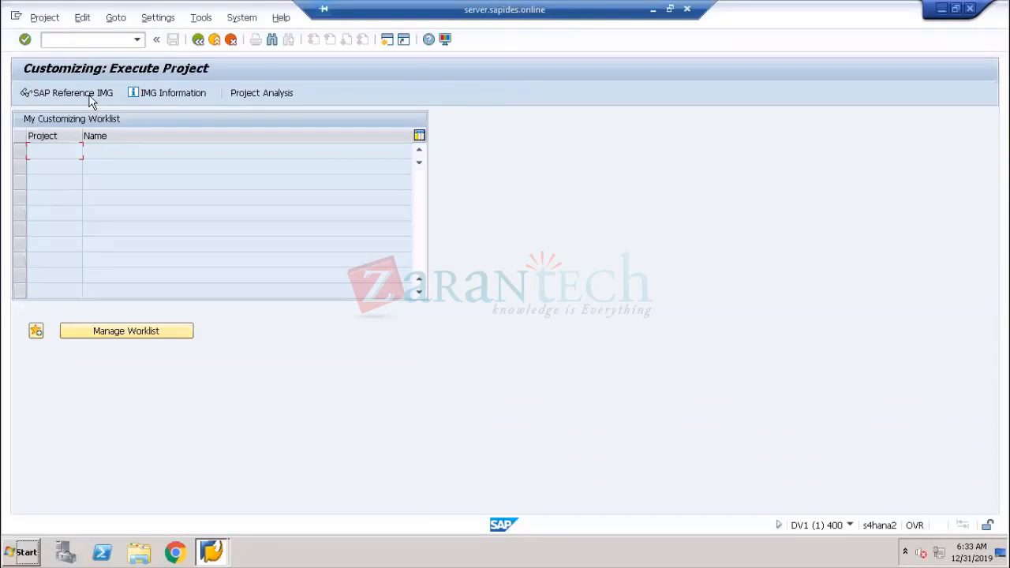
Open the SAP Reference IMG and expand the Enterprise Structure node
left_click(90, 98)
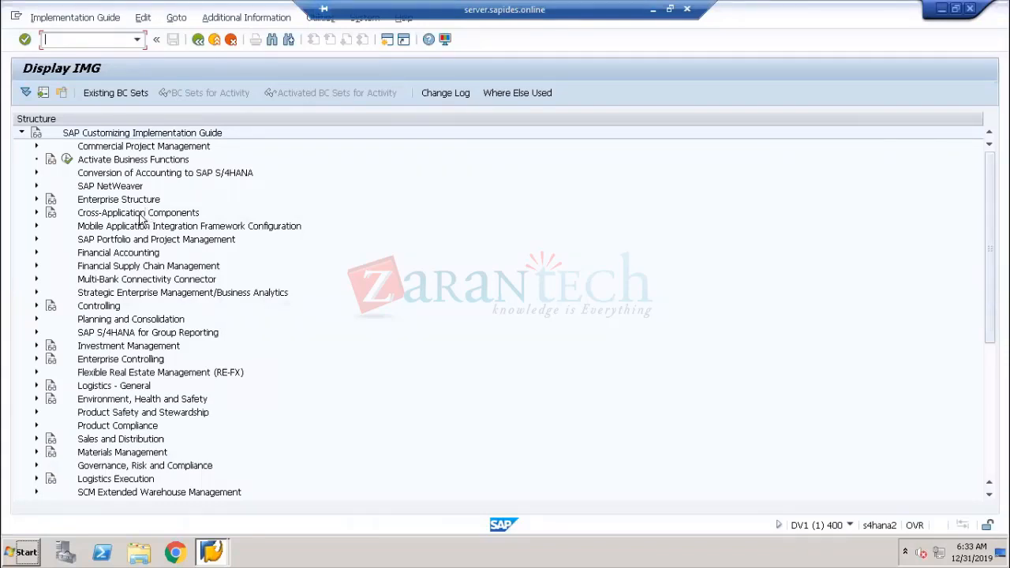
left_click(95, 202)
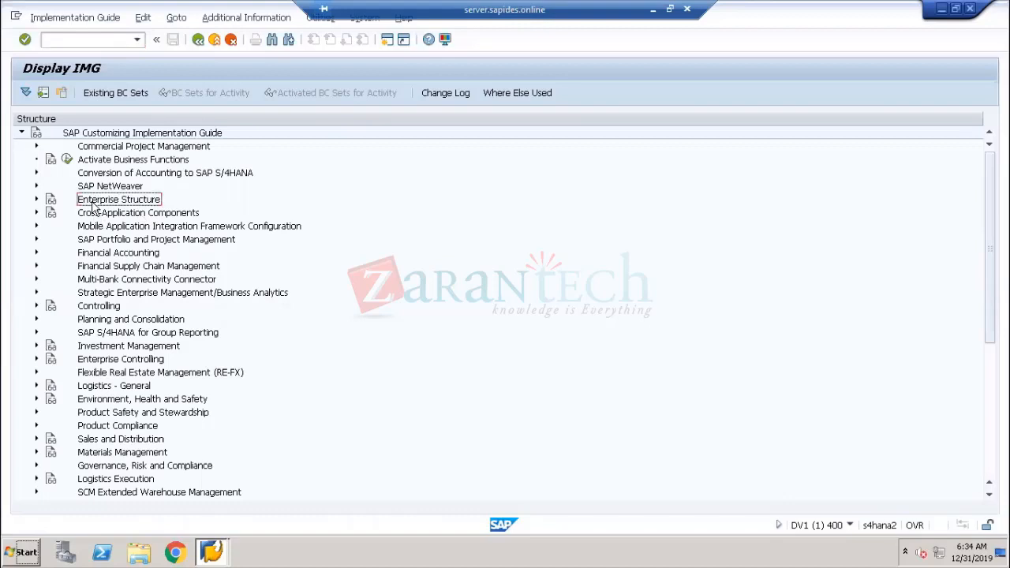
left_click(35, 199)
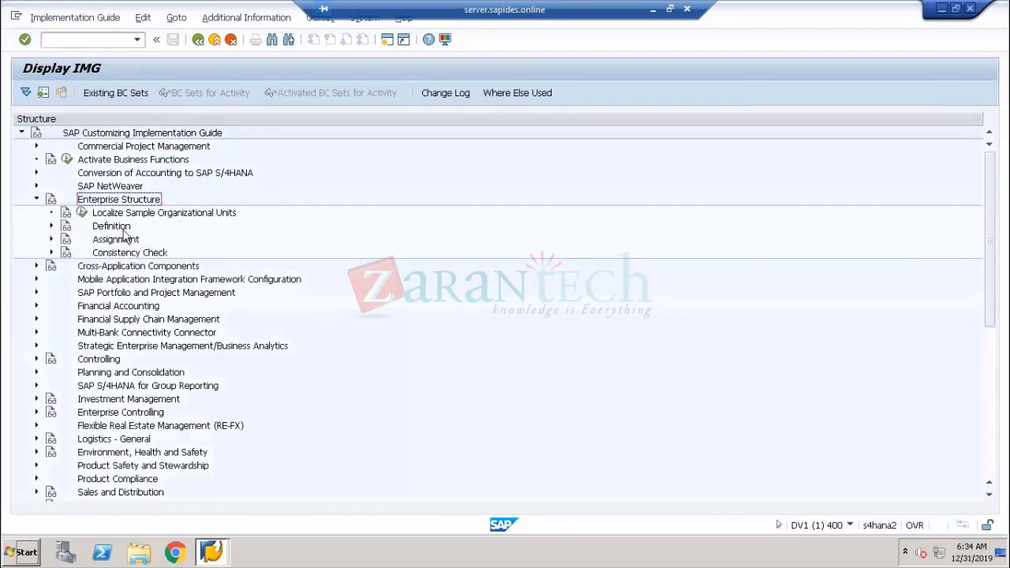
Browse the Financial Accounting activities under Enterprise Structure Definition, then collapse Definition
left_click(68, 229)
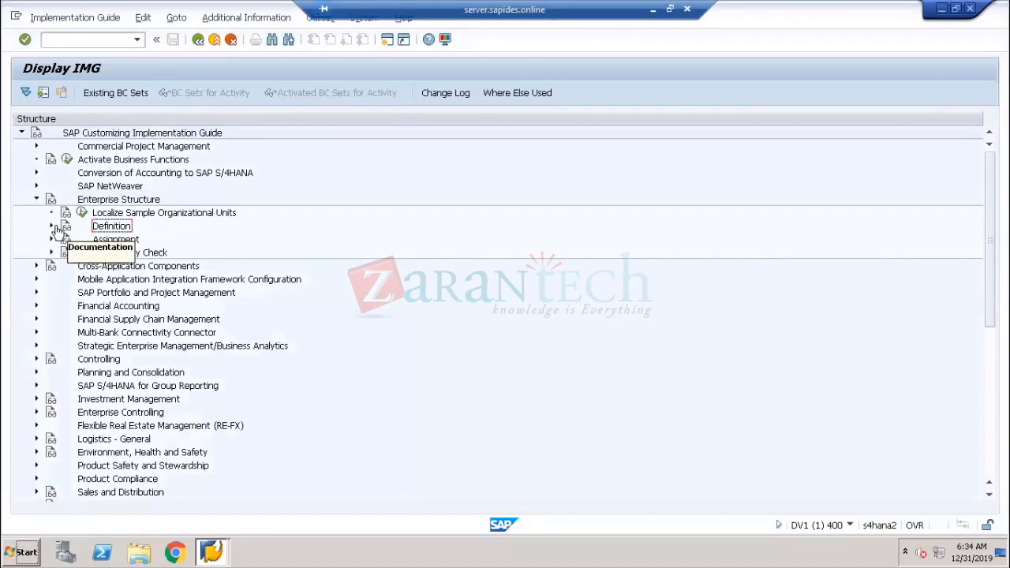
left_click(50, 226)
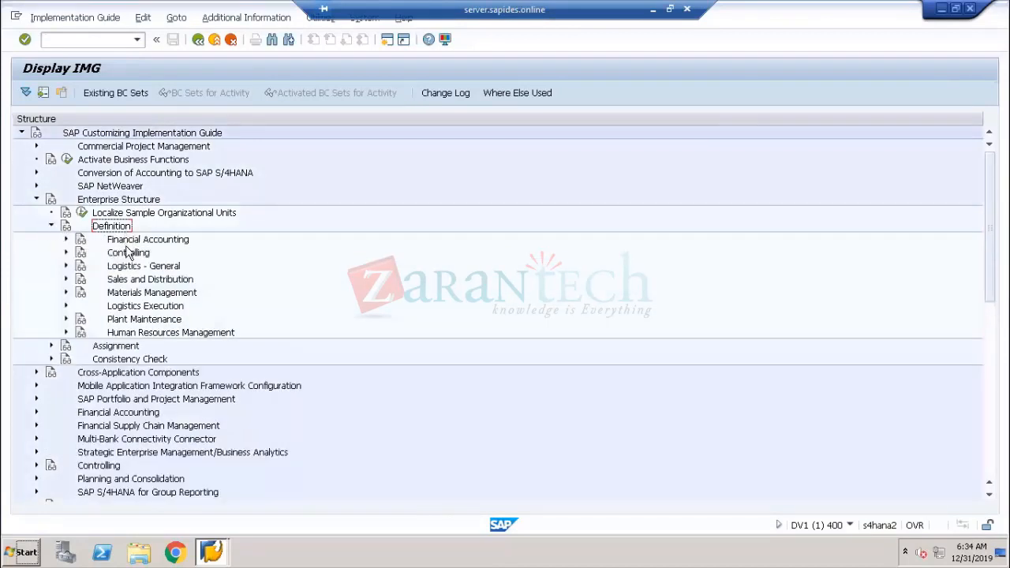
left_click(131, 240)
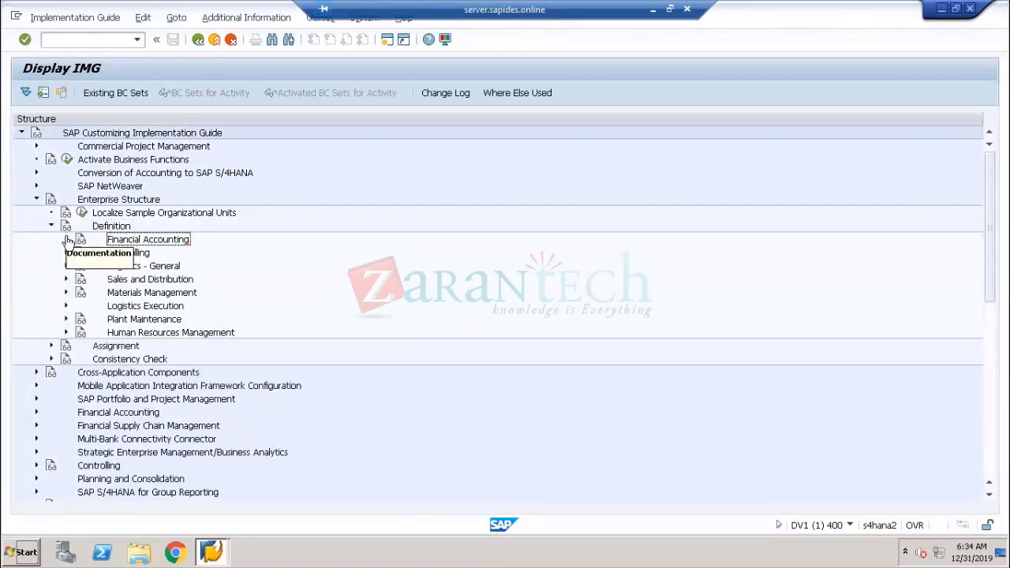
left_click(66, 239)
left_click(147, 254)
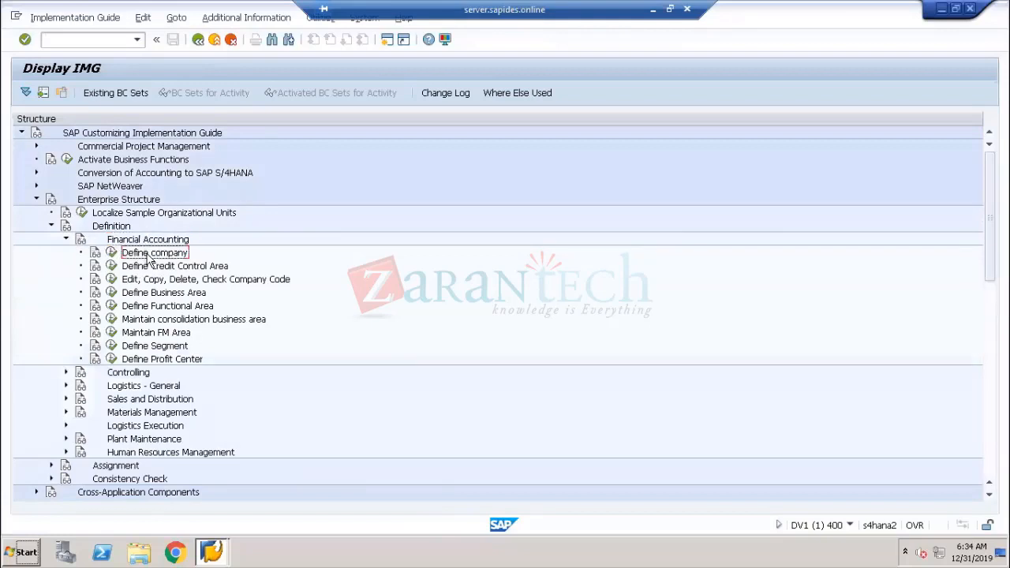
left_click(156, 280)
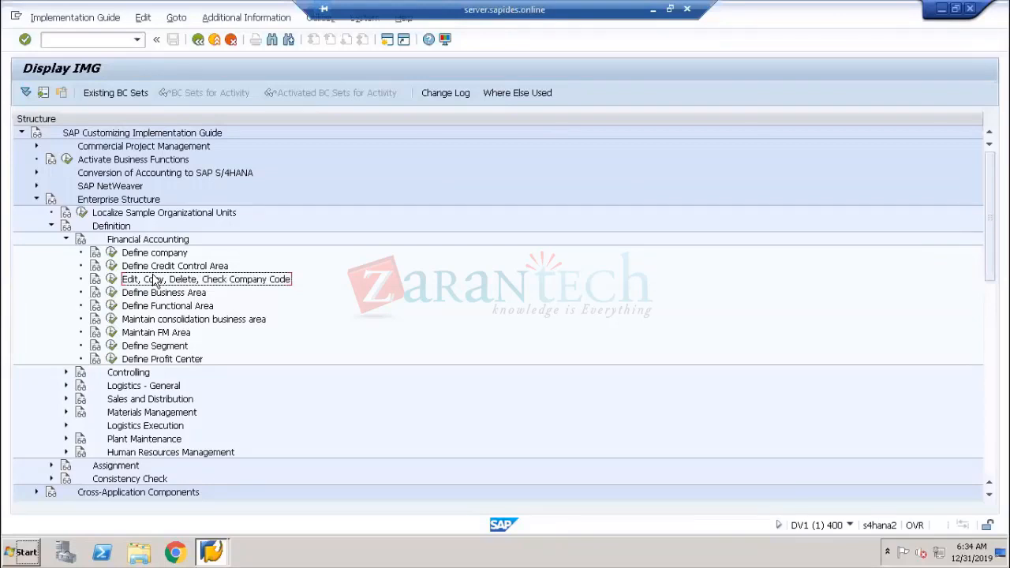
left_click(67, 241)
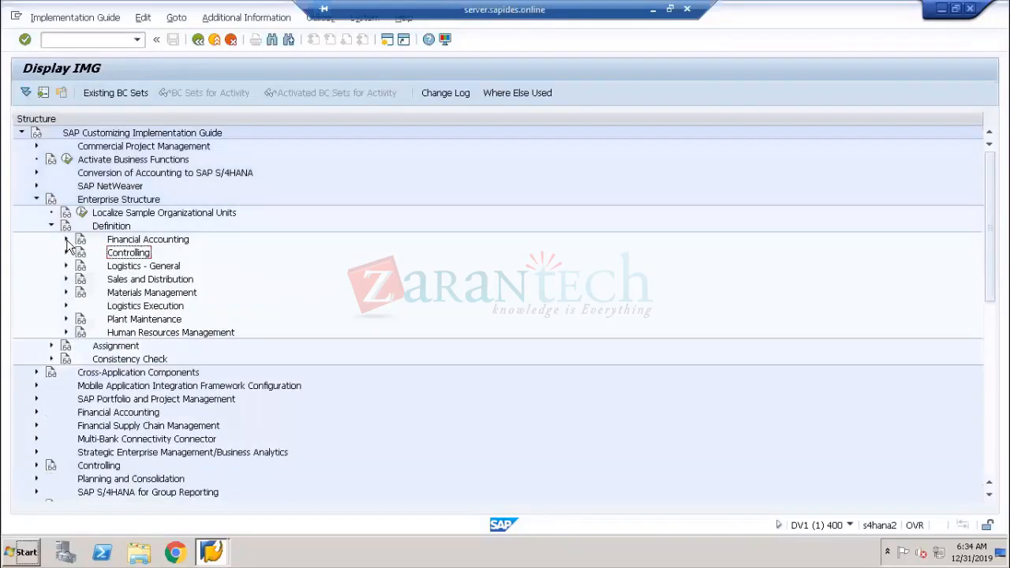
left_click(52, 227)
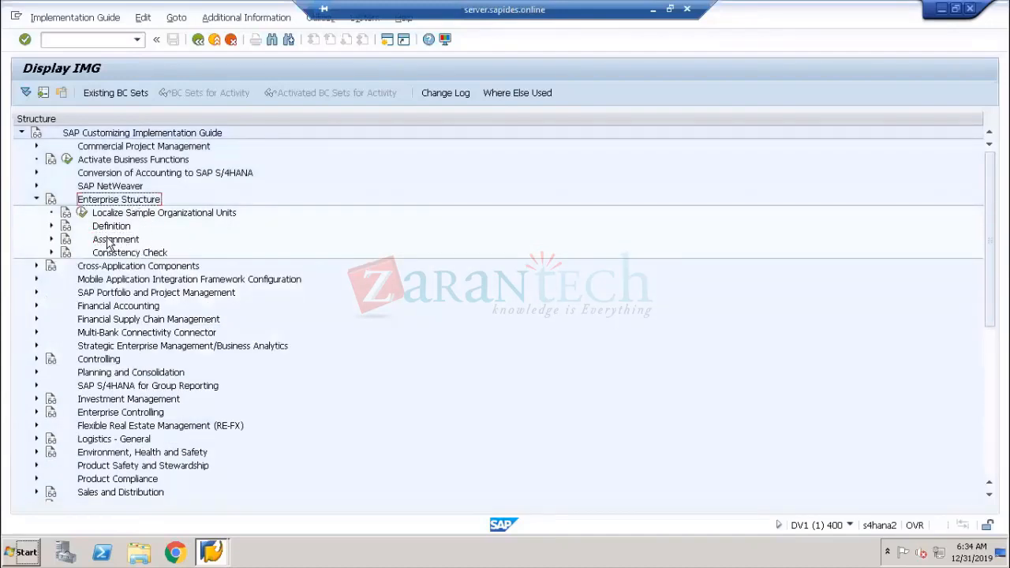
Run the "Assign company code to company" activity under Enterprise Structure Assignment, Financial Accounting
left_click(109, 241)
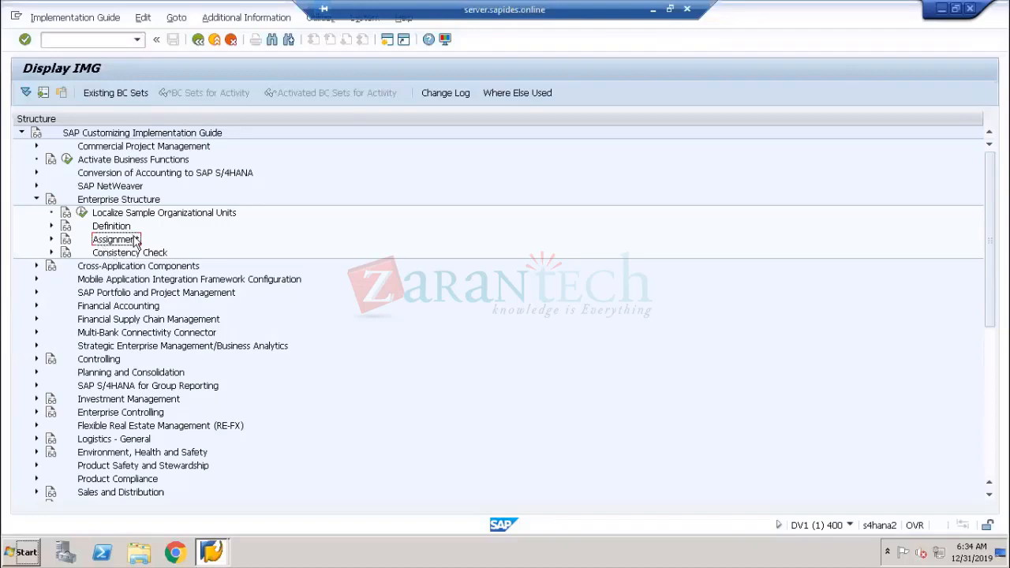
left_click(52, 241)
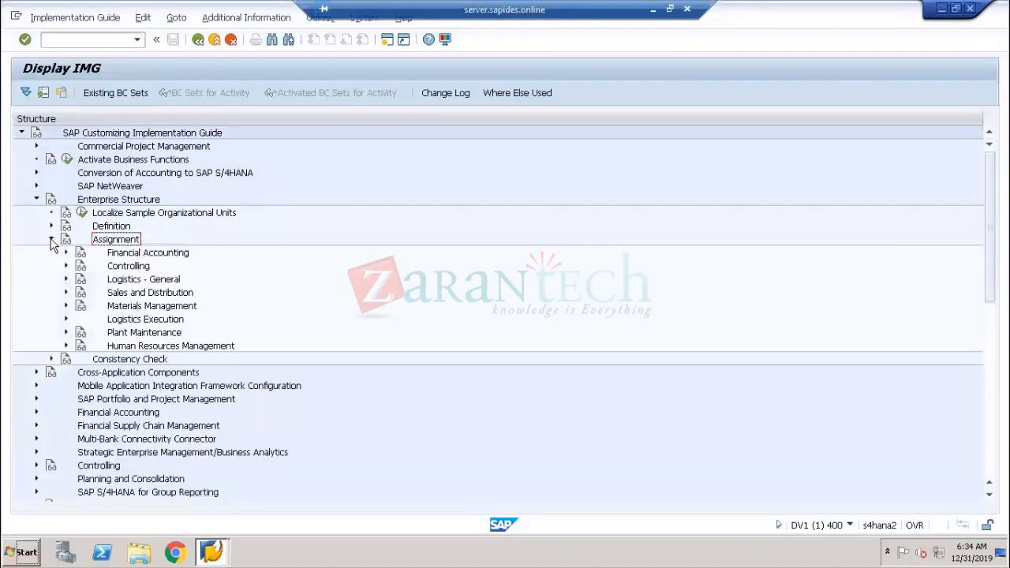
left_click(110, 201)
left_click(123, 242)
left_click(124, 254)
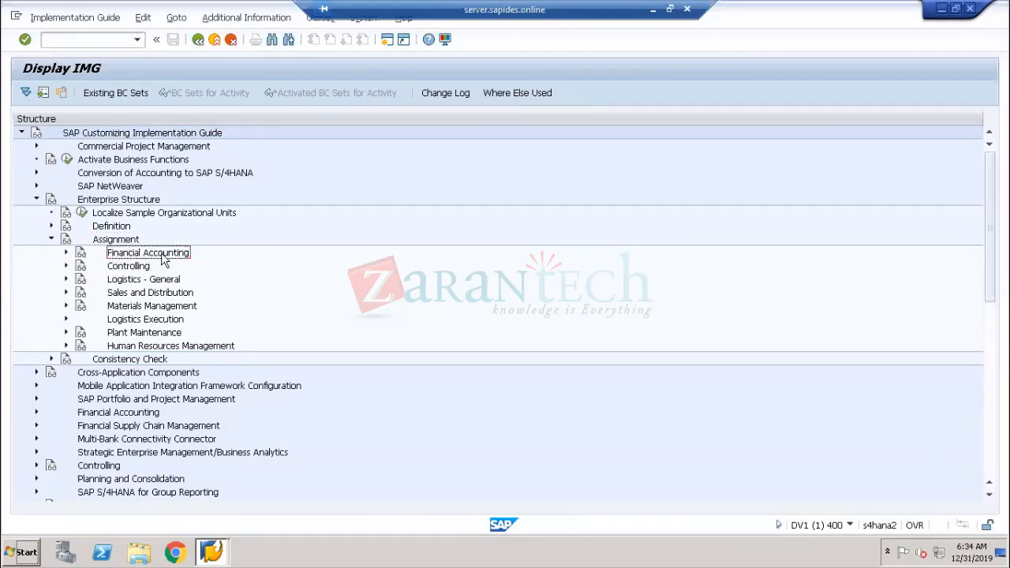
left_click(66, 253)
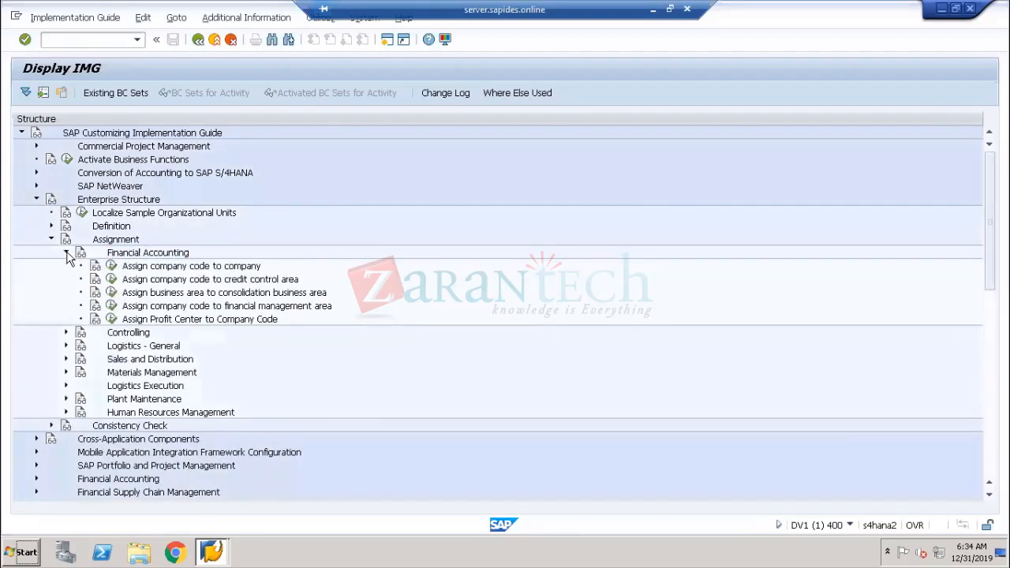
left_click(174, 269)
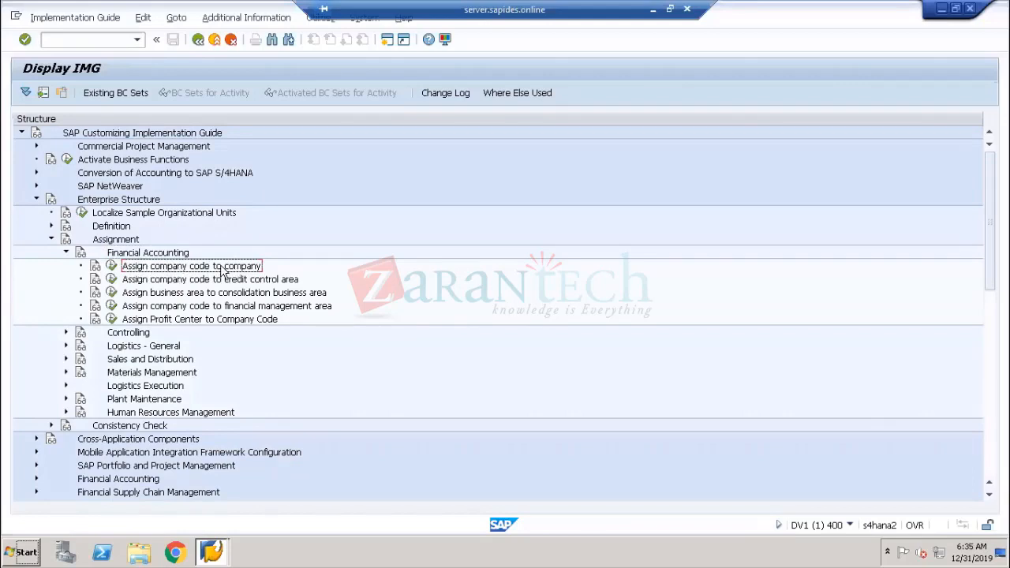
left_click(111, 268)
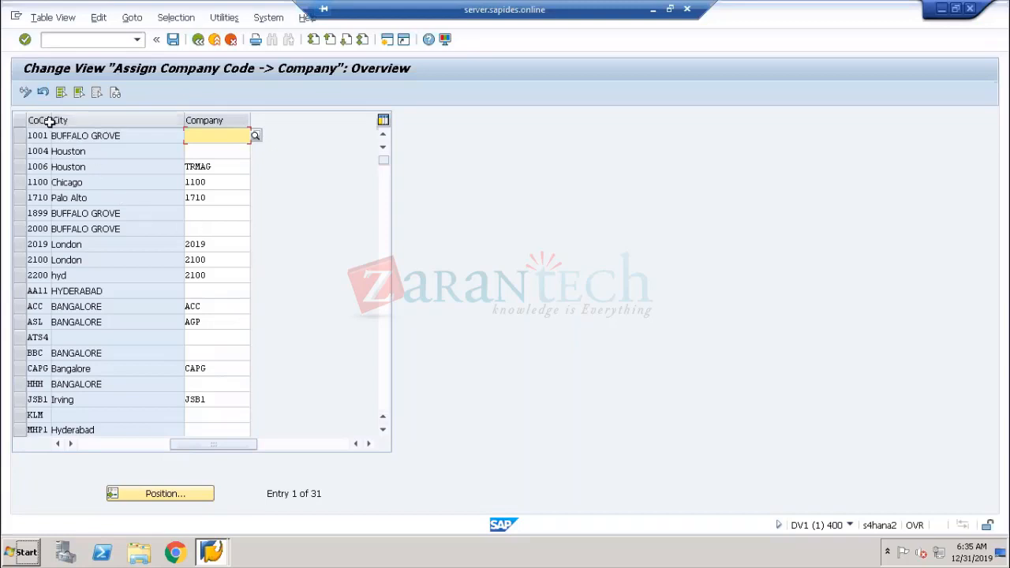
Assign company TA00 to company code TA00 using the company value list
left_click_drag(49, 120, 70, 198)
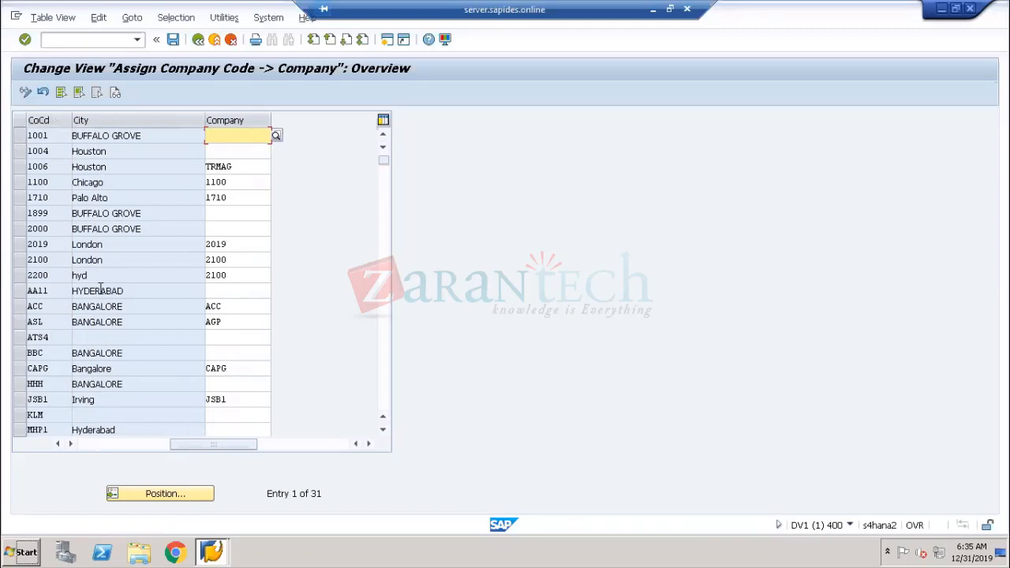
scroll(100, 290, "down", 1)
scroll(100, 289, "down", 3)
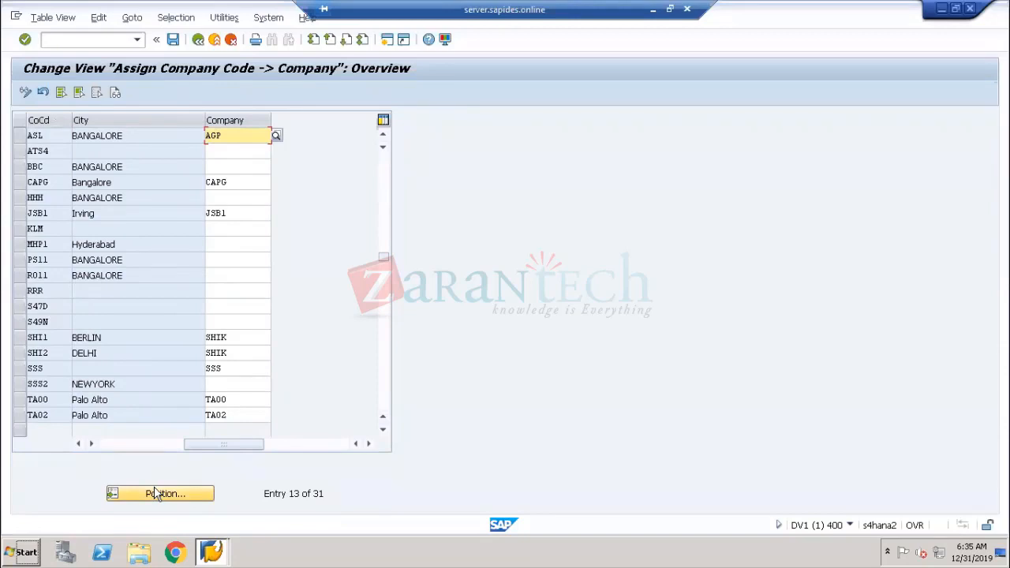
scroll(139, 414, "down", 1)
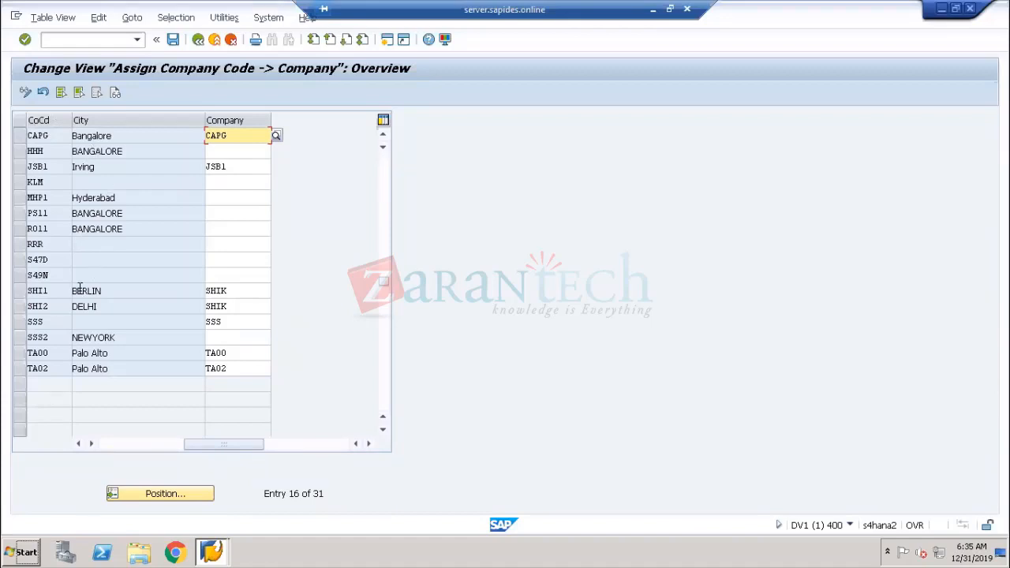
left_click(19, 353)
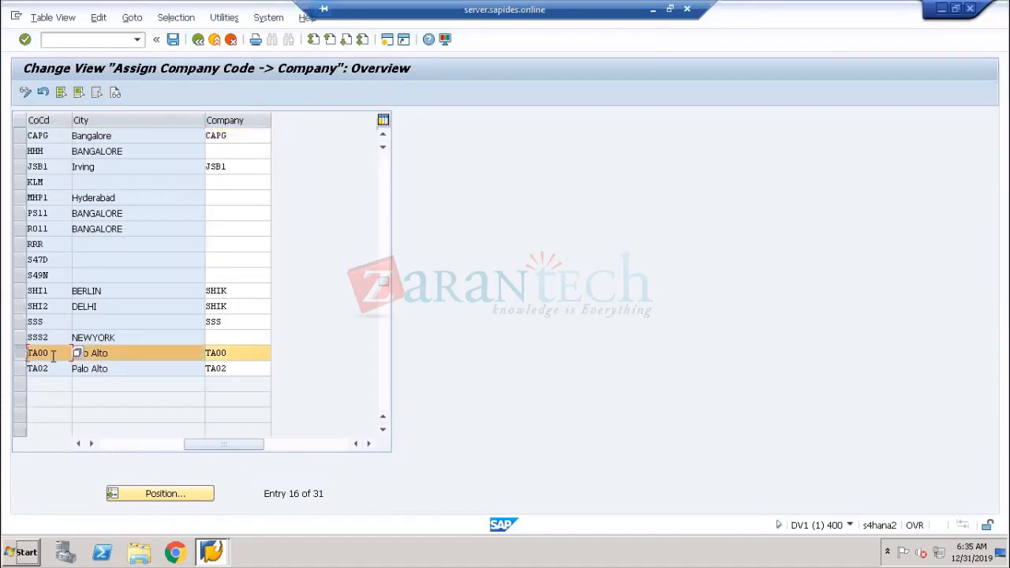
left_click_drag(57, 352, 20, 348)
left_click(229, 353)
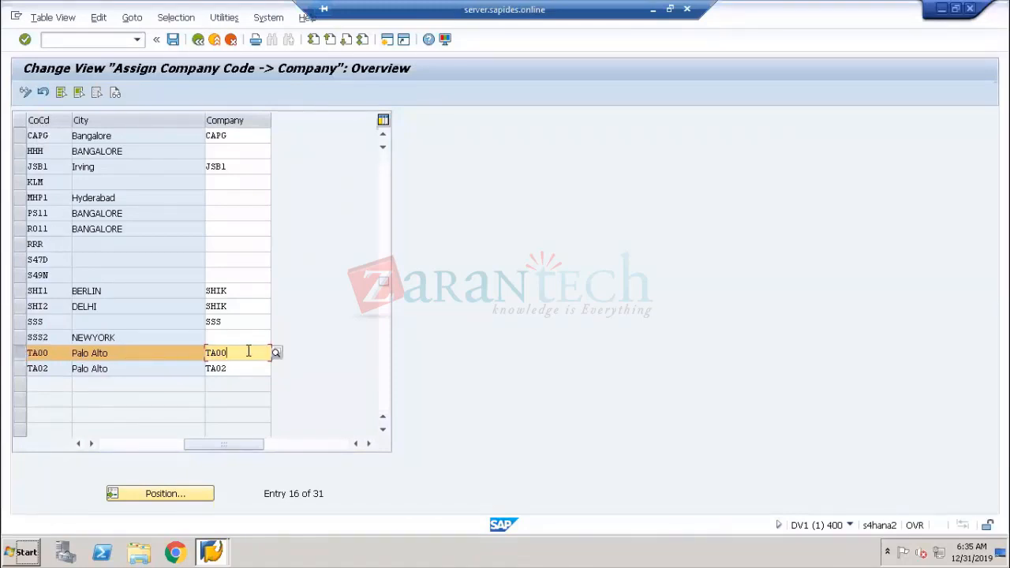
left_click(276, 353)
left_click_drag(205, 39, 491, 127)
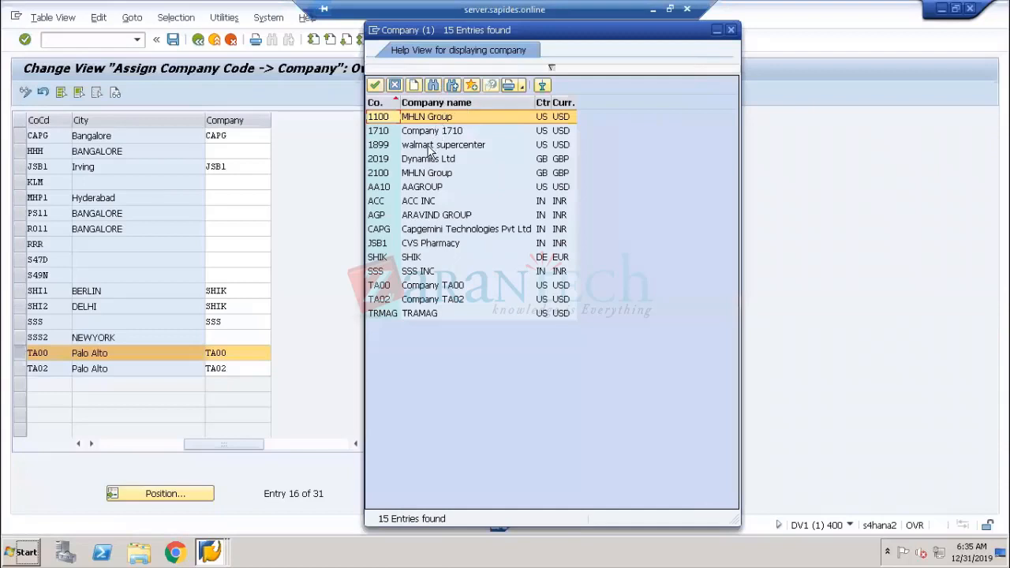
left_click(382, 289)
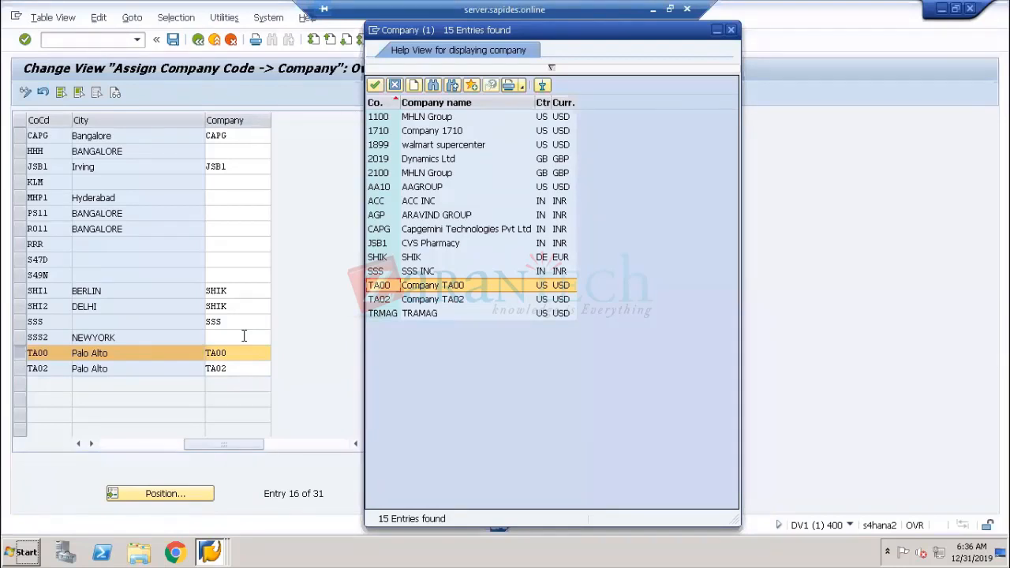
left_click(387, 289)
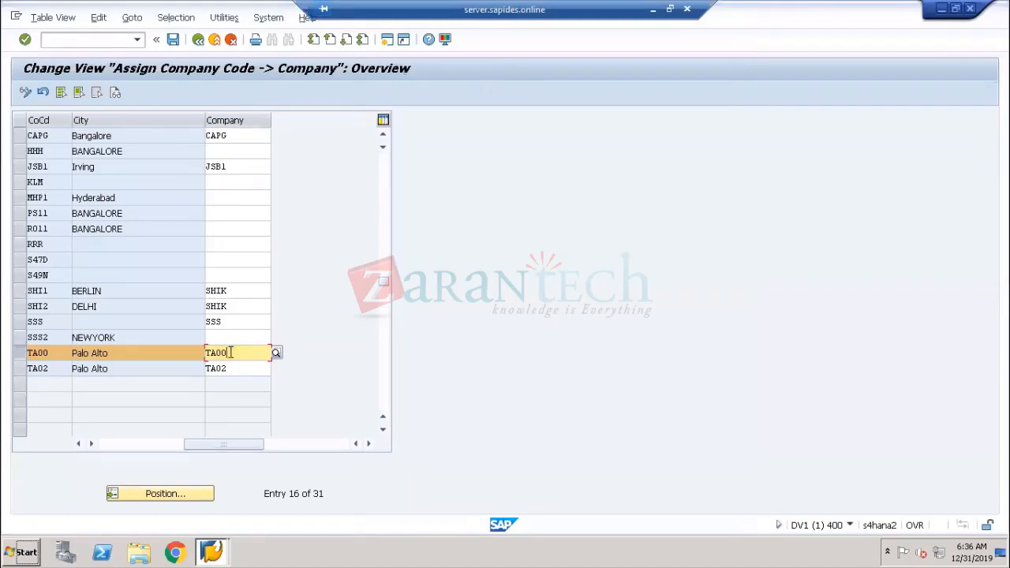
Save the assignment under the proposed customizing request
double_click(207, 353)
left_click_drag(49, 353, 6, 357)
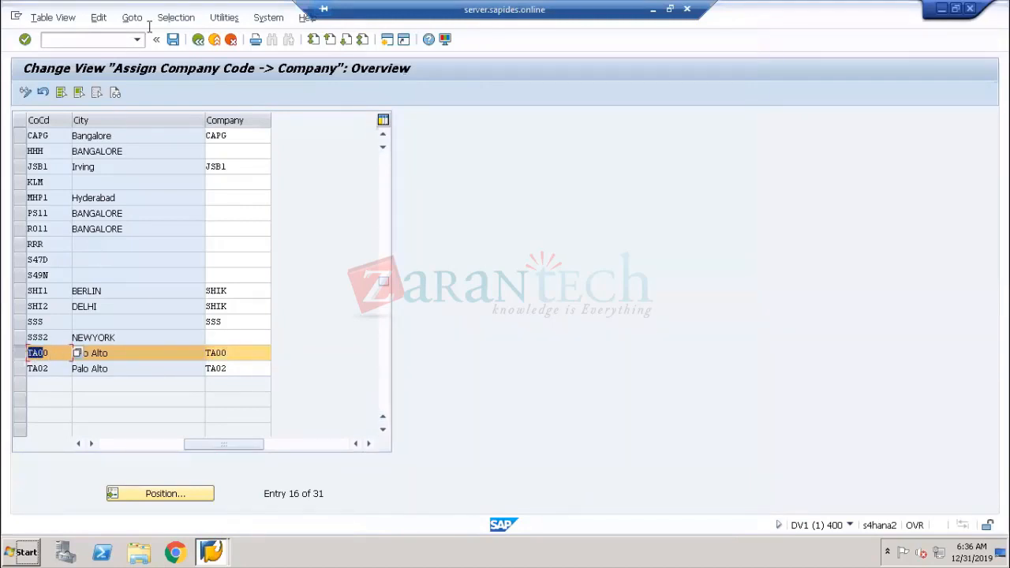
left_click(173, 39)
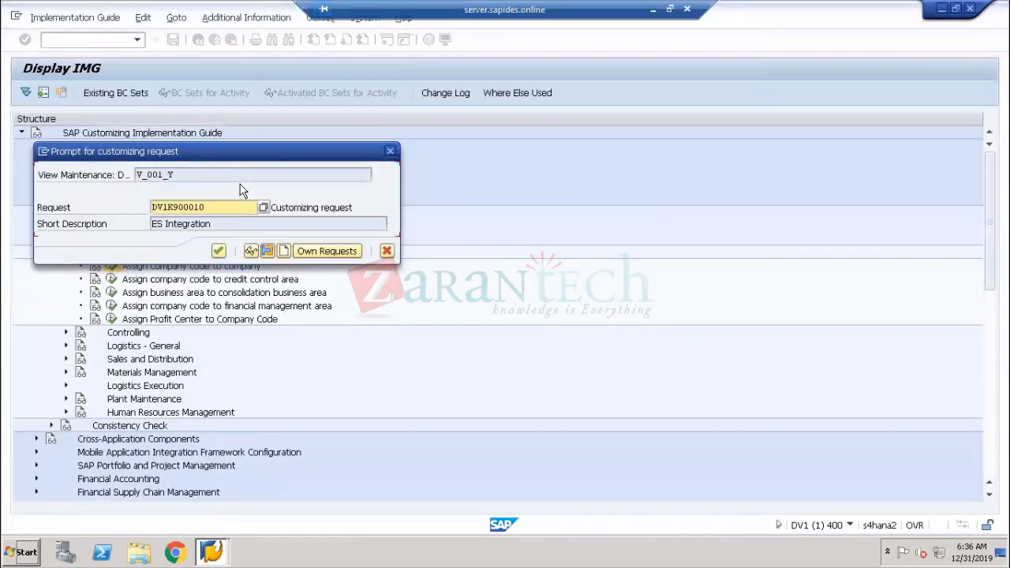
left_click(219, 251)
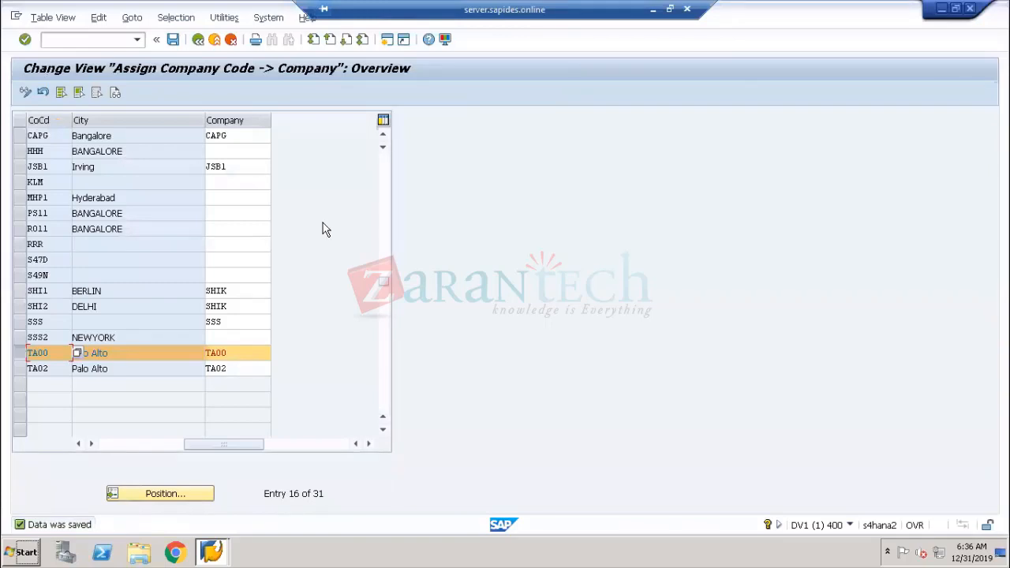
Leave the assignment table and collapse the Enterprise Structure branch of the IMG tree
left_click(198, 40)
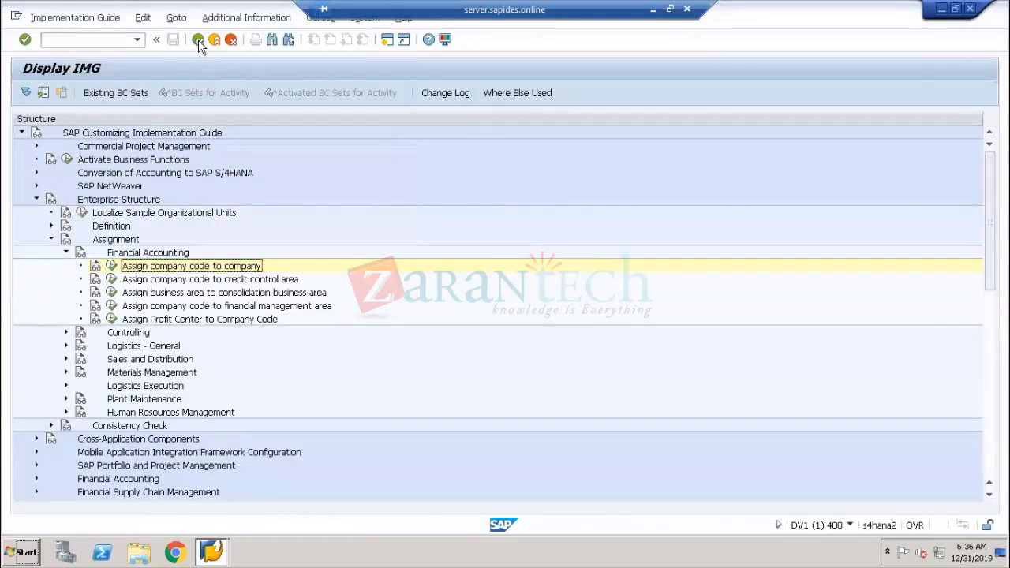
left_click(66, 254)
left_click(51, 239)
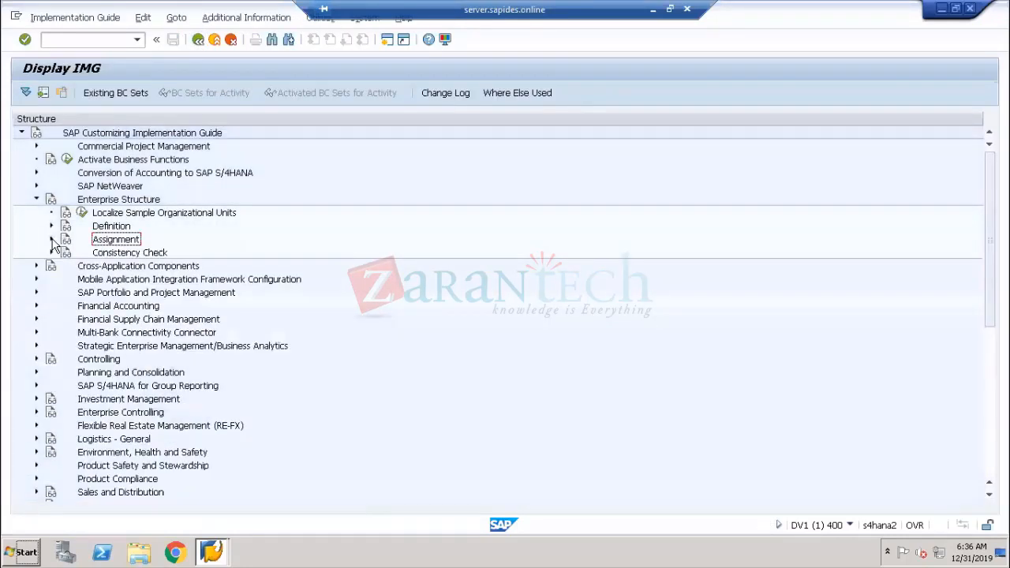
left_click(115, 202)
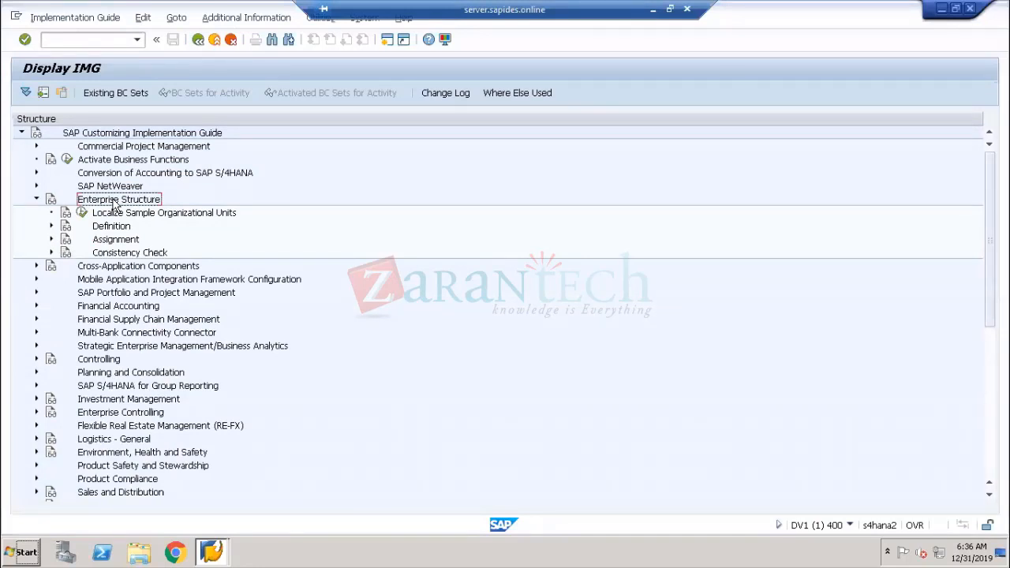
left_click(36, 200)
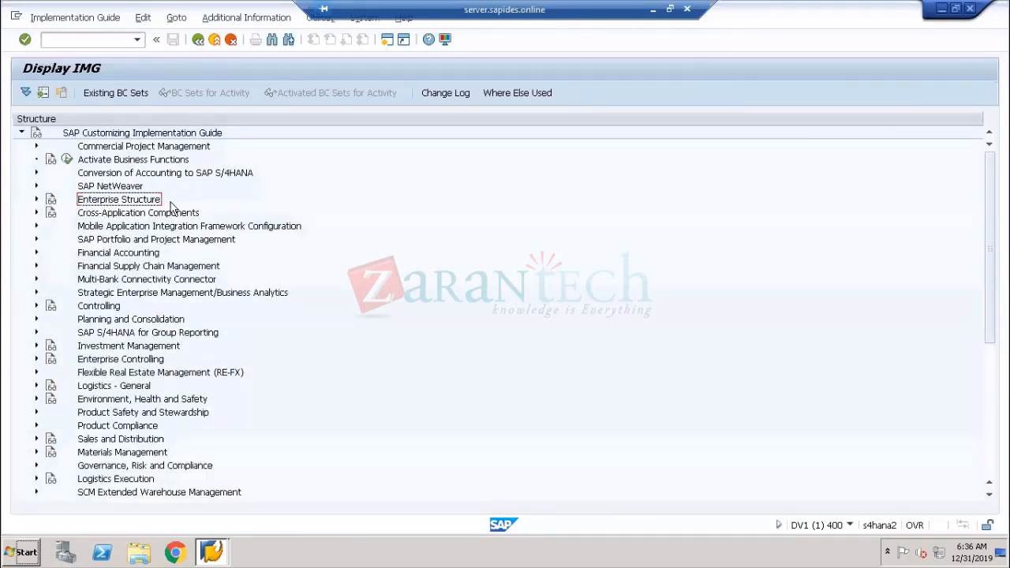
left_click(126, 253)
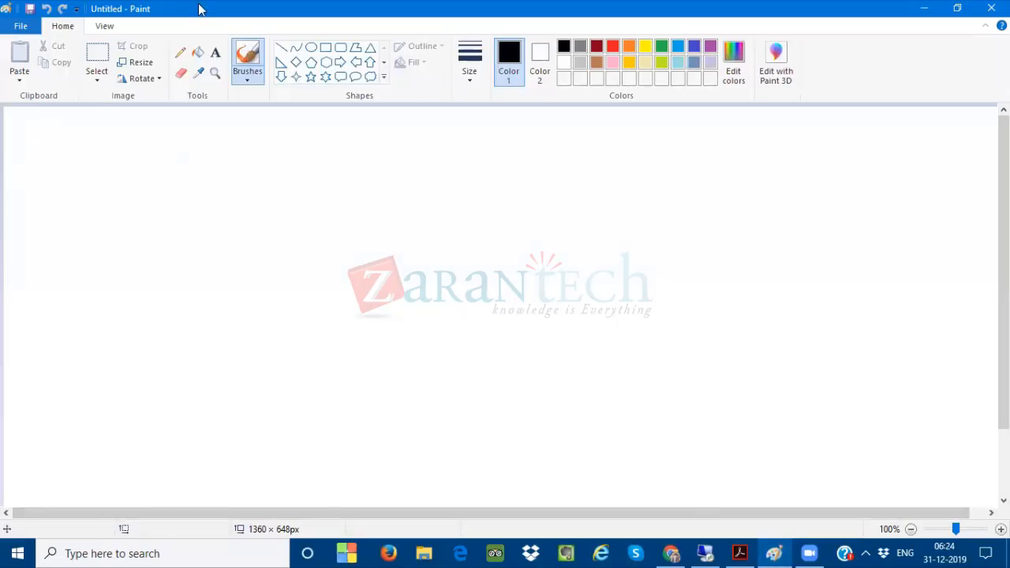
Switch to Paint and write the label "Finance" on the canvas with the Text tool
left_click(216, 52)
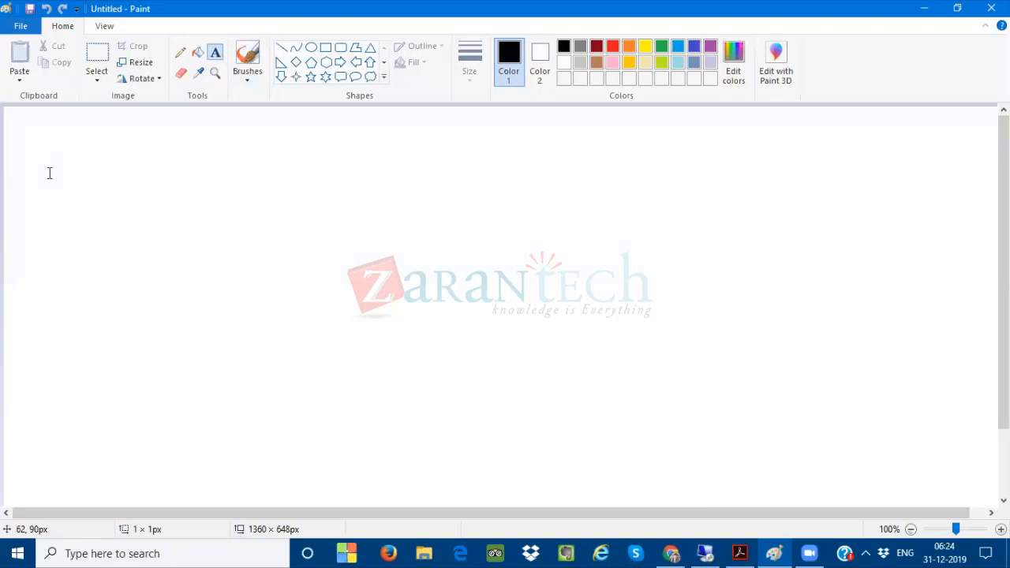
left_click(48, 164)
type("Finance")
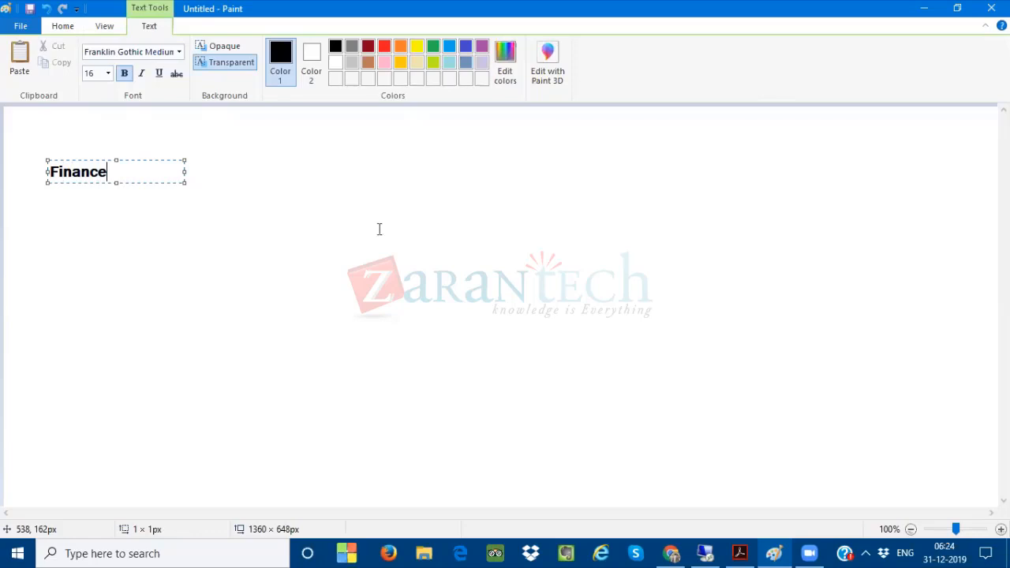
left_click_drag(124, 172, 34, 170)
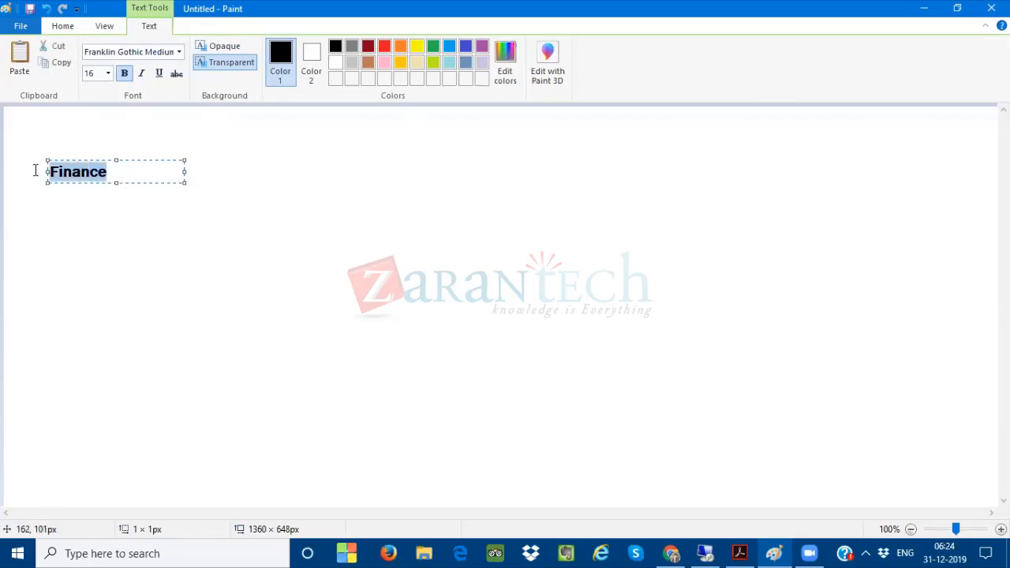
Extend the label text to "Finance- C. Code"
left_click(119, 171)
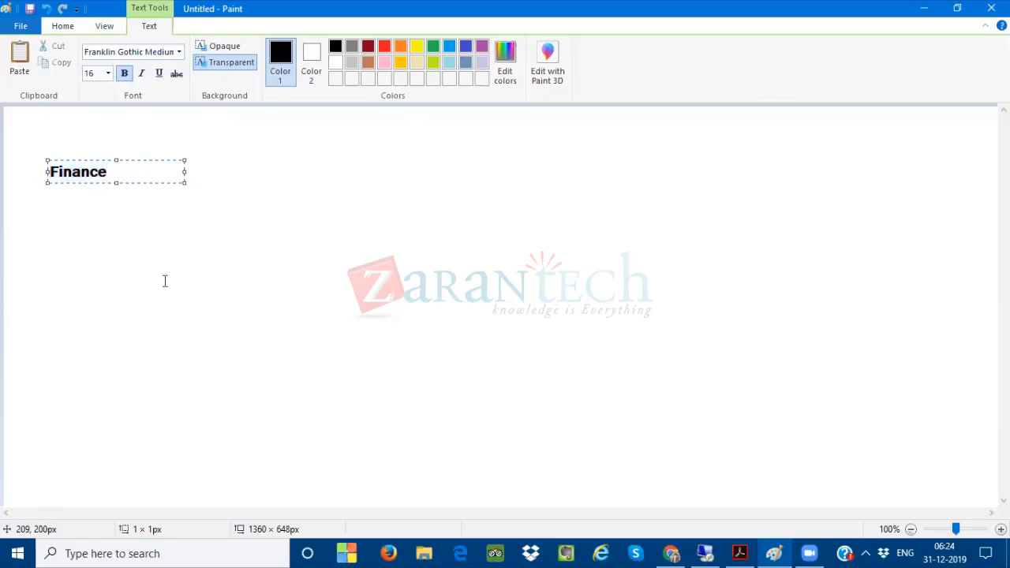
type("- C. Code")
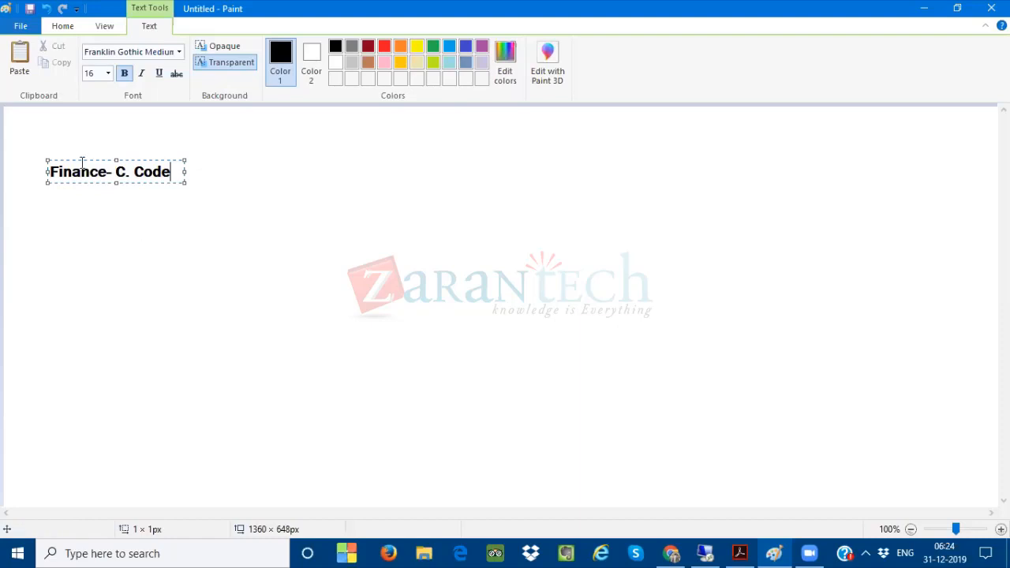
Draw three straight lines branching out from the "Finance- C. Code" label with the Line tool
left_click(75, 30)
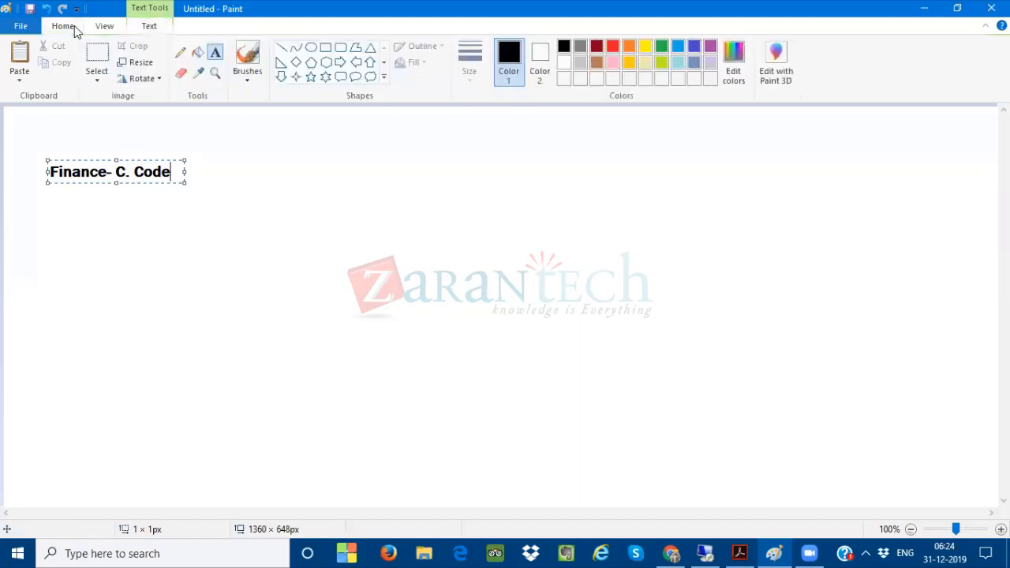
left_click(281, 47)
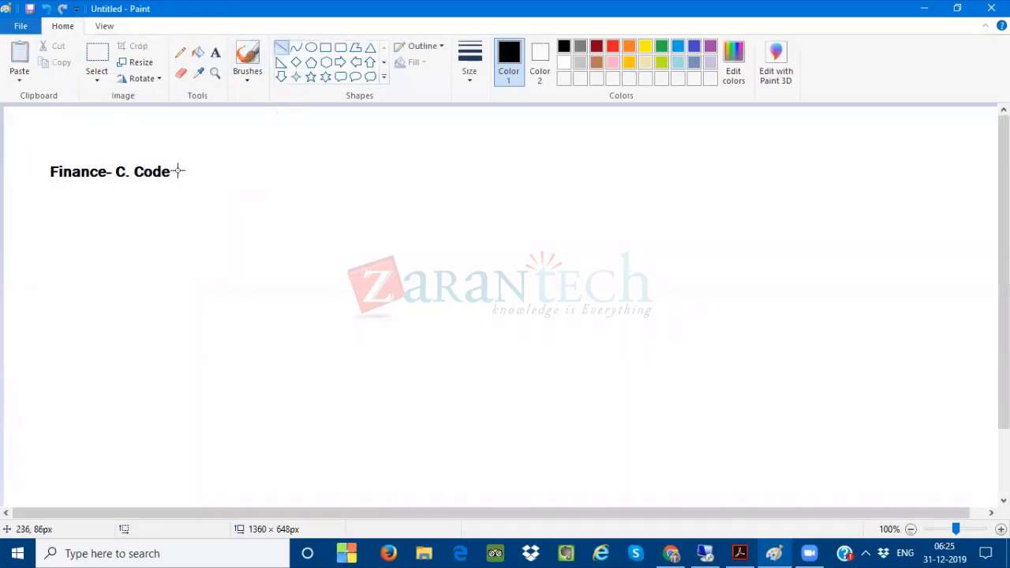
left_click_drag(179, 170, 272, 133)
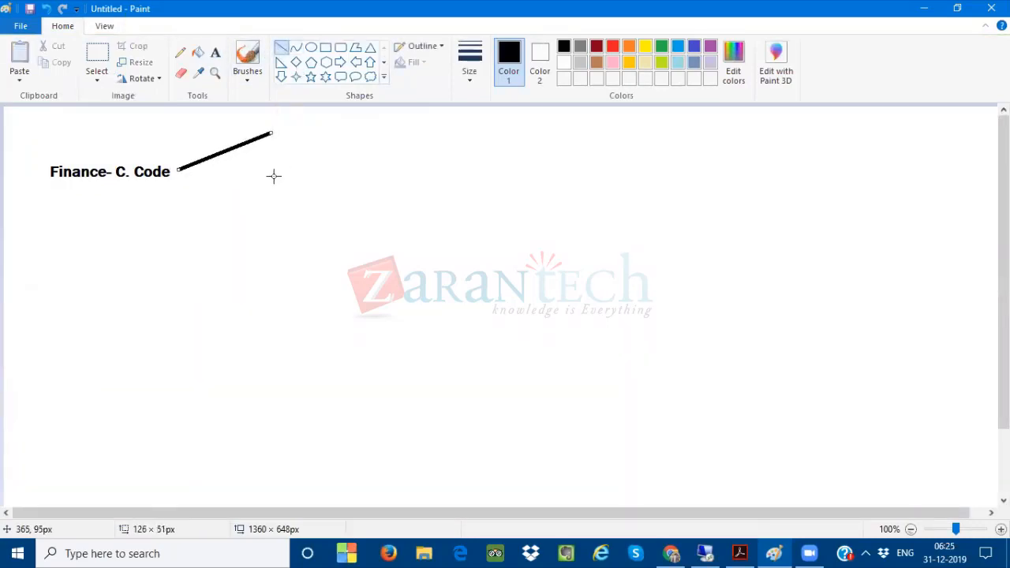
left_click_drag(269, 179, 182, 176)
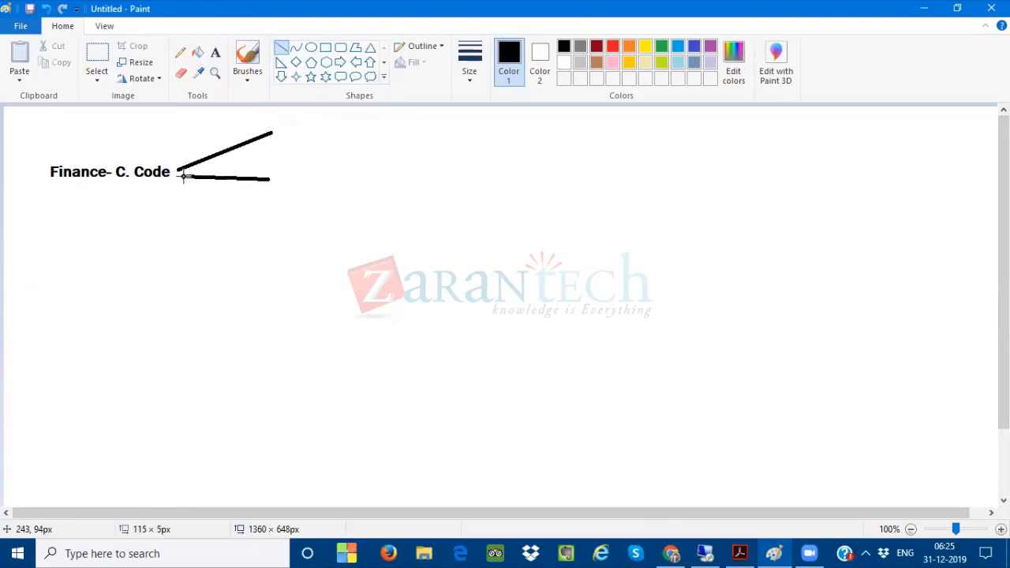
left_click_drag(250, 228, 178, 185)
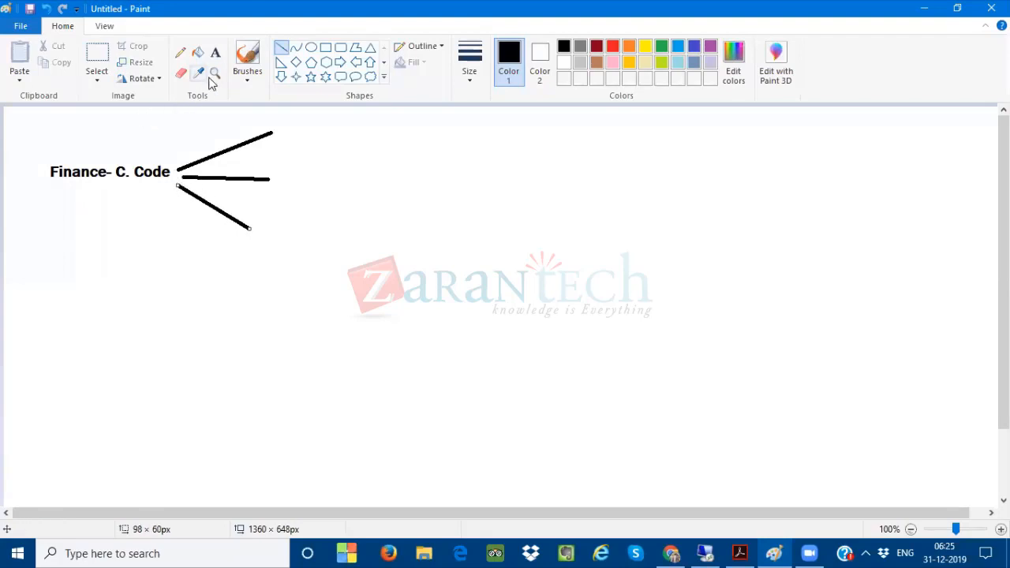
Label the three branch ends "1st", "2nd" and "3rd" with the Text tool
left_click(215, 52)
left_click(282, 126)
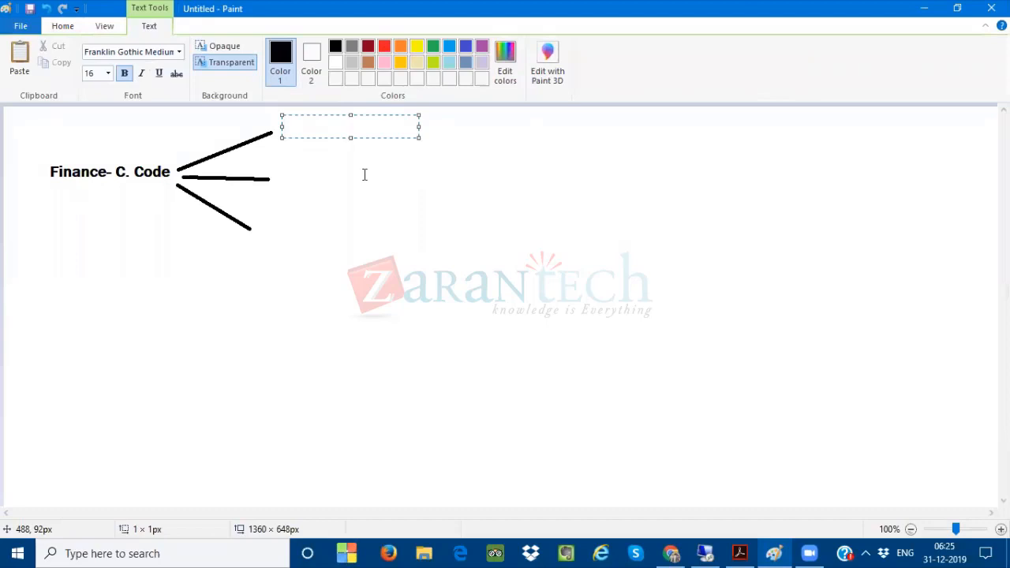
type("1st")
left_click(283, 177)
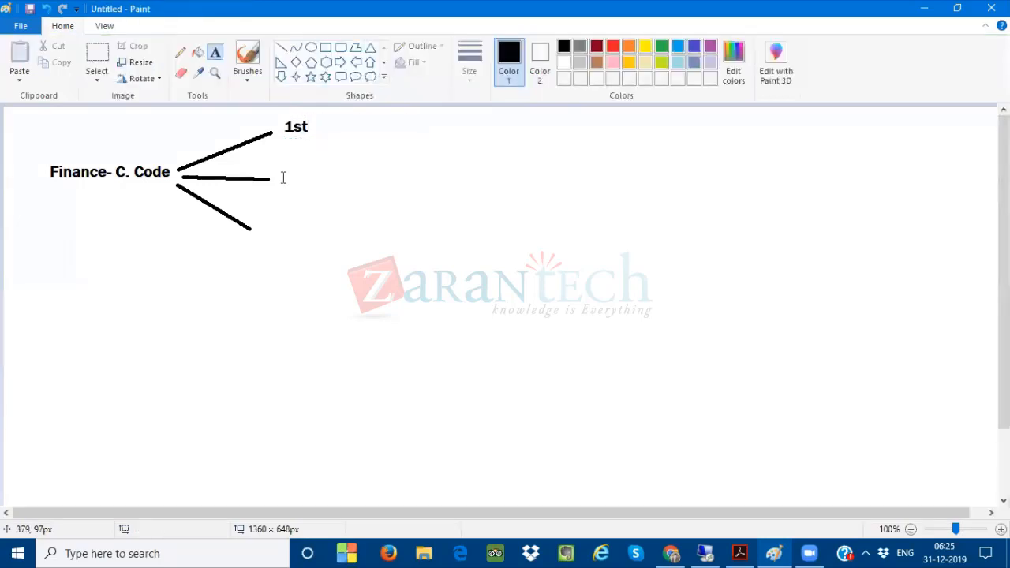
left_click(283, 172)
type("2nd")
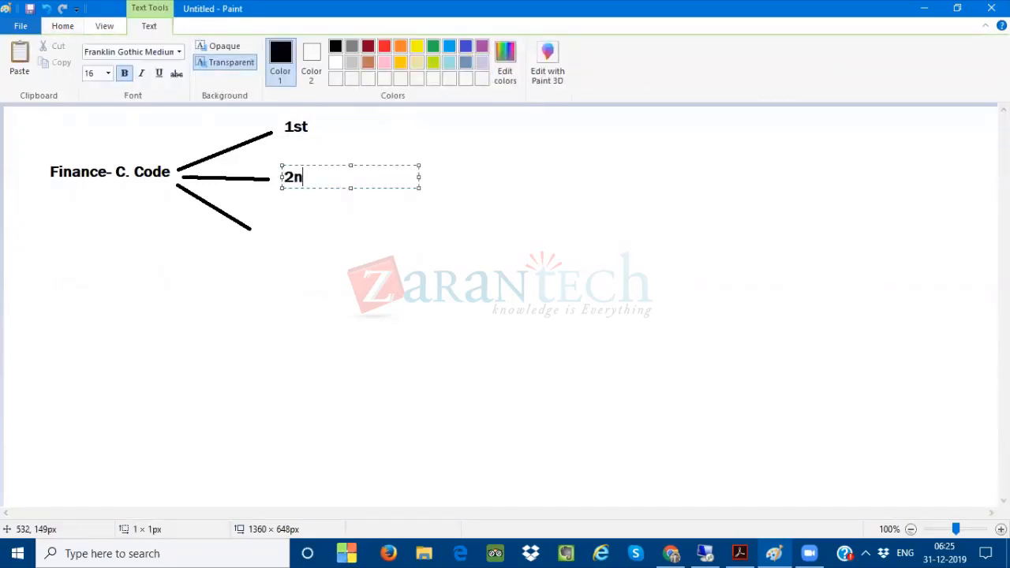
left_click(272, 227)
left_click(271, 221)
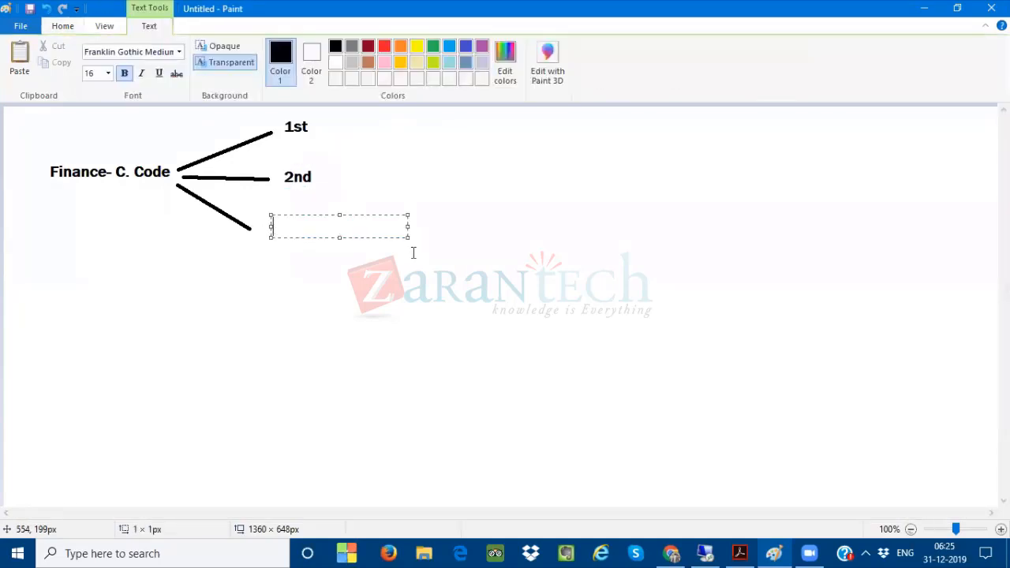
type("3rd")
left_click(363, 205)
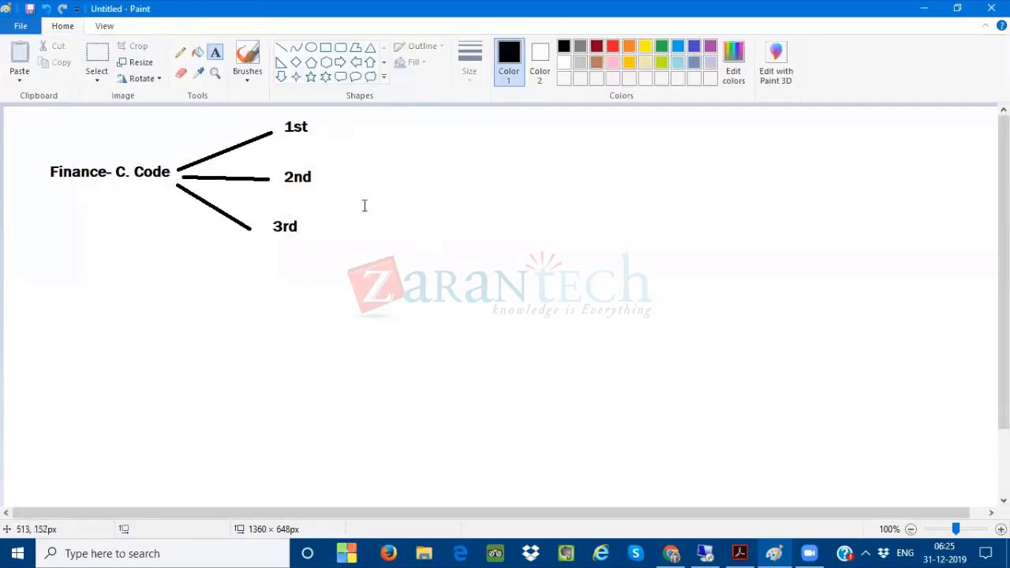
Add the text "10-" beside the "1st" branch label
left_click(345, 124)
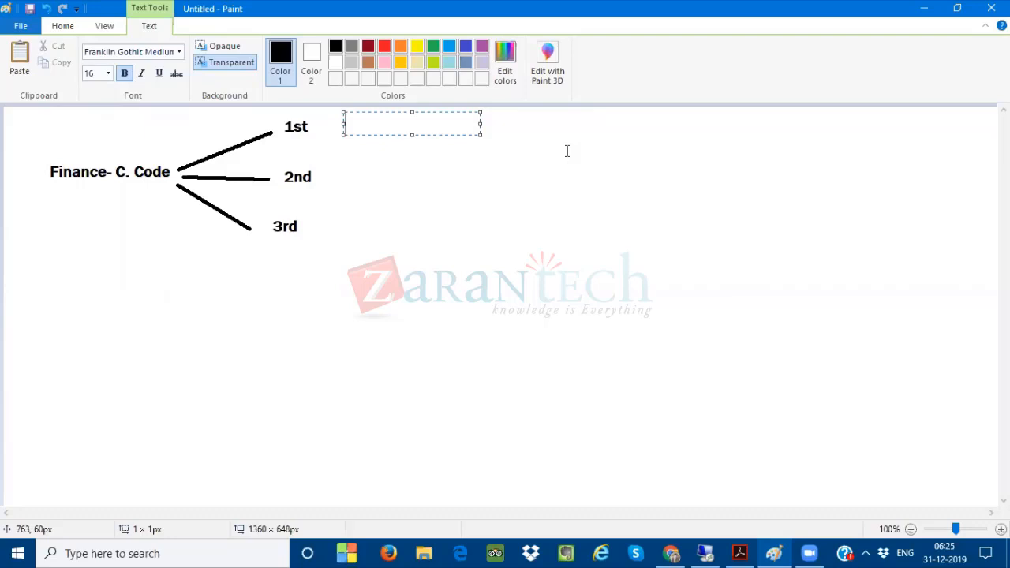
type("10-")
Switch to SAP, open a new session, run transaction OB28, and go back out of it
left_click(706, 554)
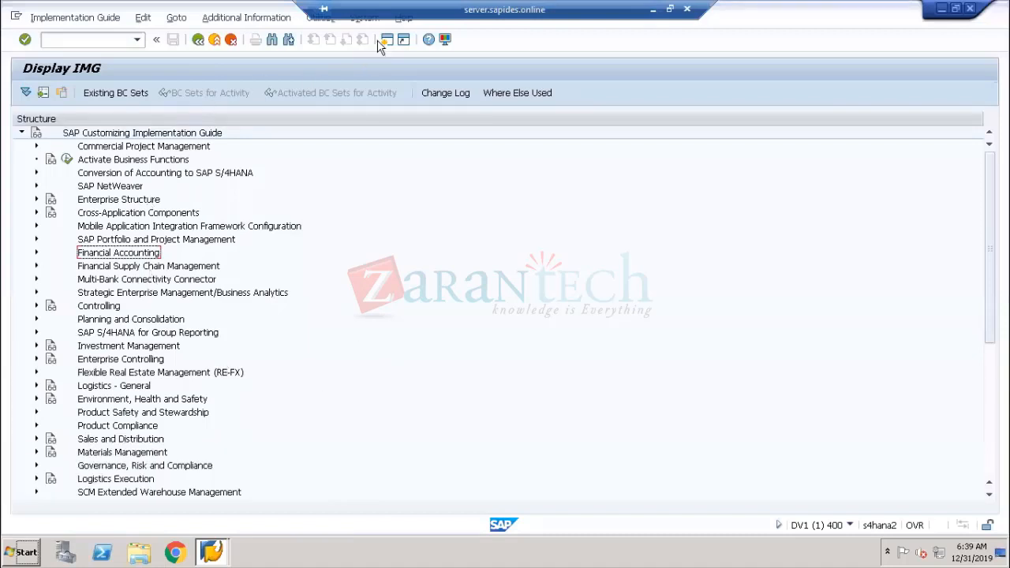
left_click(386, 40)
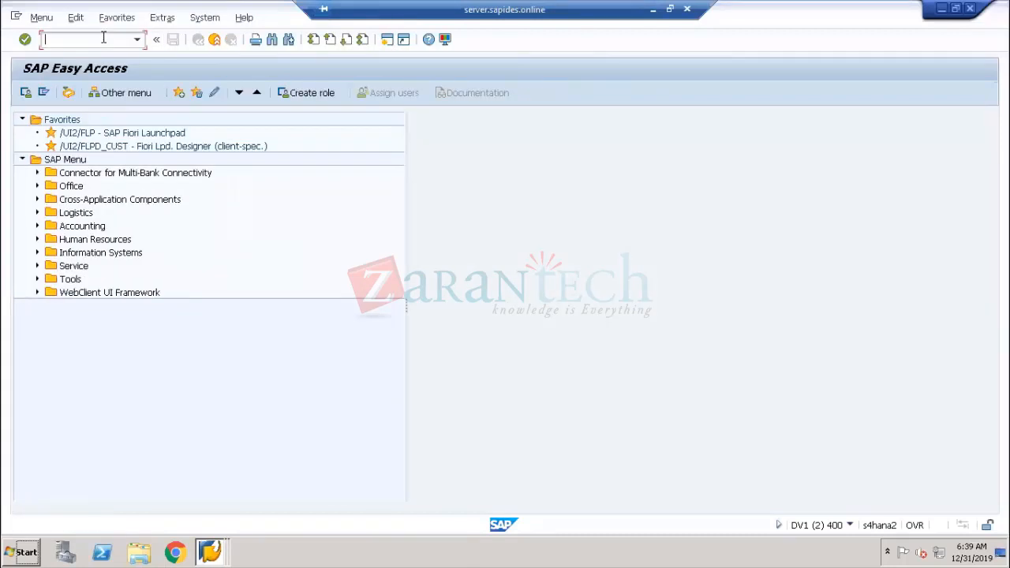
type("ob28")
key("Return")
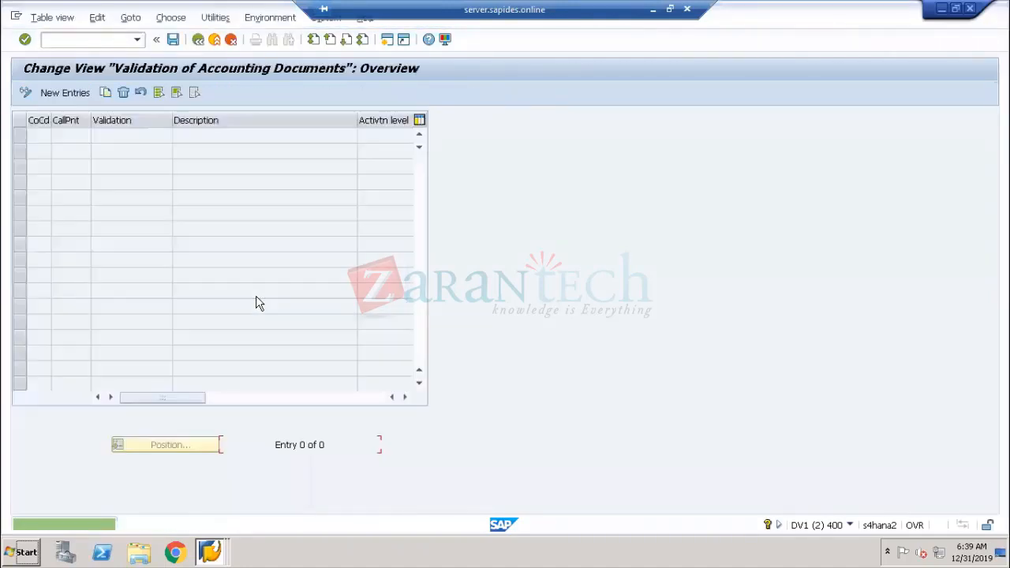
left_click(197, 40)
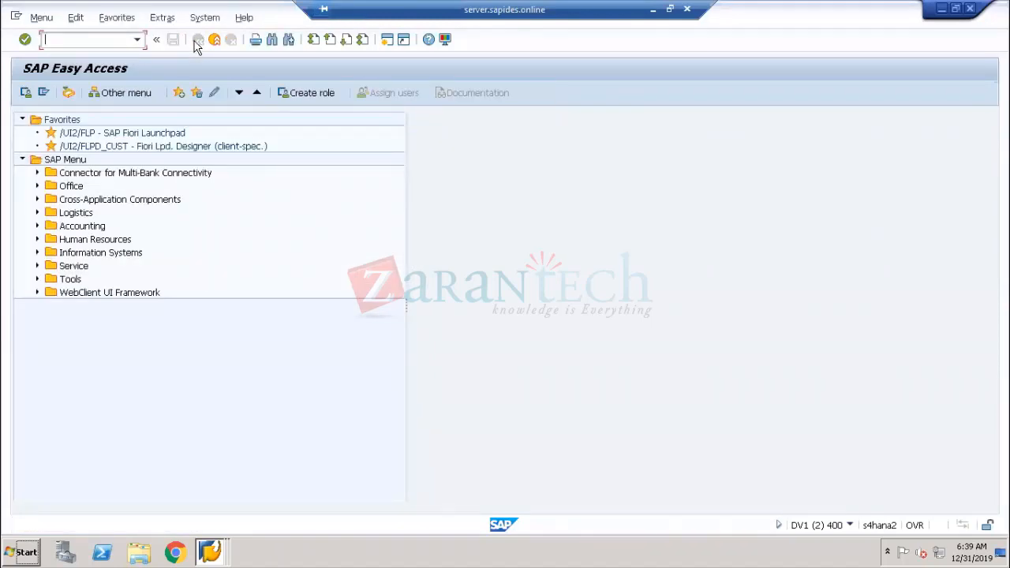
Log on to the ECC6-EHP8 system from SAP Logon with the user ID and account password
left_click(210, 551)
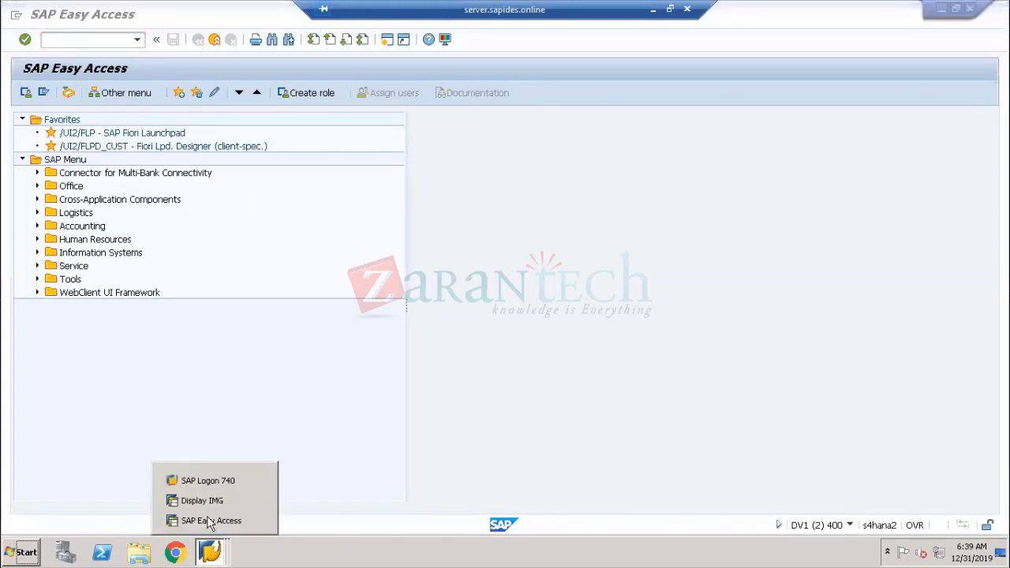
left_click(207, 478)
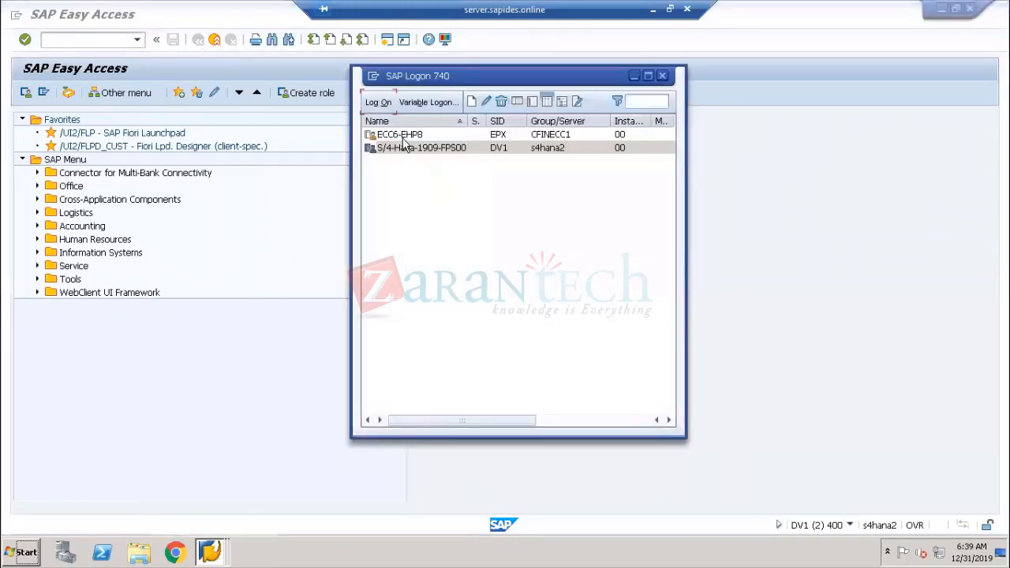
left_click(404, 139)
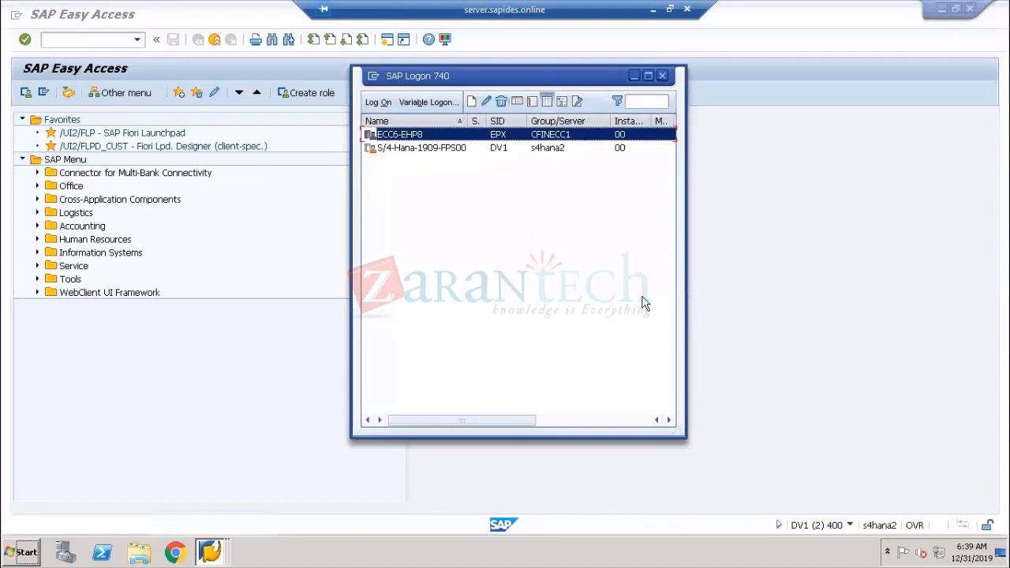
left_click(378, 104)
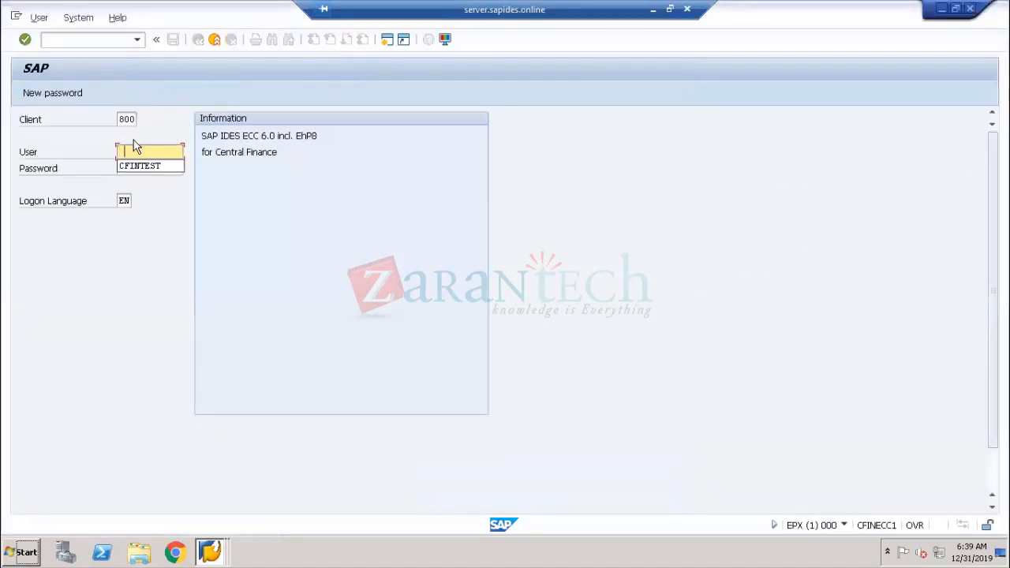
left_click(133, 167)
key("Tab")
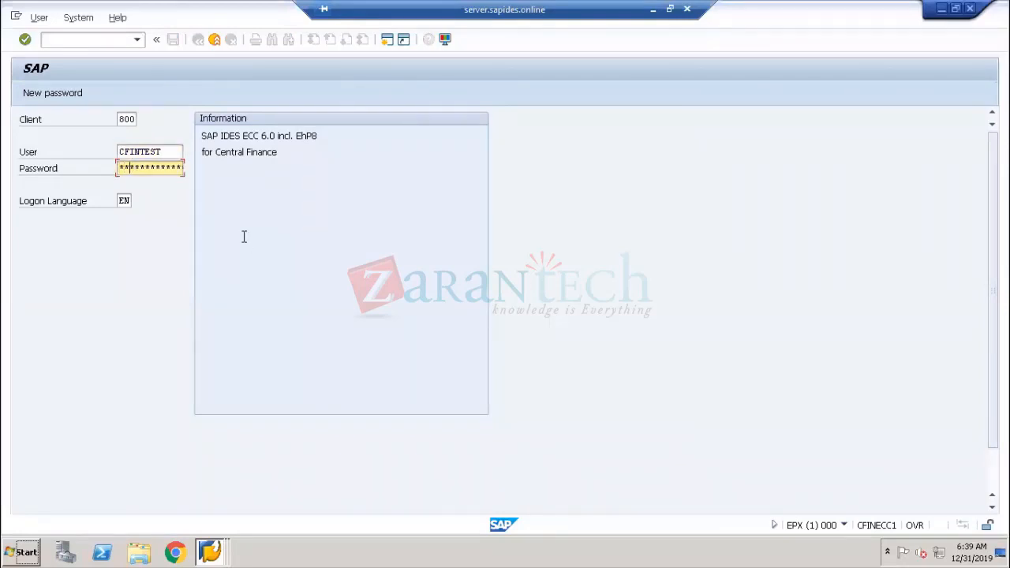
type("*********")
key("Return")
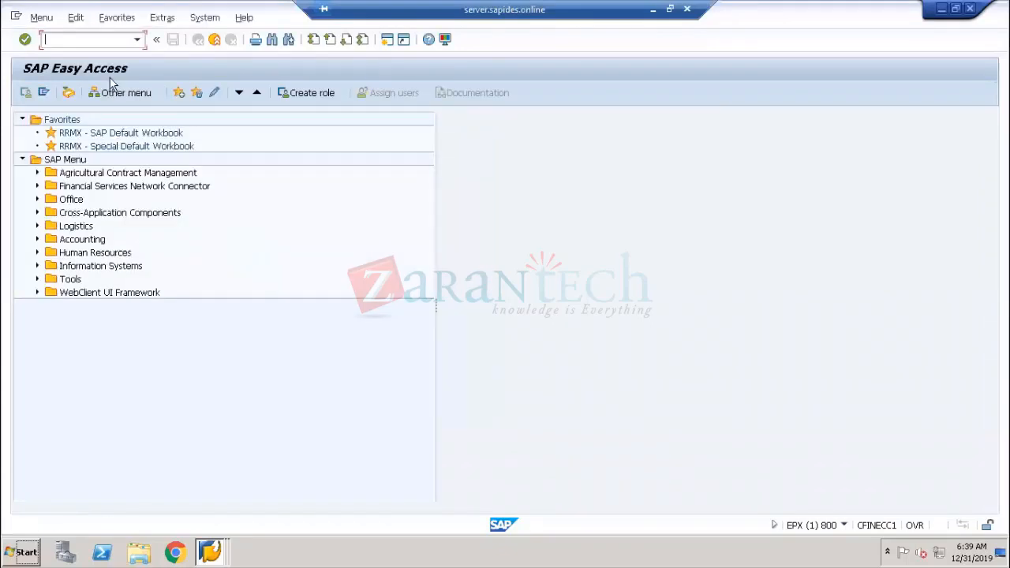
Open the SAP Reference IMG through transaction SPRO
type("splo")
key("Return")
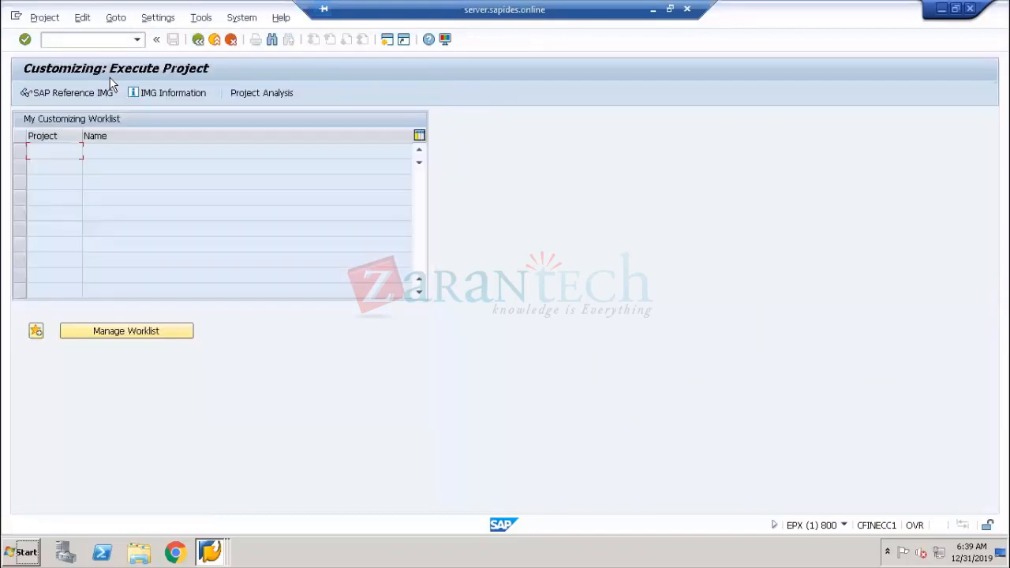
left_click(110, 96)
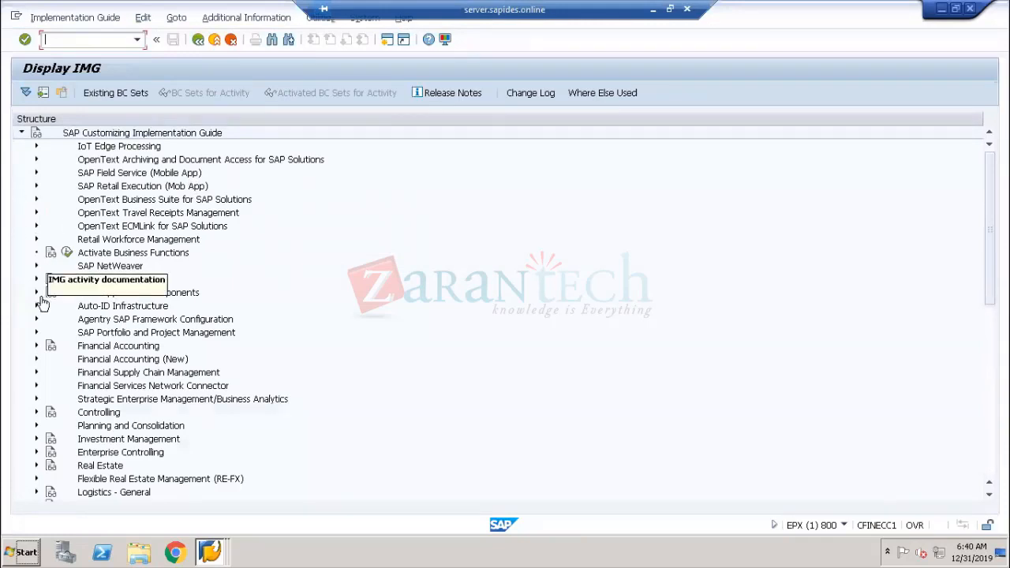
left_click(35, 266)
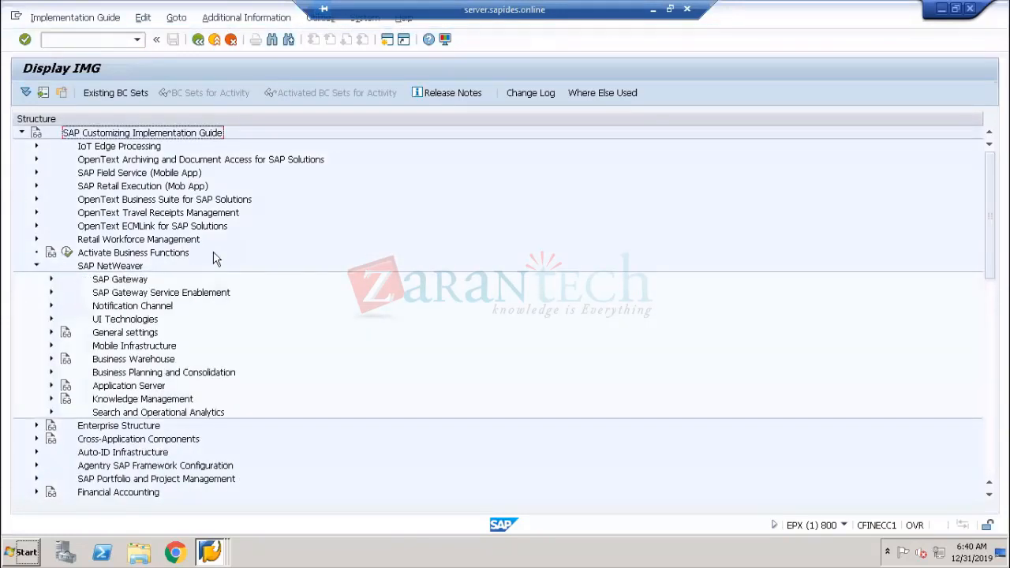
left_click(51, 332)
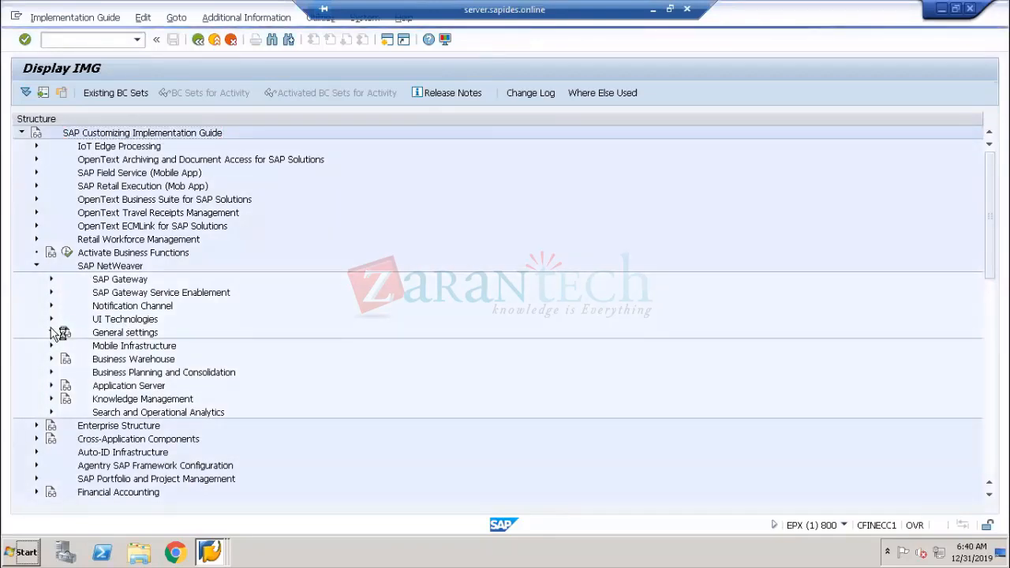
left_click(52, 332)
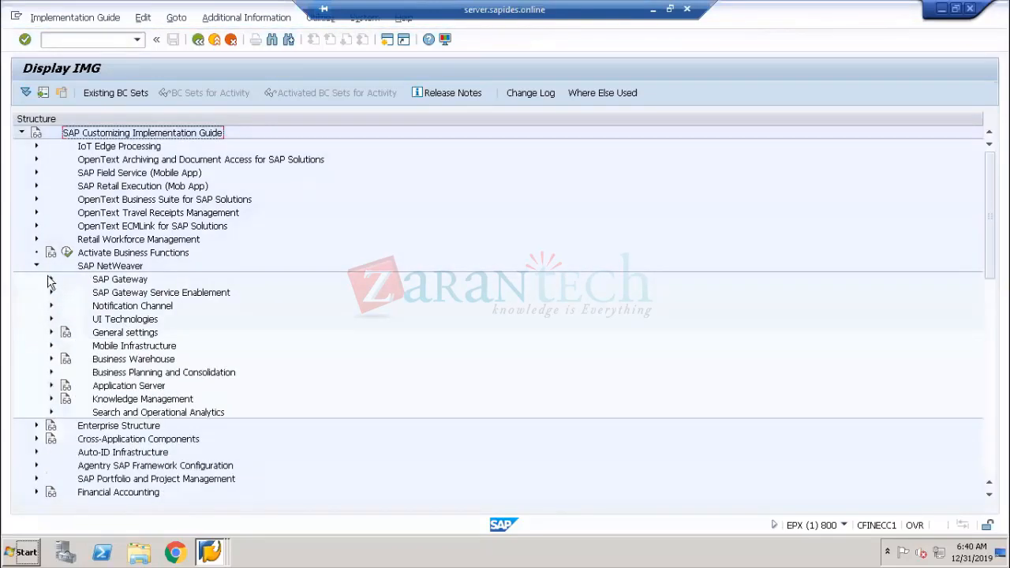
left_click(36, 266)
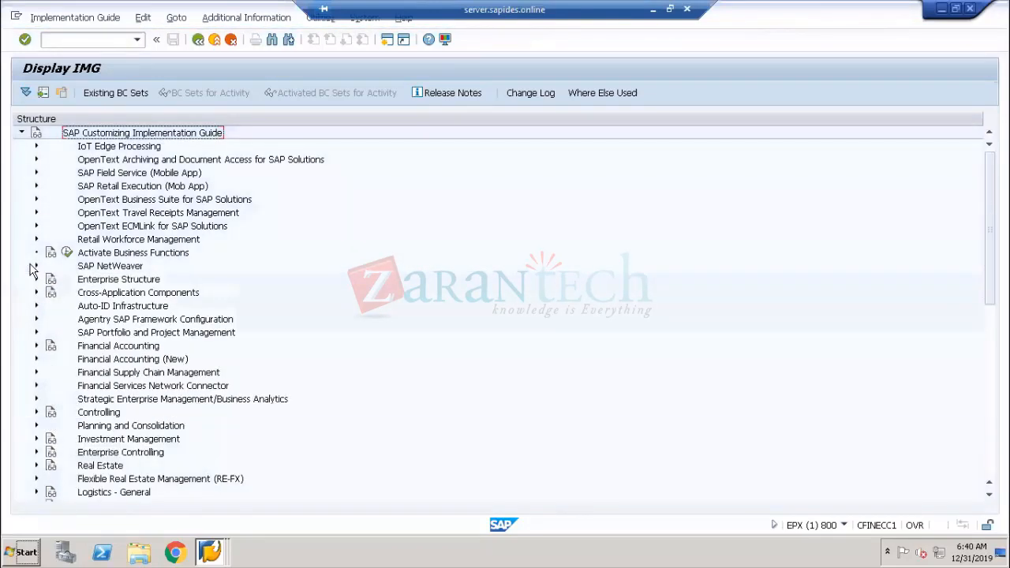
Expand Financial Accounting (New) down to Global Parameters for Company Code in the IMG tree
left_click(35, 359)
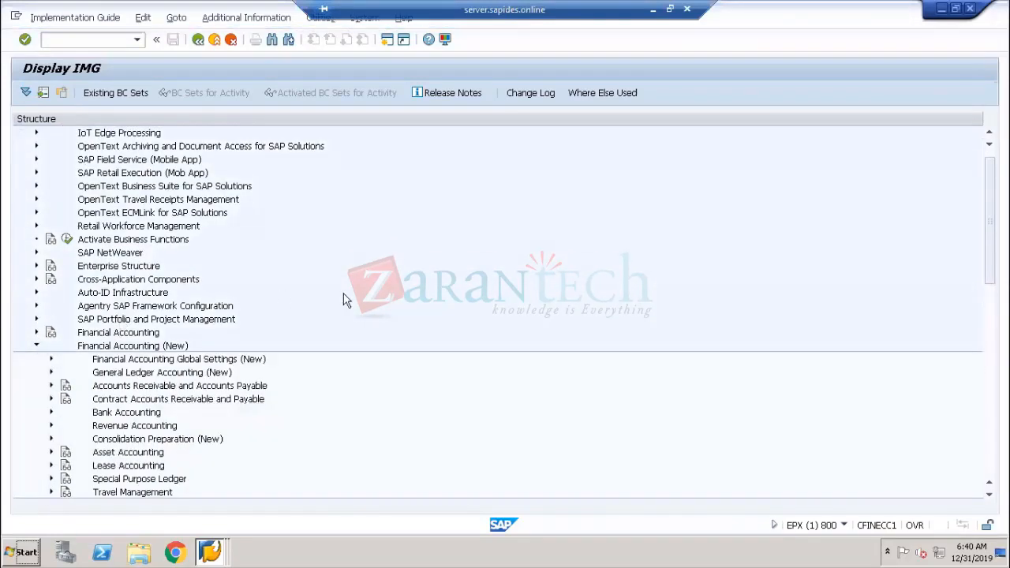
scroll(357, 294, "down", 2)
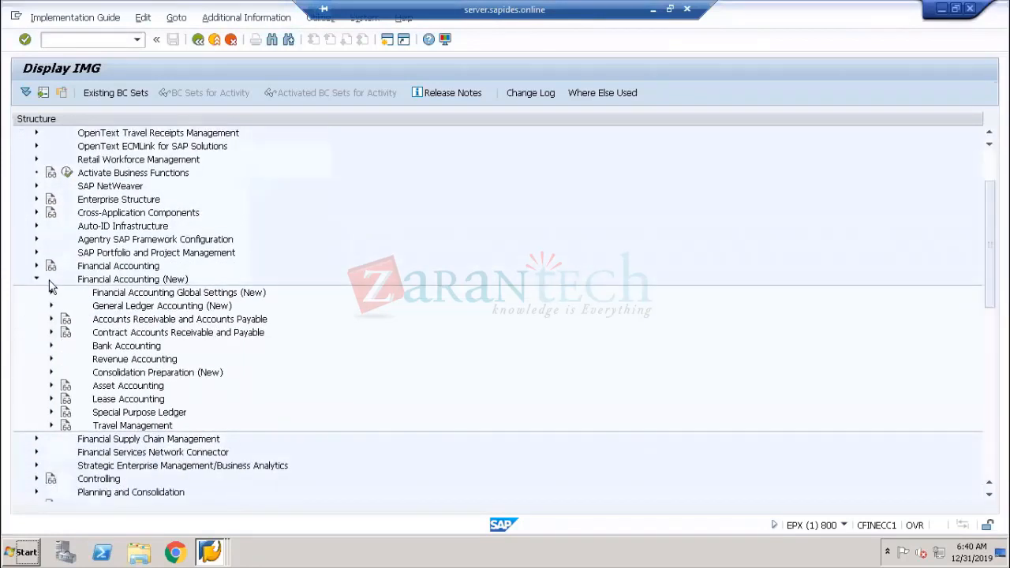
left_click(51, 293)
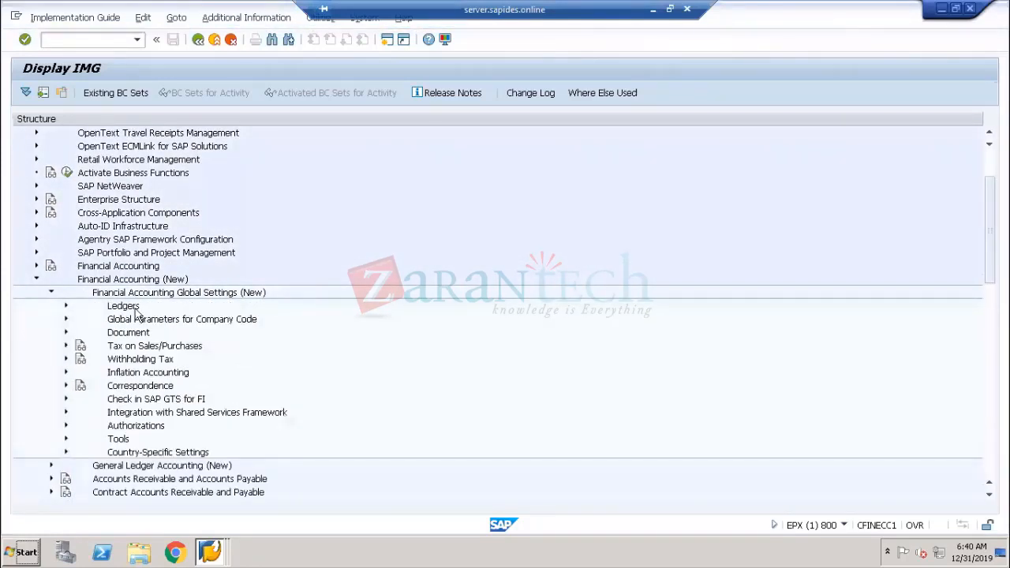
left_click(66, 320)
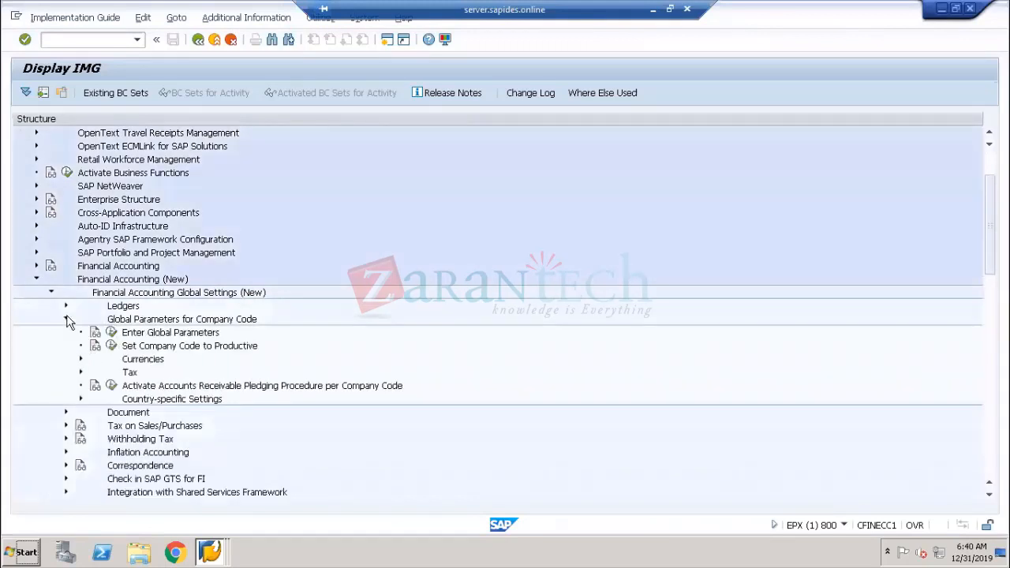
left_click(80, 359)
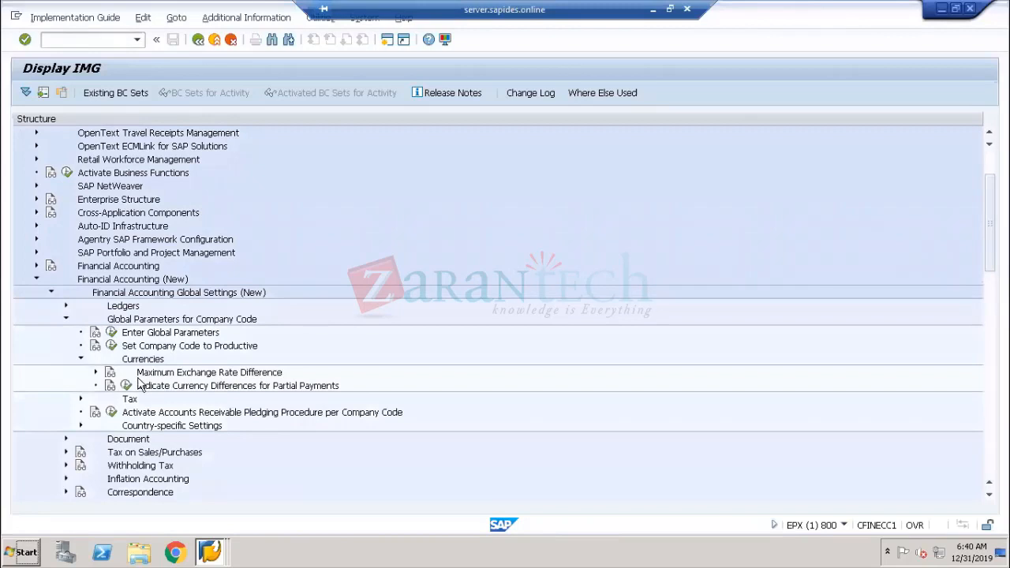
left_click(79, 360)
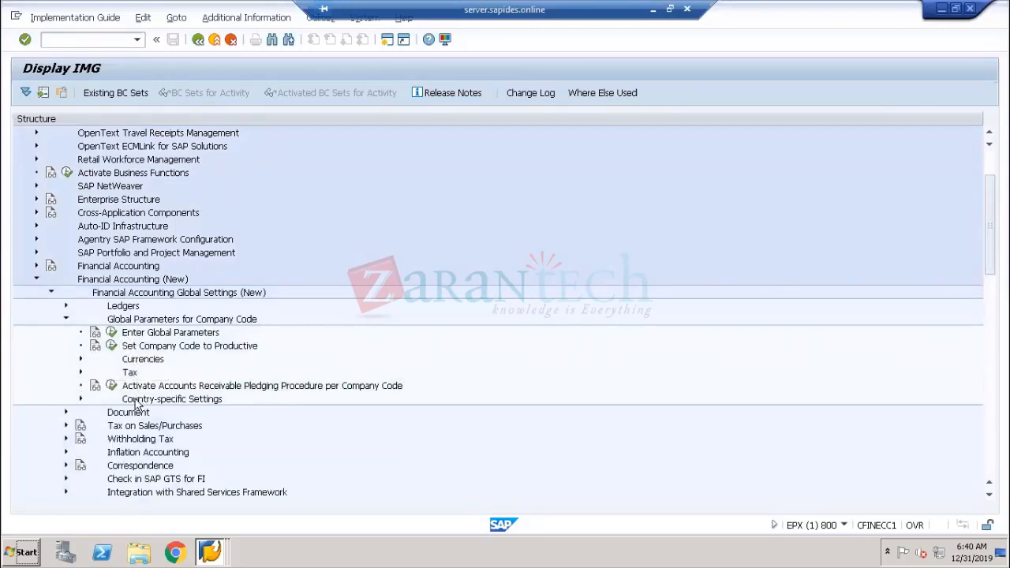
Expand the Ledgers node and its Fields and Ledger sub-nodes in the IMG tree
left_click(65, 319)
left_click(66, 306)
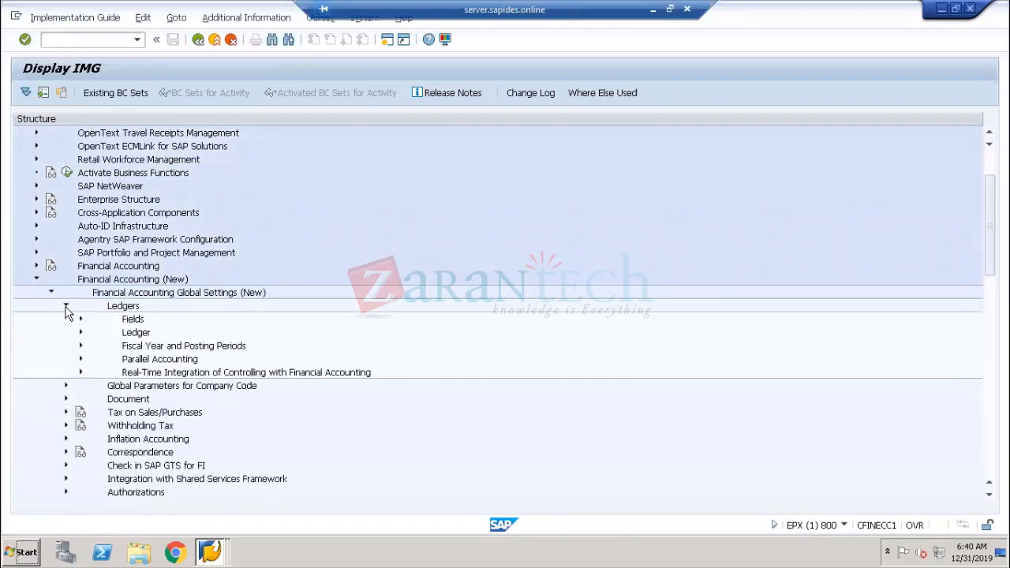
left_click(82, 321)
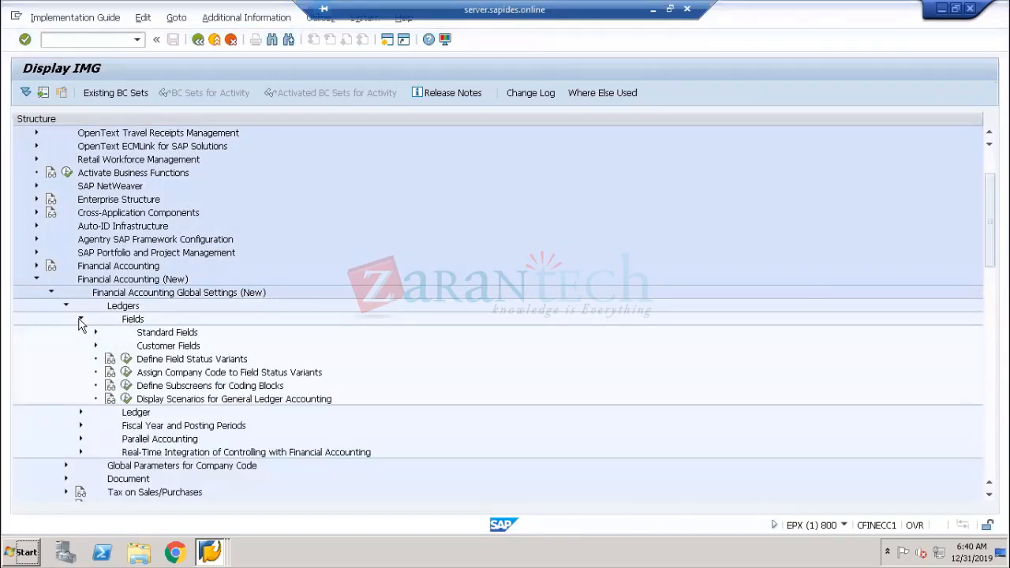
left_click(80, 323)
left_click(80, 333)
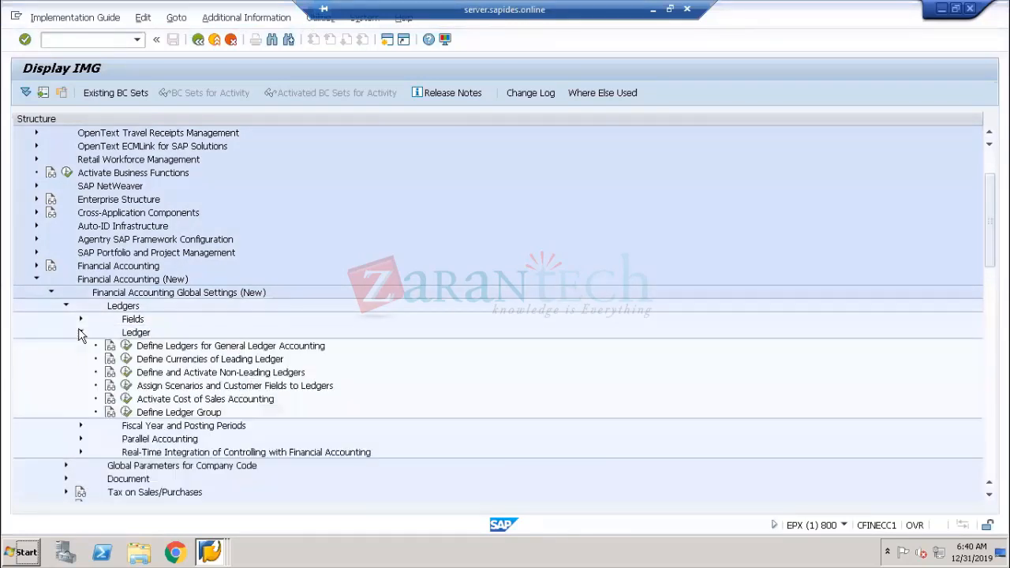
Open Define Currencies of Leading Ledger and go back to the IMG tree
left_click(152, 361)
left_click(126, 359)
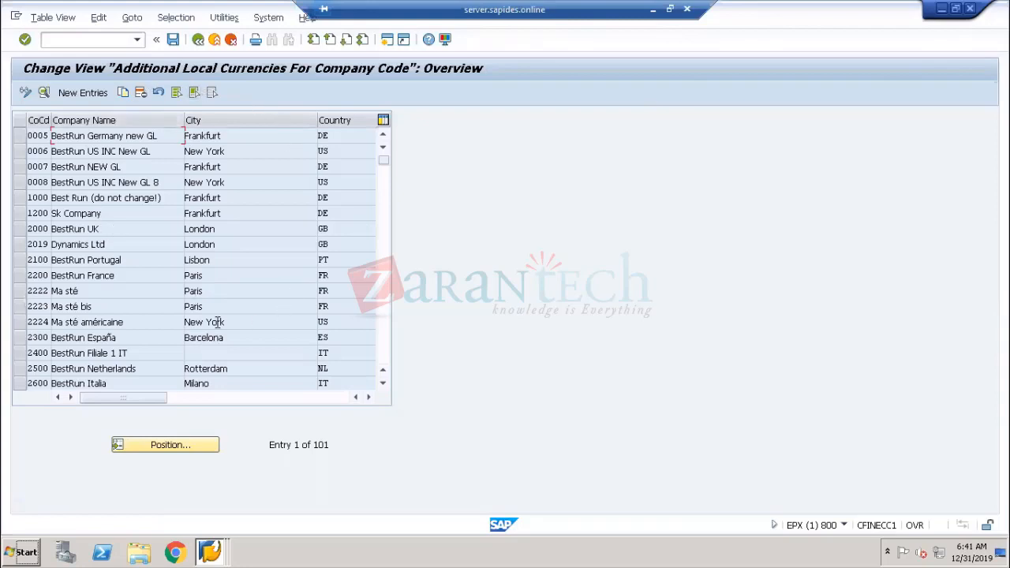
left_click(198, 39)
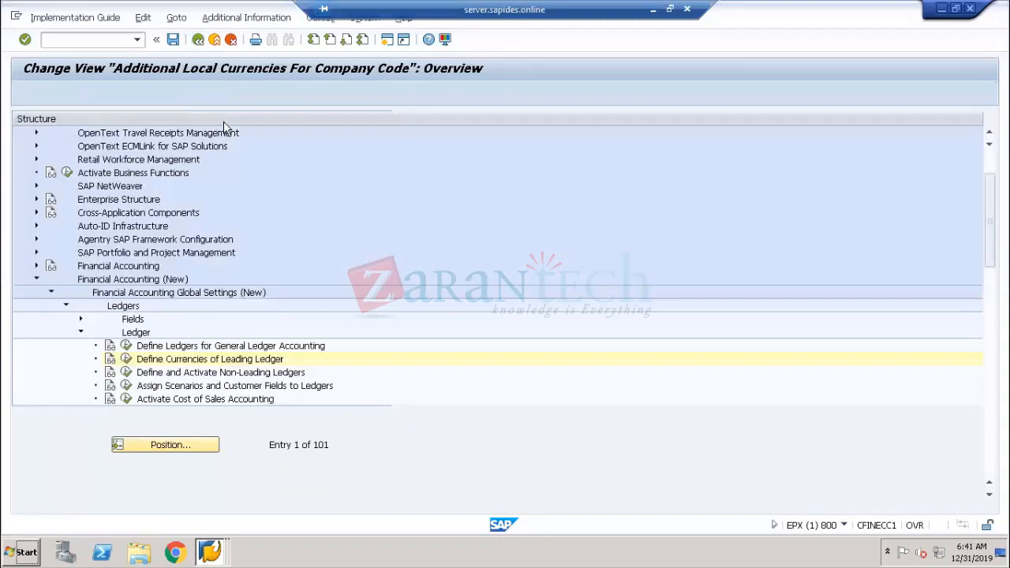
Trace the path Financial Accounting (New) > Ledgers > Ledger and reopen Define Currencies of Leading Ledger
left_click(121, 282)
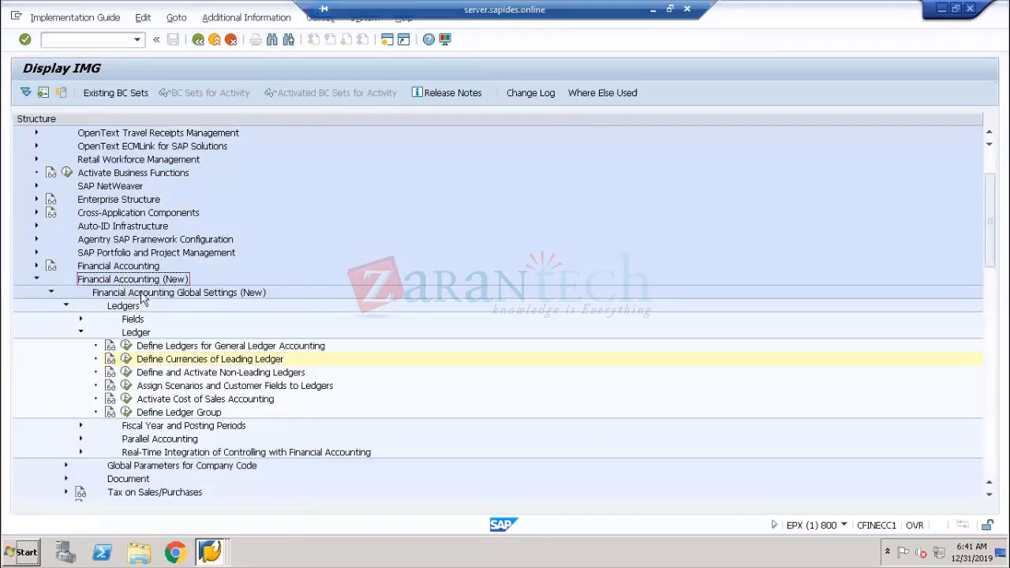
left_click(143, 294)
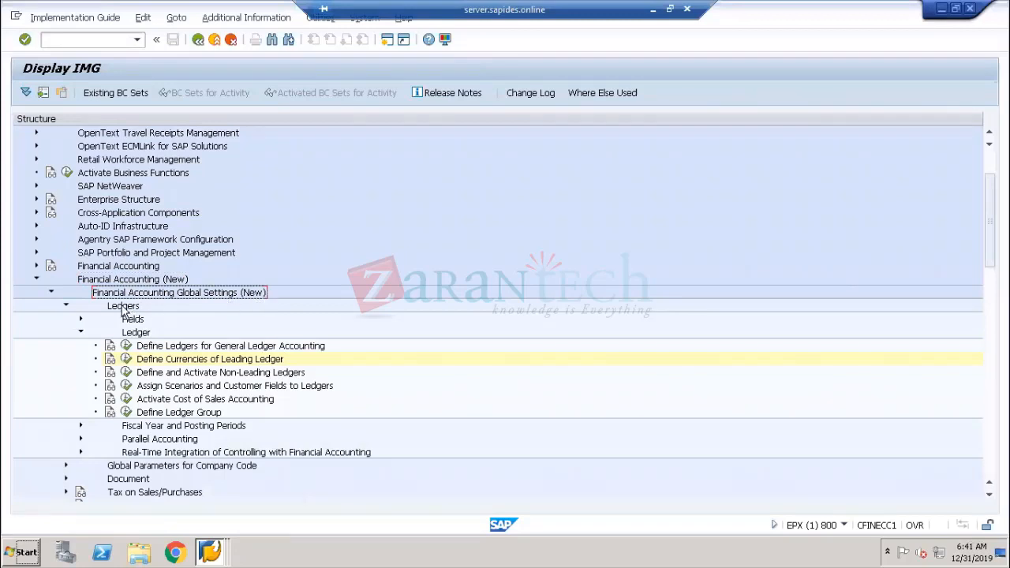
left_click(134, 331)
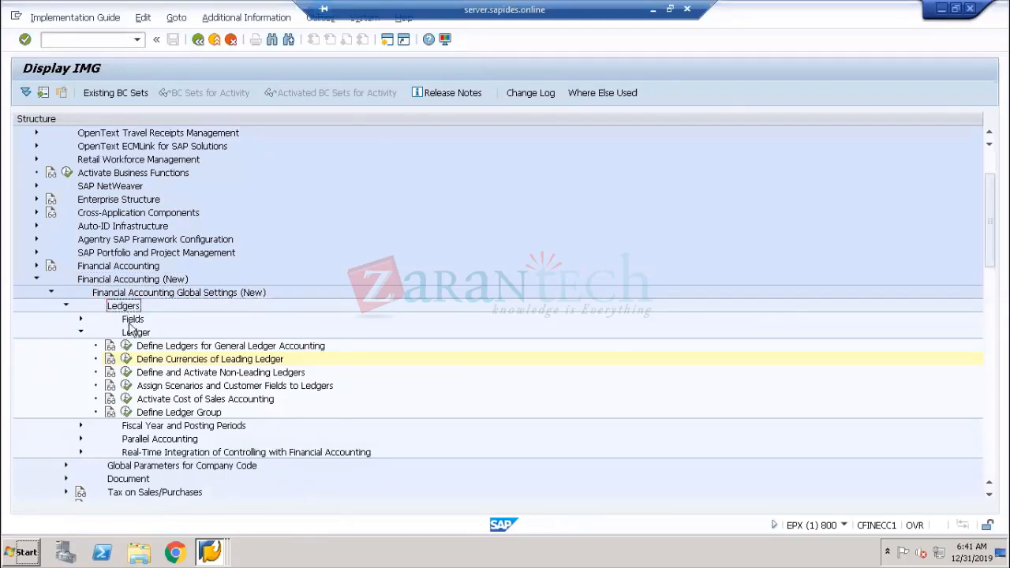
left_click(147, 360)
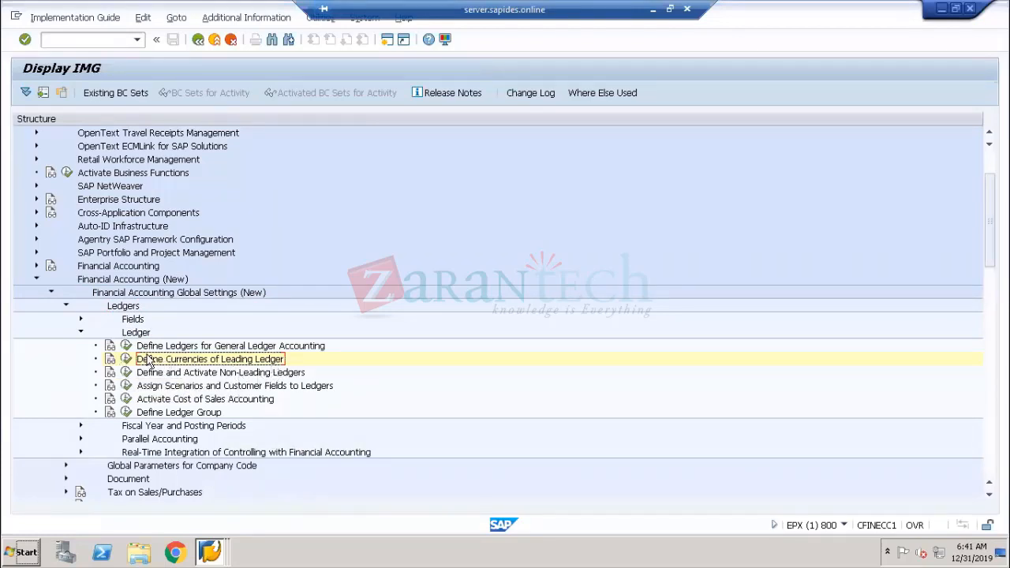
left_click(125, 359)
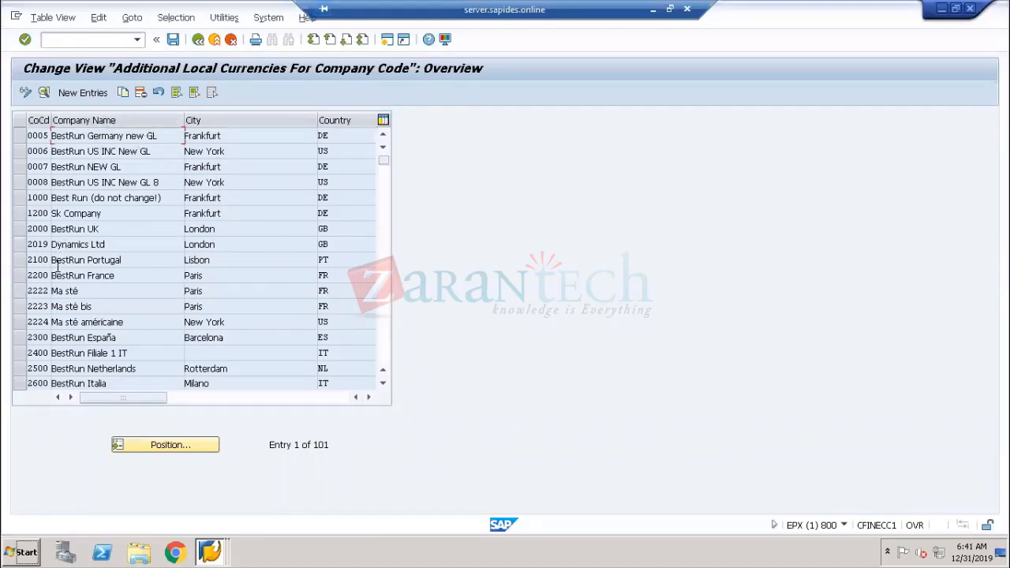
Open the currency details for company code 1000 and accept the warning to continue
left_click(23, 199)
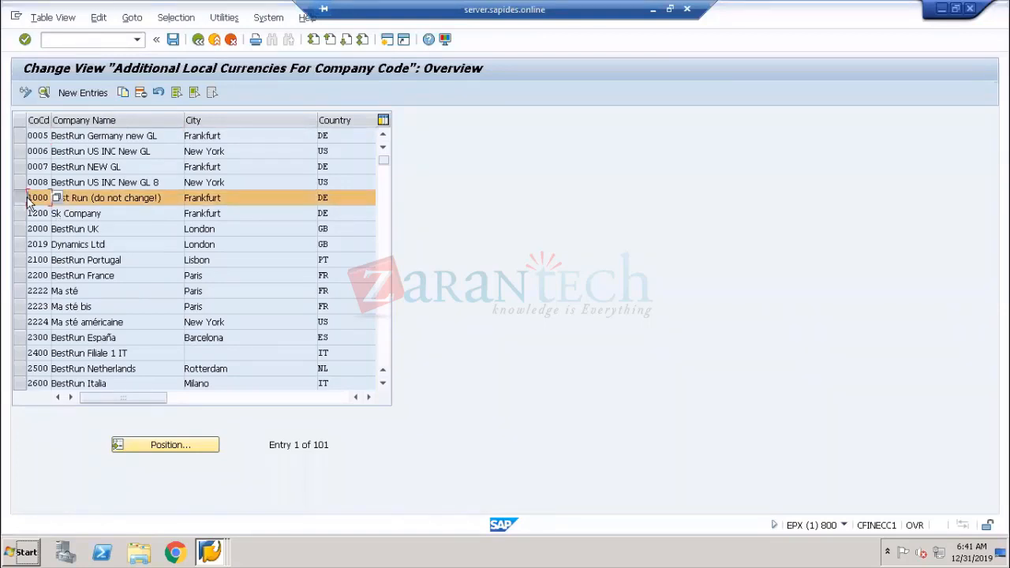
double_click(138, 197)
left_click(195, 291)
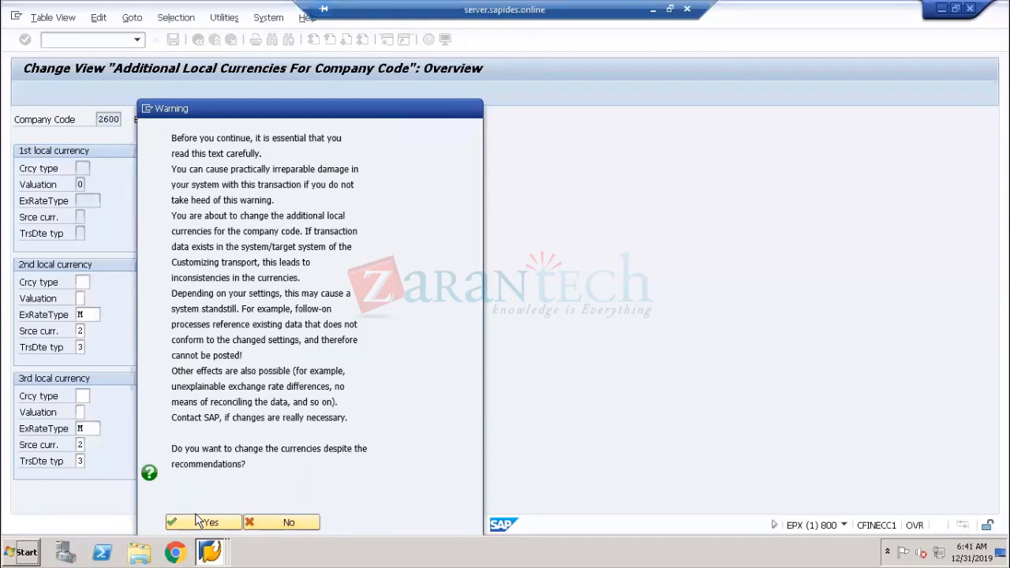
left_click(206, 523)
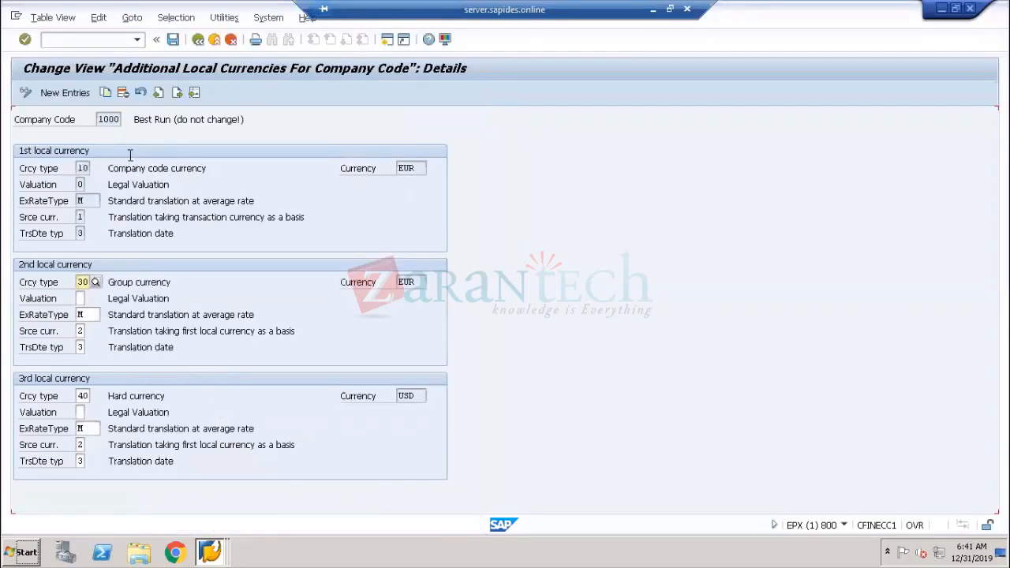
Examine the company code and the first local currency's type and currency for company code 1000
left_click(62, 123)
left_click(120, 119)
double_click(120, 120)
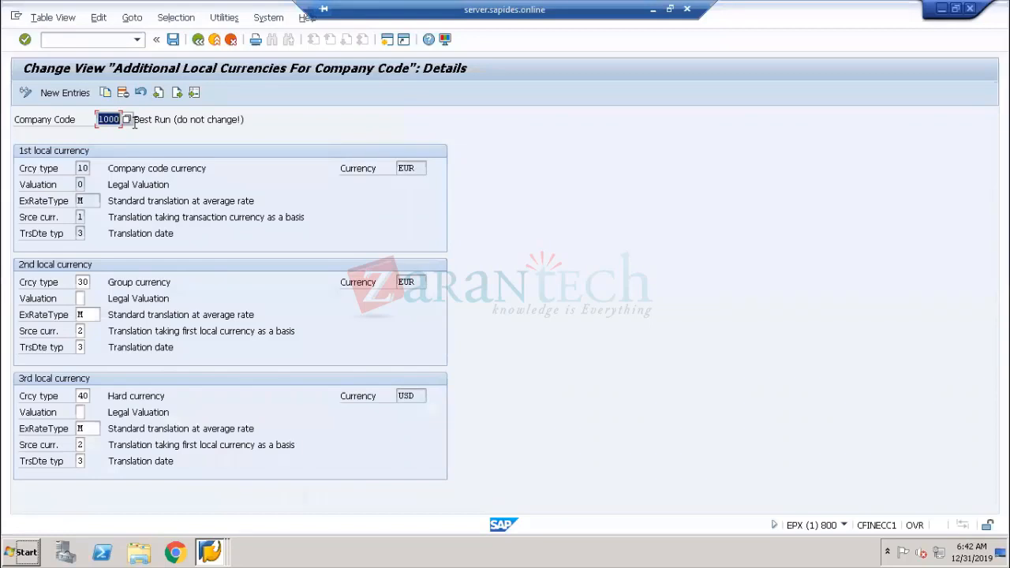
left_click(40, 174)
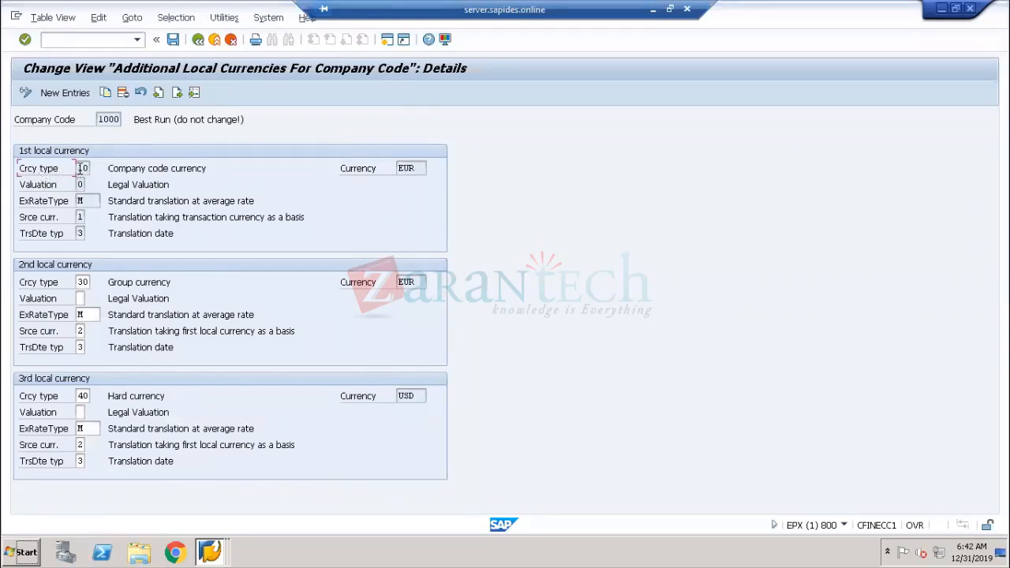
double_click(81, 168)
left_click(192, 162)
left_click_drag(206, 168, 84, 166)
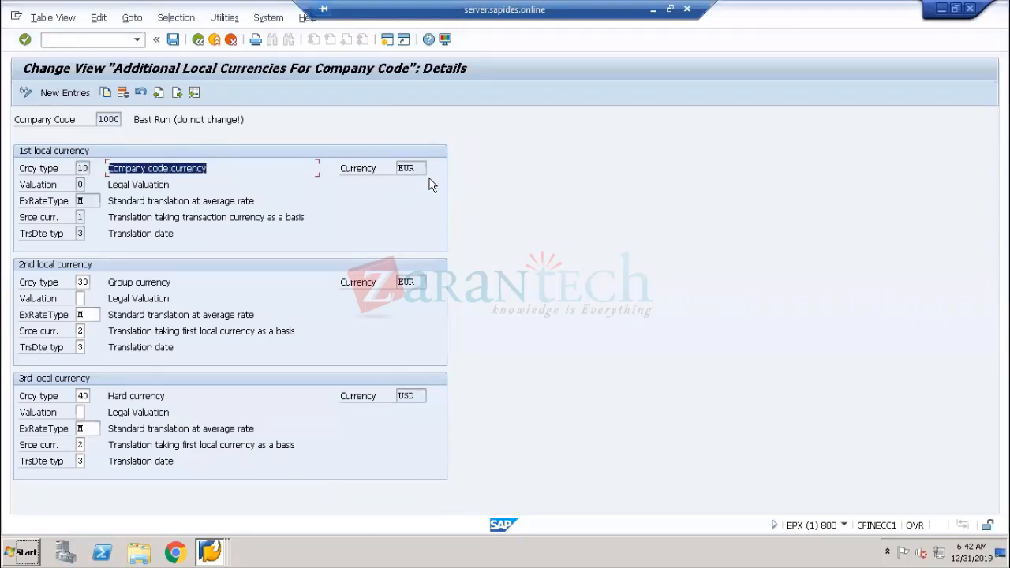
left_click_drag(422, 168, 397, 168)
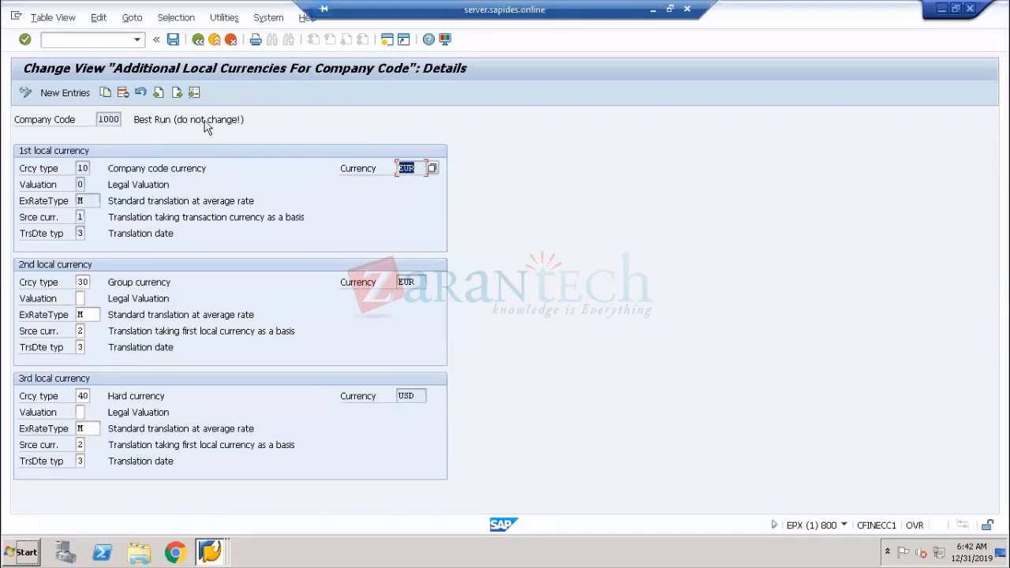
Open a new session and run transaction SPRO
left_click(387, 41)
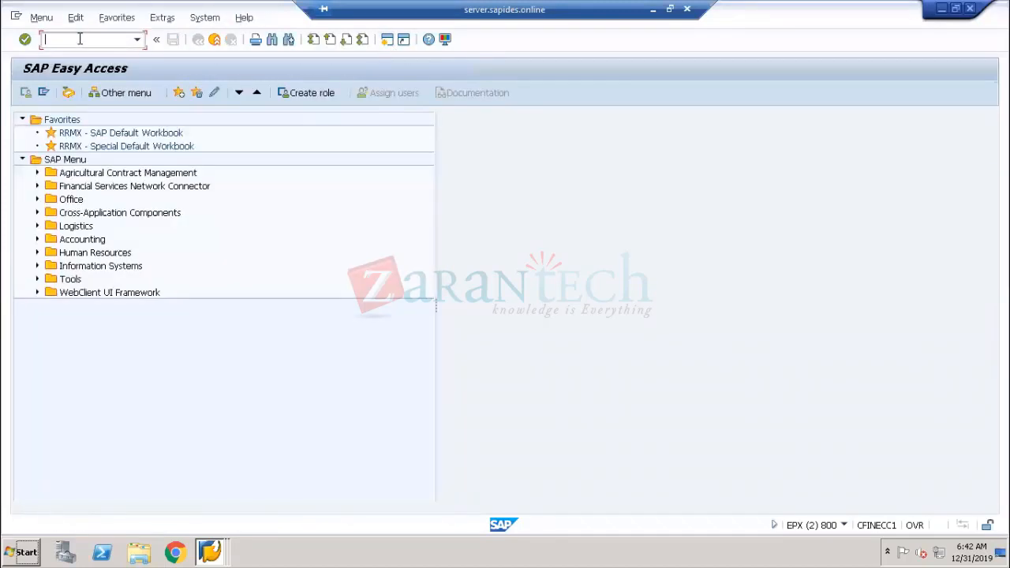
type("spro")
key("Return")
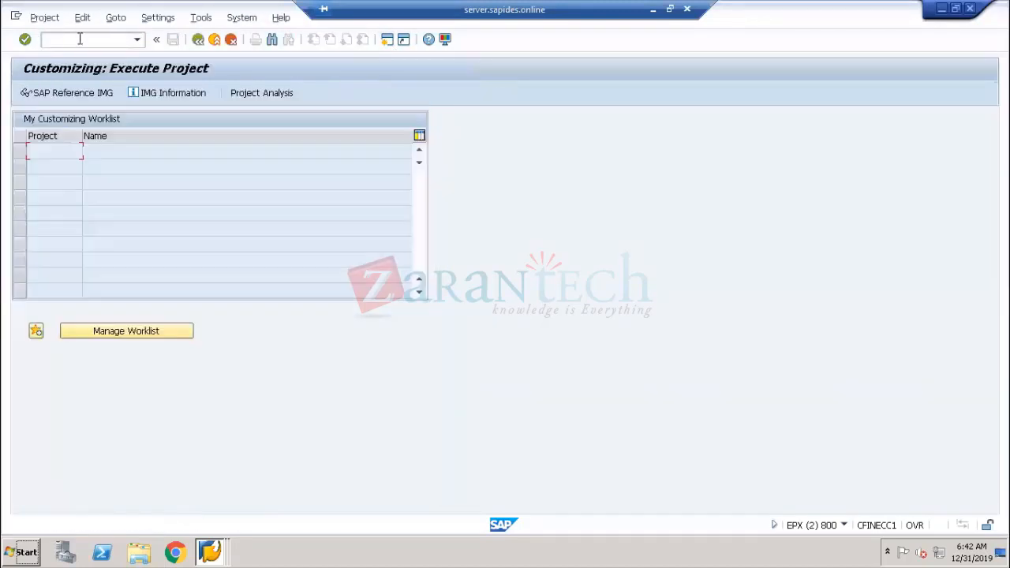
Open the SAP Reference IMG and run Edit, Copy, Delete, Check Company Code under Enterprise Structure > Definition > Financial Accounting
left_click(90, 96)
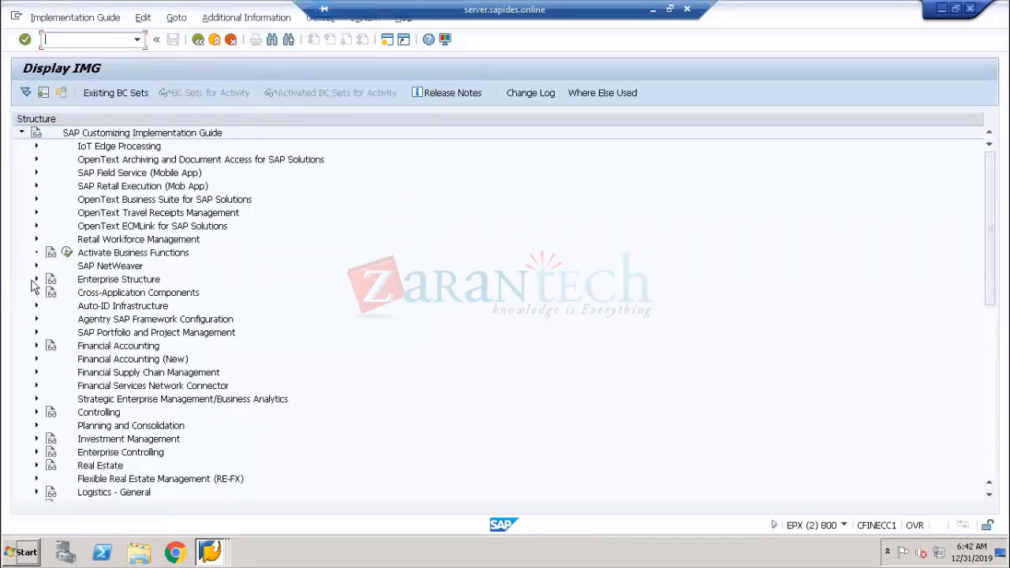
left_click(36, 279)
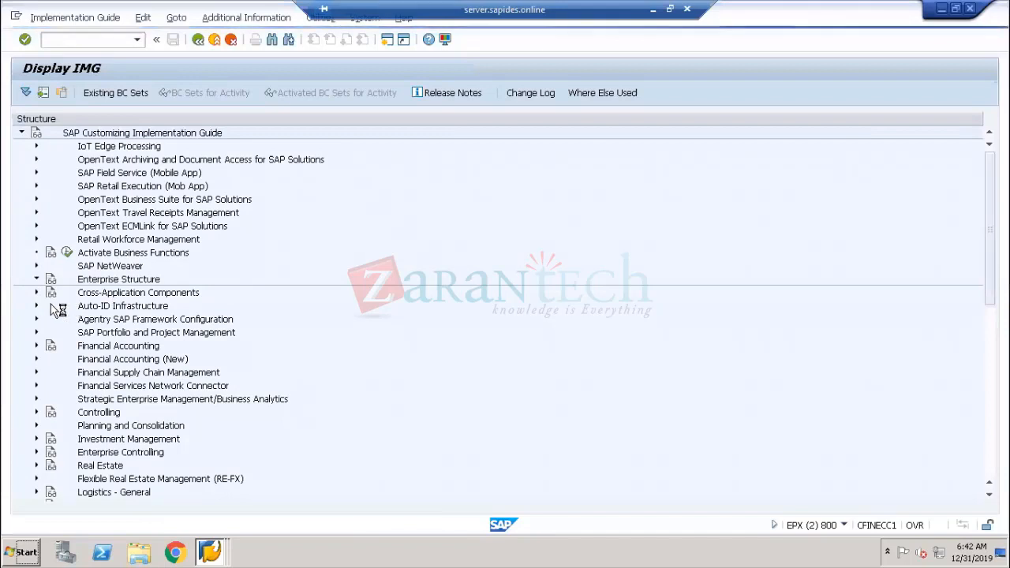
left_click(51, 305)
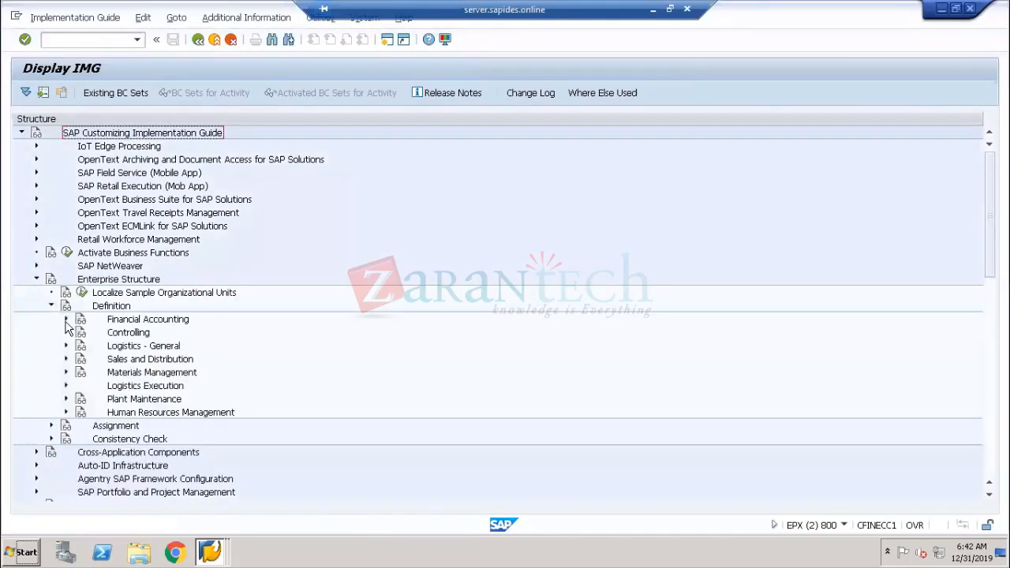
left_click(66, 319)
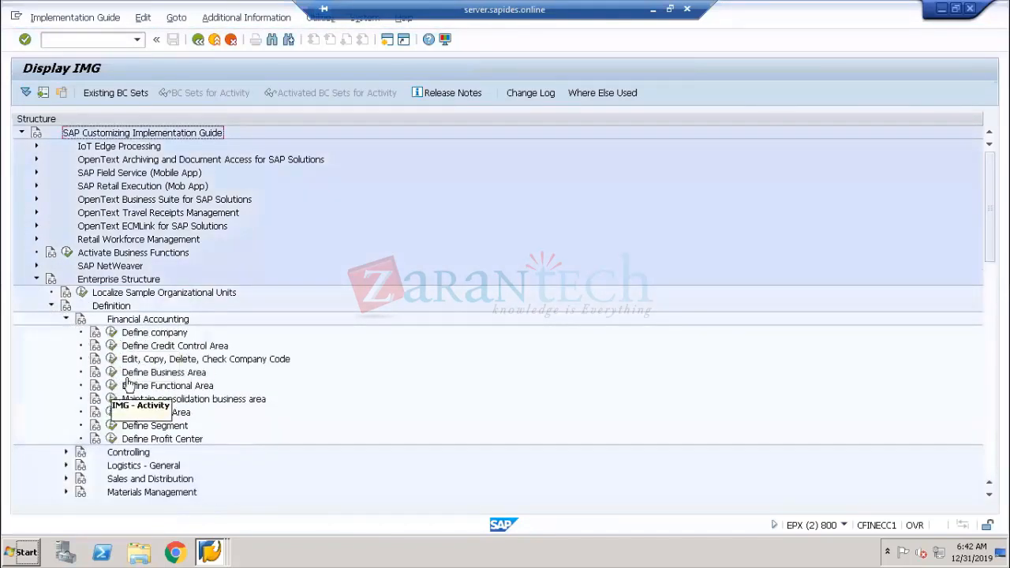
left_click(134, 362)
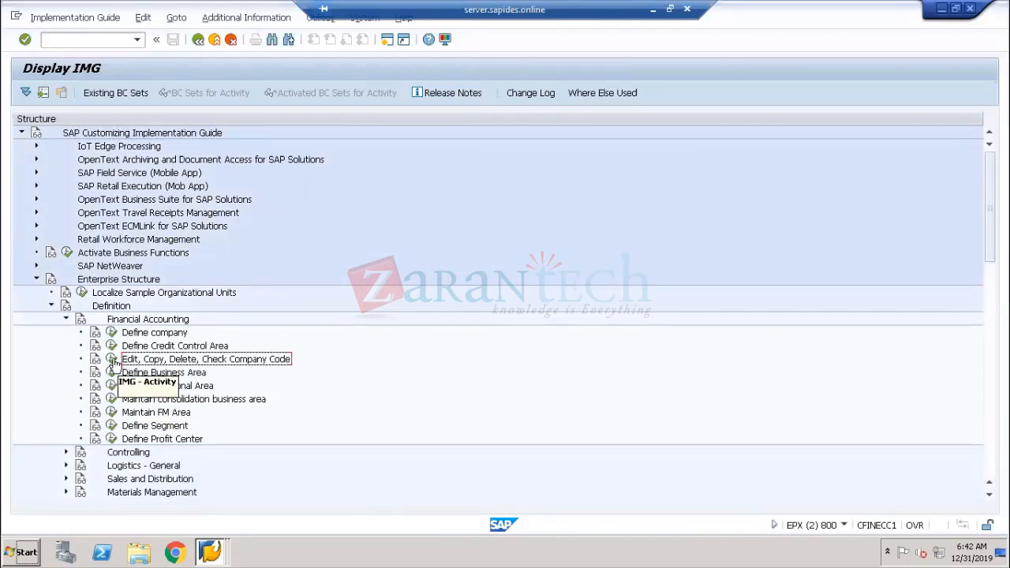
left_click(113, 360)
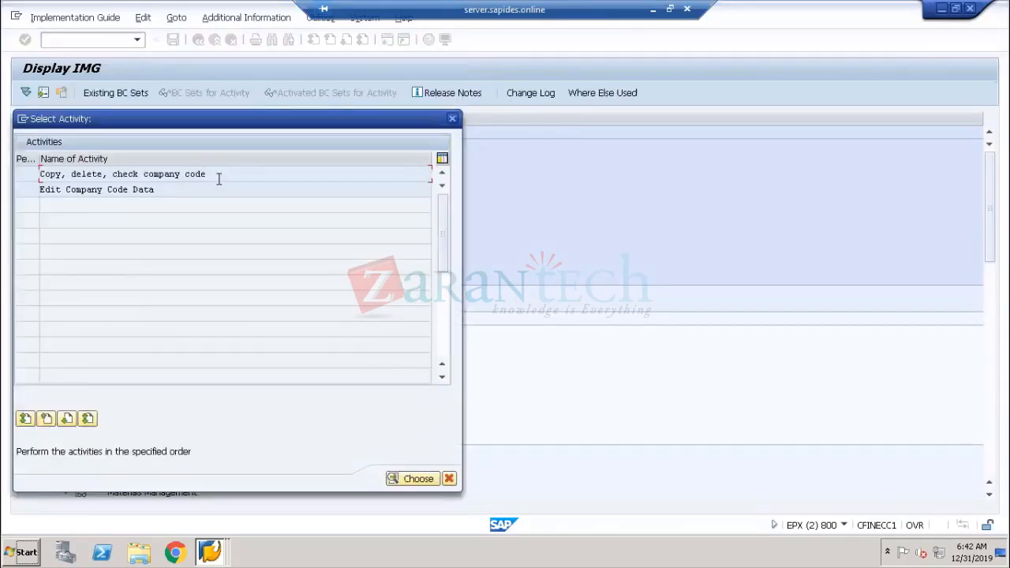
Choose the Edit Company Code Data activity
left_click_drag(176, 192, 18, 196)
left_click(79, 192)
double_click(79, 192)
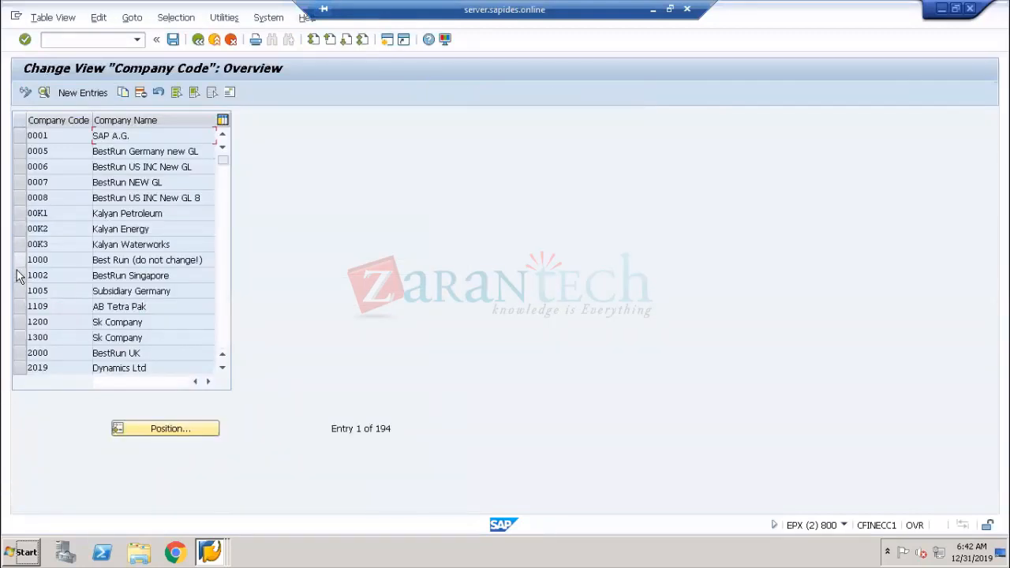
Open company code 1000's details and examine its currency
left_click(19, 260)
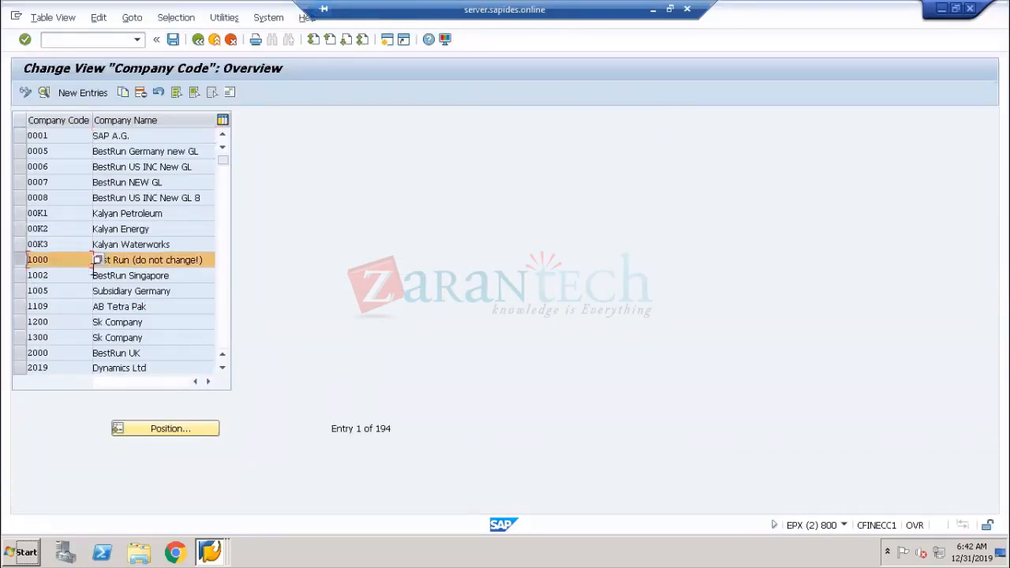
double_click(58, 262)
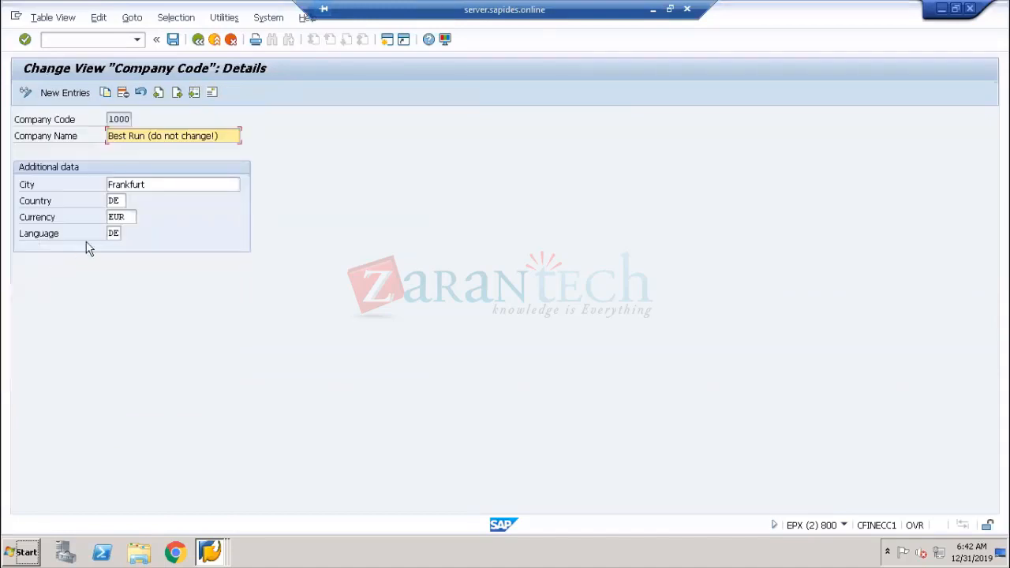
left_click(49, 220)
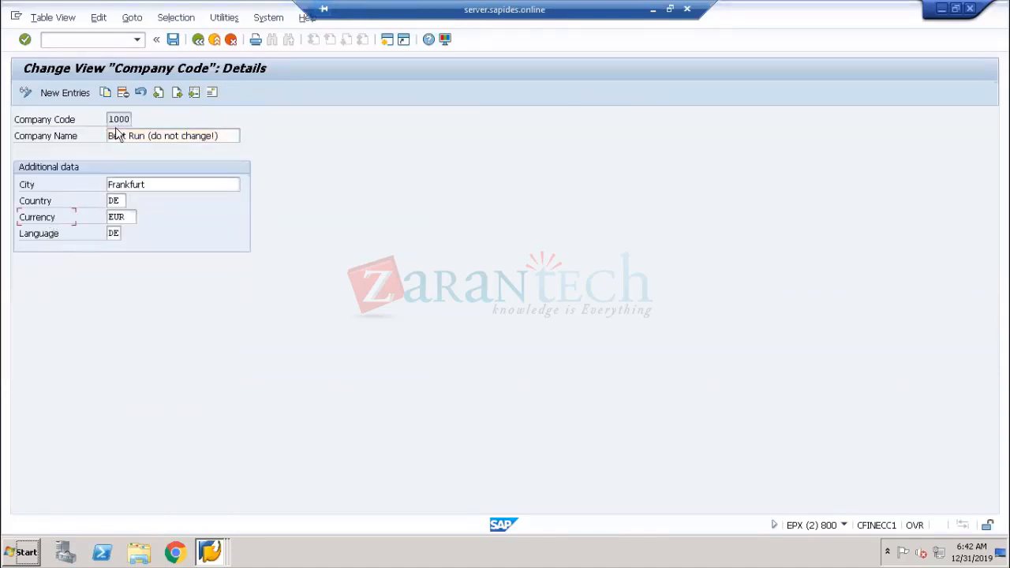
left_click_drag(109, 119, 131, 119)
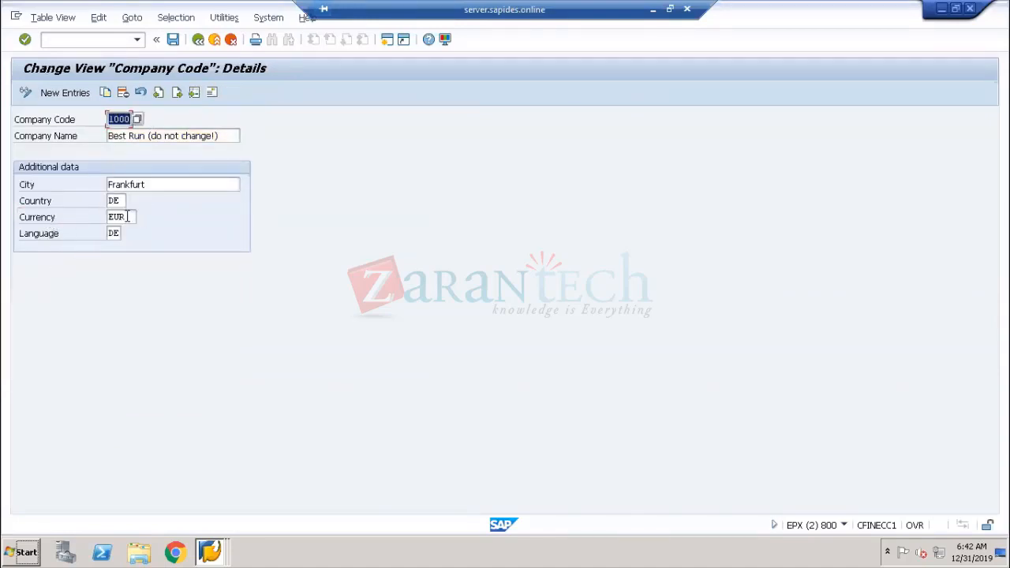
left_click_drag(127, 217, 100, 217)
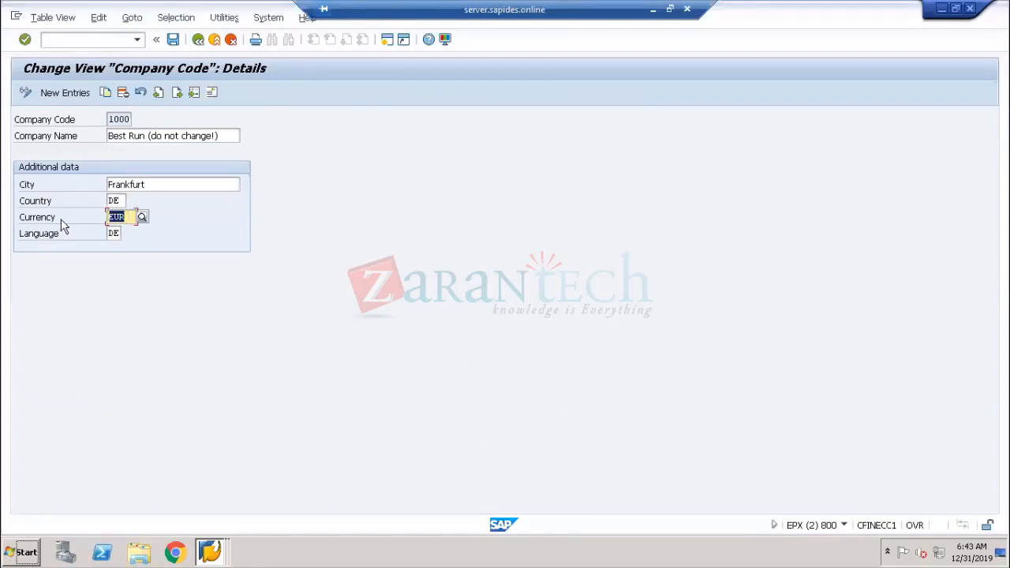
Switch back to the first session and review the currency types of the first and second local currencies
key("alt+Tab")
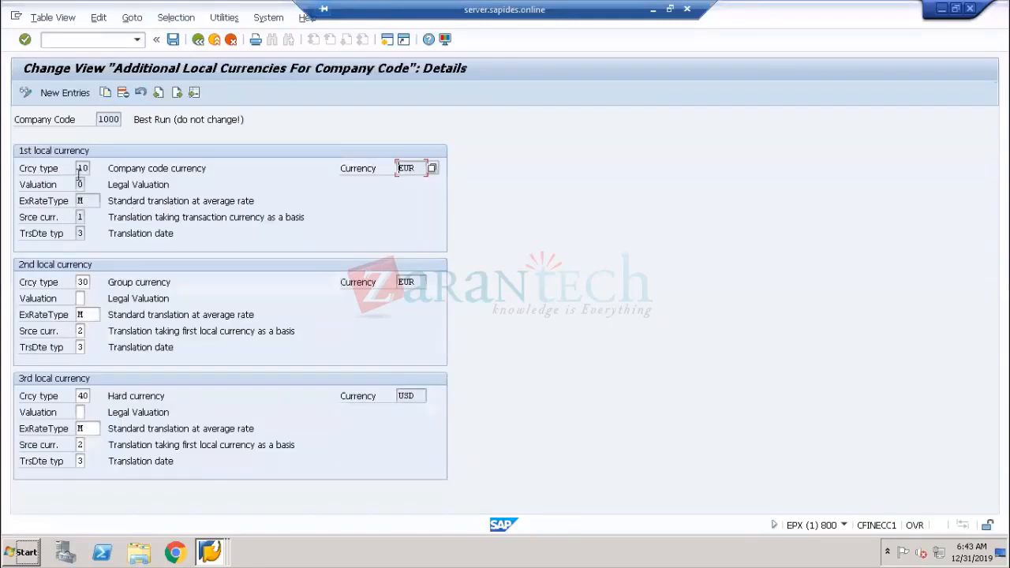
left_click_drag(82, 166, 88, 164)
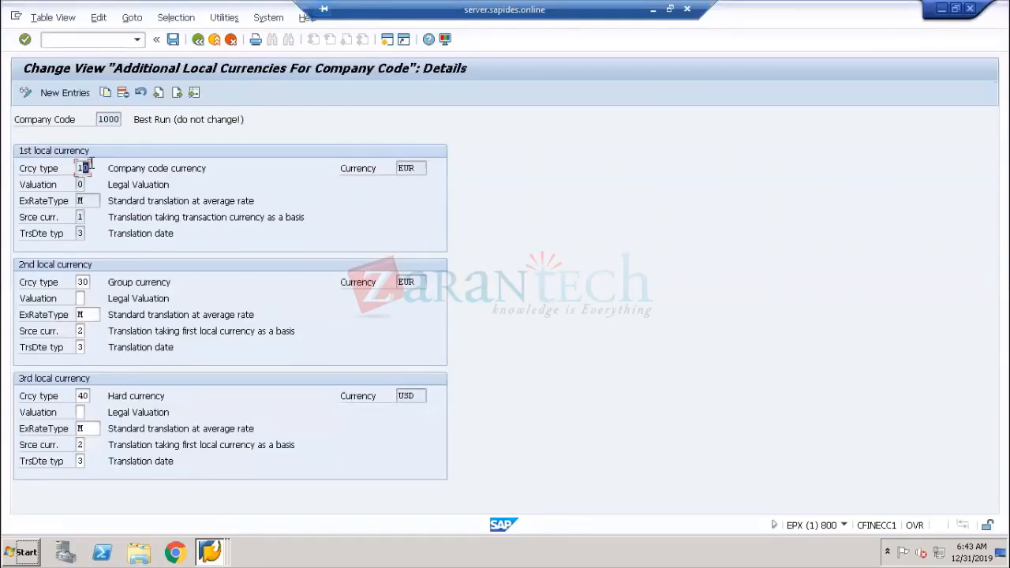
left_click(160, 167)
left_click_drag(78, 285, 176, 285)
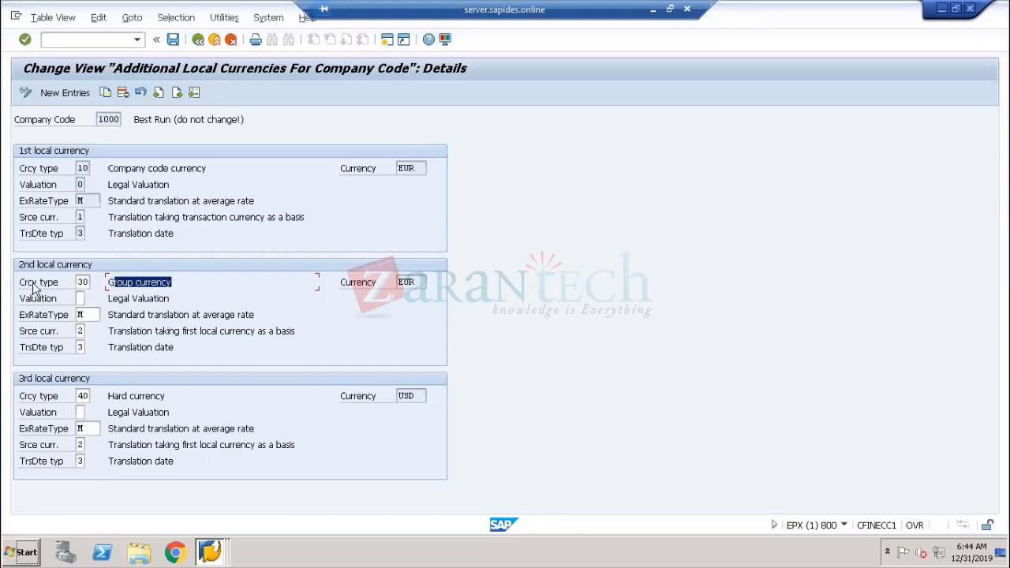
left_click(83, 281)
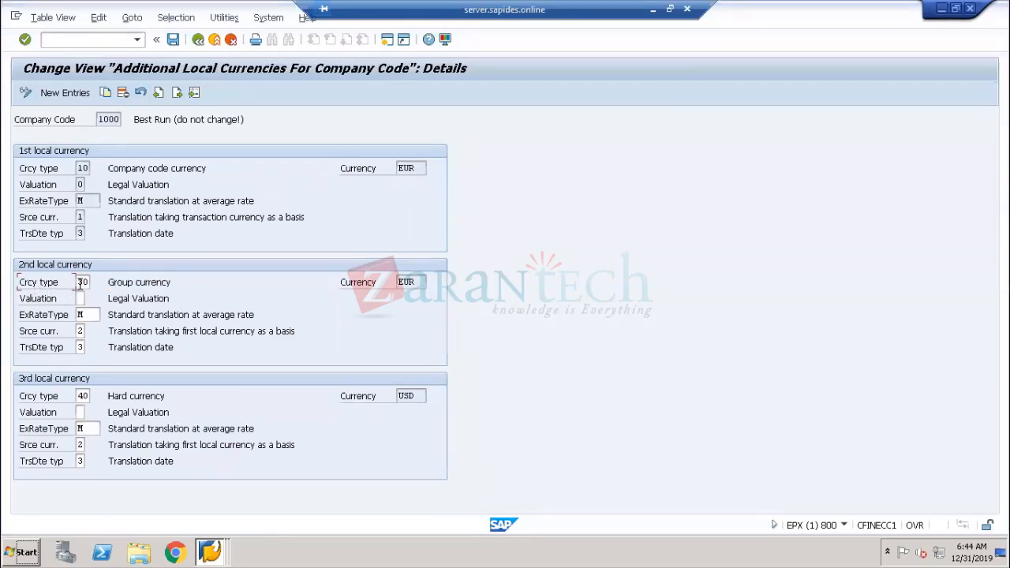
Examine the currency types and descriptions of the second and third local currencies for company code 1000
double_click(83, 281)
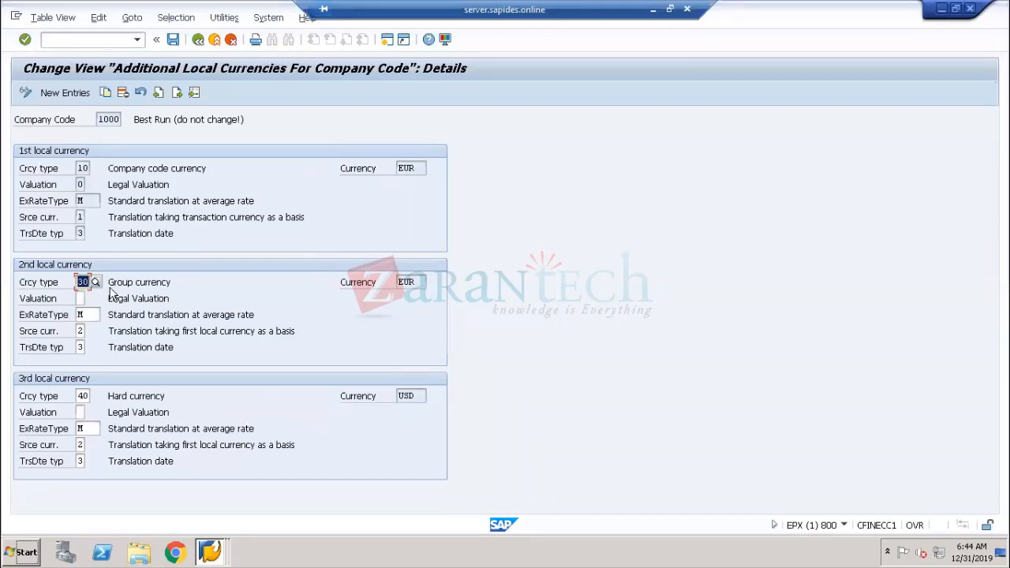
left_click(112, 170)
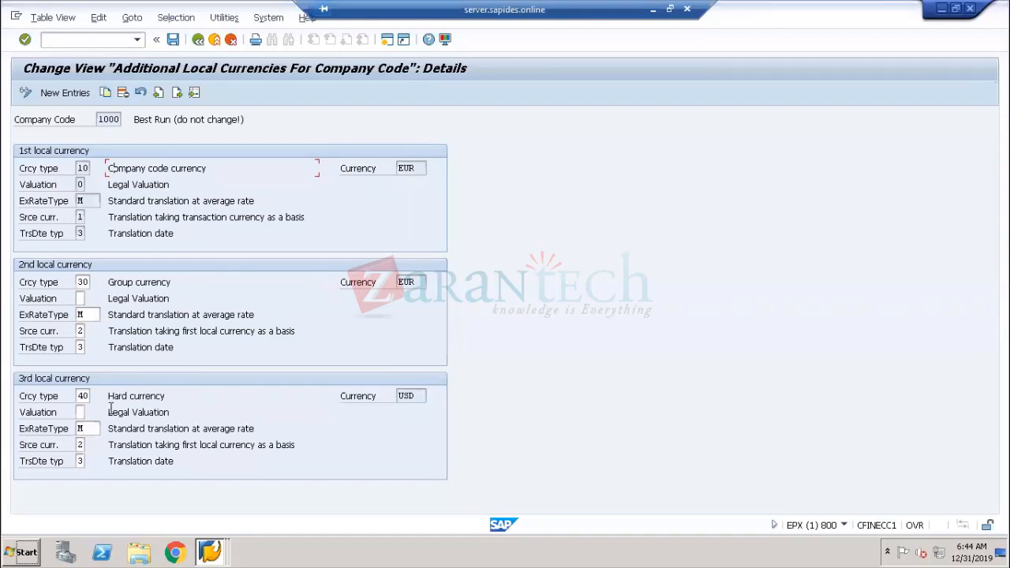
left_click(139, 397)
left_click_drag(109, 396, 164, 397)
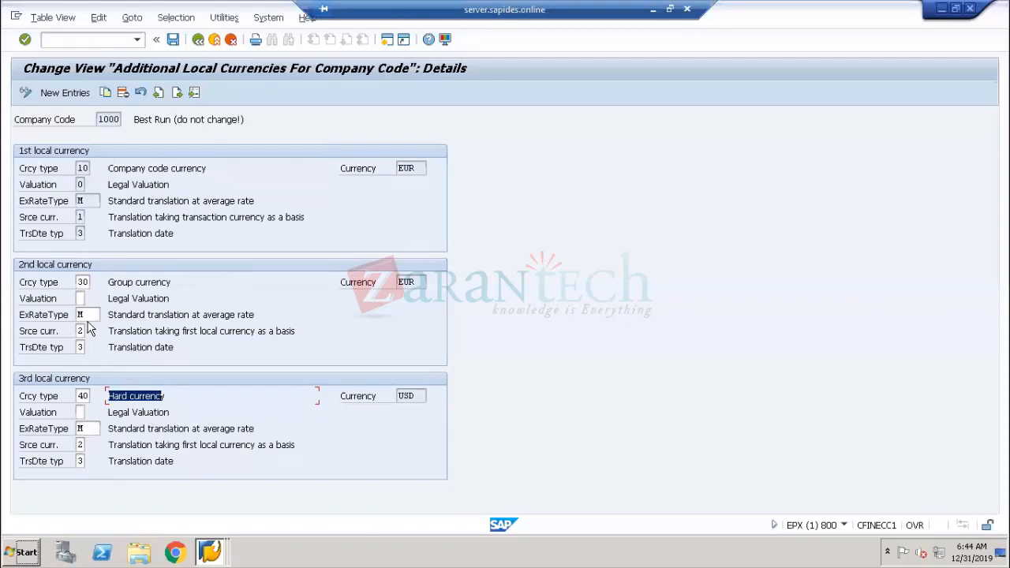
double_click(82, 282)
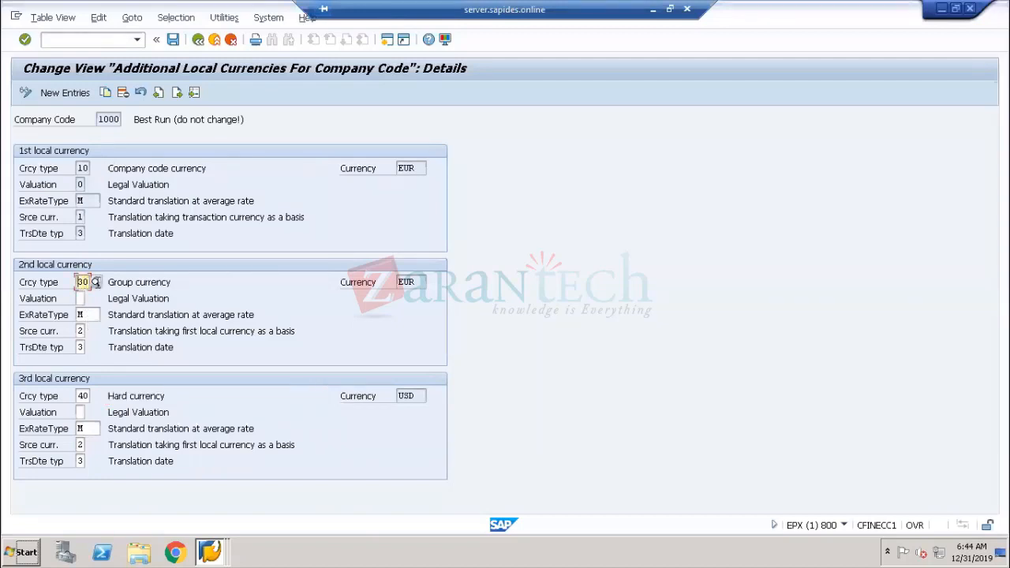
Switch to Paint and add the text labels 30 and 60 below the 10- label in the diagram
left_click(652, 16)
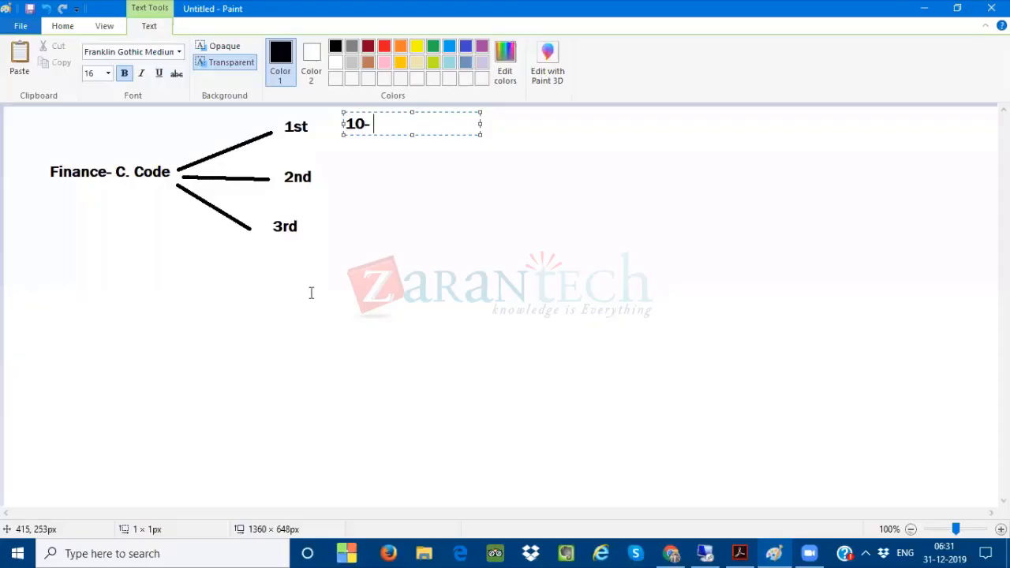
left_click(381, 278)
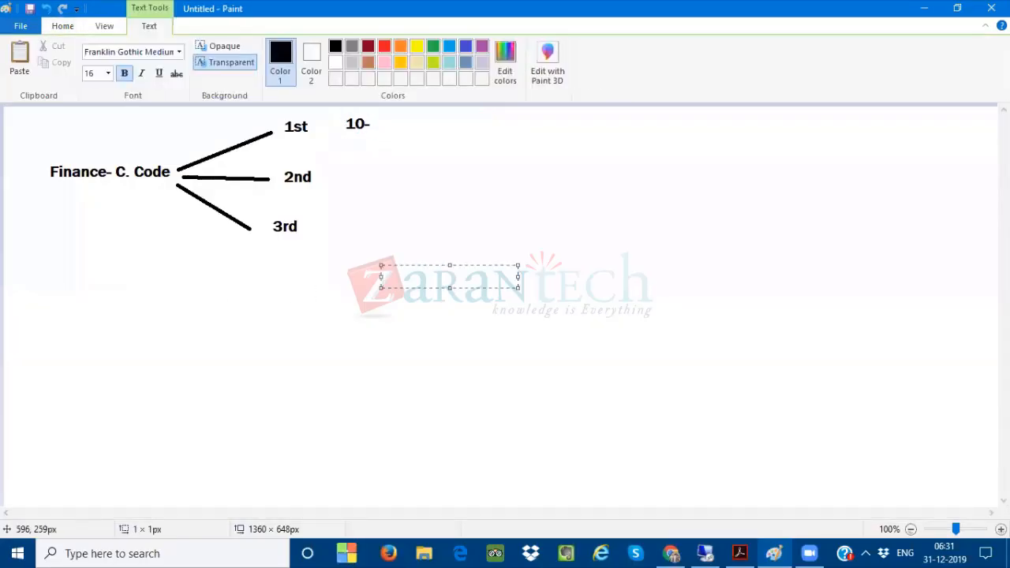
type("30")
left_click(400, 357)
left_click(386, 349)
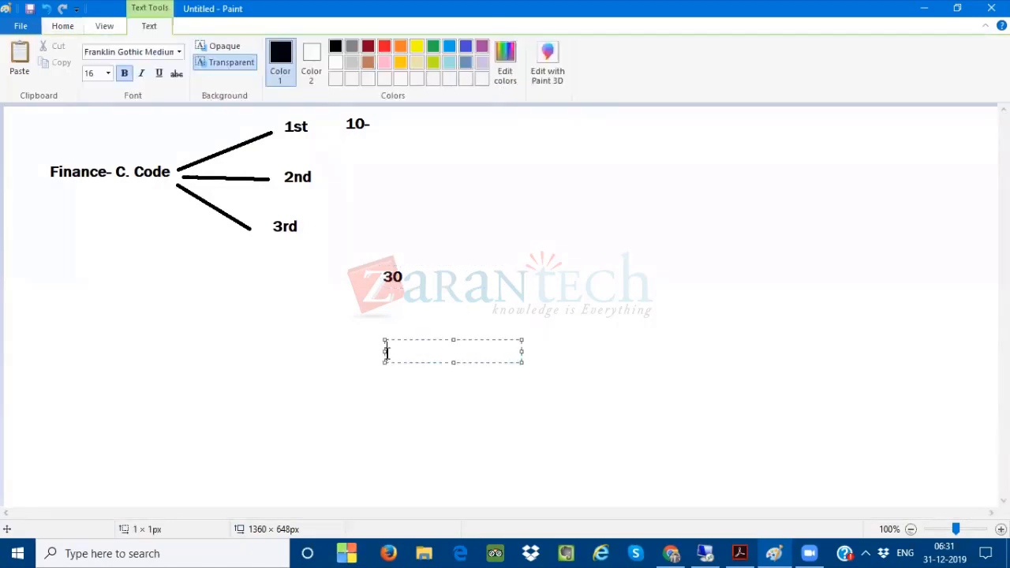
type("60")
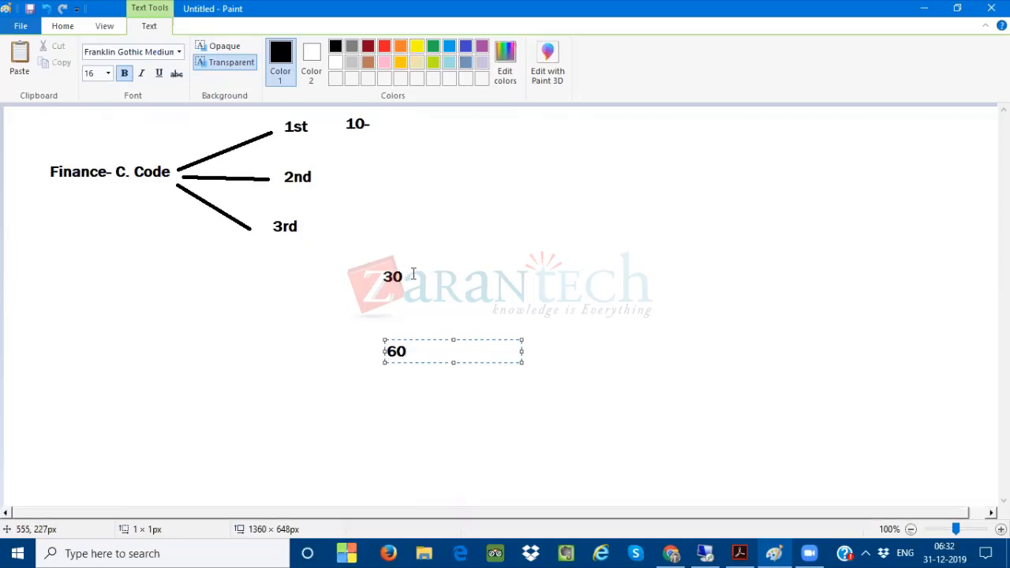
Add the text Client Level beside the 30 label in the diagram
left_click(415, 274)
left_click(415, 274)
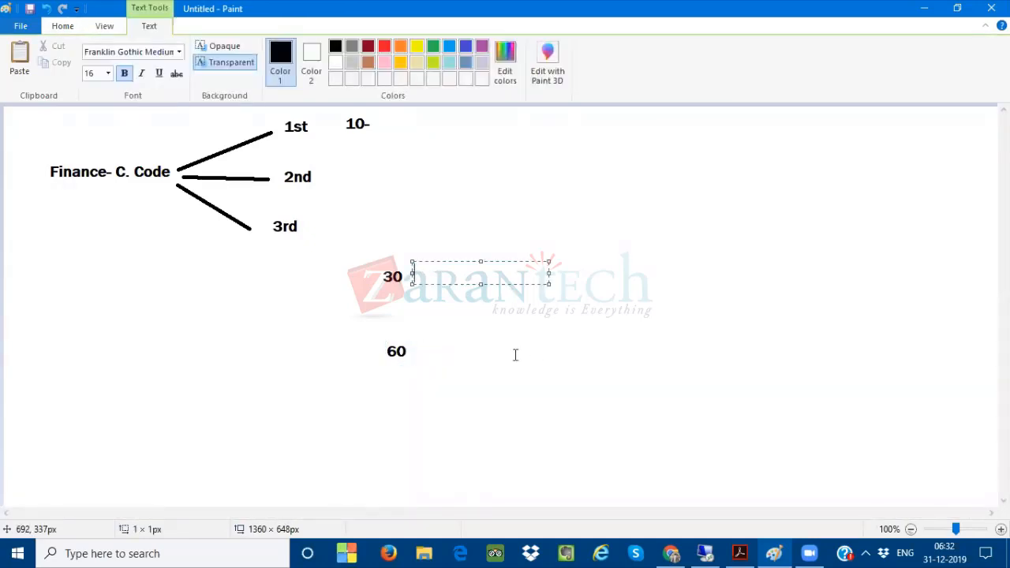
left_click(514, 355)
left_click(419, 277)
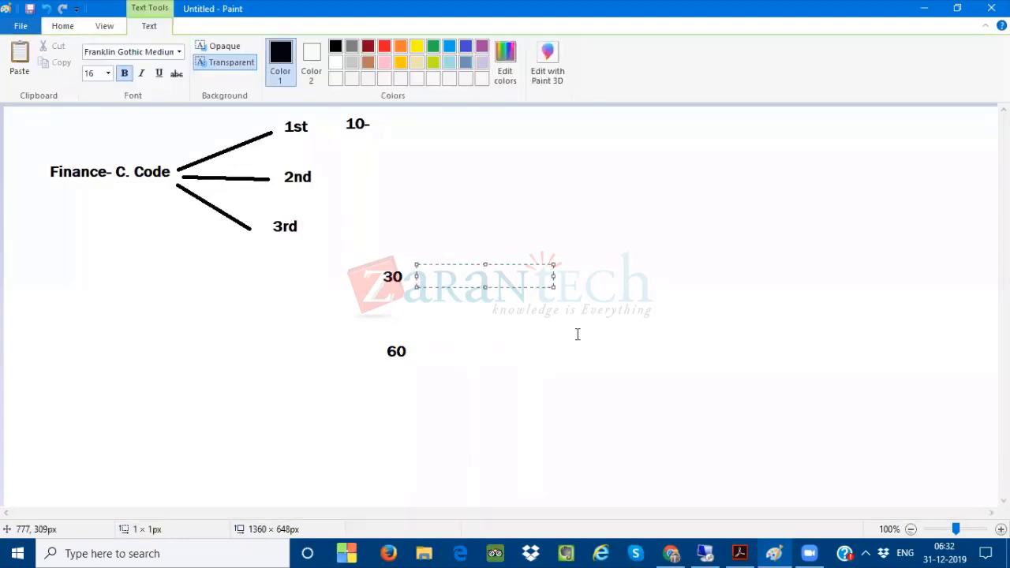
type("Client Level")
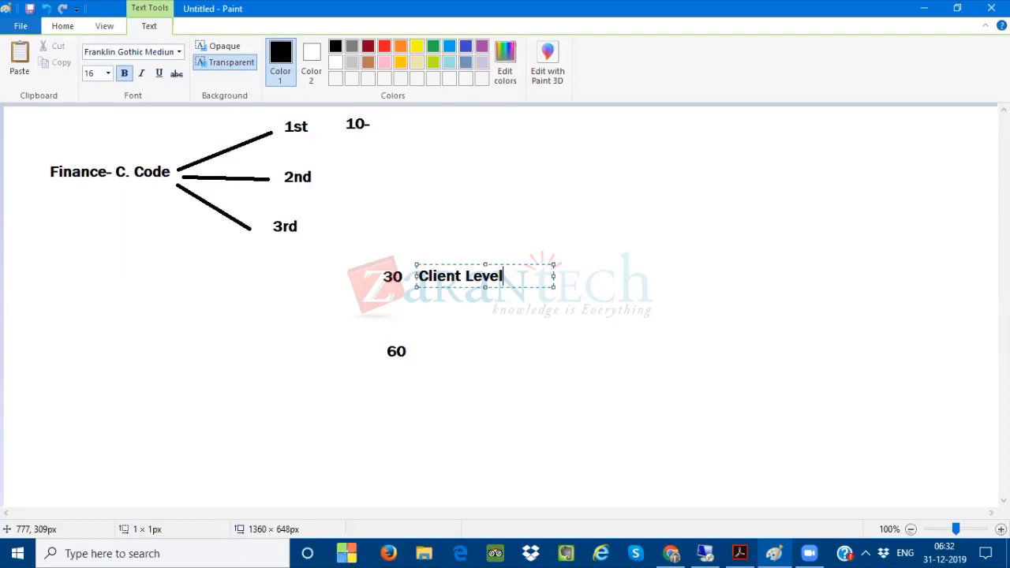
Switch back to the SAP session and review the currency keys of the first and second local currencies
left_click(416, 350)
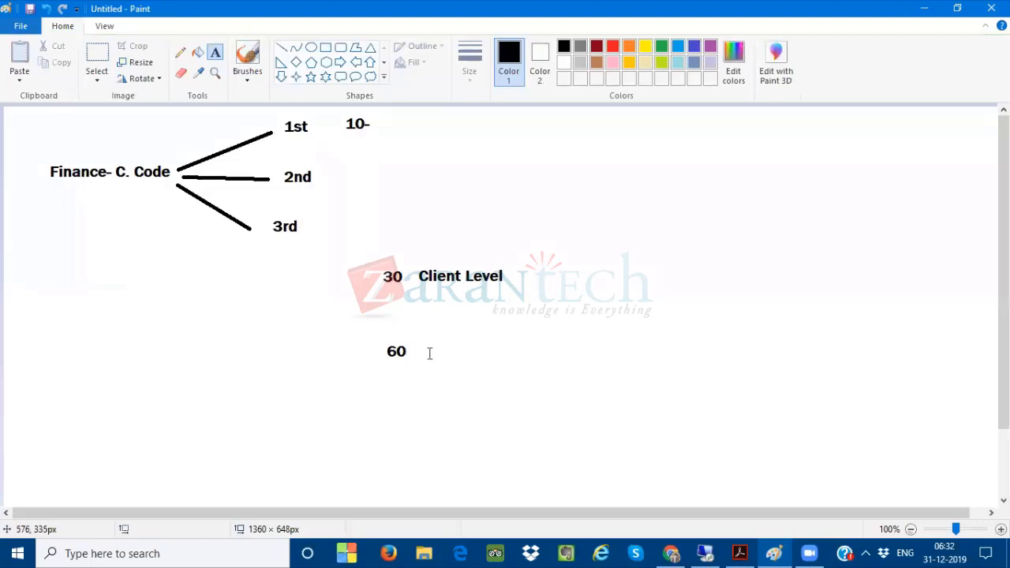
left_click(420, 350)
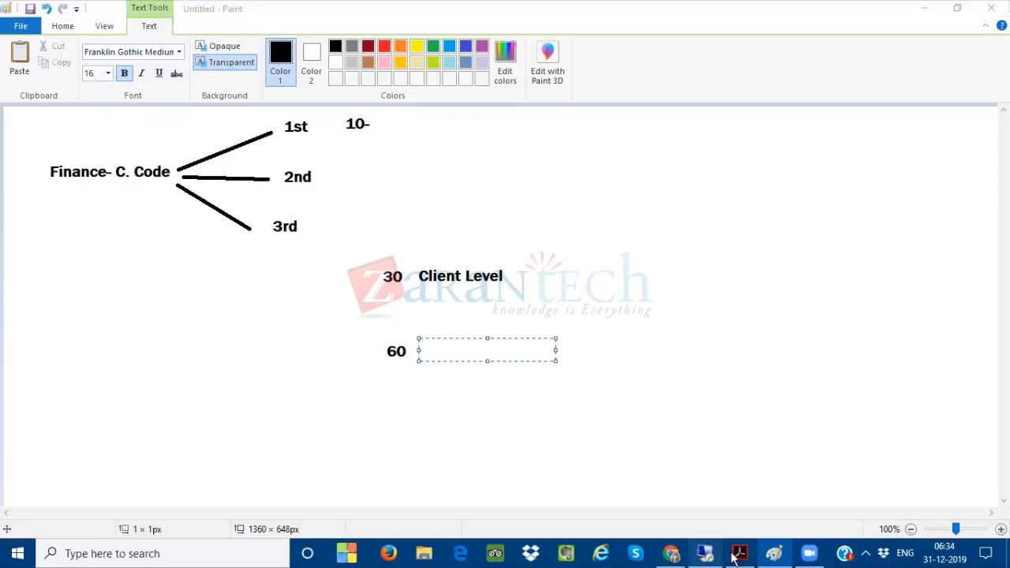
left_click(705, 552)
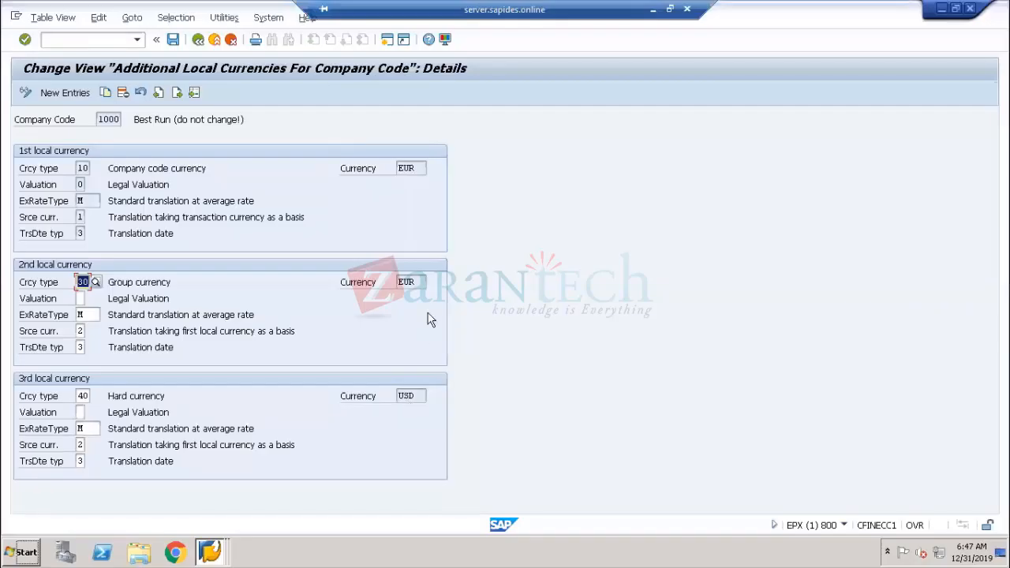
left_click_drag(427, 282, 390, 284)
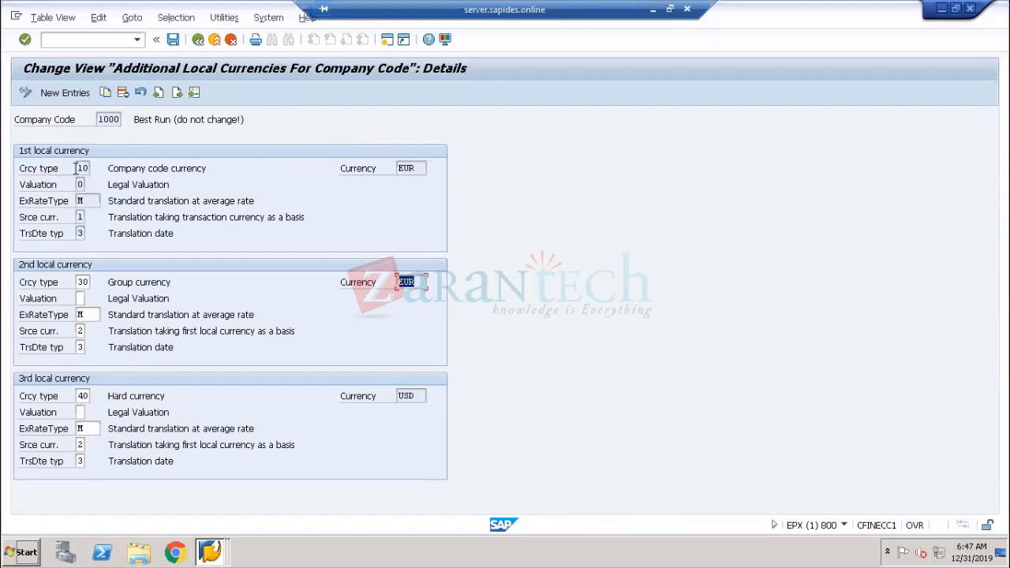
left_click(43, 284)
double_click(81, 281)
double_click(408, 168)
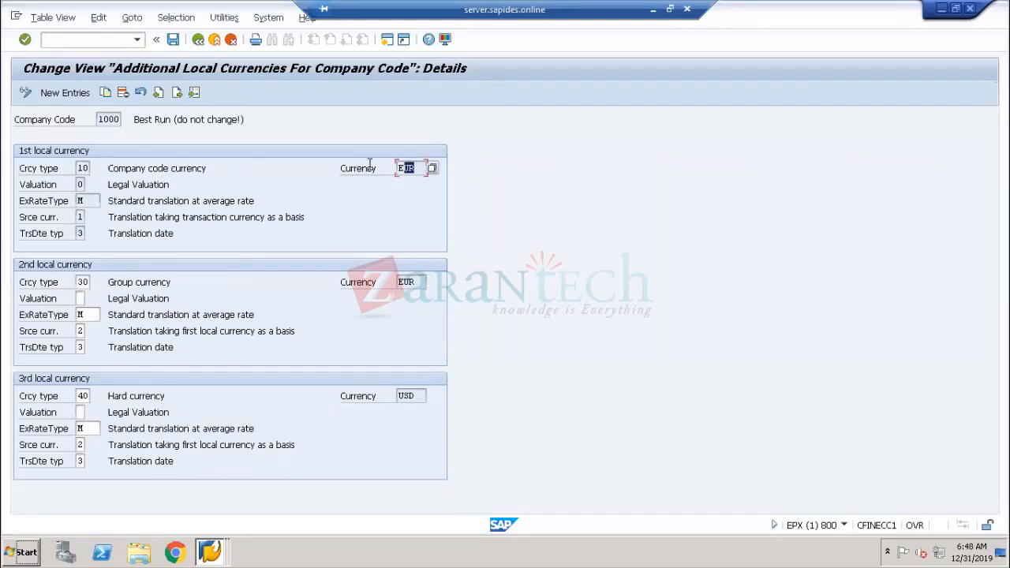
double_click(407, 282)
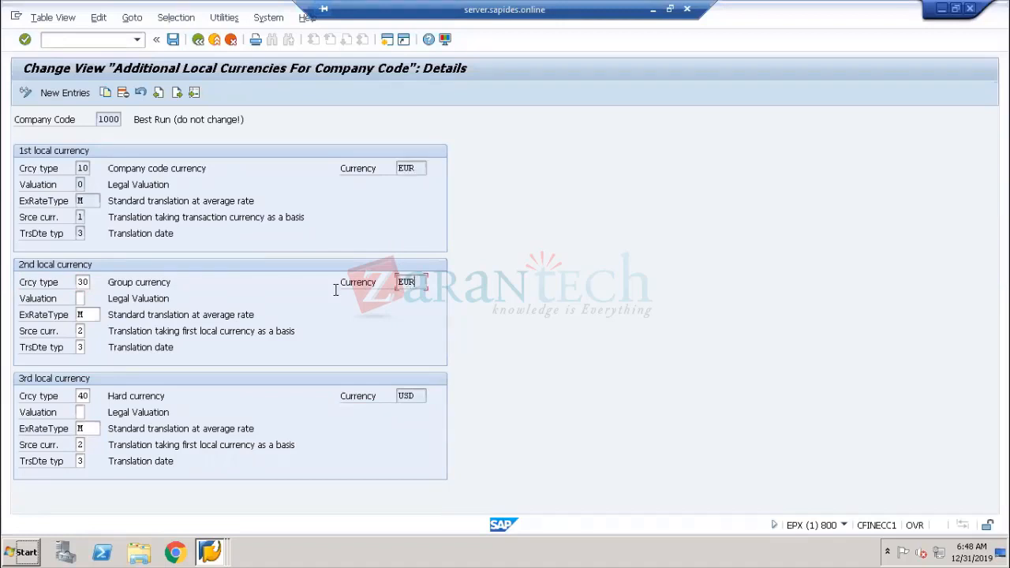
left_click(42, 400)
Open the value list of currency types for the third local currency and examine each available type before closing it
double_click(83, 396)
left_click(92, 395)
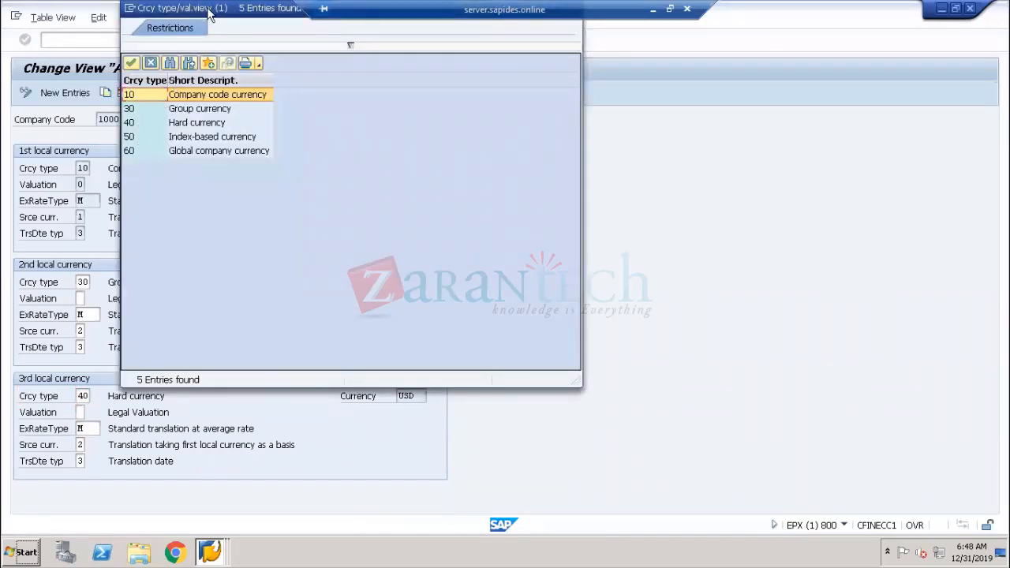
left_click_drag(211, 12, 433, 95)
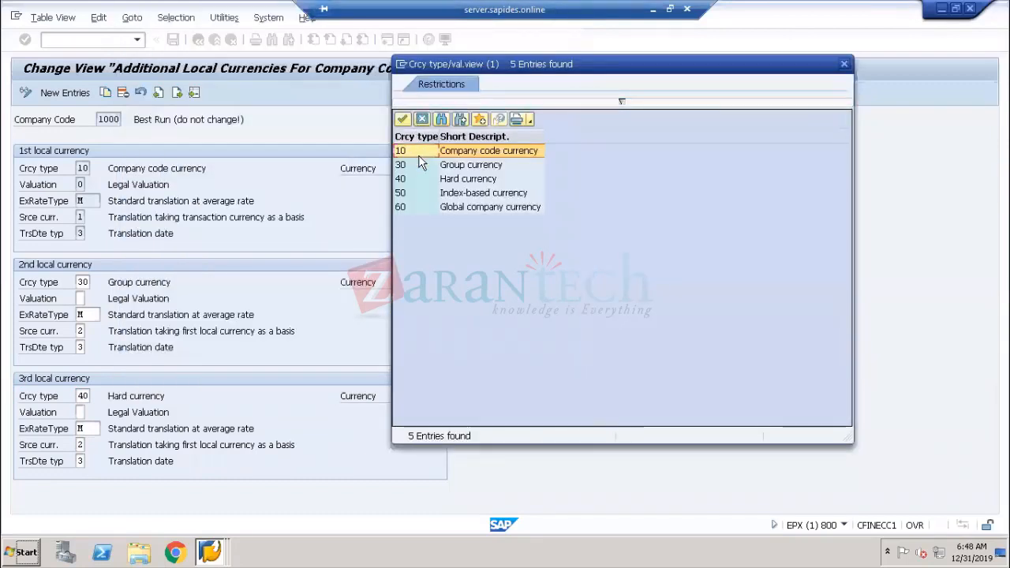
left_click(414, 165)
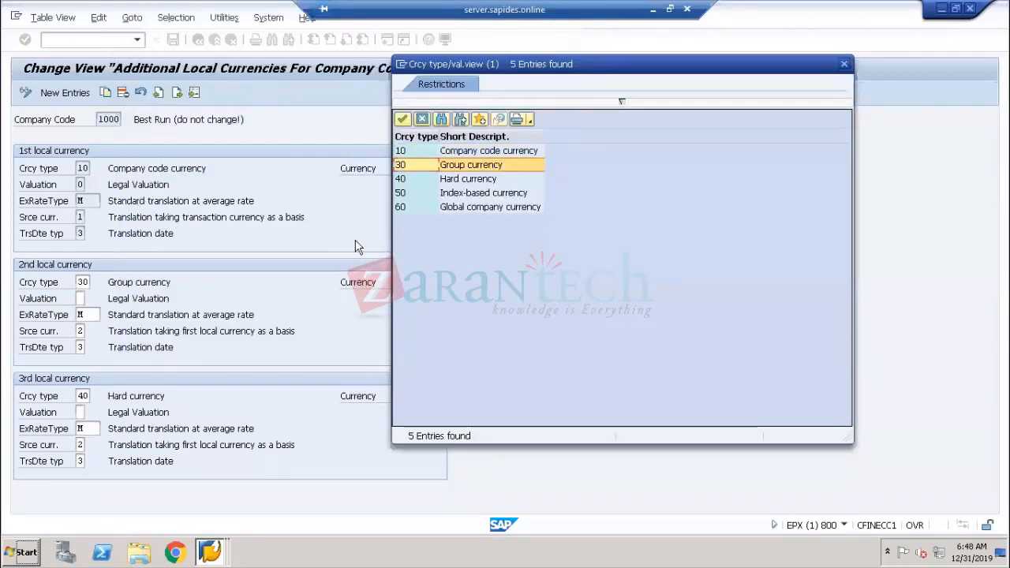
left_click(416, 179)
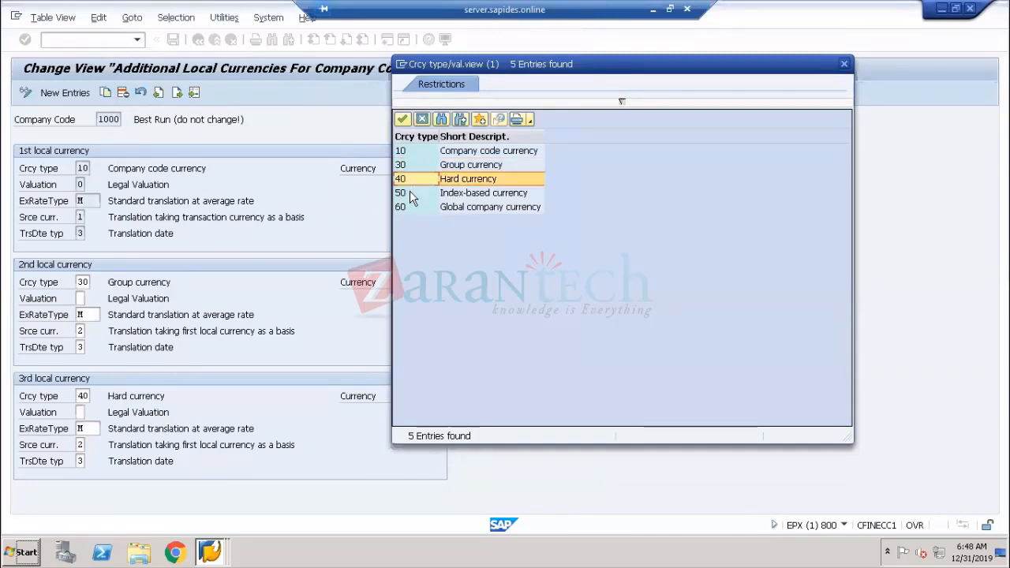
left_click(410, 193)
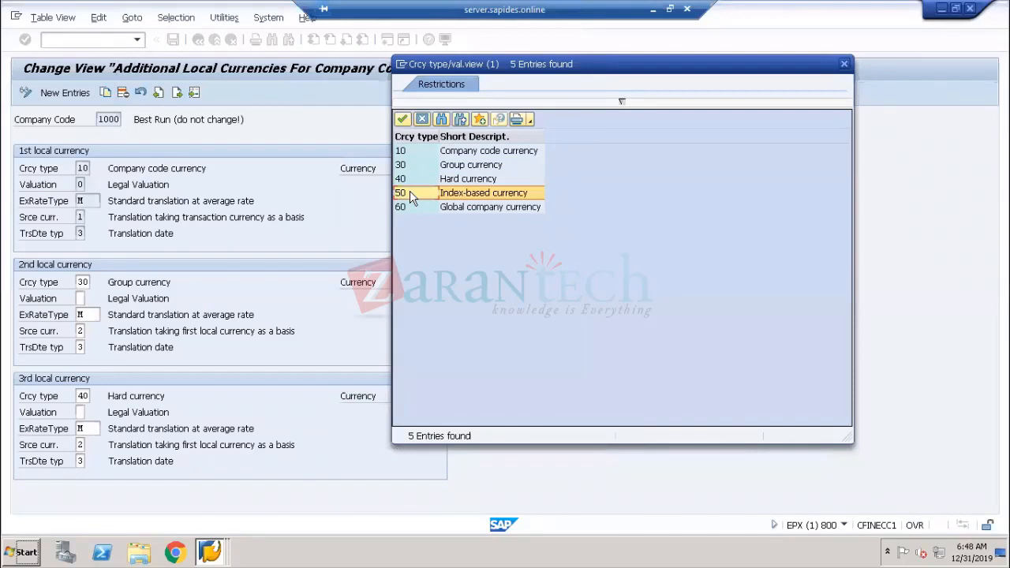
left_click(402, 208)
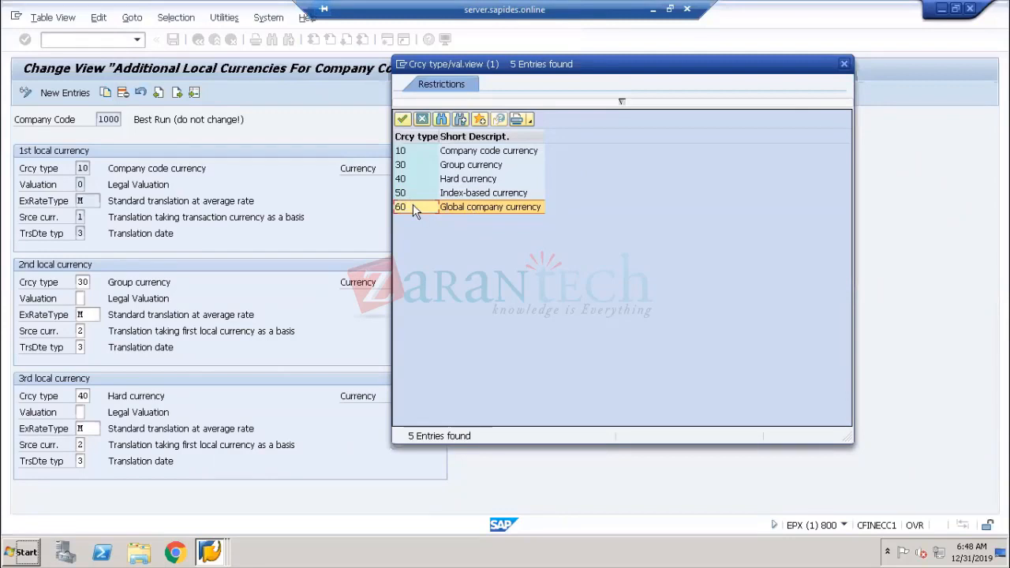
left_click(406, 180)
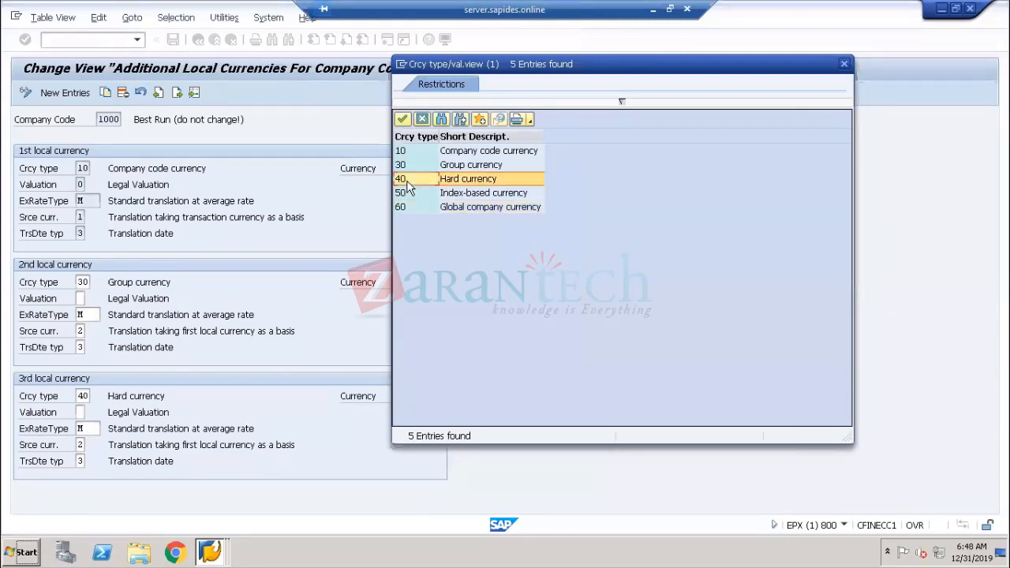
left_click(407, 193)
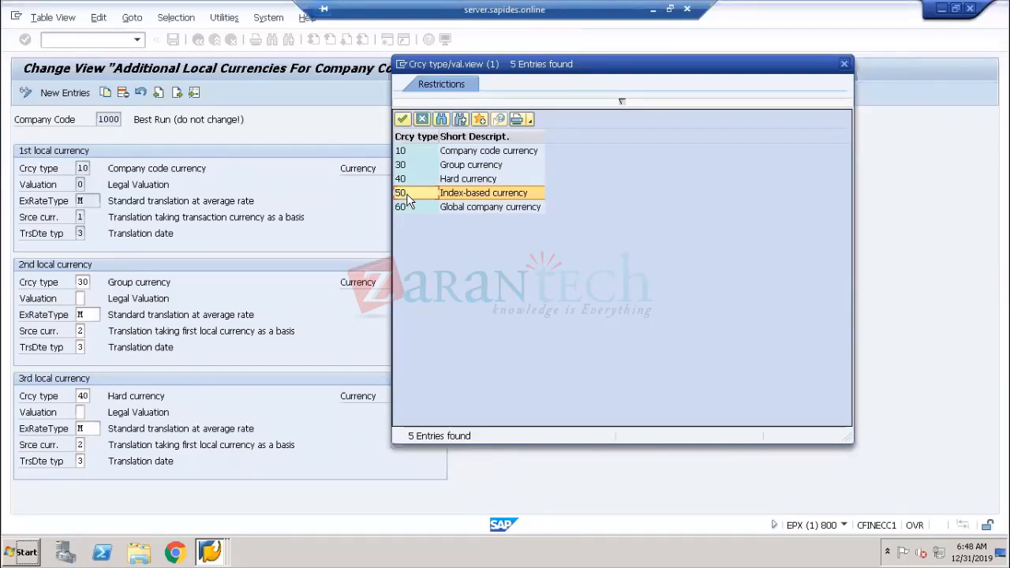
left_click(406, 180)
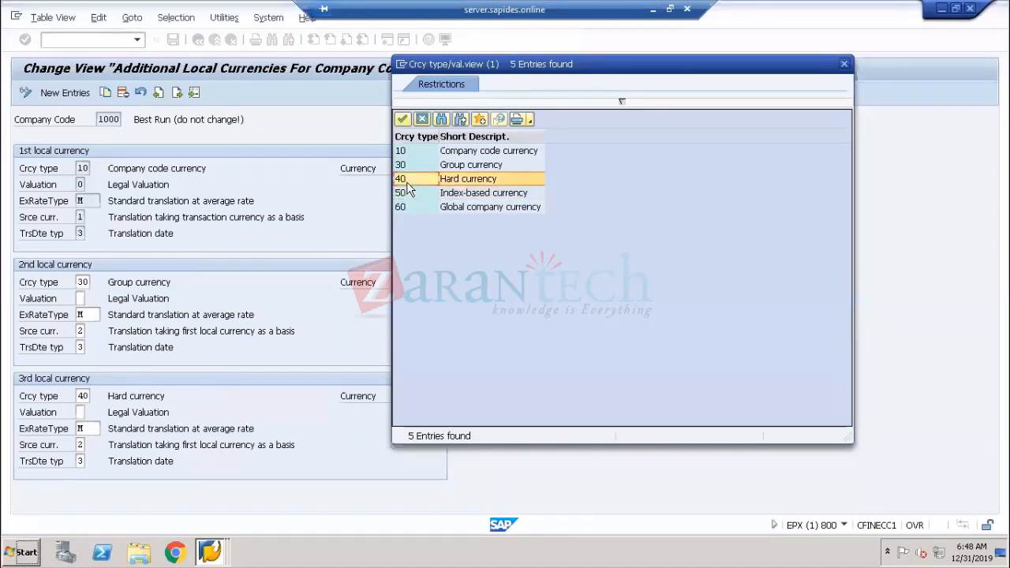
left_click(406, 193)
left_click(410, 179)
left_click(409, 151)
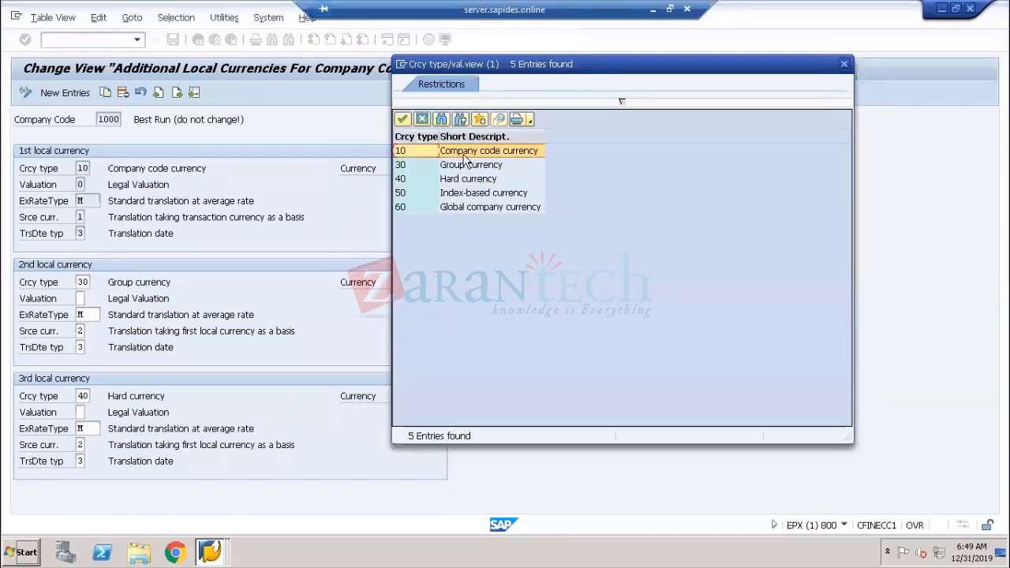
left_click(405, 166)
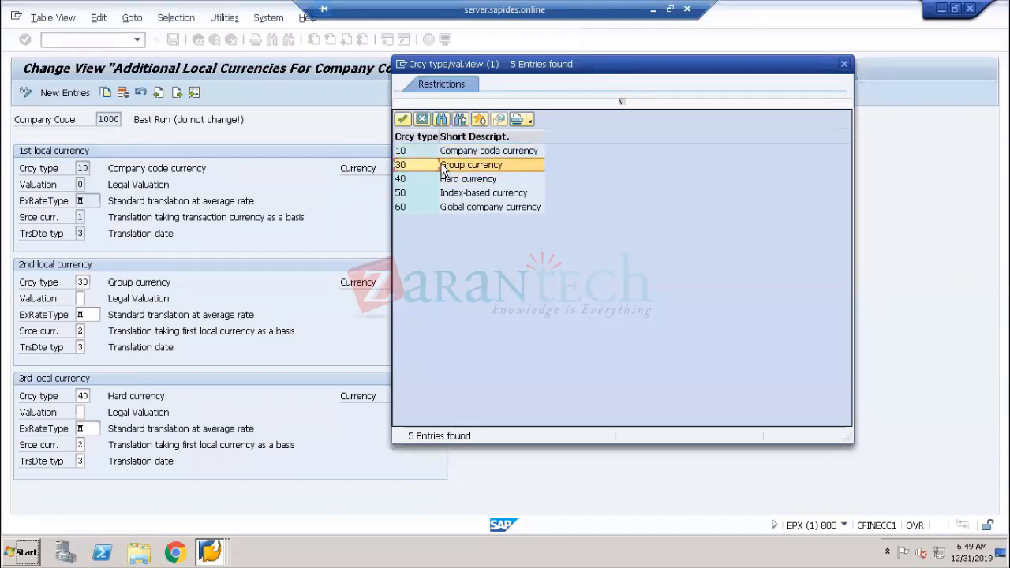
left_click(401, 207)
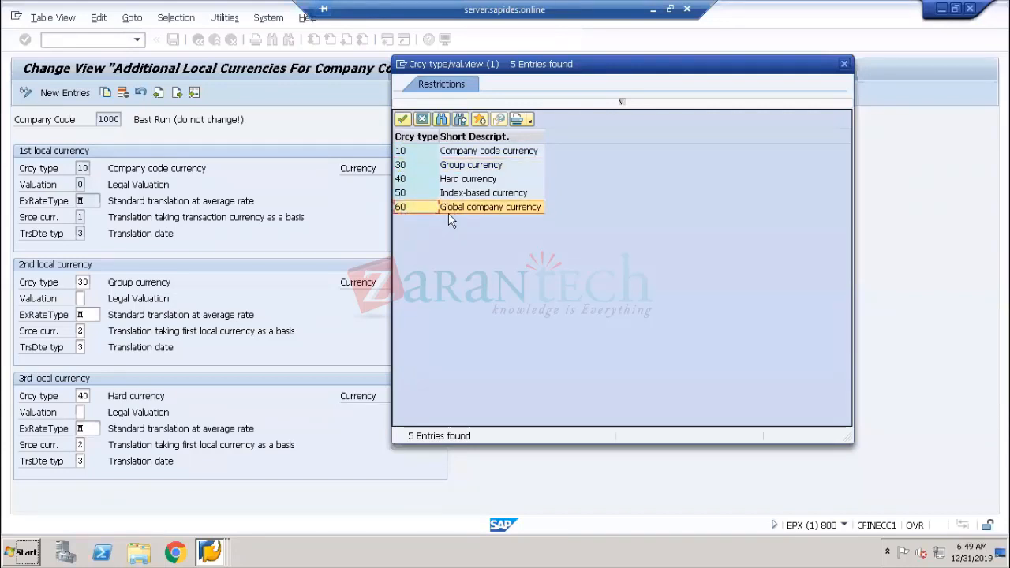
left_click(405, 180)
left_click(406, 194)
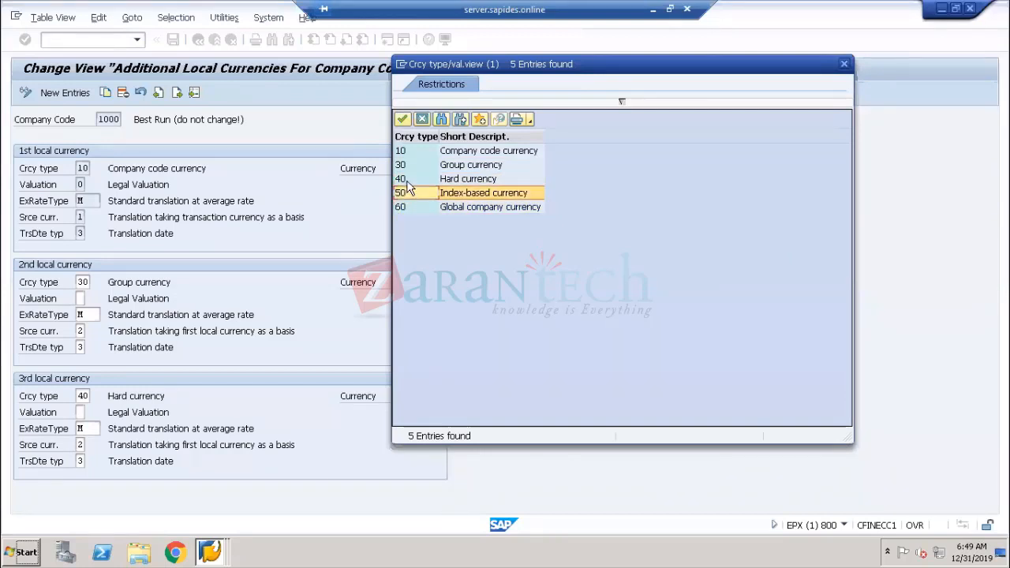
left_click(407, 183)
left_click(409, 194)
left_click(421, 118)
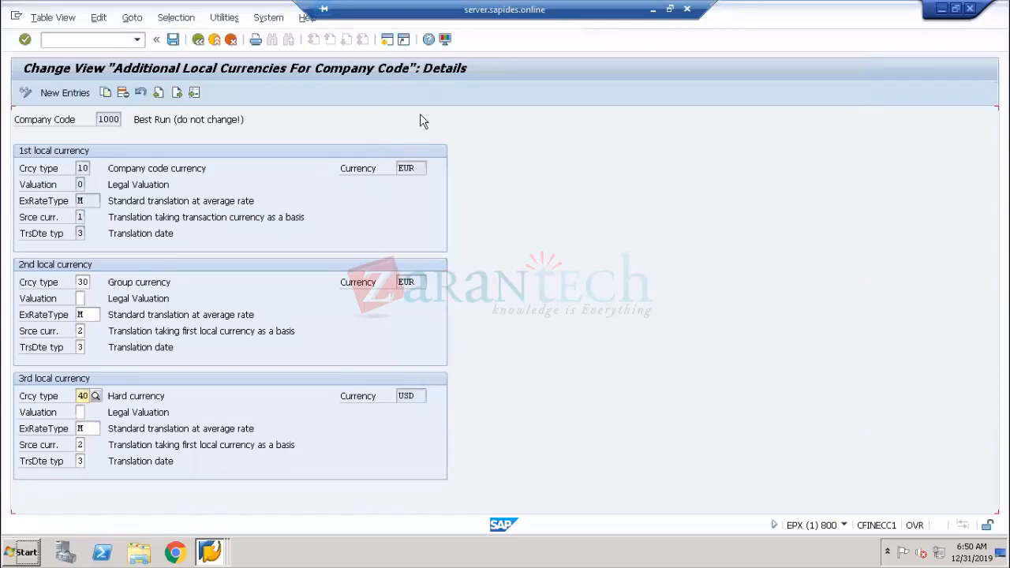
Return to SAP Easy Access and open the SAP Reference IMG through transaction spro
left_click(388, 40)
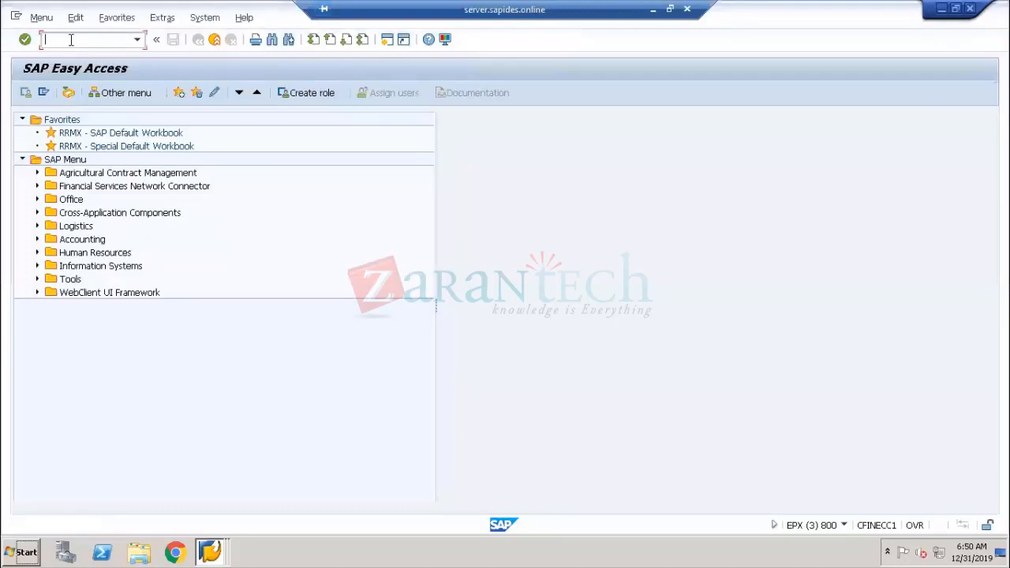
type("spro")
key("Return")
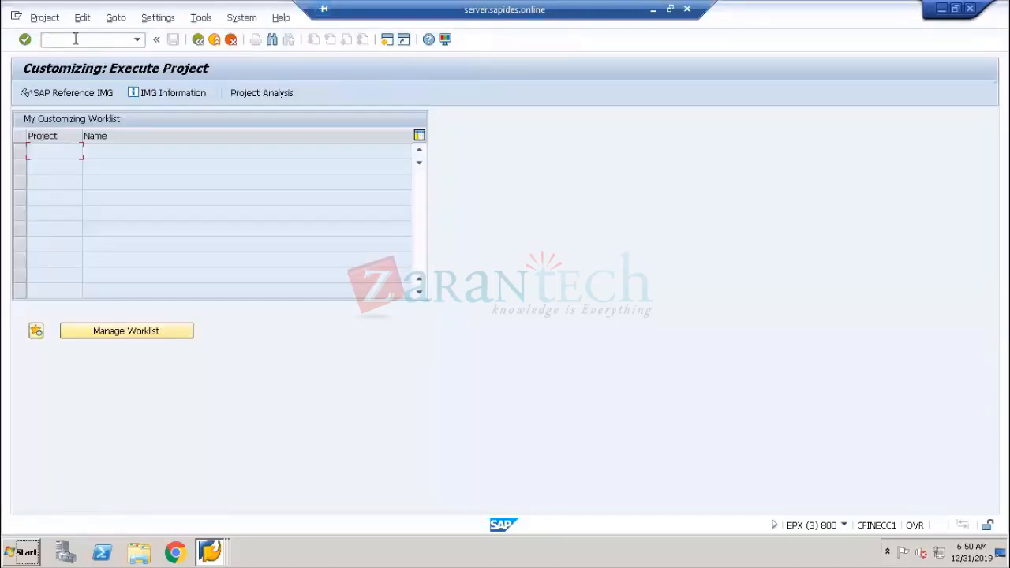
left_click(80, 90)
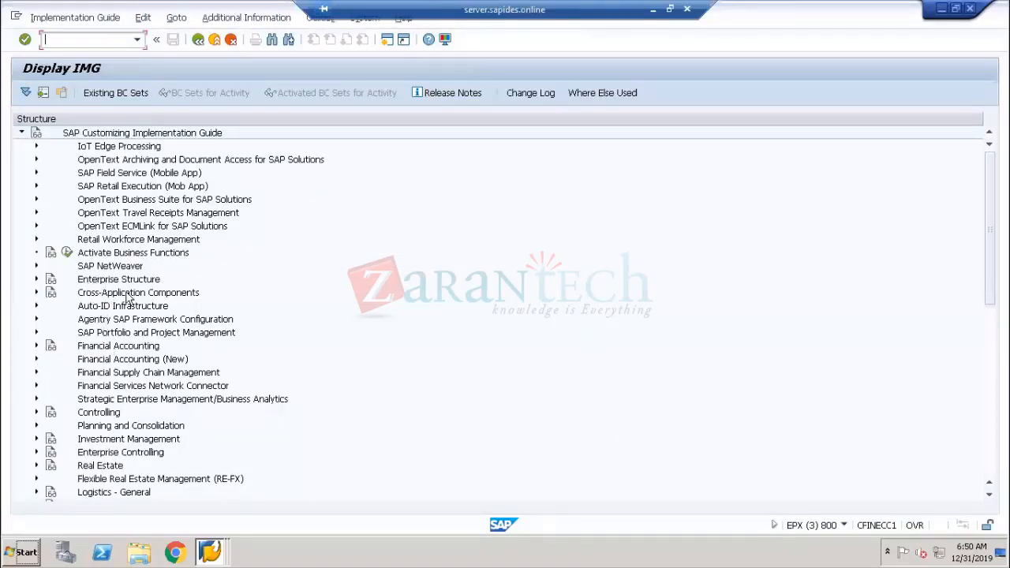
Open Define Countries in mySAP Systems under SAP NetWeaver, General settings, Set Countries in the IMG
left_click(36, 268)
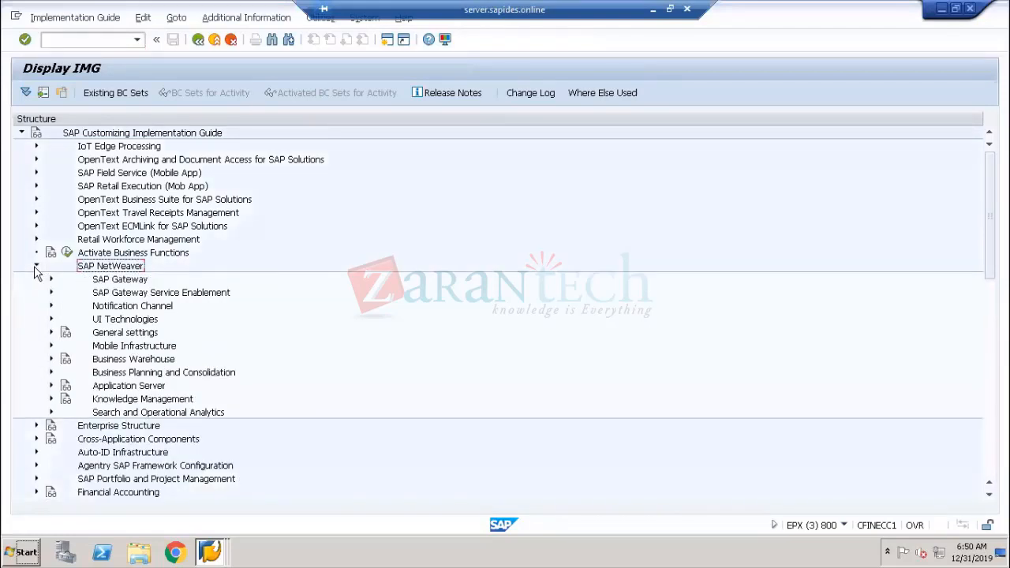
left_click(121, 336)
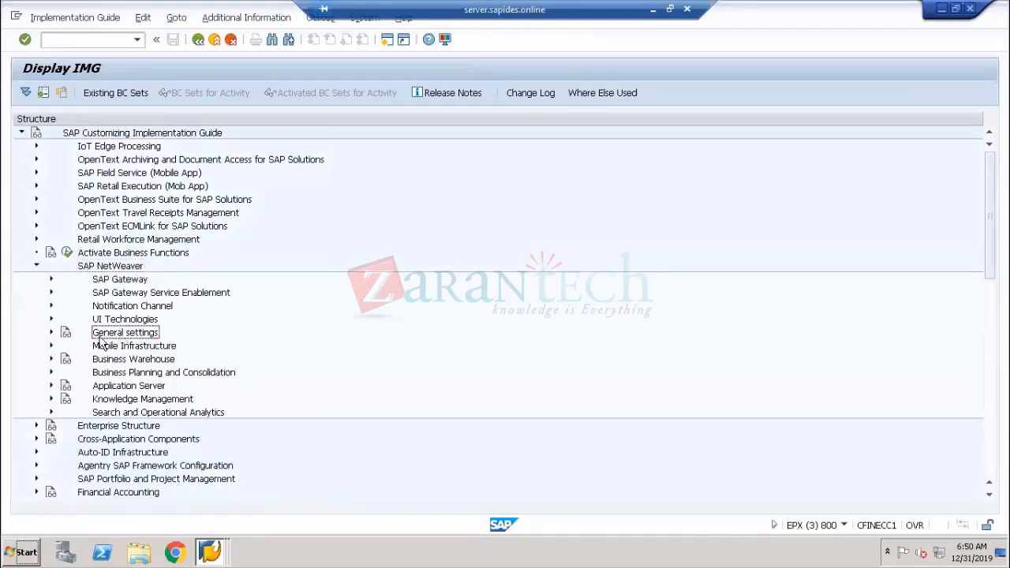
left_click(51, 333)
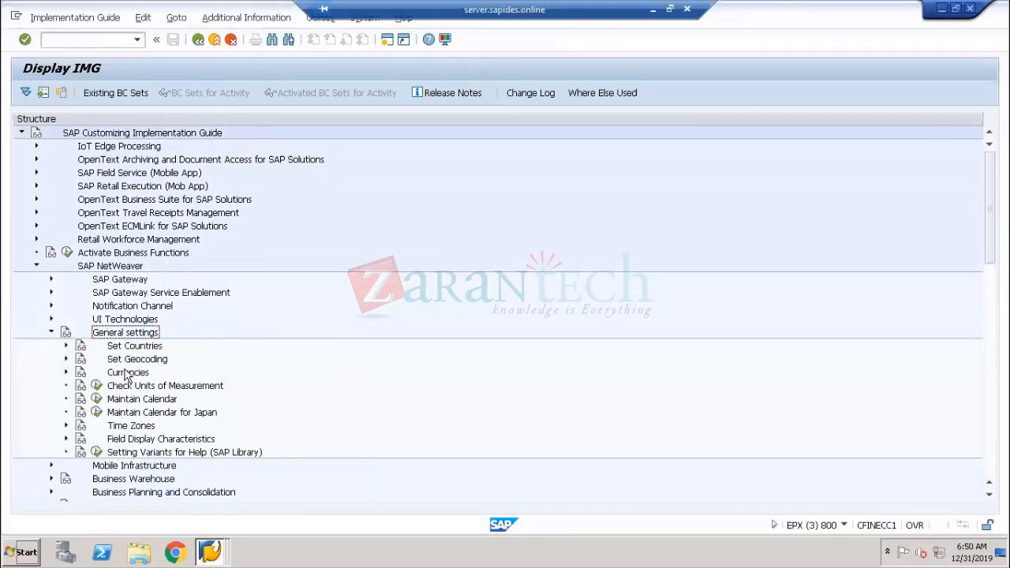
left_click(131, 373)
left_click(127, 350)
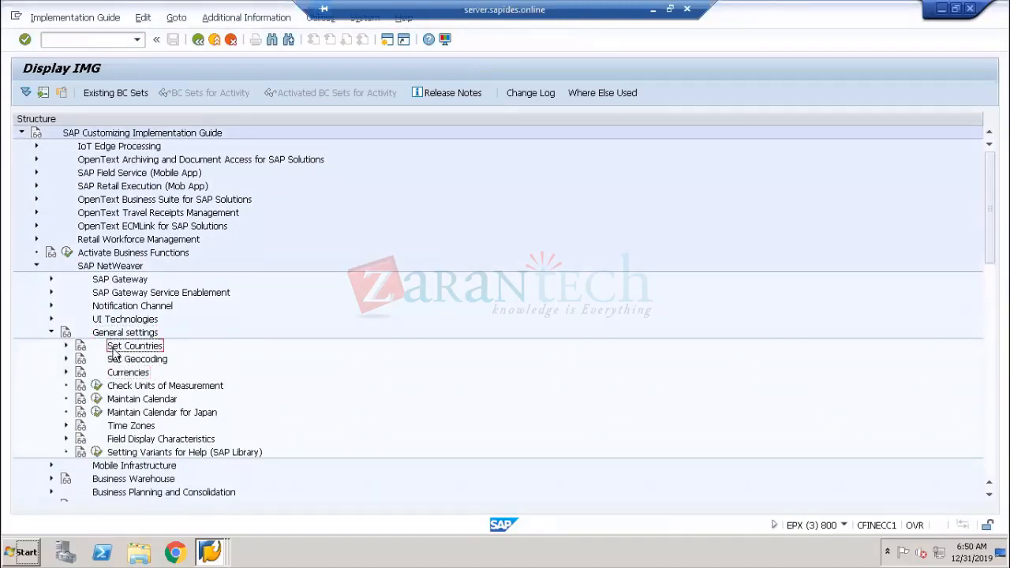
left_click(67, 346)
left_click(164, 361)
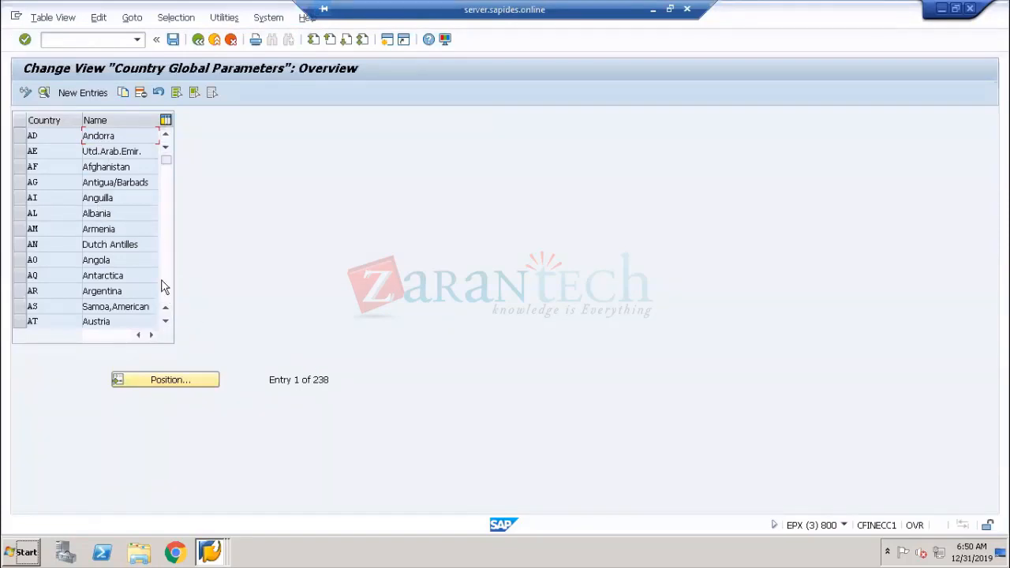
Scroll the country list, select country KH Cambodia and open its detail view
scroll(139, 262, "down", 1)
scroll(139, 262, "down", 5)
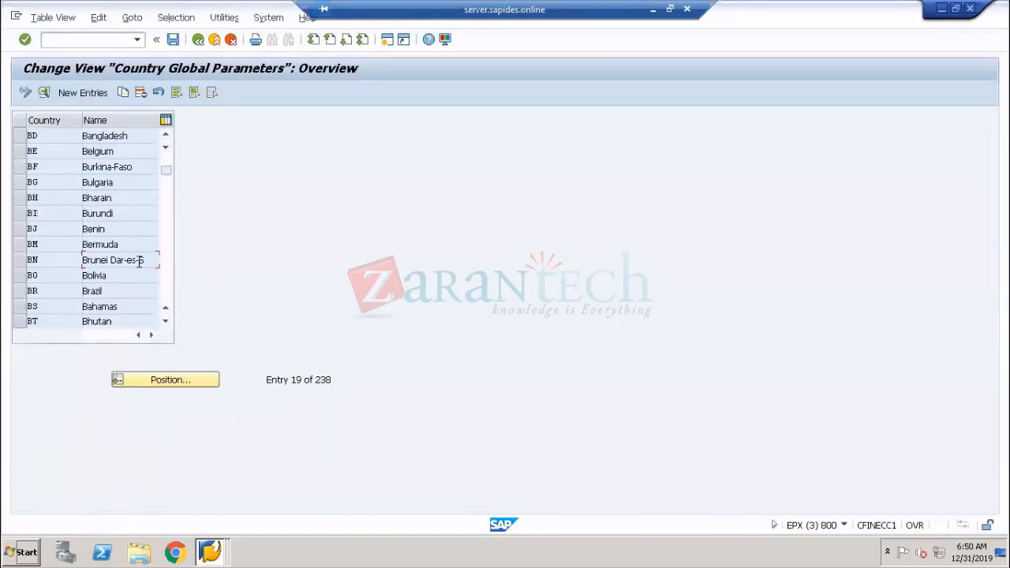
scroll(139, 263, "down", 6)
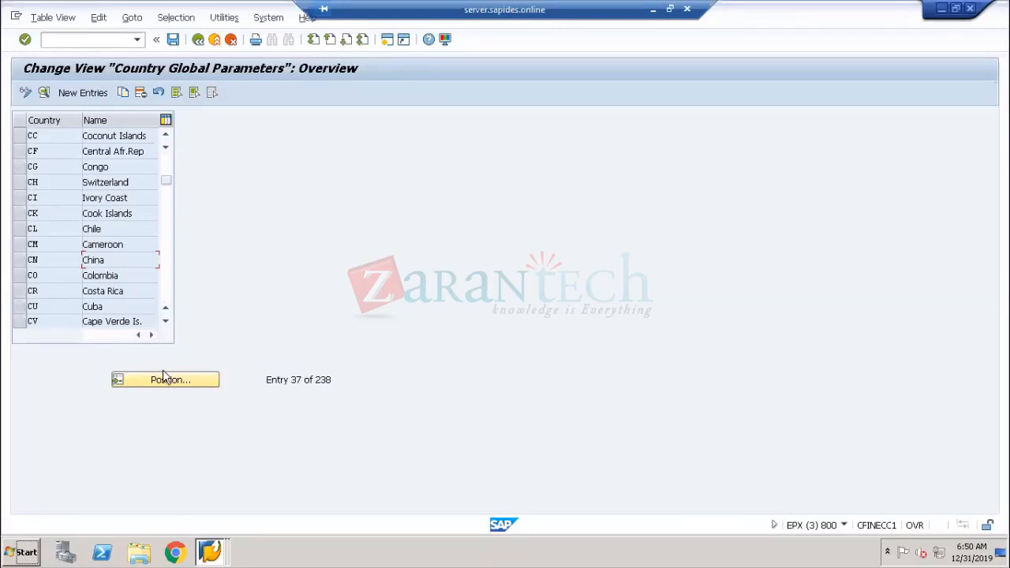
scroll(105, 278, "down", 1)
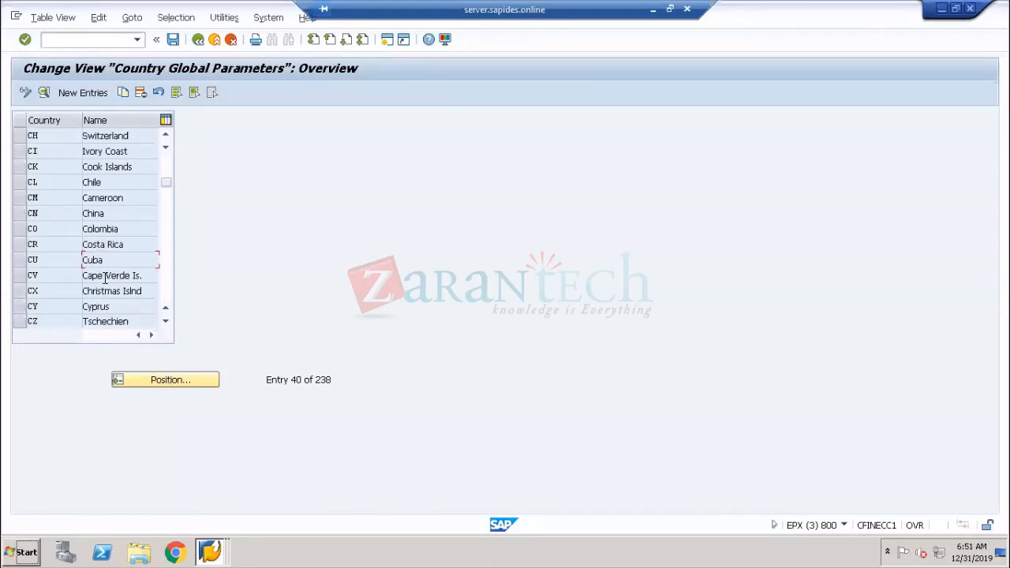
scroll(105, 278, "down", 14)
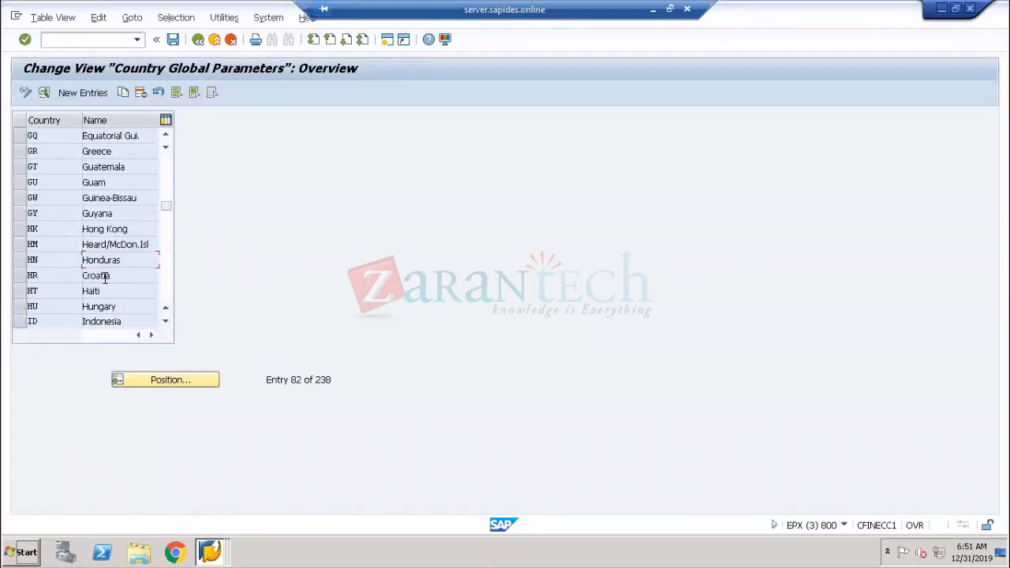
scroll(104, 278, "down", 9)
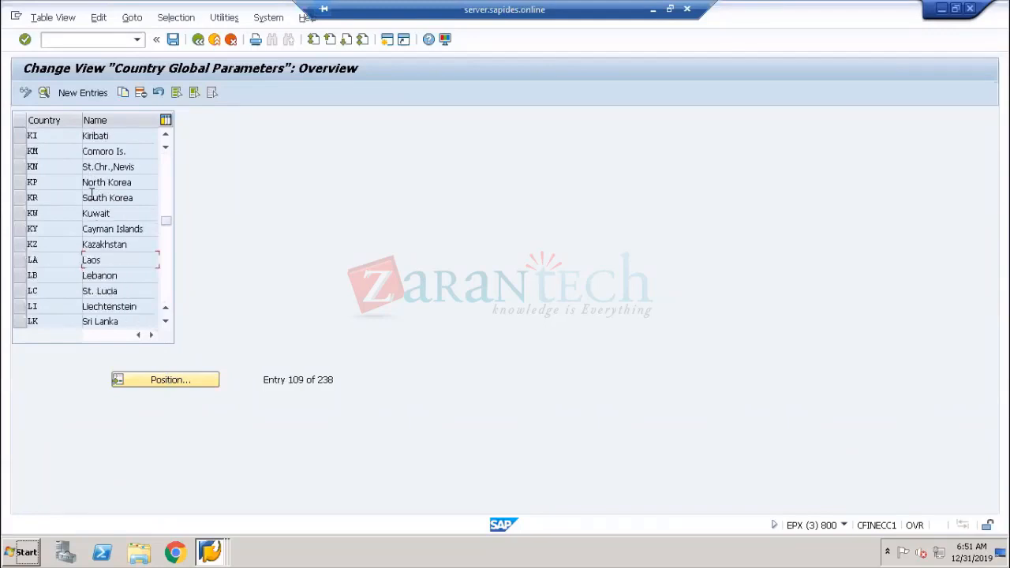
scroll(91, 192, "up", 1)
left_click_drag(132, 169, 70, 169)
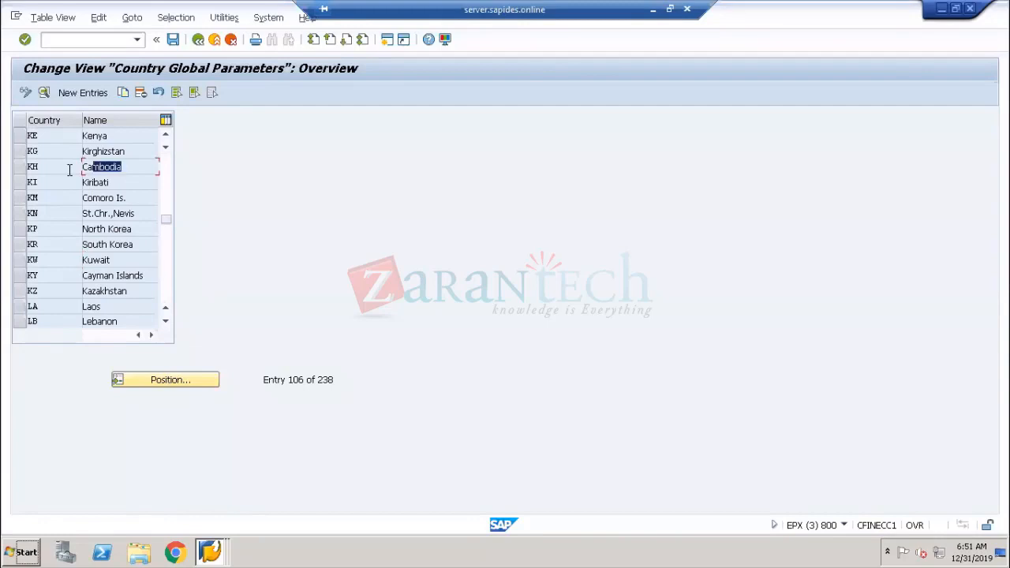
left_click(32, 167)
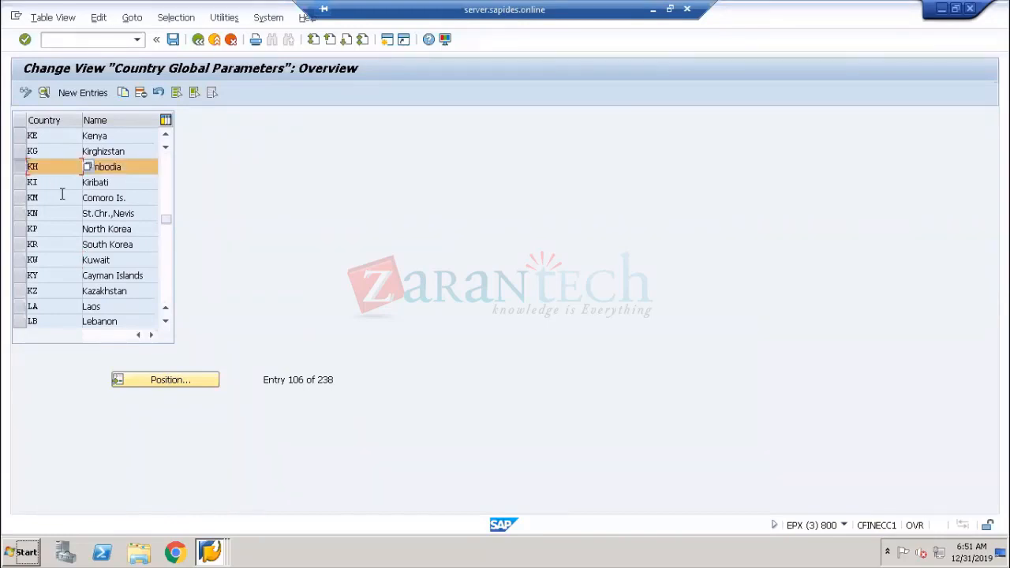
key("Tab")
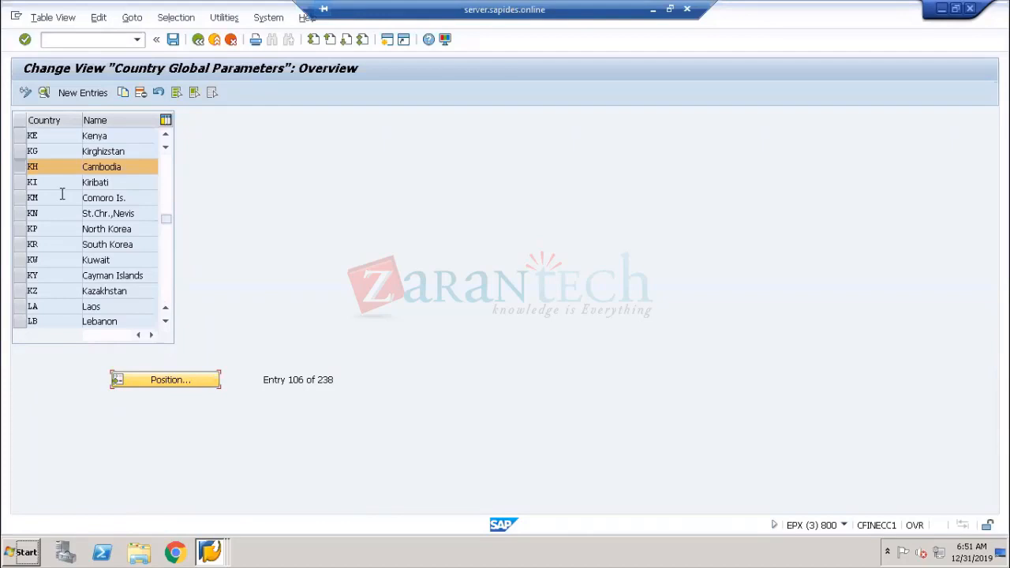
left_click(45, 92)
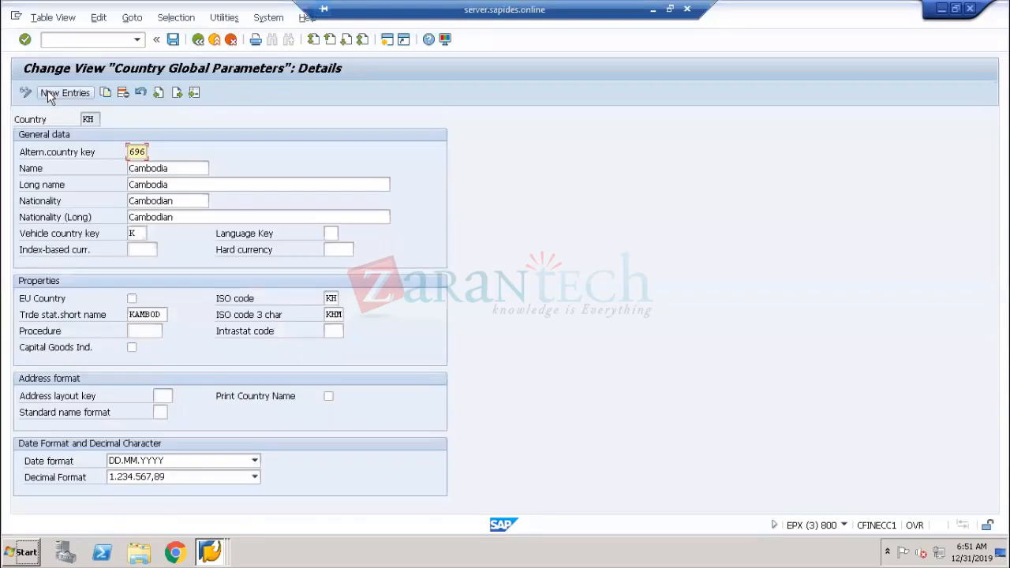
Open the field help for Index-based curr. and read its description before closing it
left_click(55, 256)
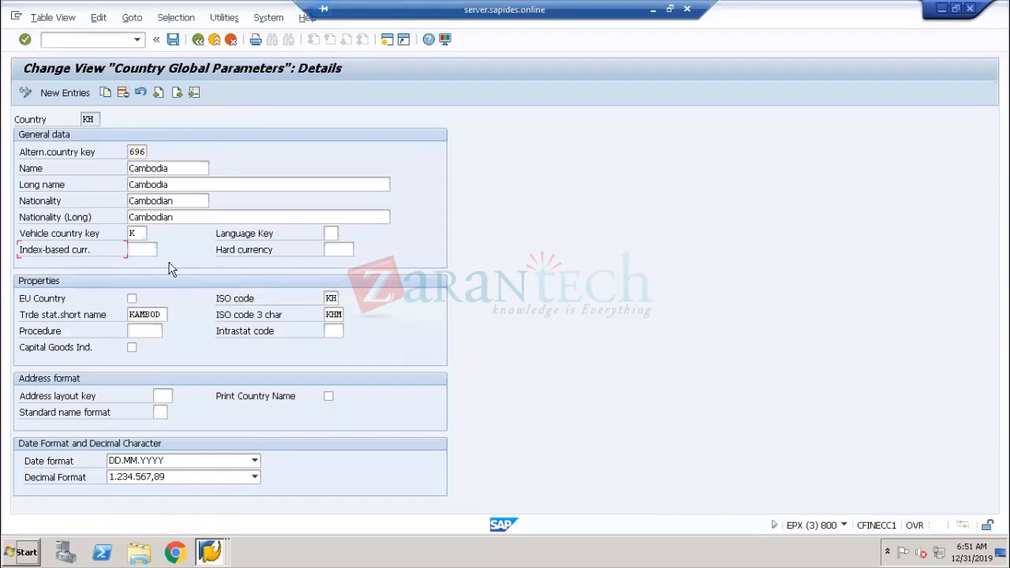
left_click(241, 252)
left_click(350, 252)
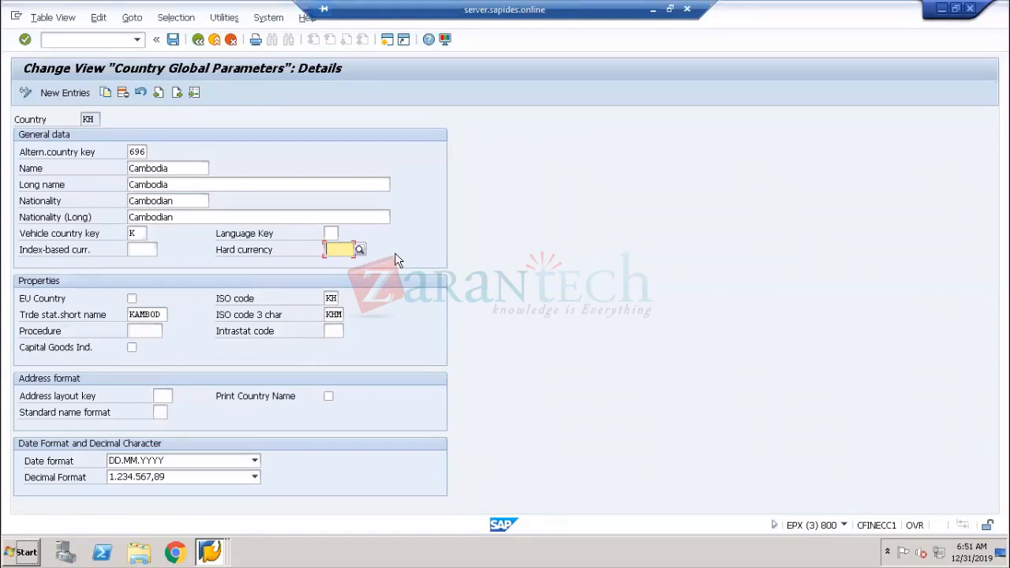
left_click(141, 249)
right_click(140, 249)
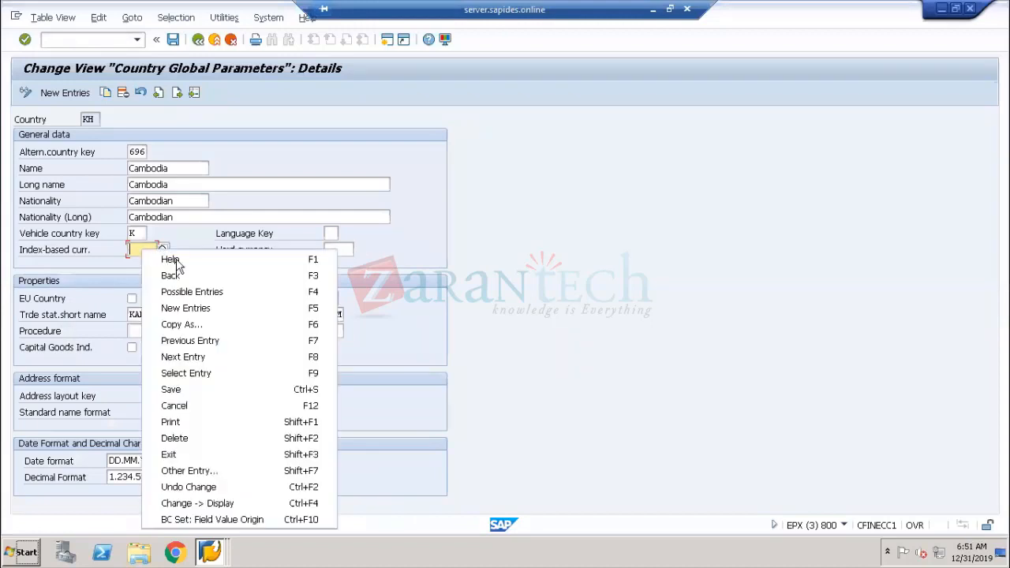
left_click(175, 261)
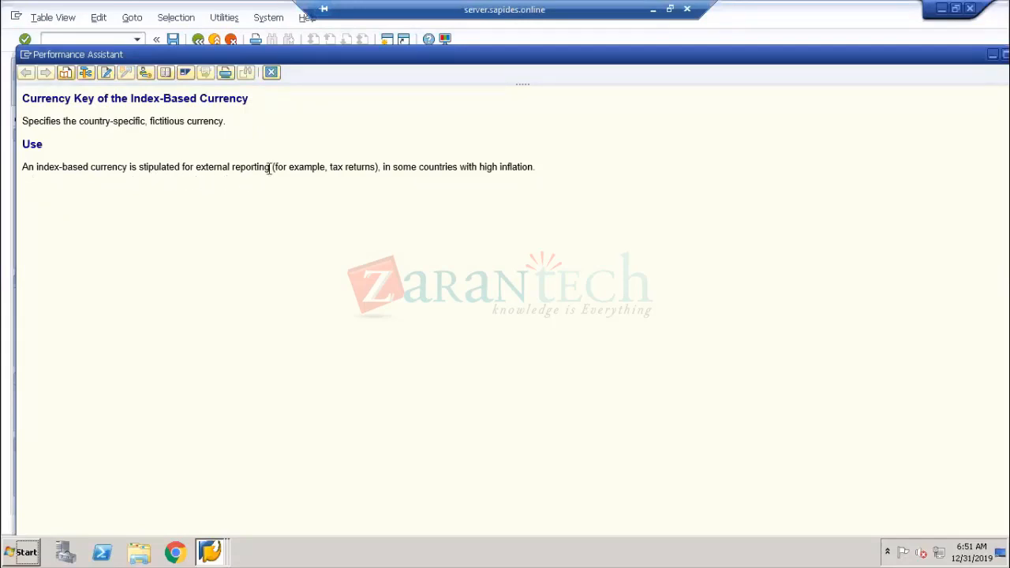
left_click_drag(273, 168, 197, 173)
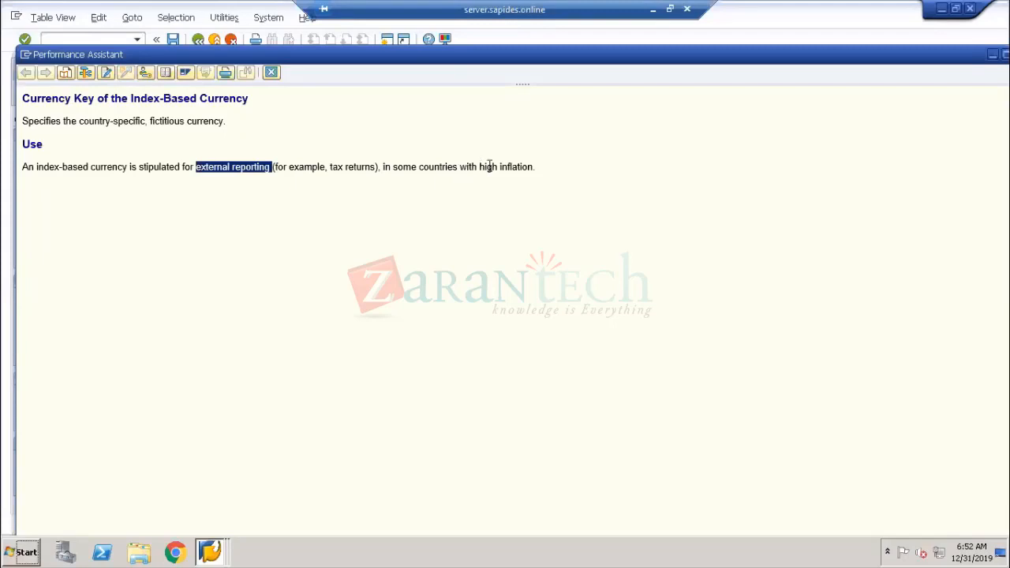
left_click_drag(479, 167, 542, 167)
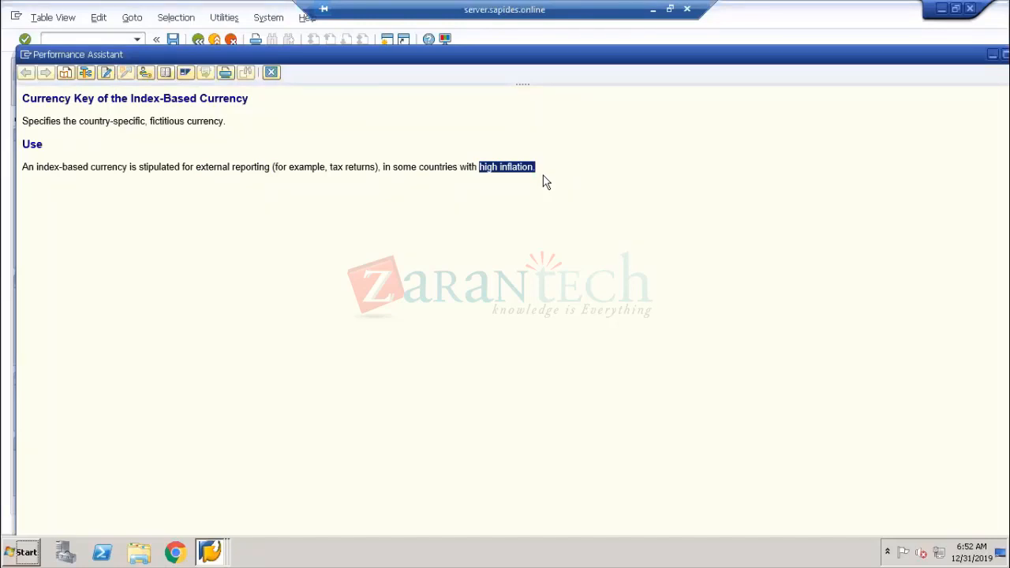
left_click(272, 73)
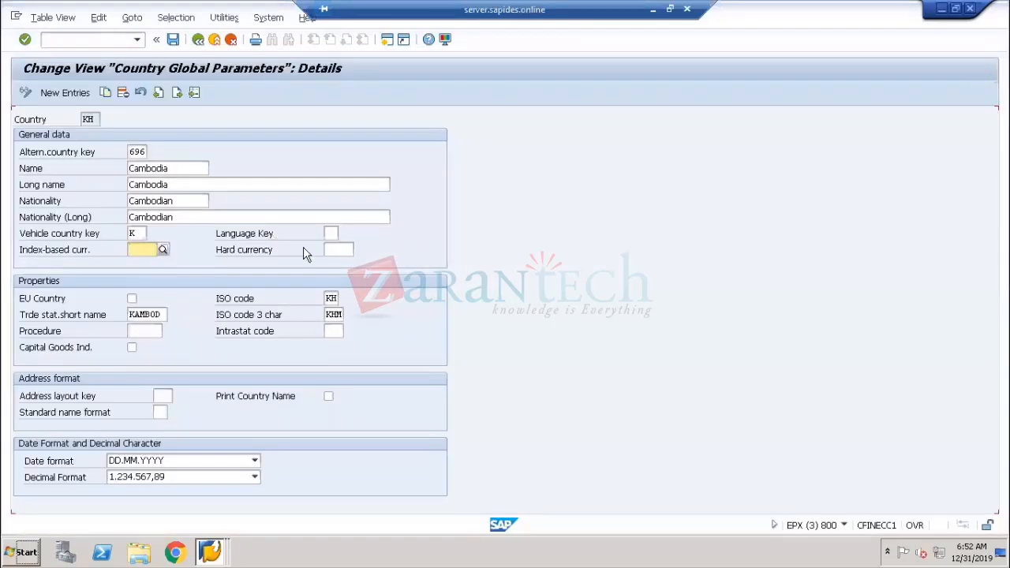
Open the field help for Hard currency and read its description before closing it
left_click(337, 251)
right_click(338, 247)
left_click(351, 253)
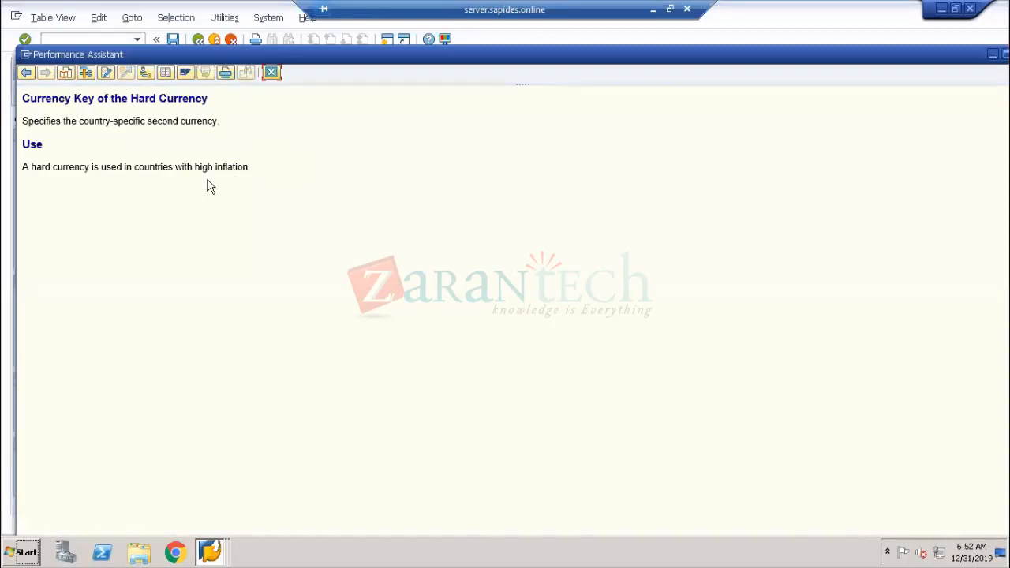
left_click_drag(23, 167, 237, 172)
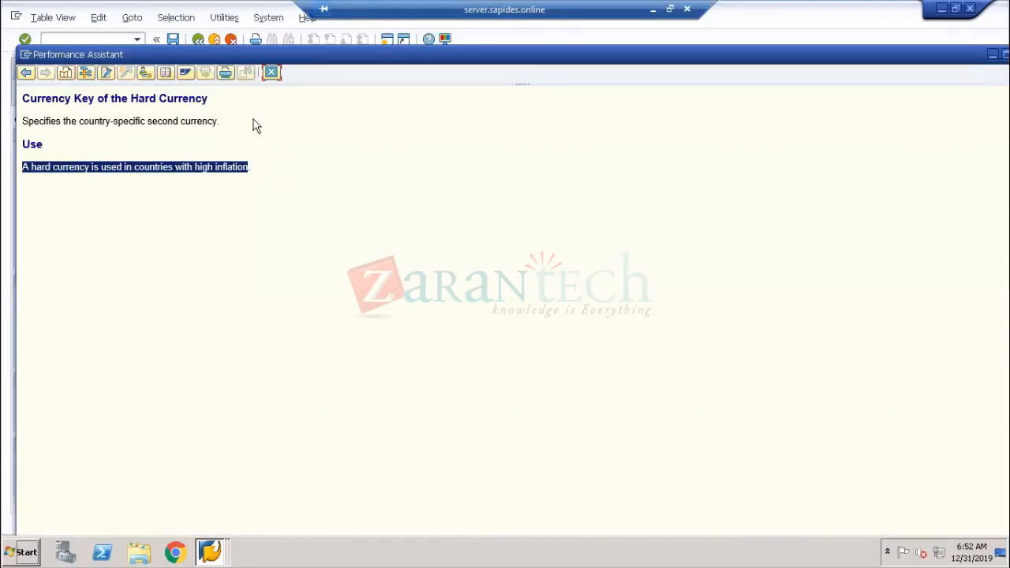
left_click(272, 72)
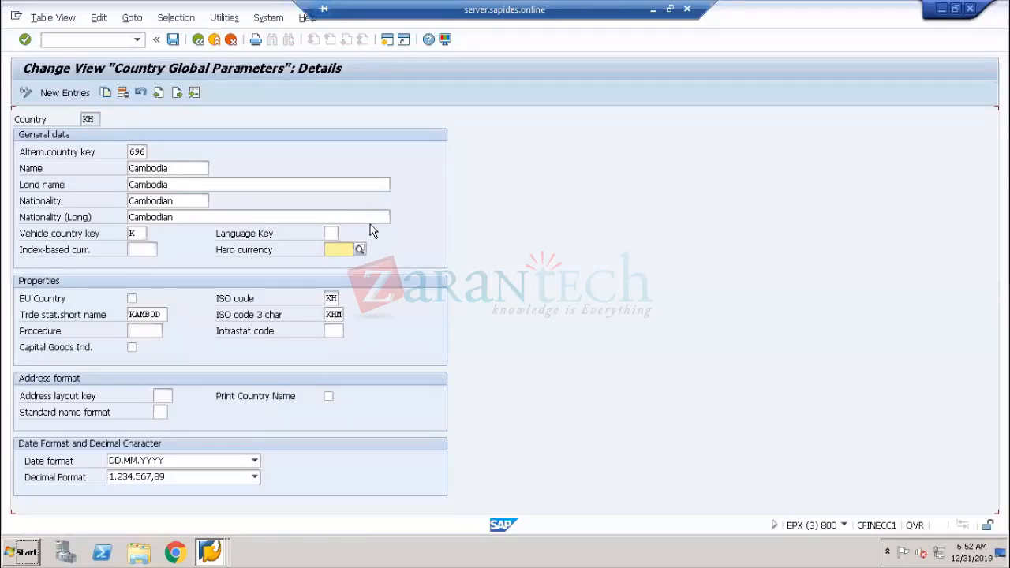
Switch to the other SAP session and review the currency types and currency keys of company code 1000's three local currencies
left_click(65, 257)
key("alt+Tab")
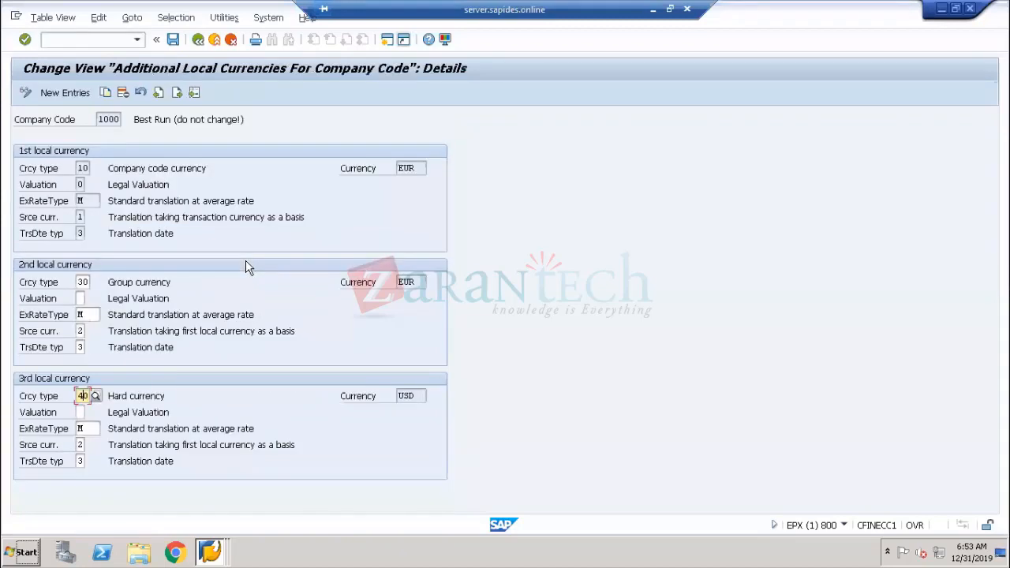
left_click(35, 399)
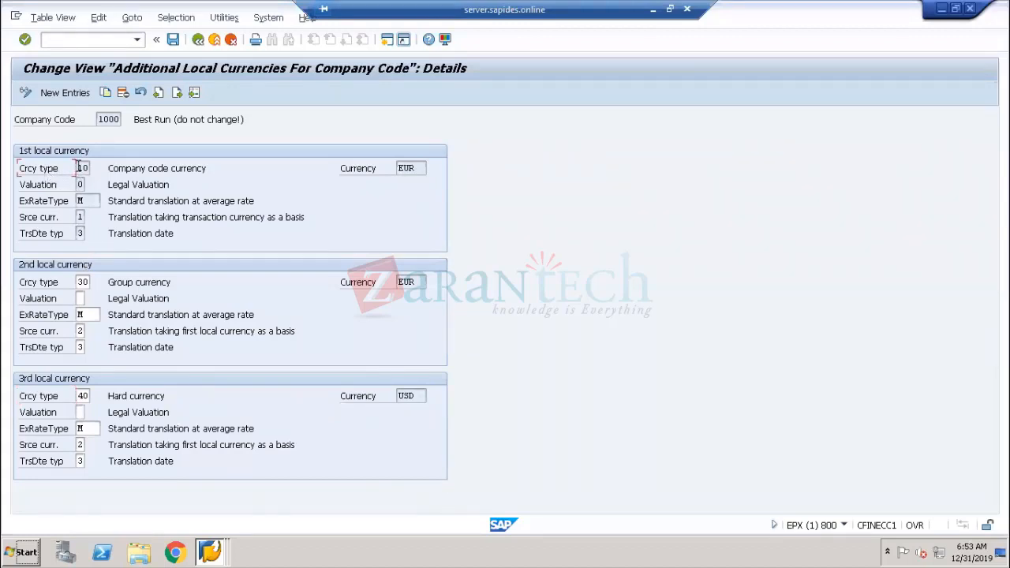
left_click_drag(78, 168, 95, 166)
left_click_drag(78, 282, 94, 282)
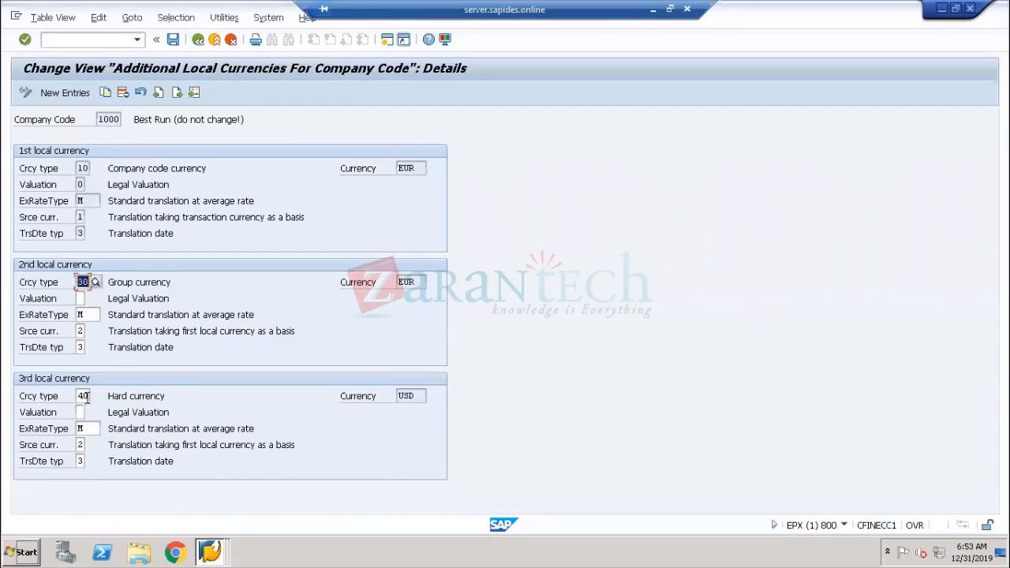
left_click_drag(79, 399, 93, 397)
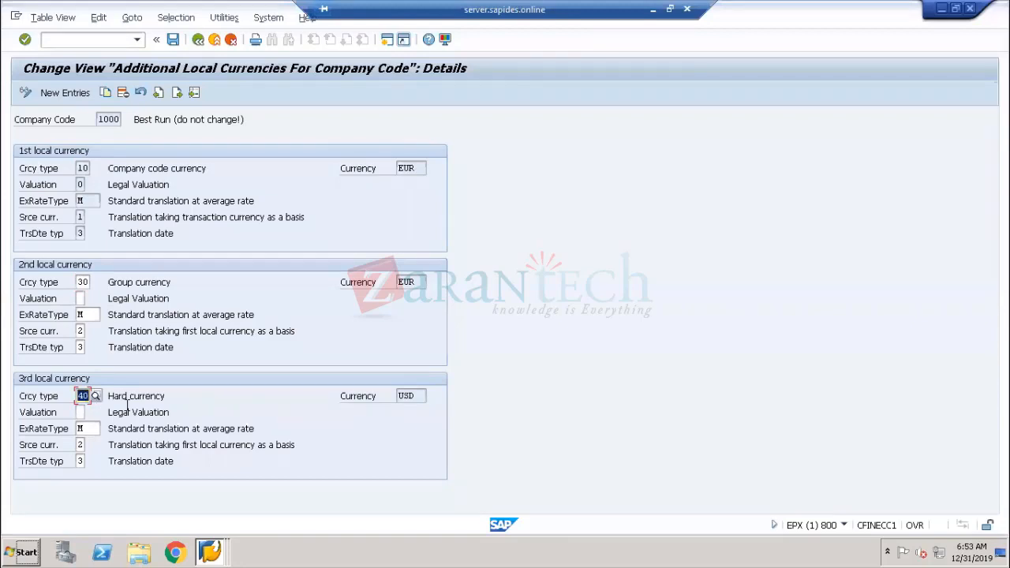
left_click(417, 395)
left_click_drag(416, 395, 381, 395)
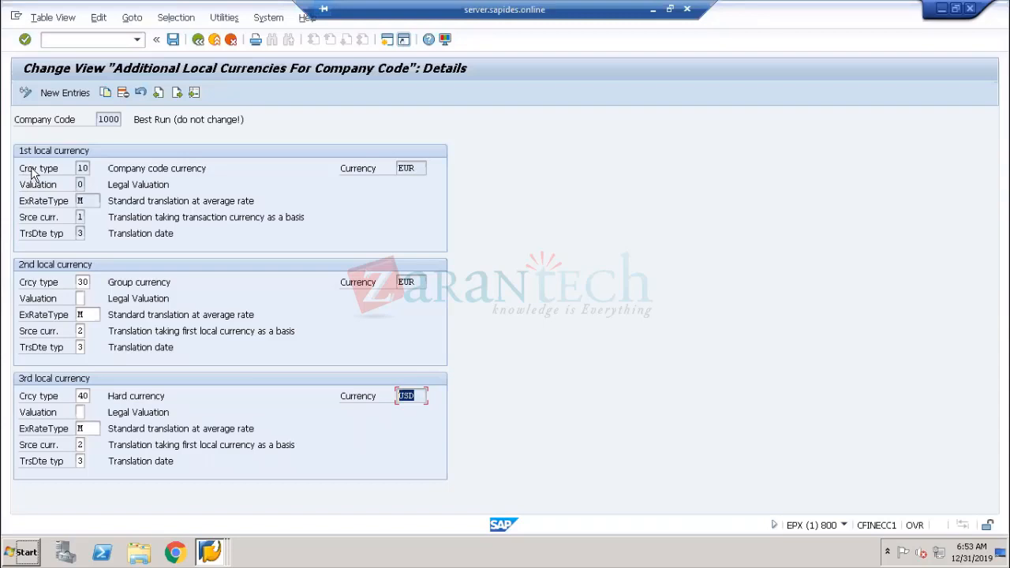
left_click(71, 169)
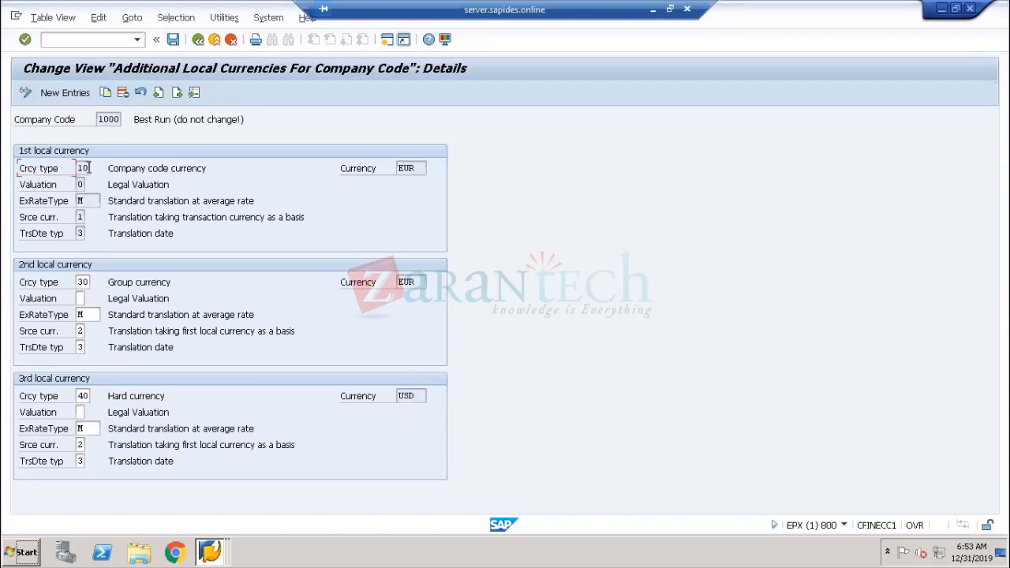
double_click(415, 169)
left_click(58, 124)
Return to the country details, go back to the IMG and expand Currencies to select Check Currency Codes
key("alt+Tab")
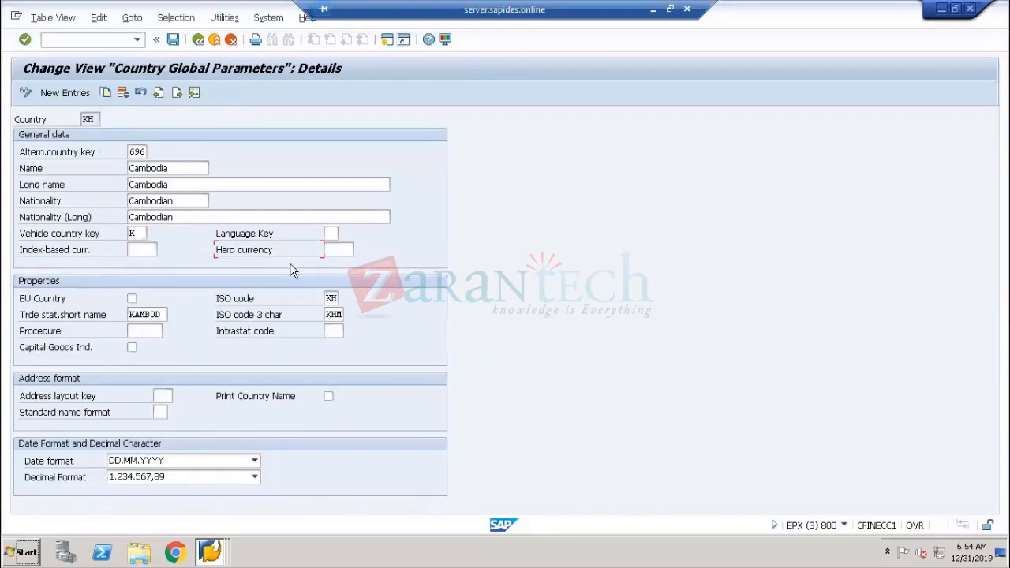
left_click(196, 39)
left_click(196, 39)
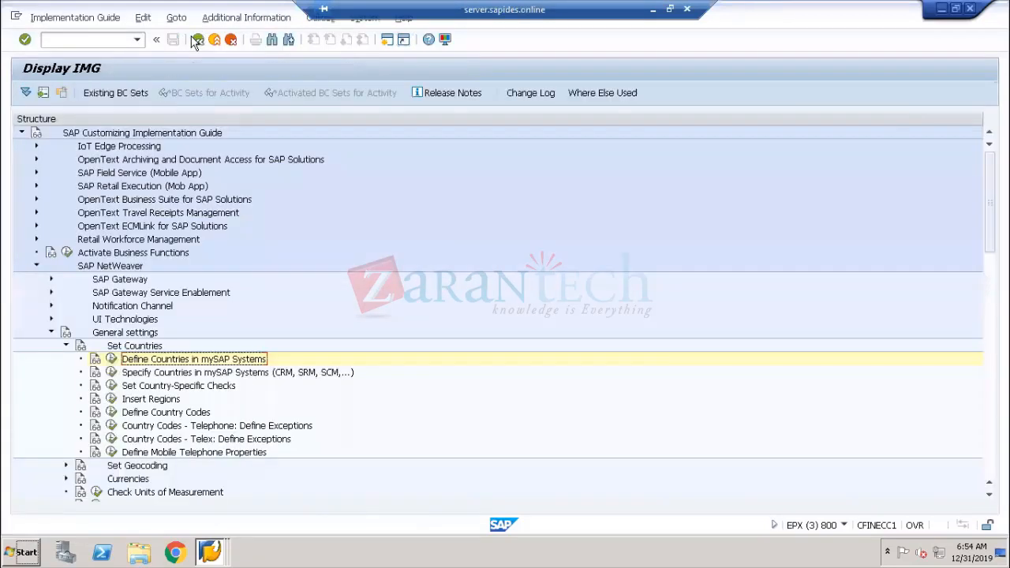
left_click(68, 347)
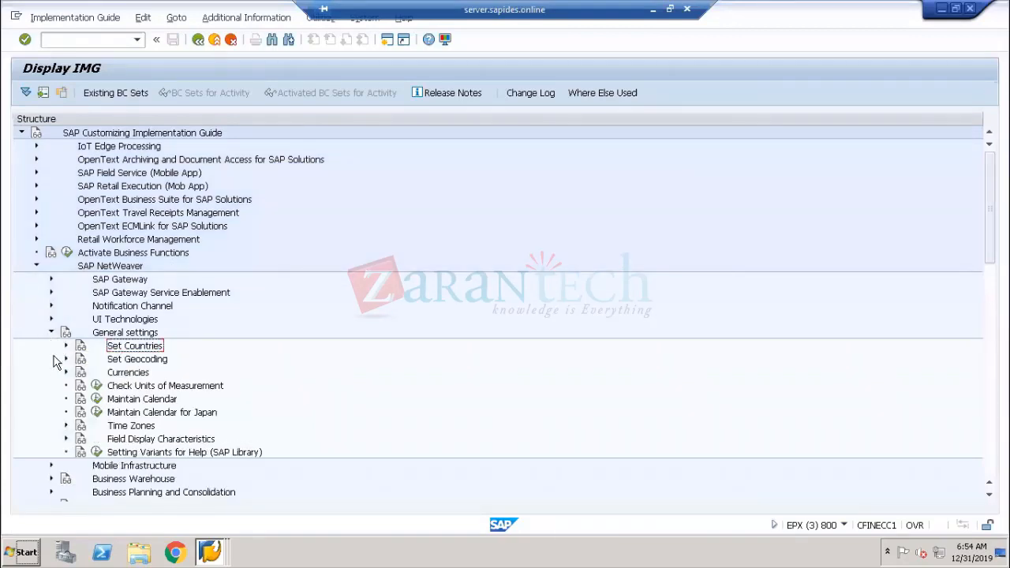
left_click(66, 373)
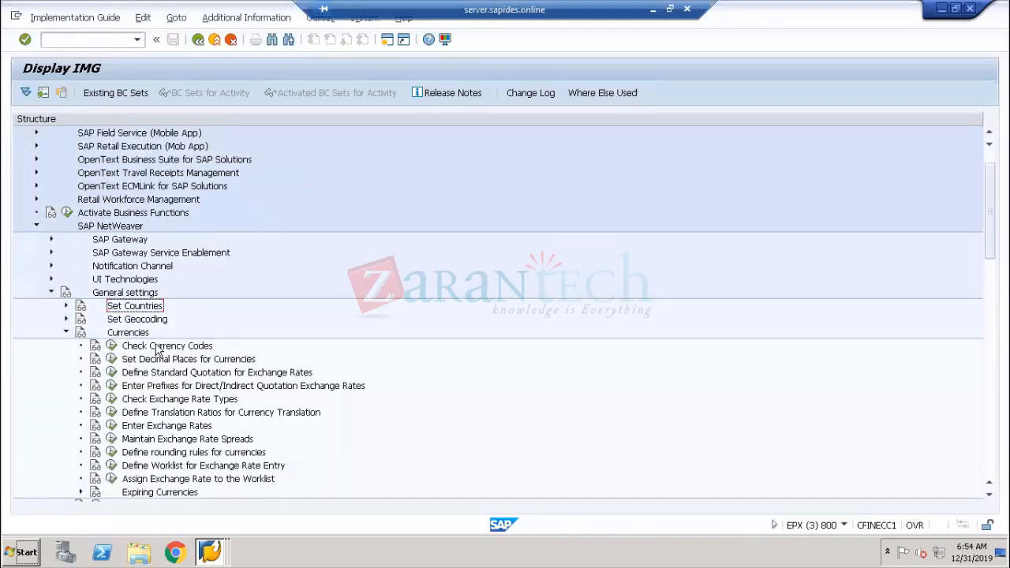
left_click(157, 347)
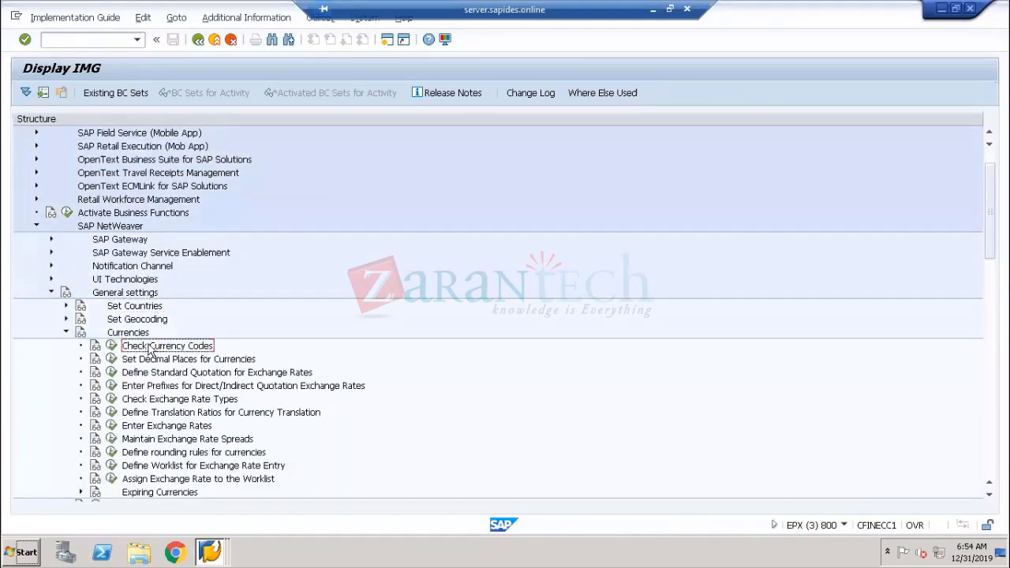
Open Check Currency Codes and browse through the list of currencies
left_click(113, 348)
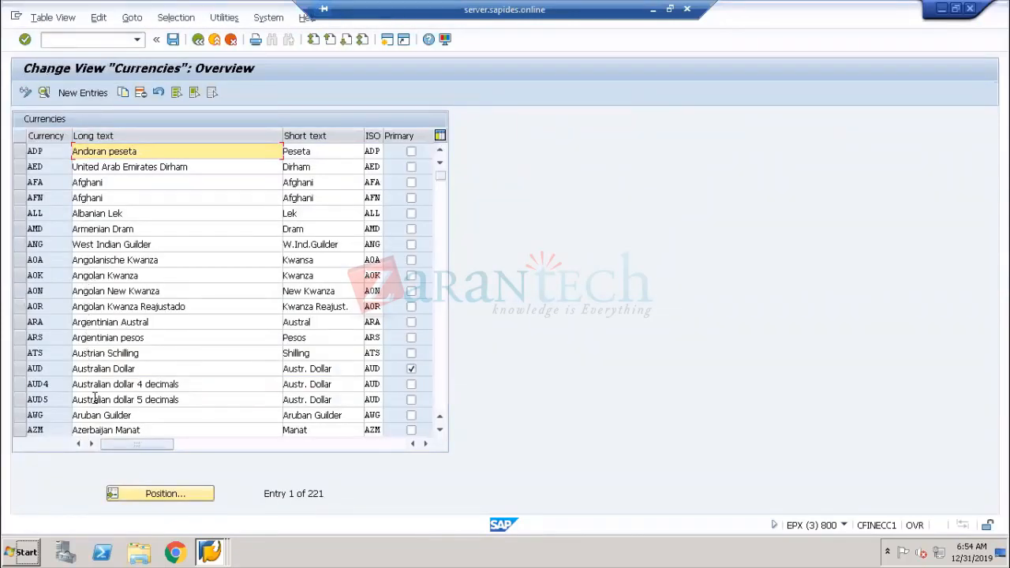
scroll(112, 378, "down", 7)
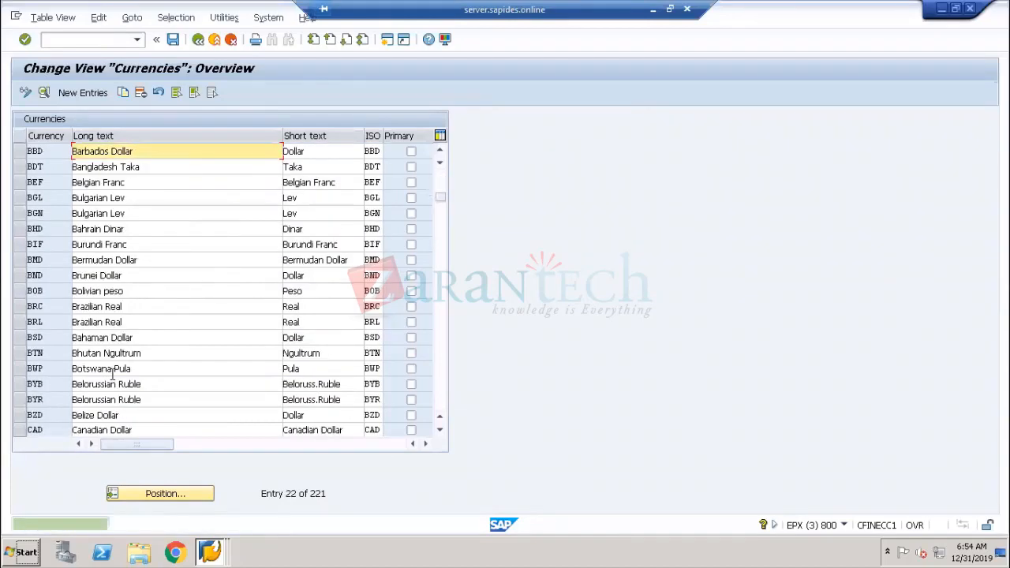
scroll(112, 376, "down", 3)
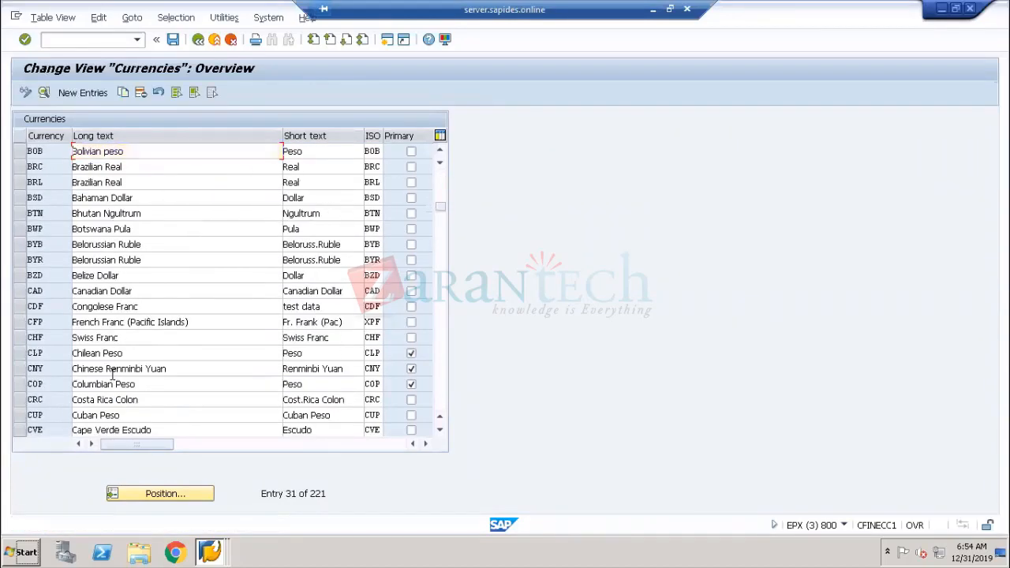
scroll(112, 377, "down", 2)
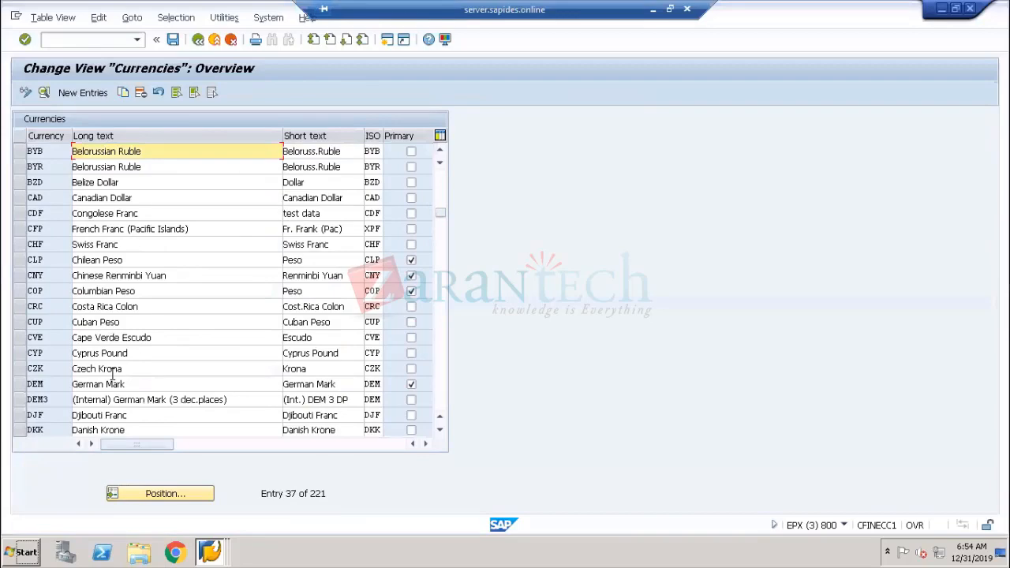
scroll(112, 376, "down", 4)
scroll(112, 376, "down", 6)
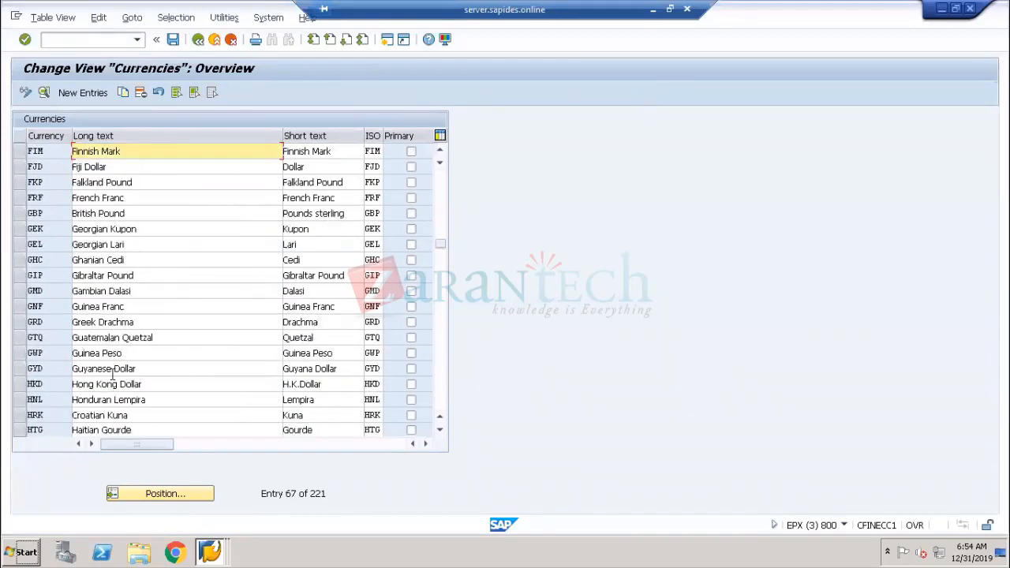
scroll(112, 376, "down", 1)
scroll(112, 376, "down", 3)
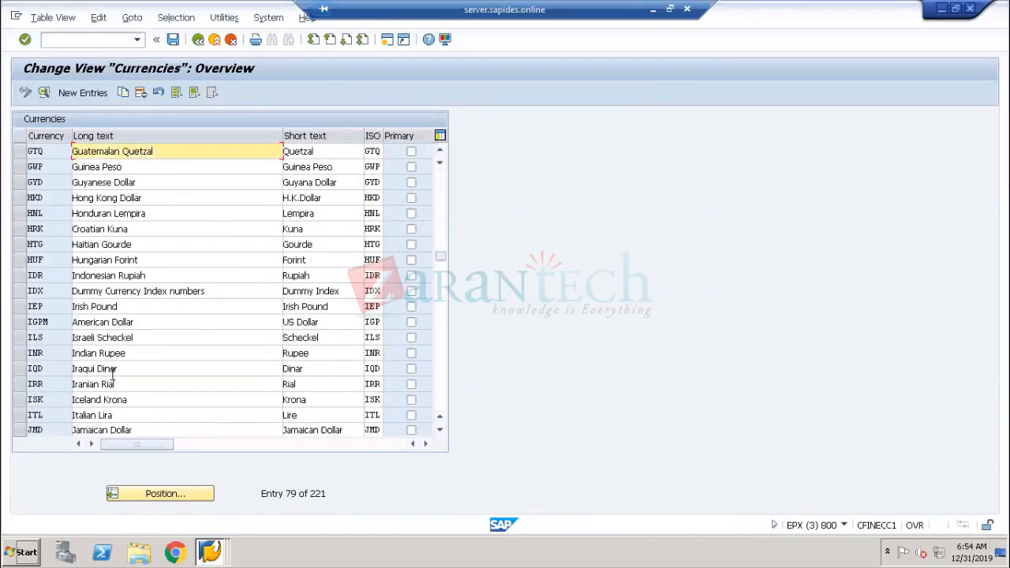
scroll(112, 376, "down", 3)
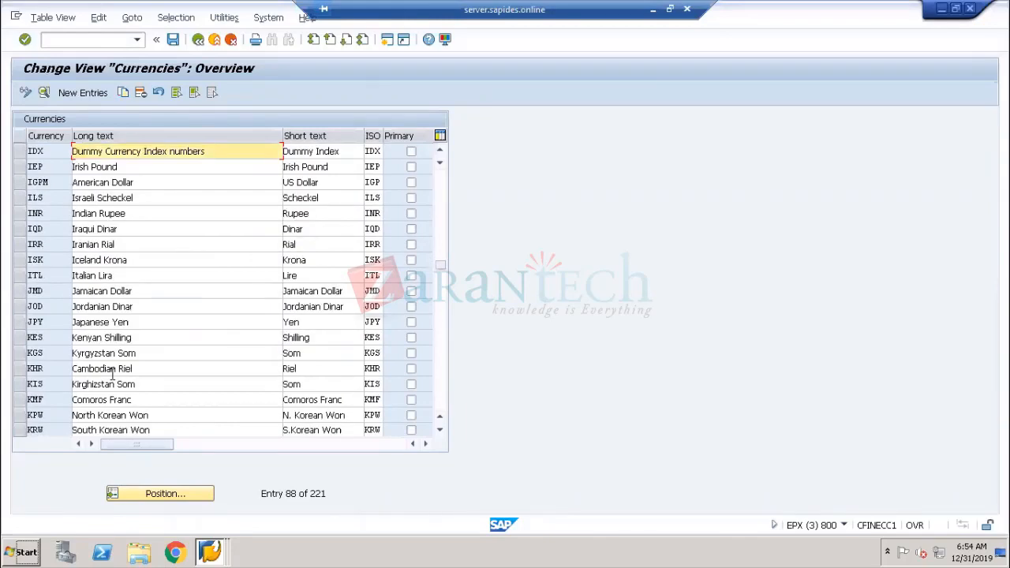
scroll(112, 376, "down", 2)
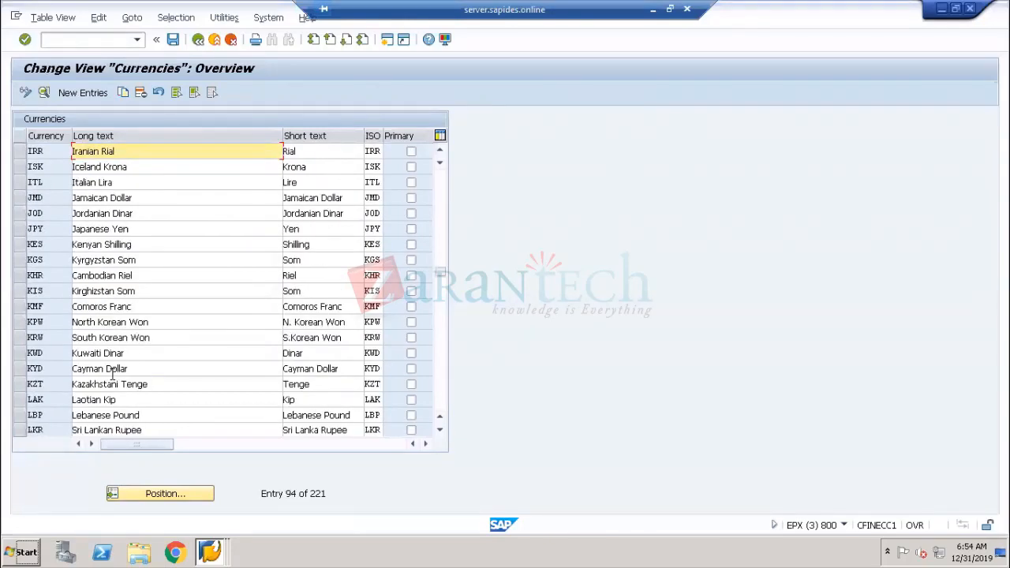
scroll(112, 377, "down", 2)
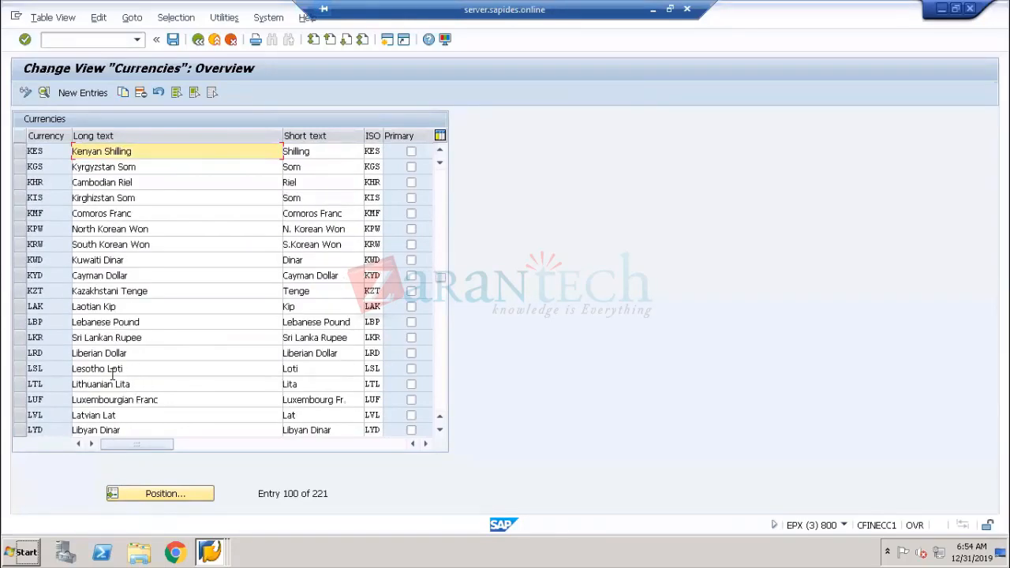
scroll(112, 376, "down", 1)
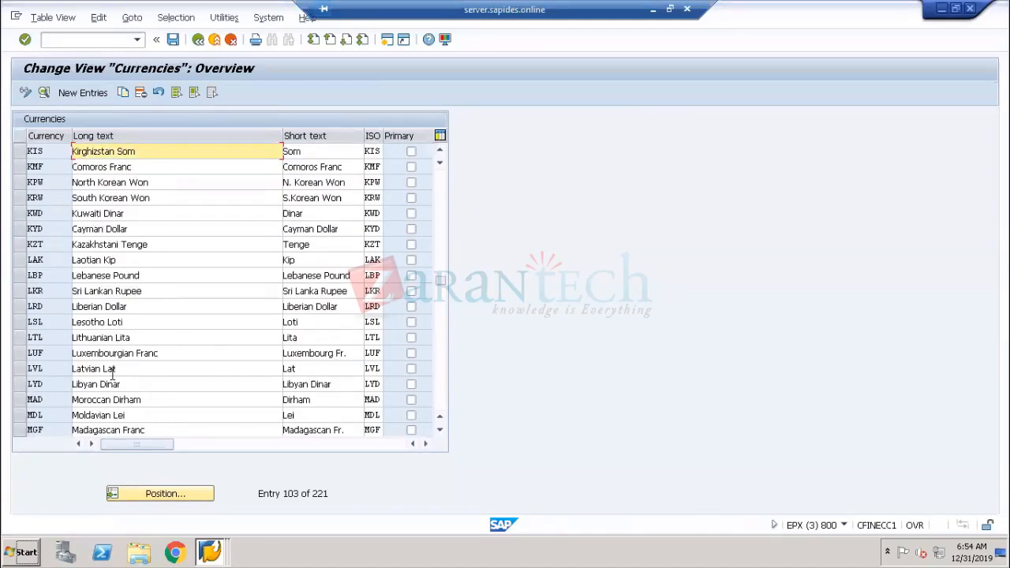
scroll(112, 377, "down", 2)
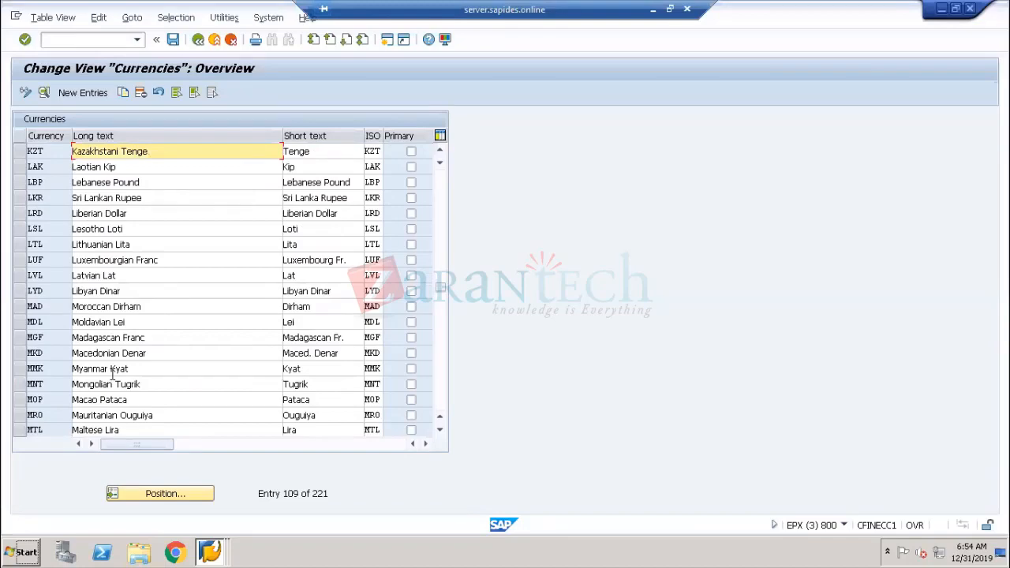
scroll(113, 377, "down", 2)
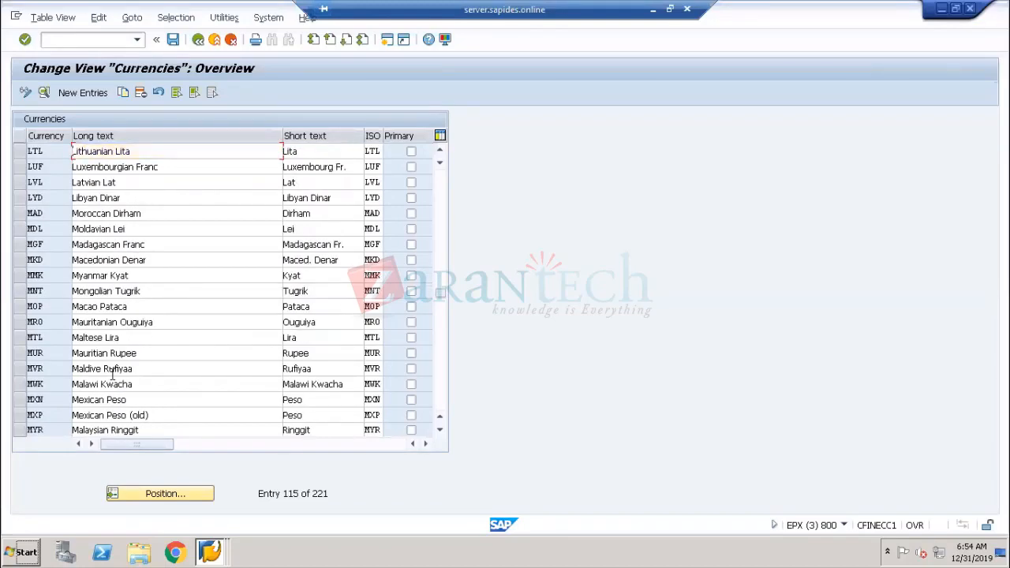
scroll(112, 376, "up", 4)
scroll(112, 376, "up", 3)
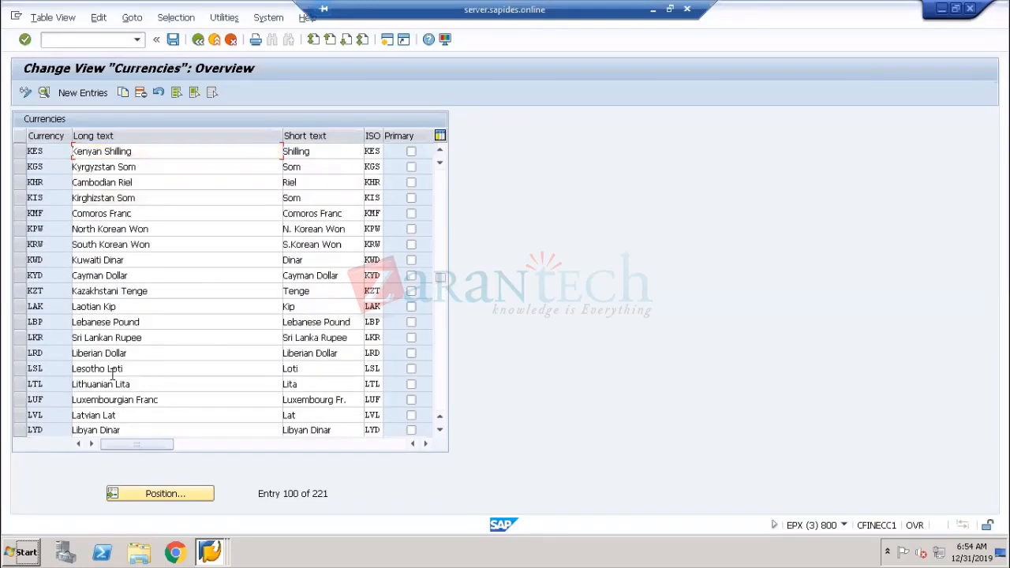
scroll(112, 376, "up", 1)
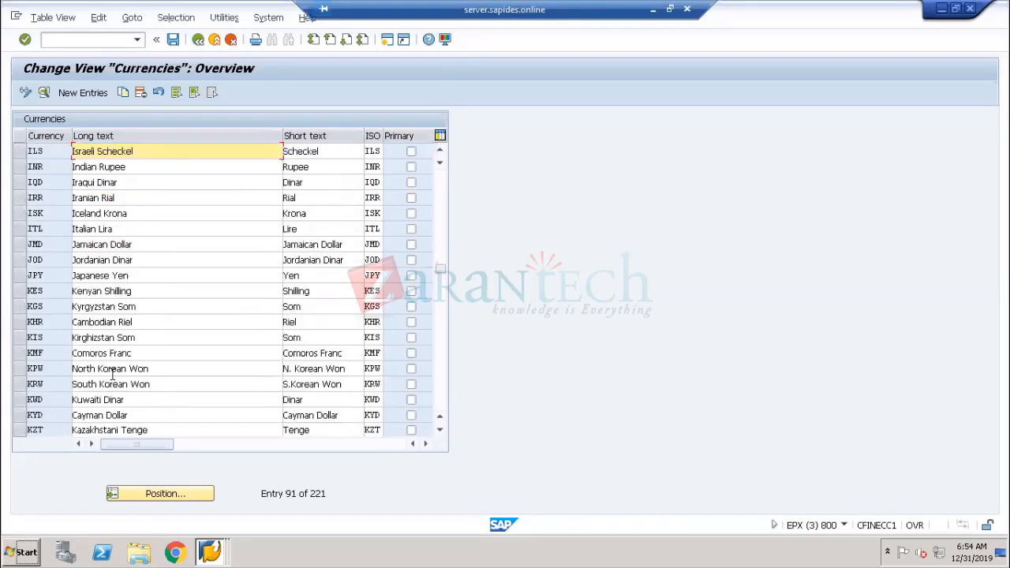
scroll(112, 376, "up", 2)
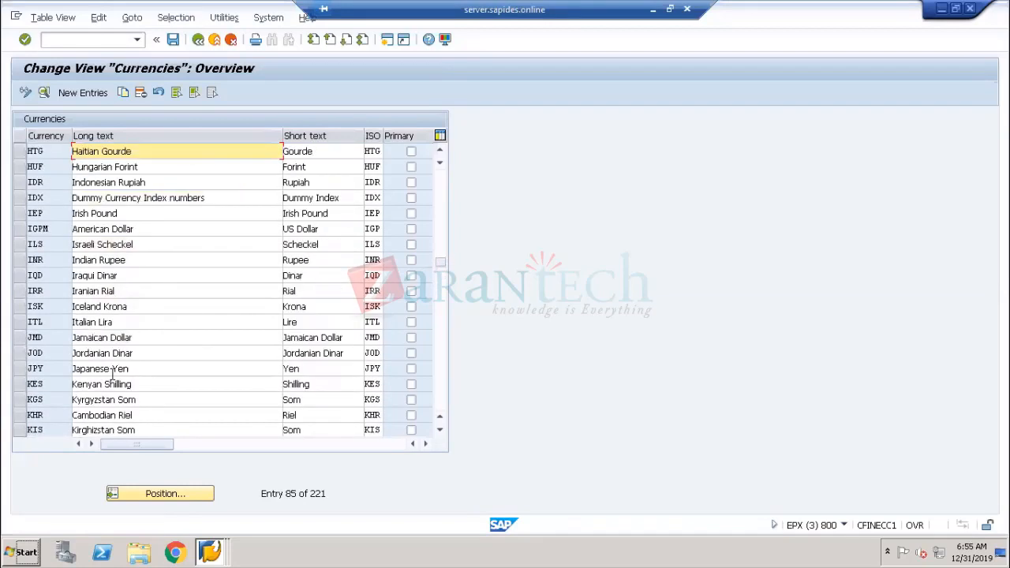
scroll(112, 377, "up", 1)
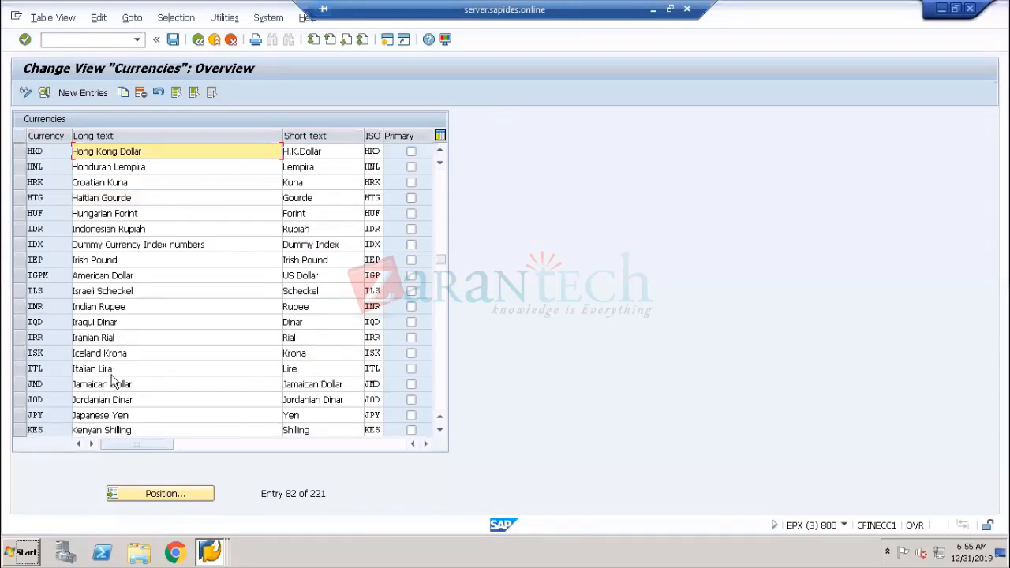
scroll(112, 377, "up", 1)
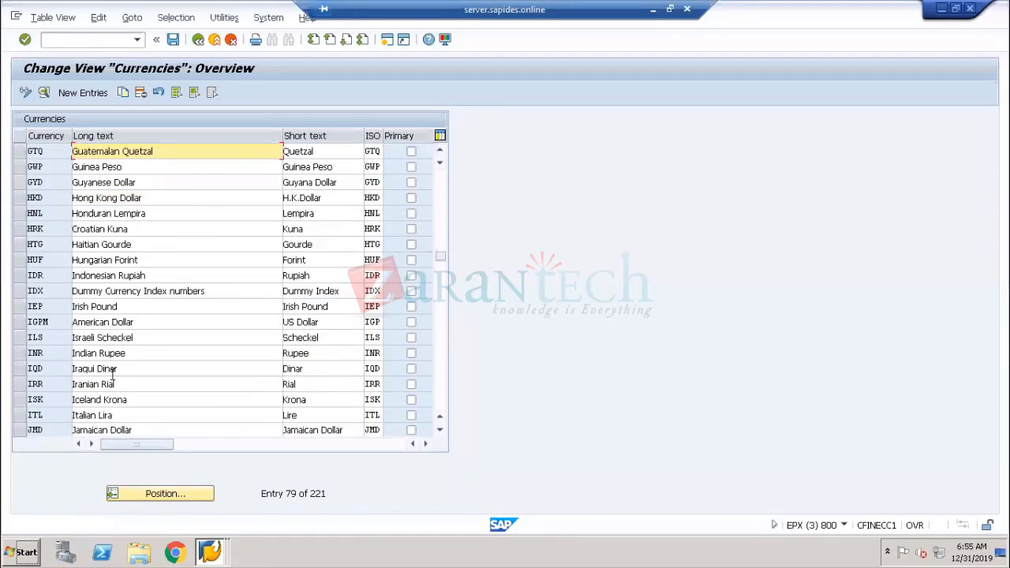
scroll(112, 376, "up", 2)
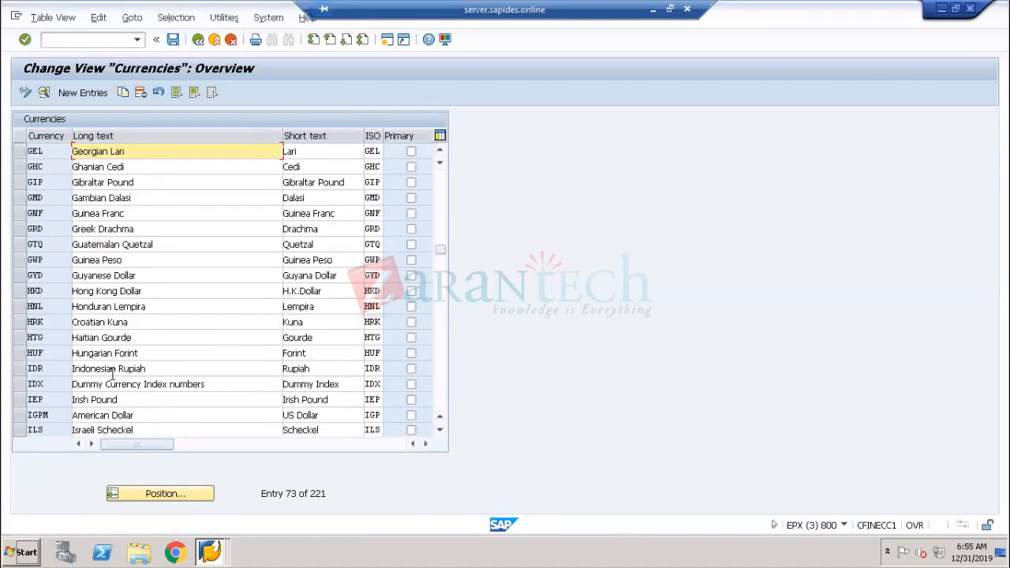
scroll(112, 376, "down", 1)
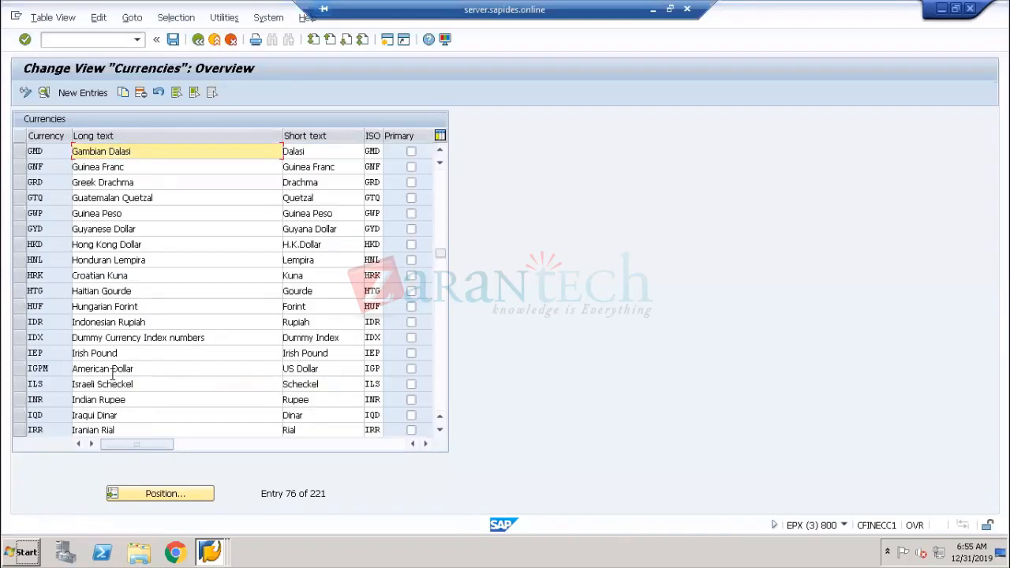
scroll(112, 377, "down", 1)
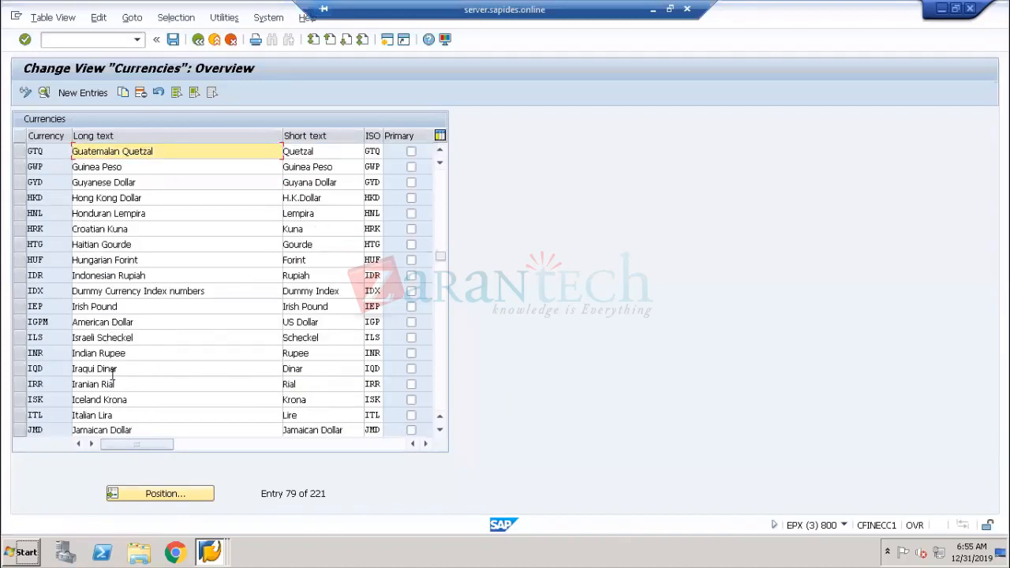
scroll(112, 377, "down", 1)
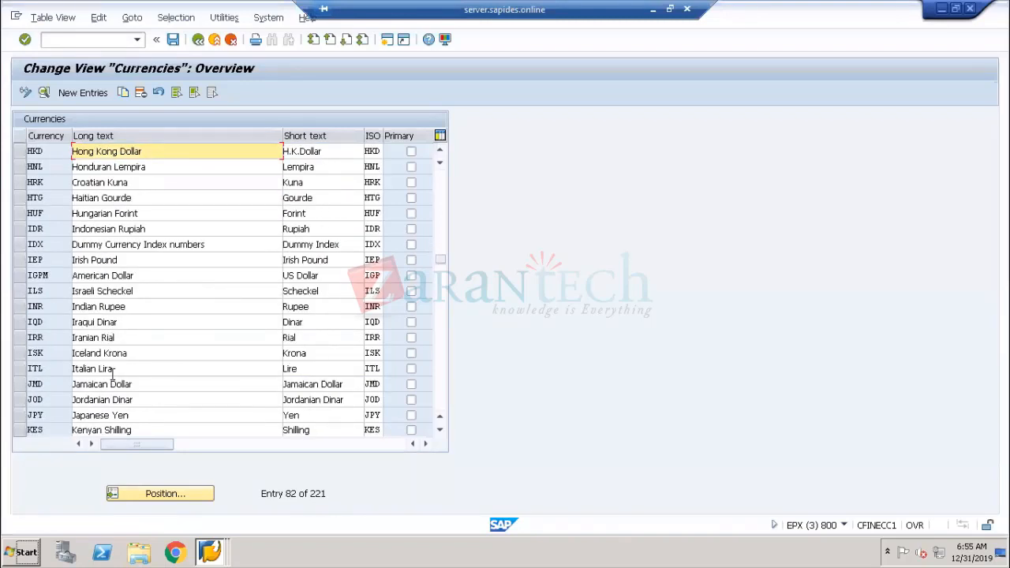
scroll(112, 376, "down", 1)
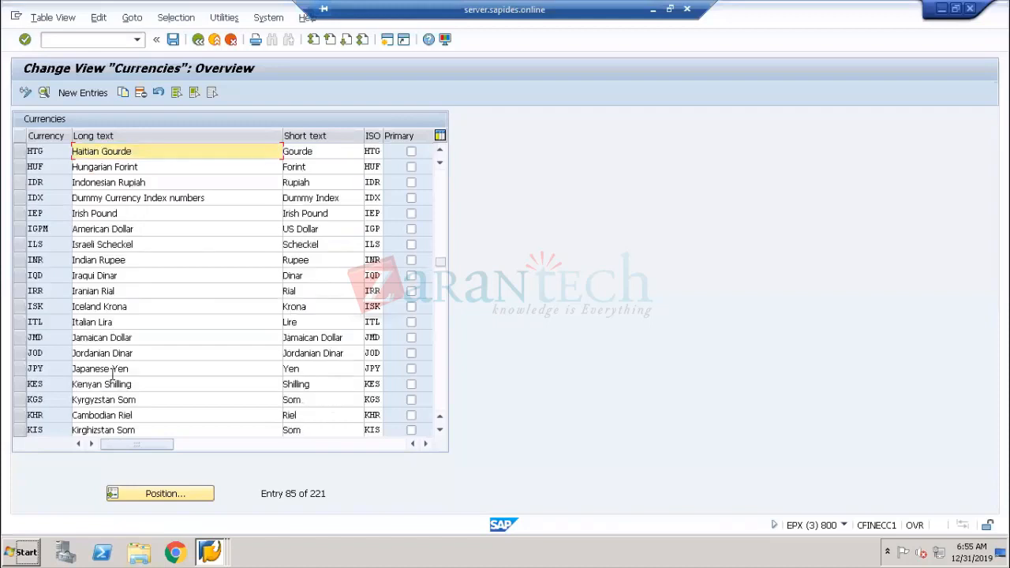
Select the KHR Cambodian Riel currency and open its details
left_click(21, 415)
scroll(204, 388, "down", 4)
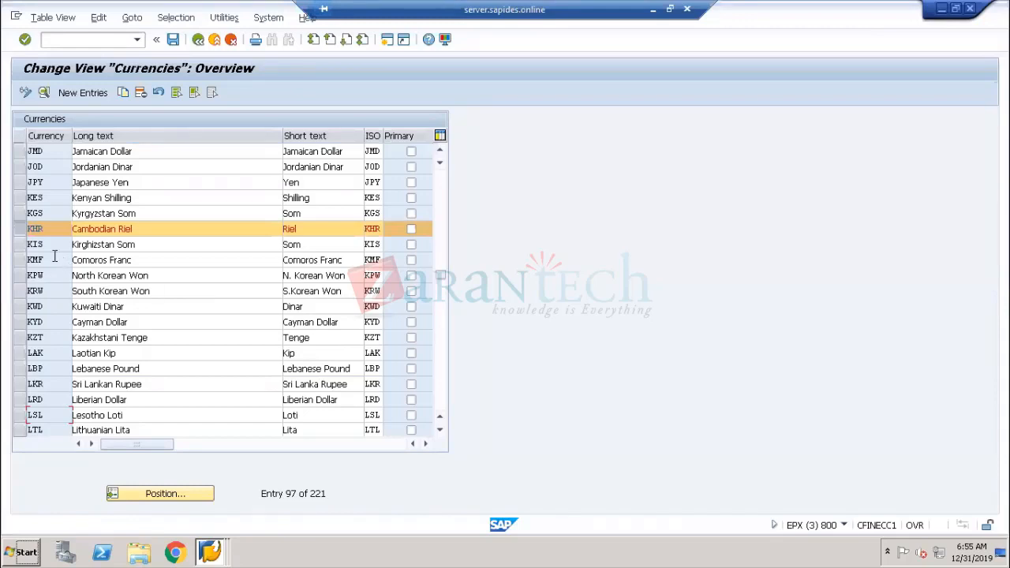
left_click_drag(45, 228, 11, 229)
left_click_drag(143, 229, 56, 225)
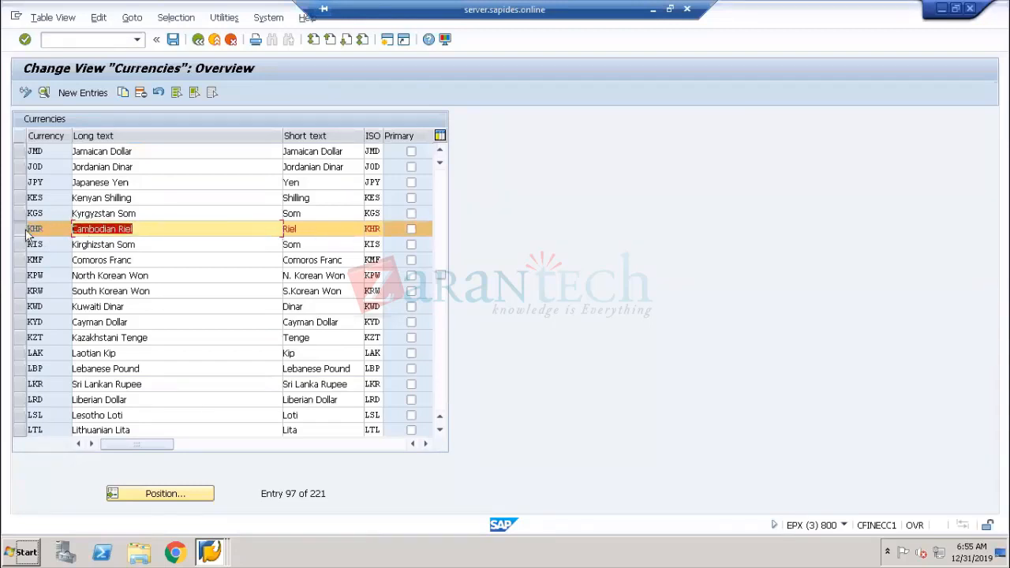
left_click(44, 94)
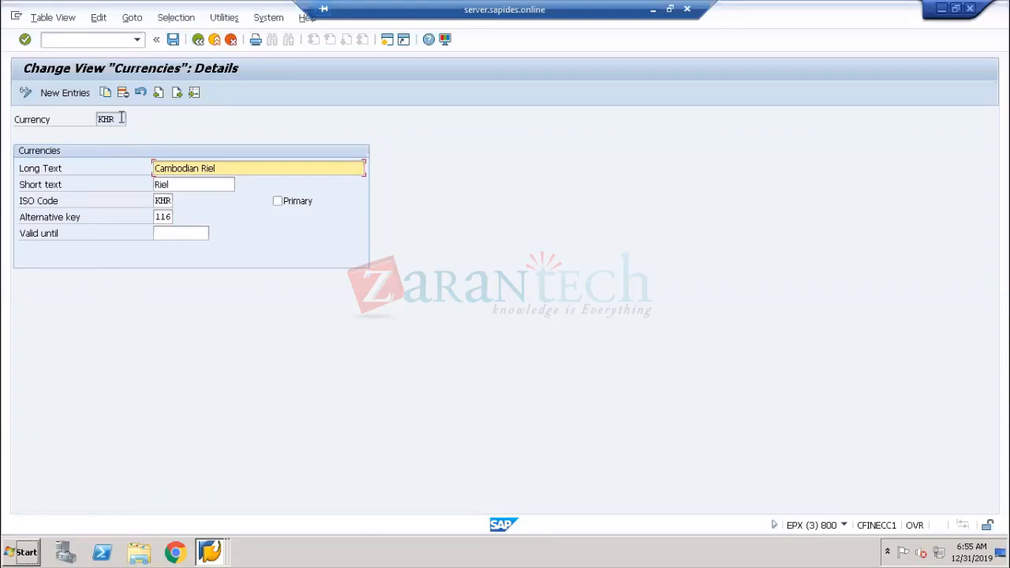
left_click_drag(122, 119, 97, 120)
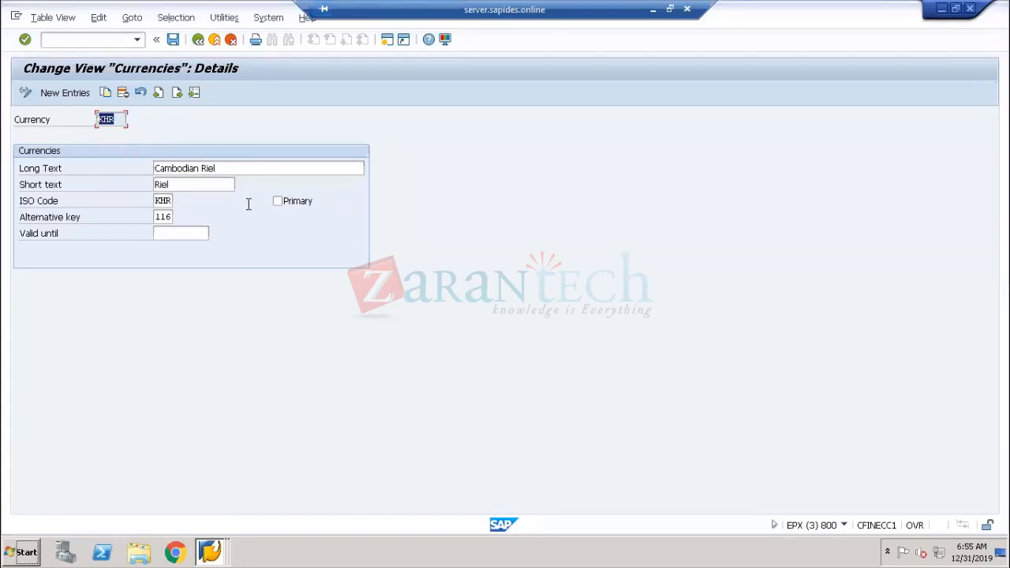
Open the field help for the Primary checkbox of KHR, read it, and leave Primary unticked
left_click(277, 202)
right_click(285, 208)
left_click(292, 210)
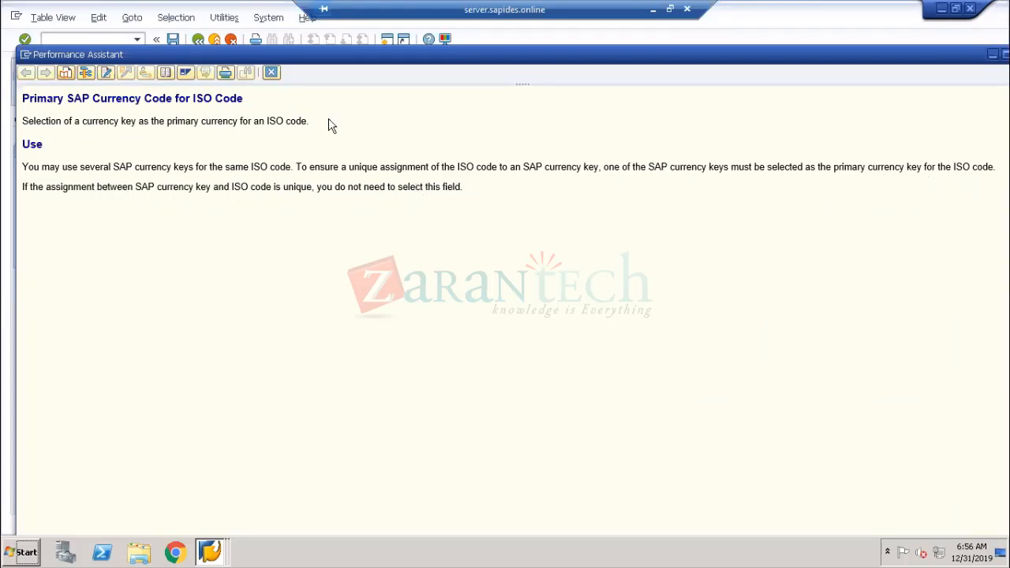
left_click(271, 72)
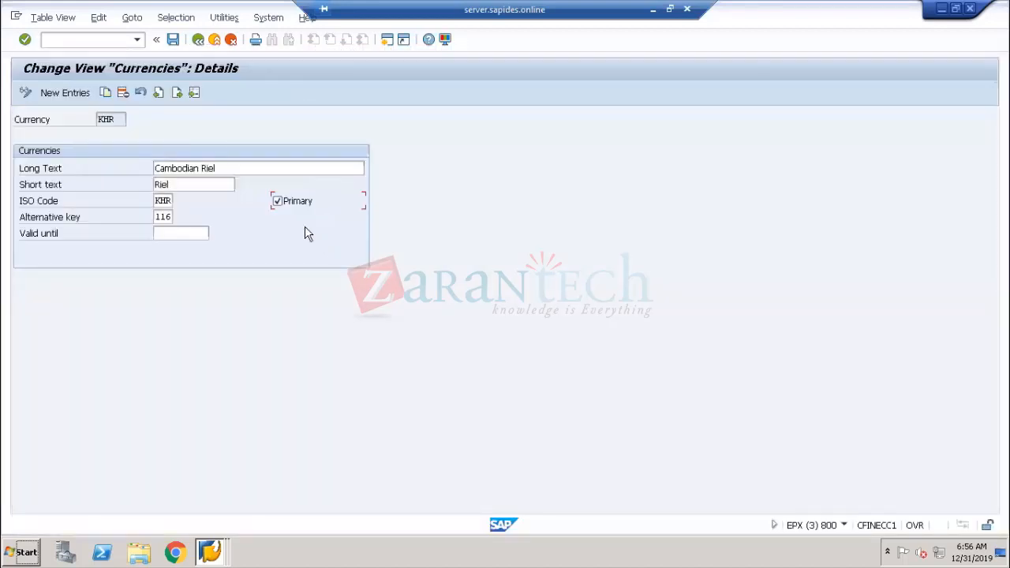
left_click(291, 203)
Leave the KHR details and currency list to return to the IMG
left_click_drag(116, 120, 88, 120)
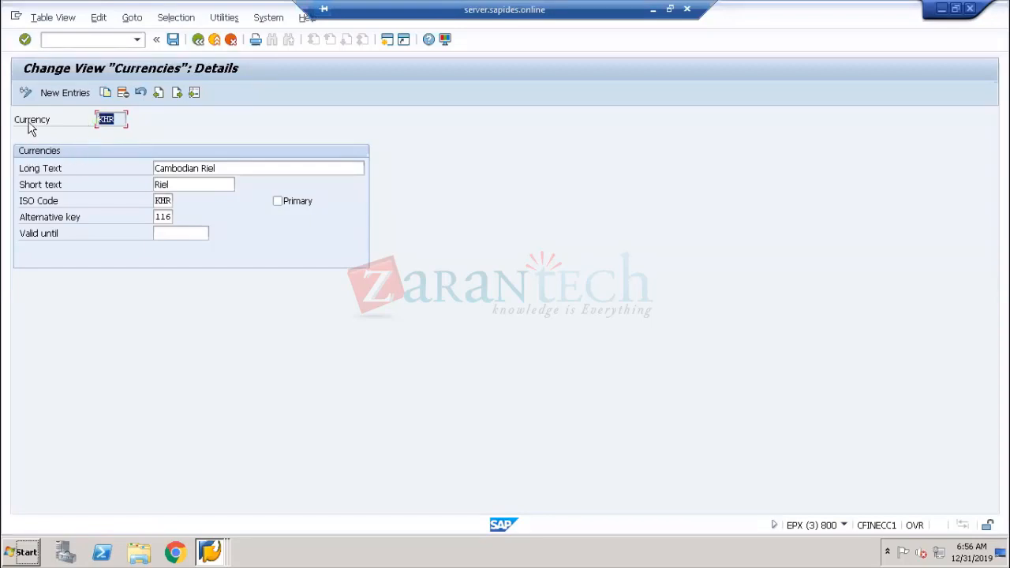
left_click(82, 123)
left_click_drag(116, 118, 83, 118)
left_click(43, 121)
left_click_drag(118, 120, 95, 120)
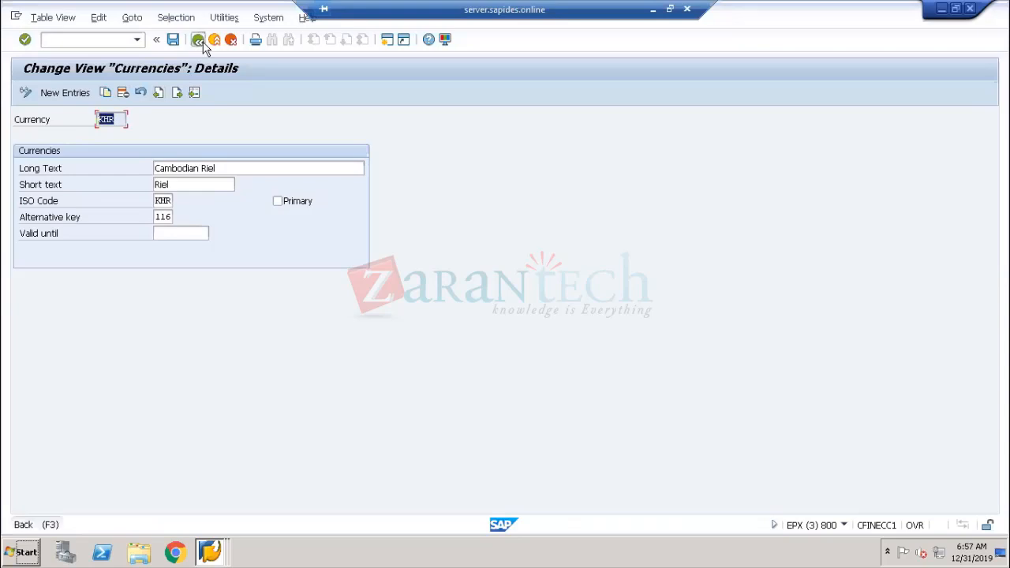
left_click(202, 44)
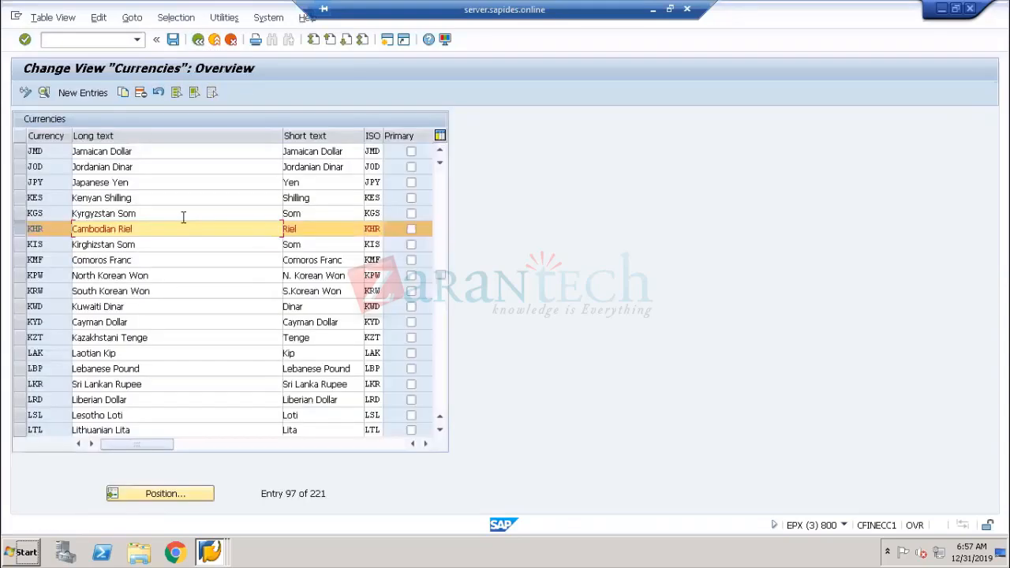
left_click(202, 41)
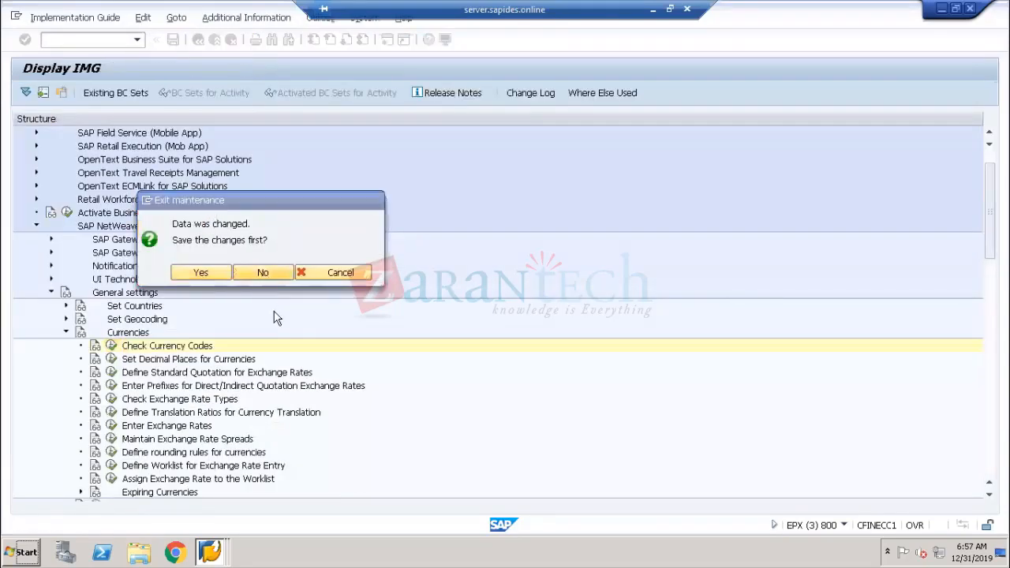
Expand Set Countries in the IMG and open Define Country Codes
left_click(66, 307)
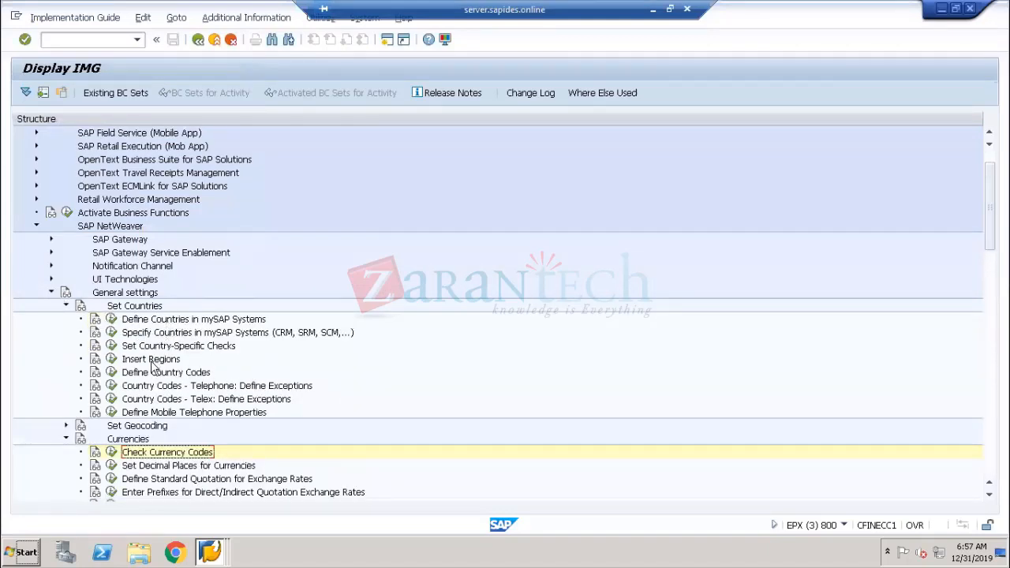
left_click(112, 321)
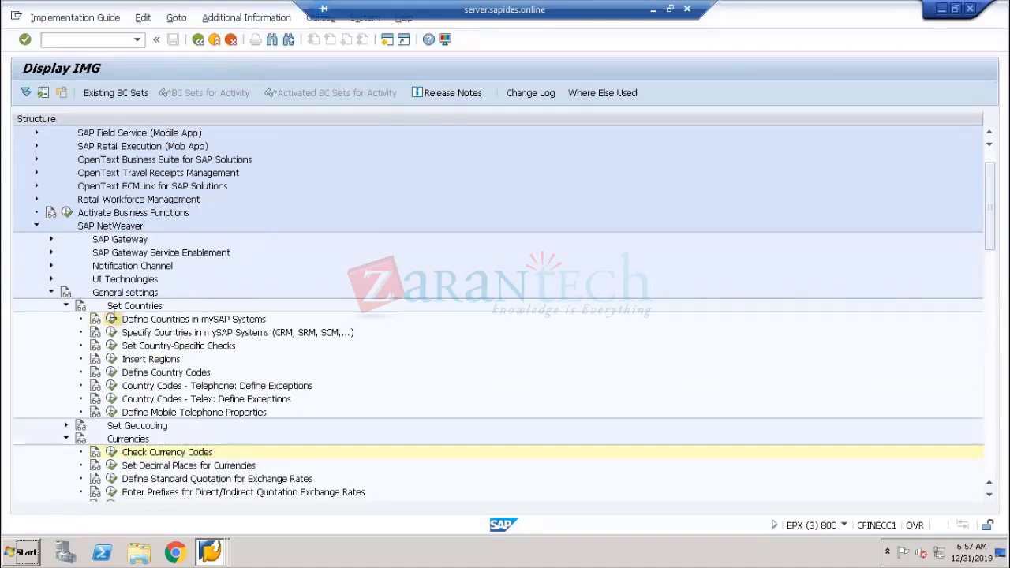
left_click(176, 379)
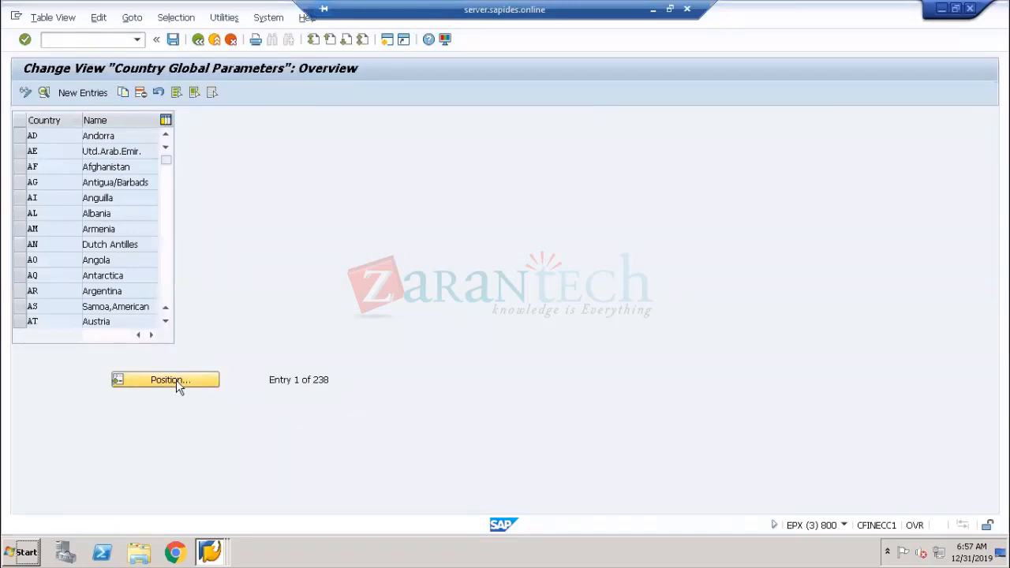
Position the country code list on KH and open the Cambodia country details
type("kh")
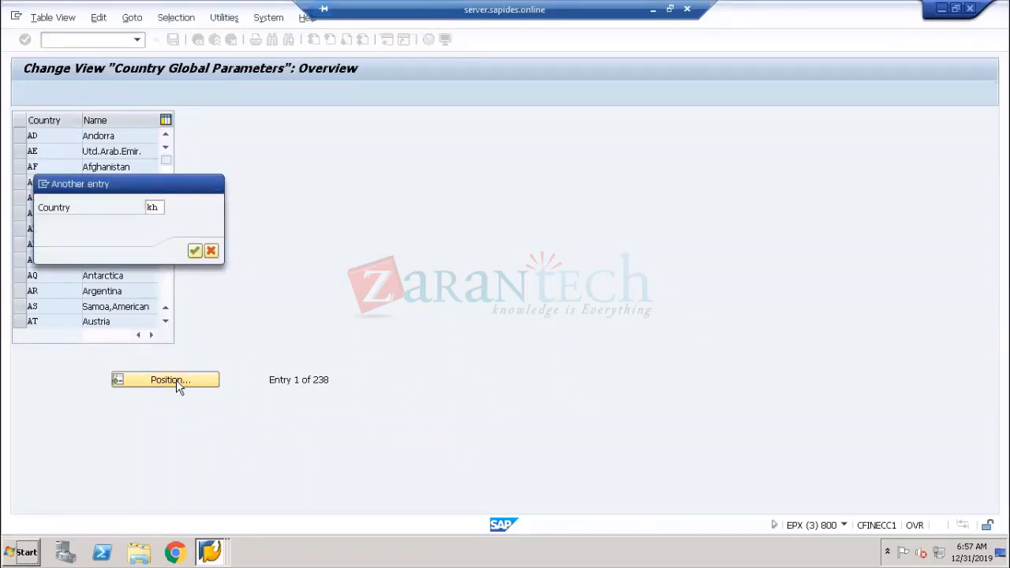
key("Return")
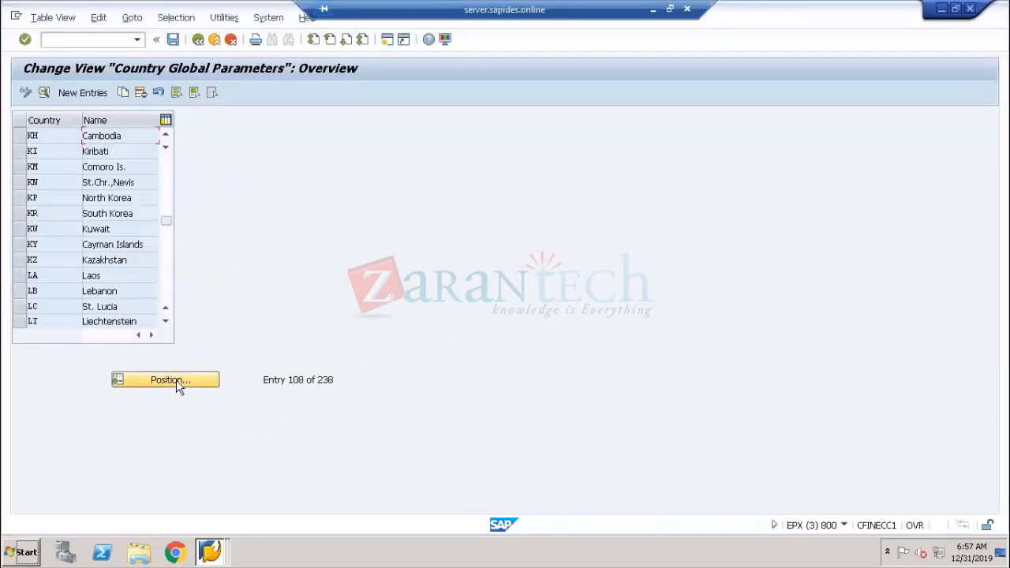
double_click(112, 135)
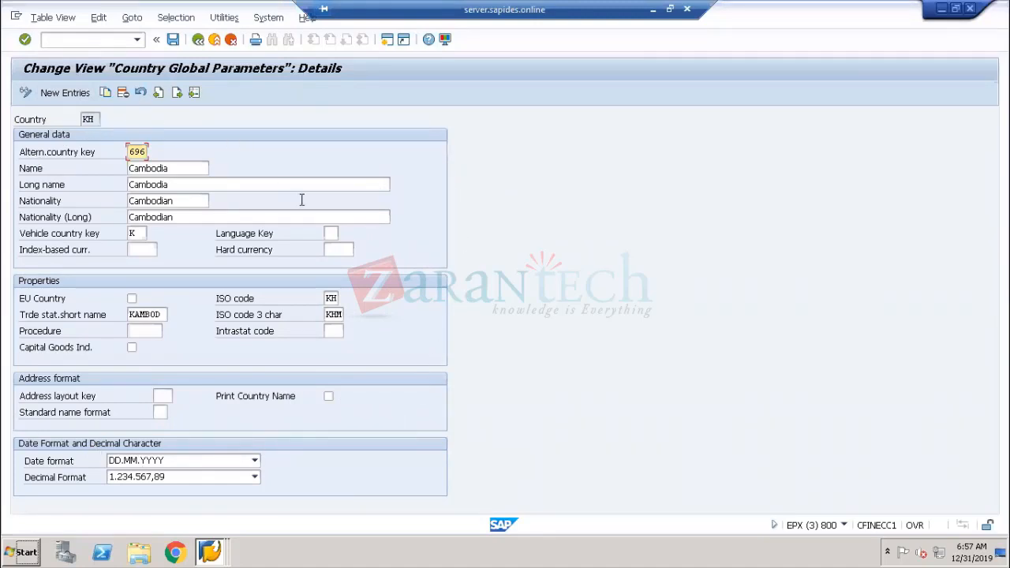
double_click(95, 119)
Run transaction SPRO and open the SAP Reference IMG
left_click(386, 41)
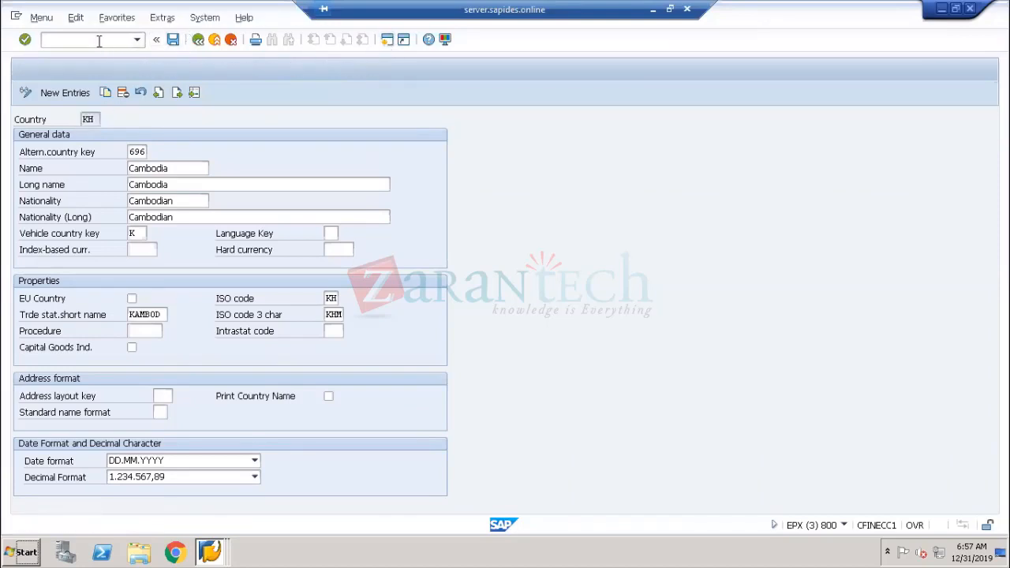
type("spro")
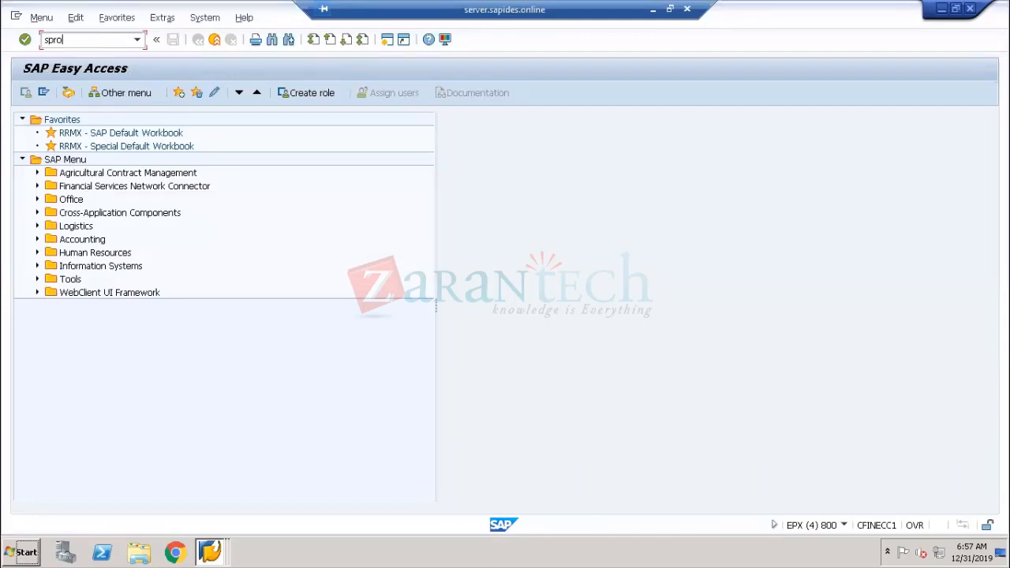
key("Return")
left_click(103, 95)
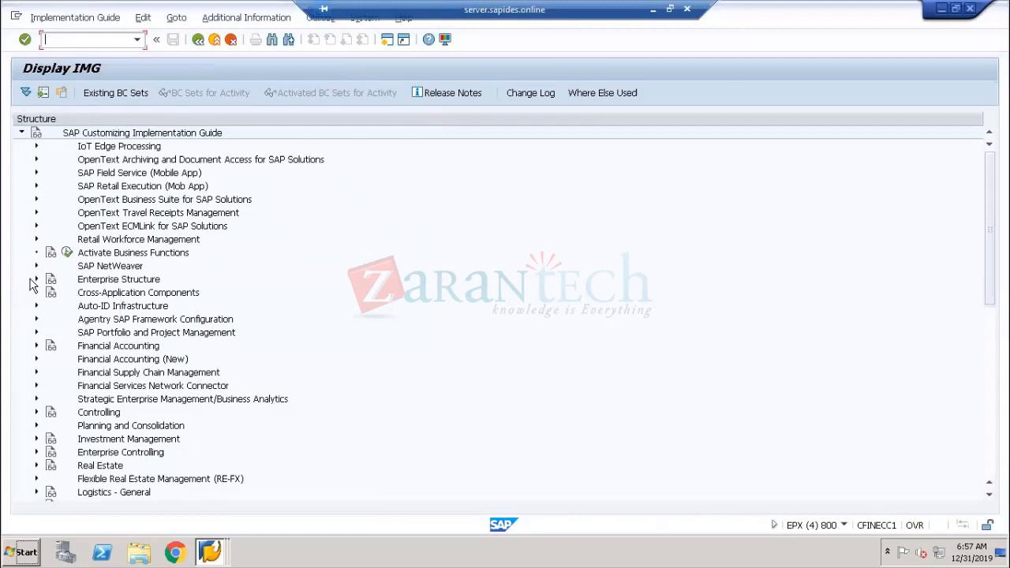
Open Edit Company Code Data under Enterprise Structure, Definition, Financial Accounting, choosing to display the locked data
left_click(35, 280)
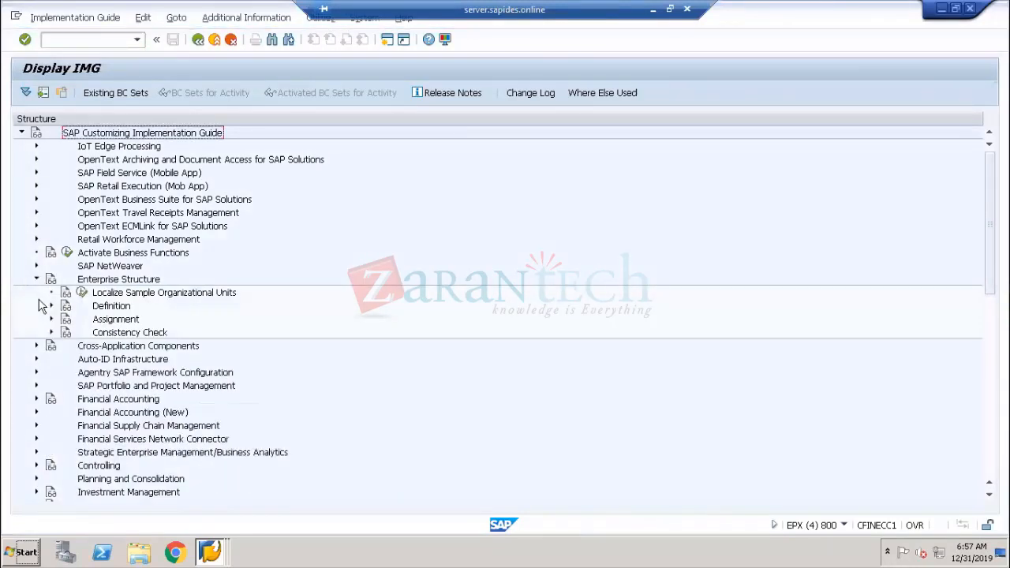
left_click(51, 306)
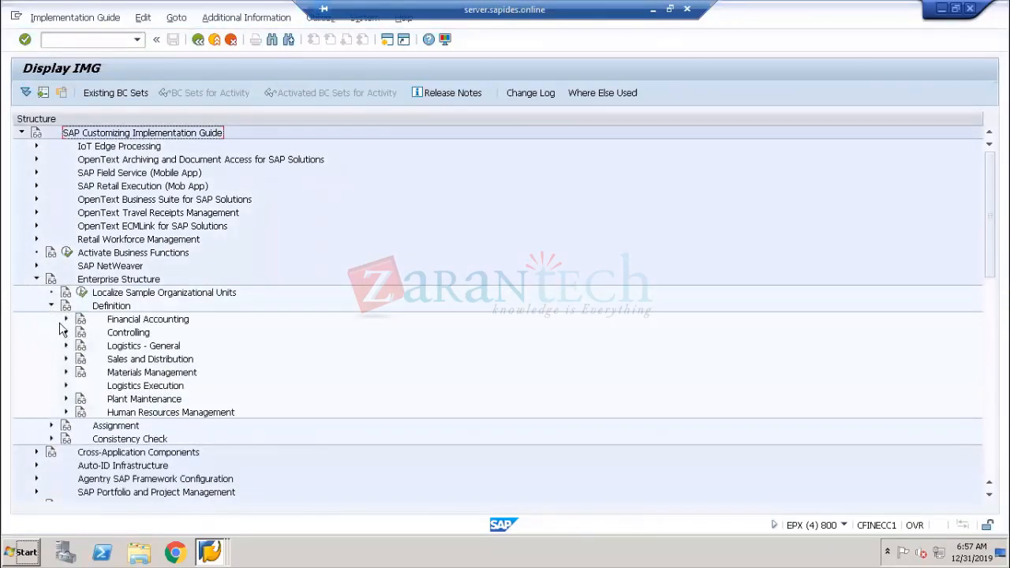
left_click(66, 319)
left_click(111, 360)
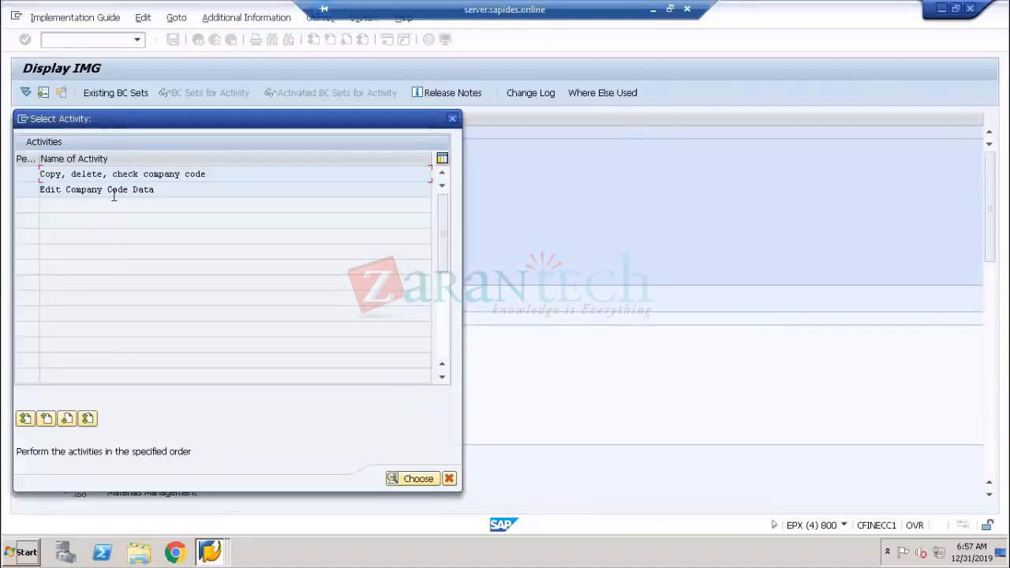
double_click(112, 194)
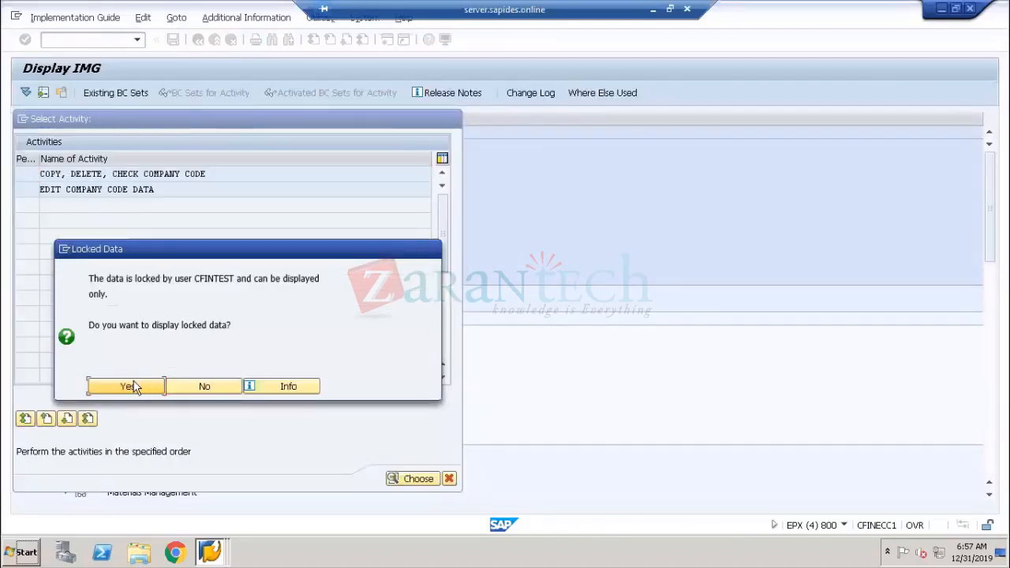
left_click(130, 385)
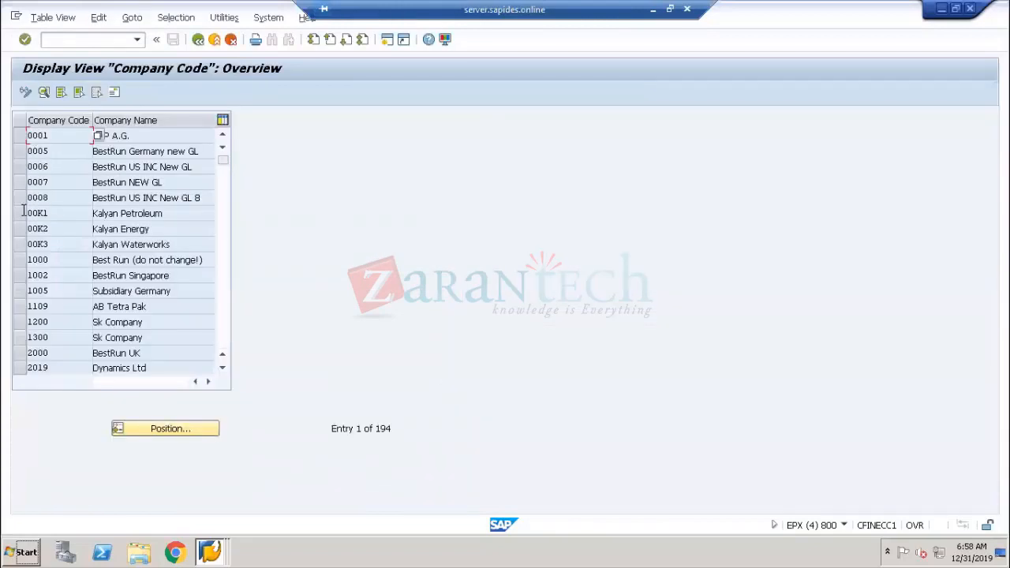
Open company code 1000's details and review its city, country, currency and language fields
left_click(25, 260)
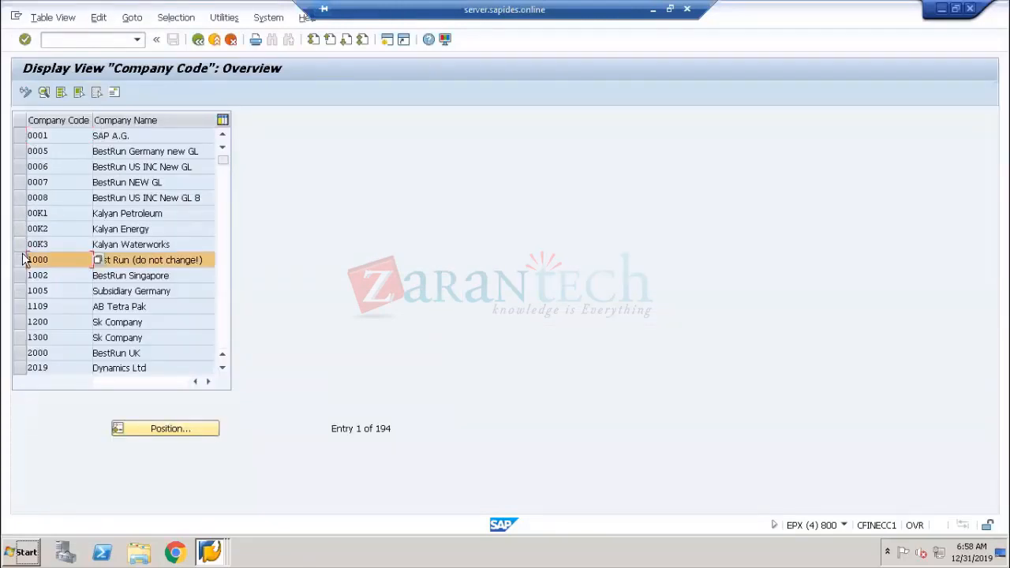
left_click(43, 92)
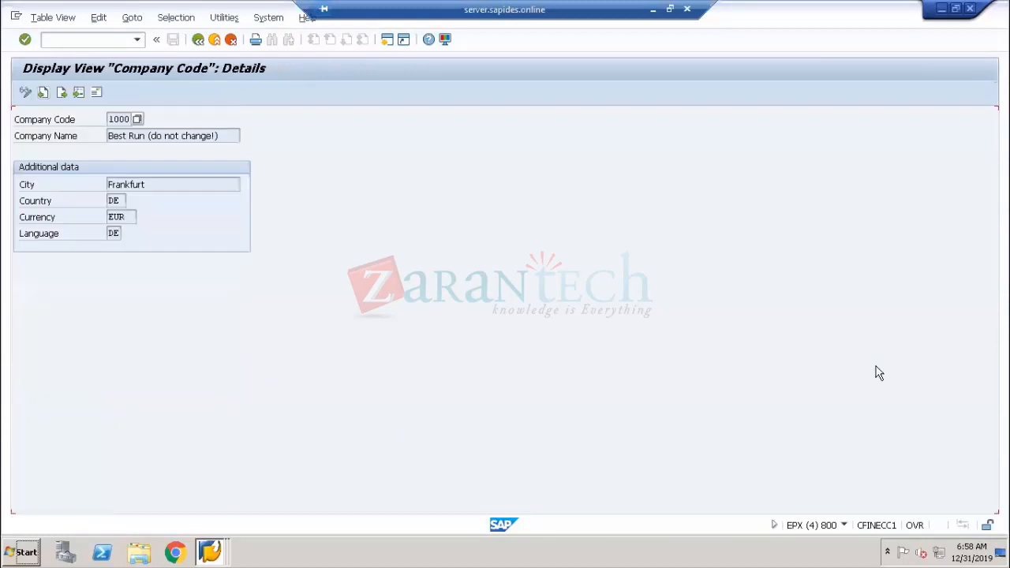
left_click(35, 222)
left_click(35, 202)
left_click(36, 218)
left_click_drag(128, 221, 100, 228)
left_click(45, 200)
left_click_drag(128, 202, 100, 199)
left_click(32, 227)
left_click(119, 217)
left_click_drag(124, 216, 90, 217)
left_click(39, 205)
left_click(41, 217)
left_click_drag(111, 119, 136, 118)
Switch to the Cambodia country details window to compare its country key, then return to company code 1000's country field
left_click(210, 551)
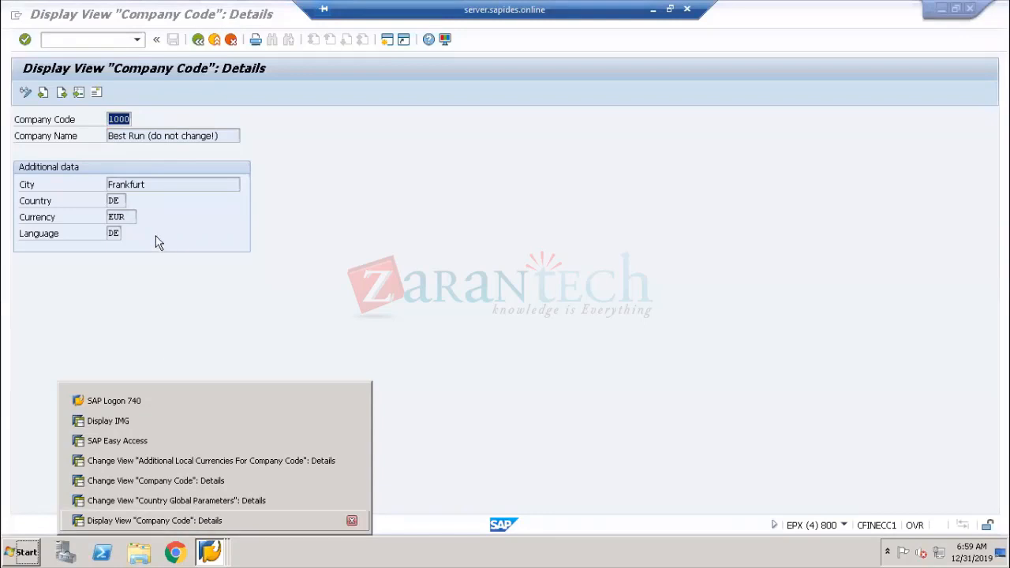
left_click(196, 501)
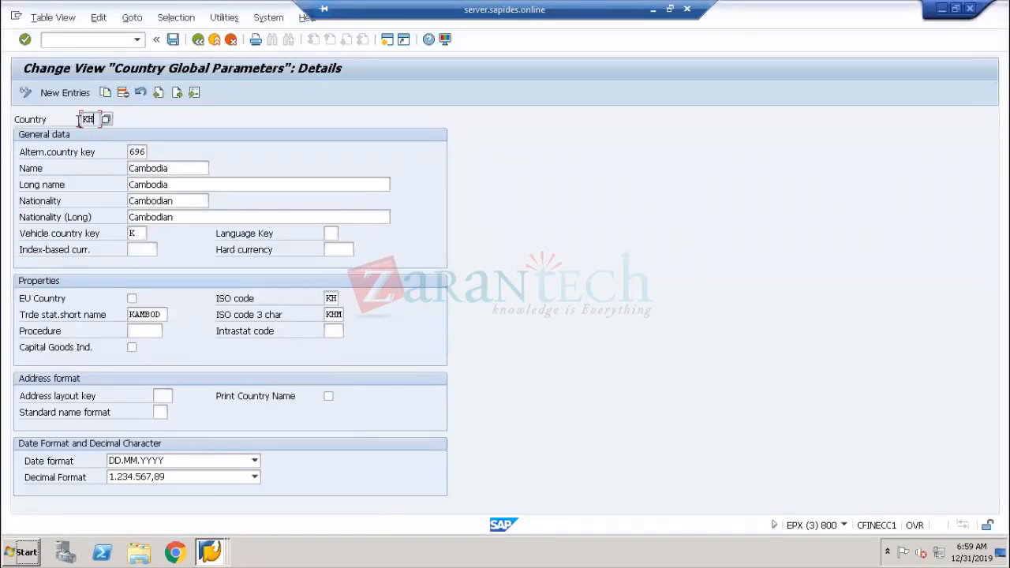
double_click(82, 119)
key("alt+Tab")
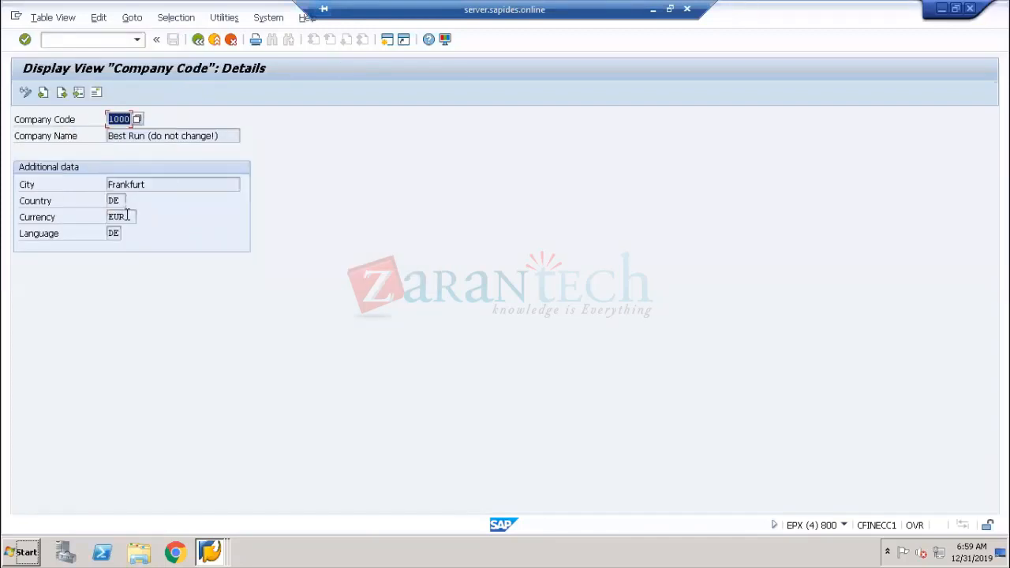
left_click_drag(129, 215, 102, 200)
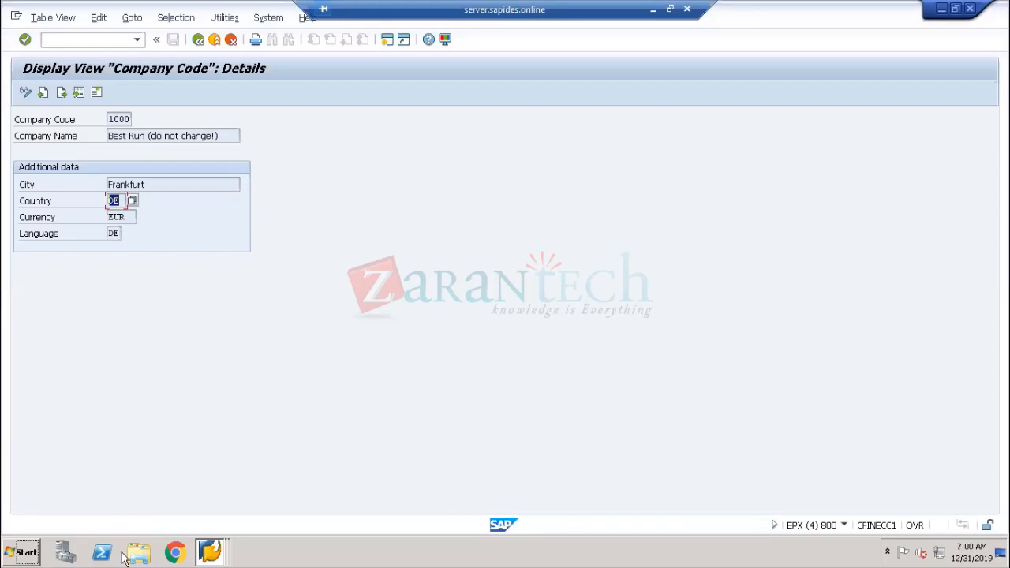
Open the Additional Local Currencies for Company Code window and review company code 1000's three local currency settings
left_click(199, 553)
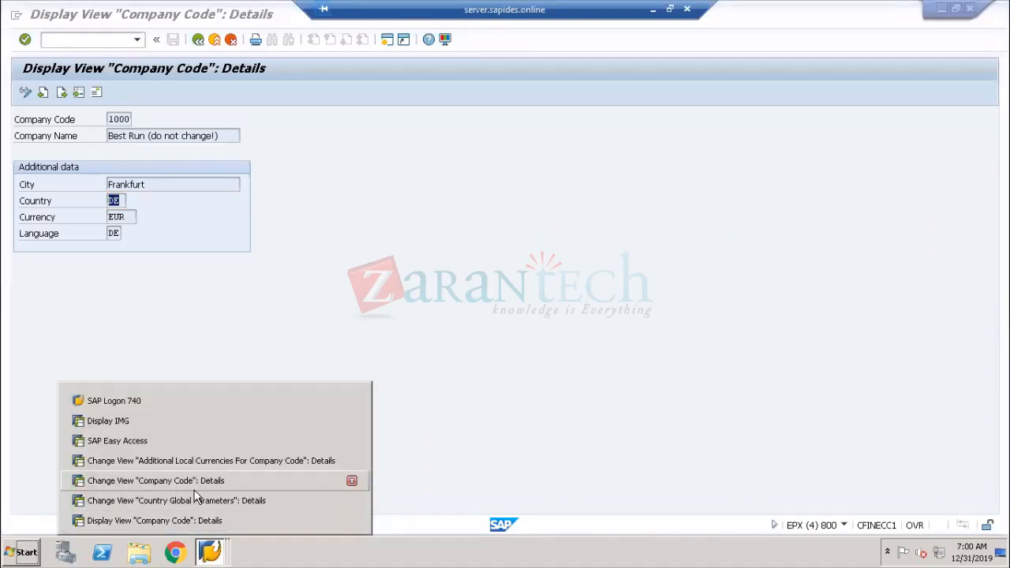
left_click(197, 481)
left_click(210, 552)
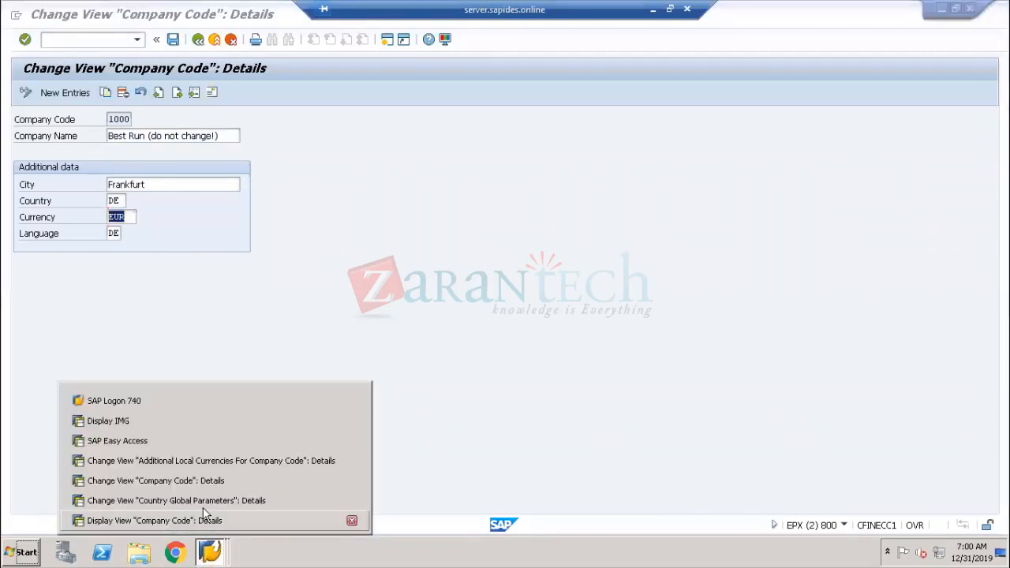
left_click(200, 461)
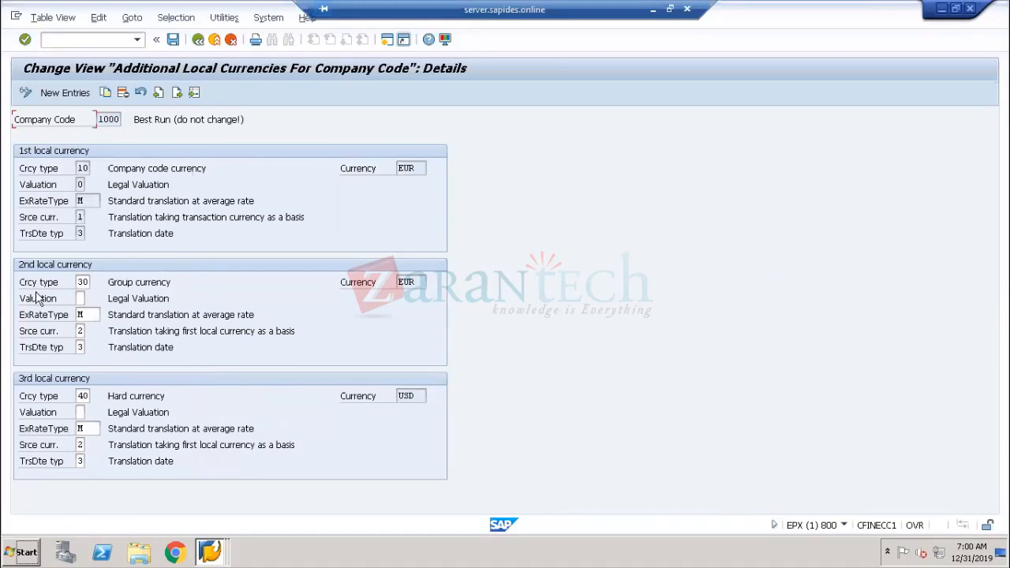
left_click_drag(98, 119, 130, 120)
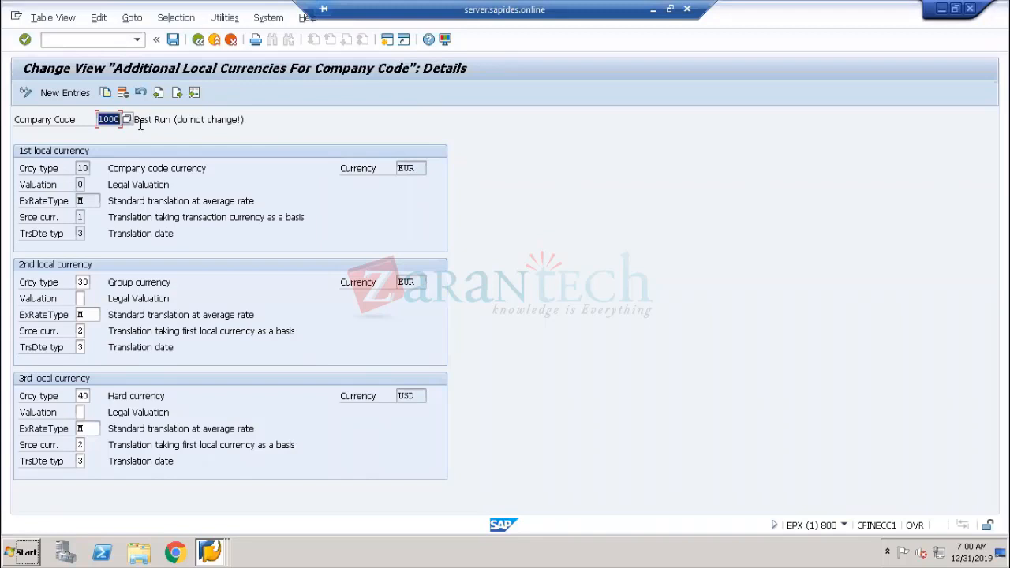
left_click(56, 124)
double_click(109, 120)
Switch to Paint and add the table names BKPF and BSEG as stacked text on the canvas
left_click(651, 9)
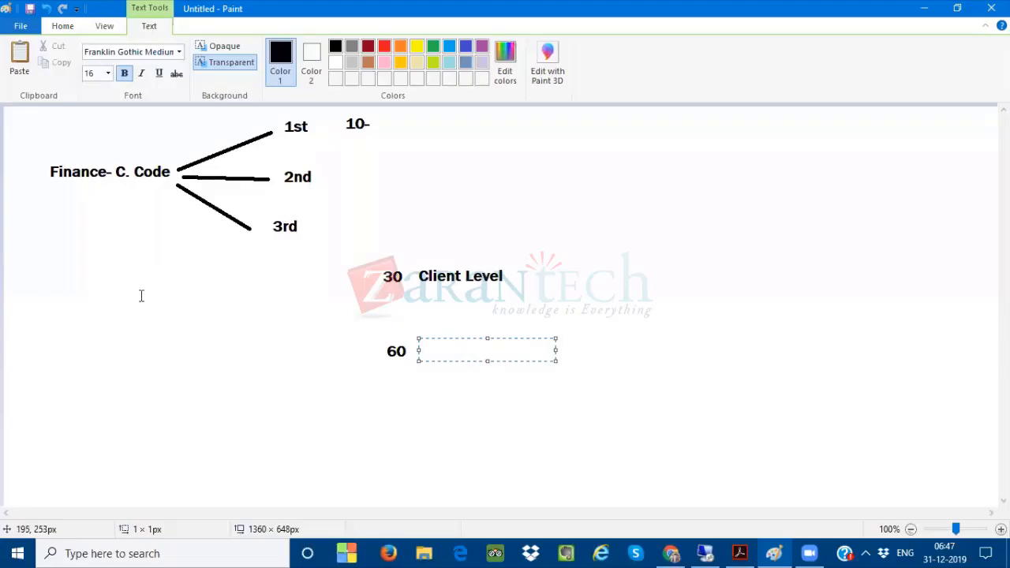
left_click(81, 317)
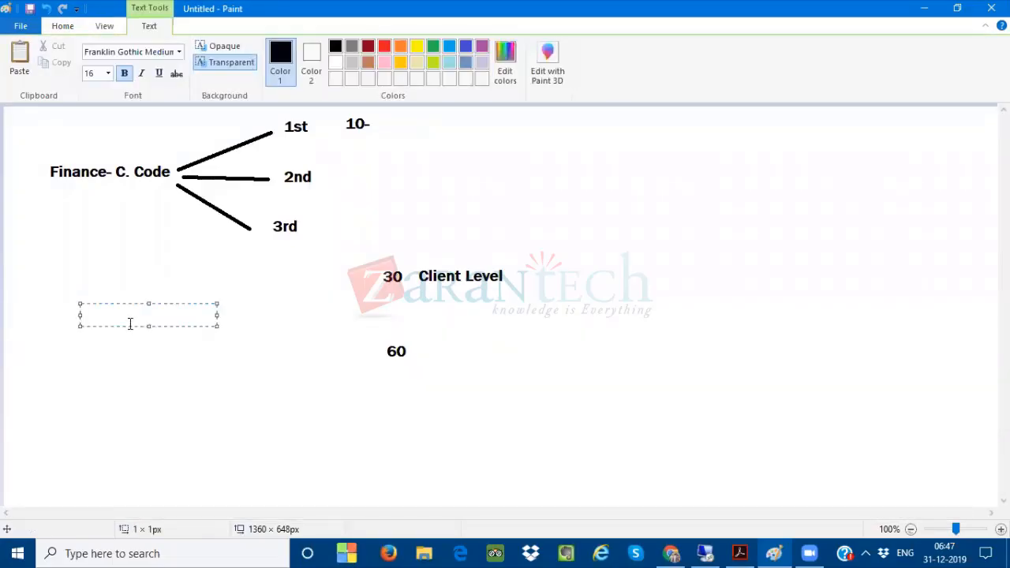
type("BKPF")
key("Return")
key("Return")
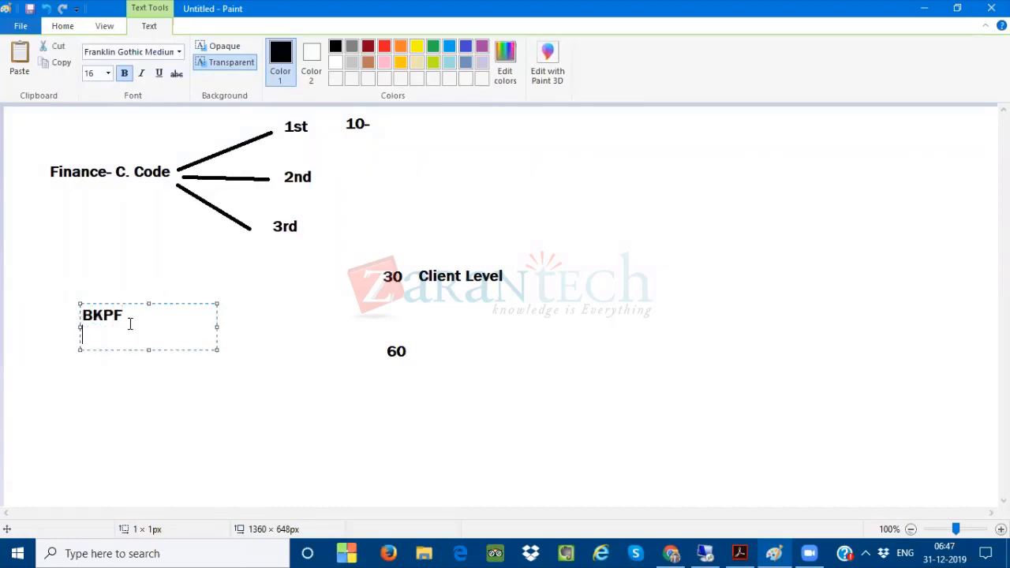
type("BSEG")
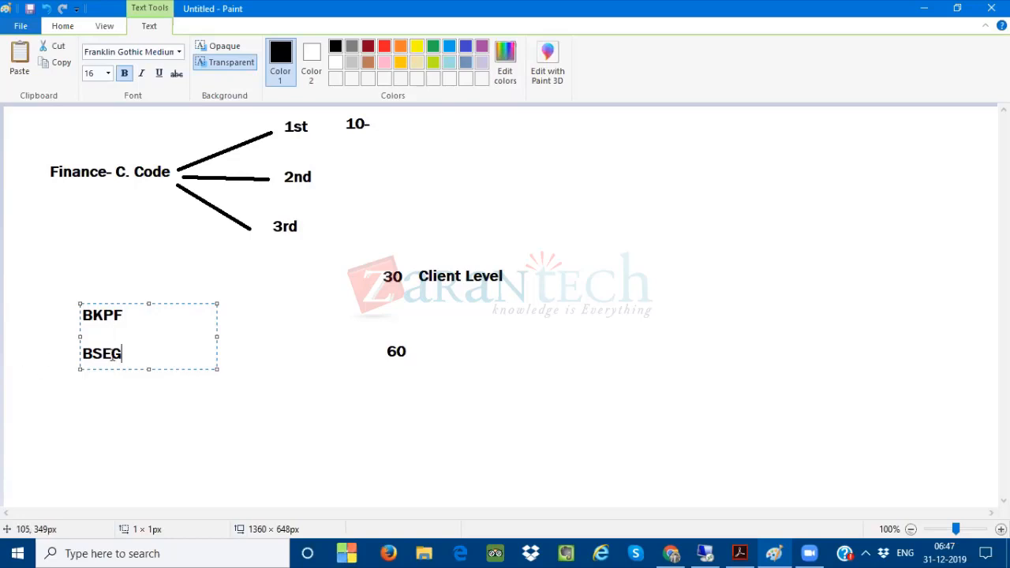
left_click_drag(129, 354, 72, 353)
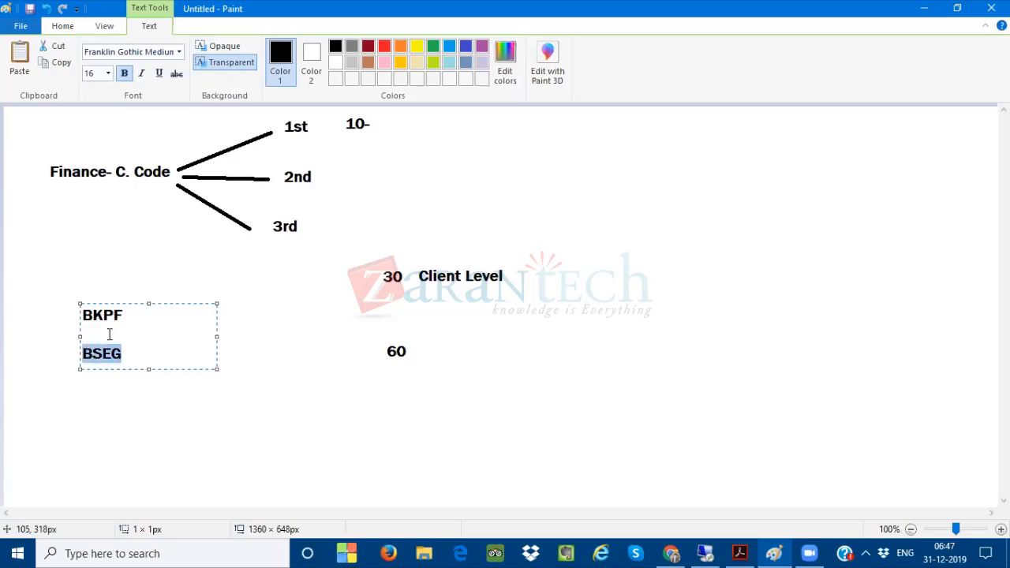
left_click_drag(129, 314, 80, 314)
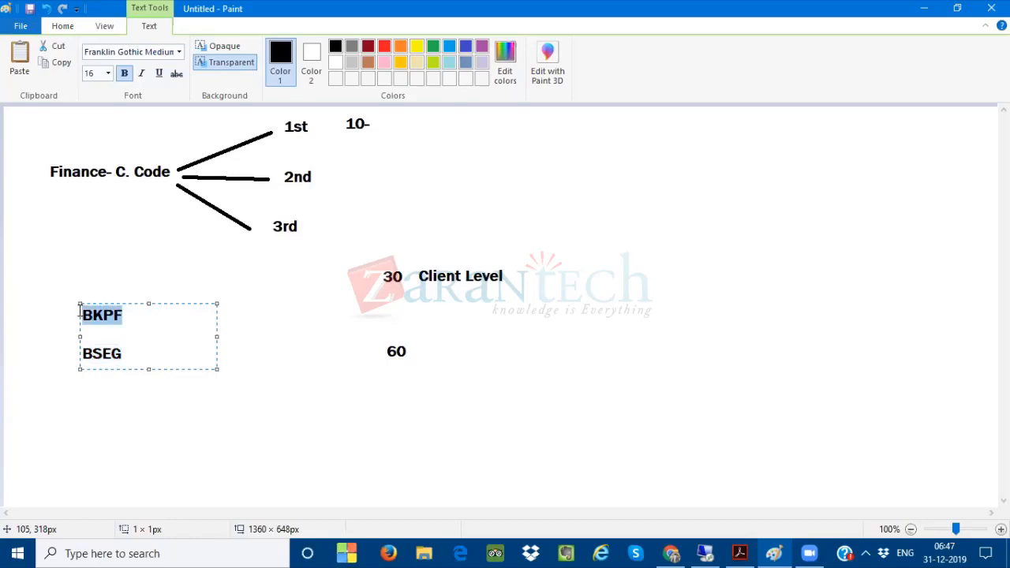
key("alt+Tab")
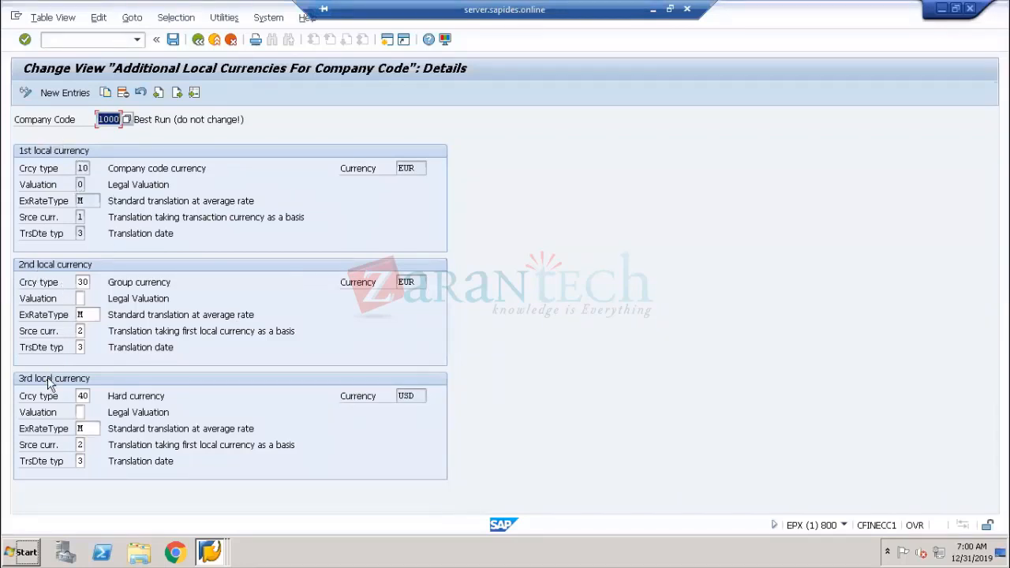
key("alt+Tab")
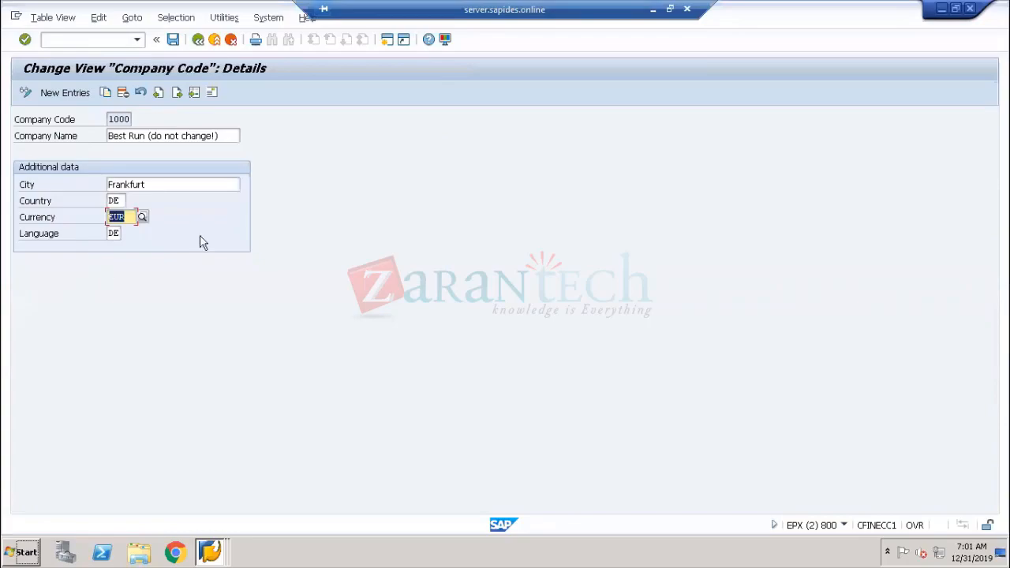
key("alt+Tab")
left_click(654, 9)
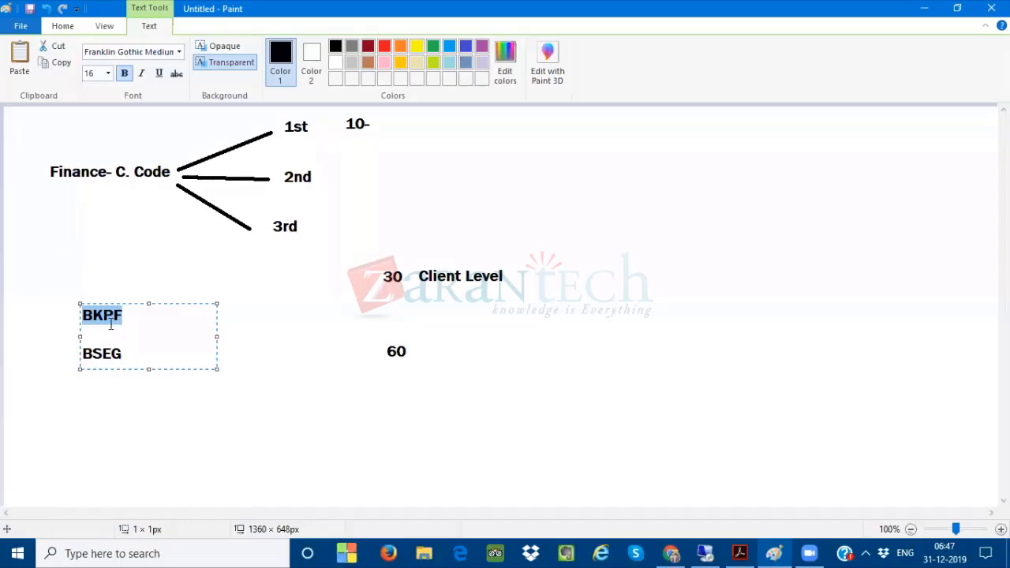
left_click_drag(124, 351, 68, 353)
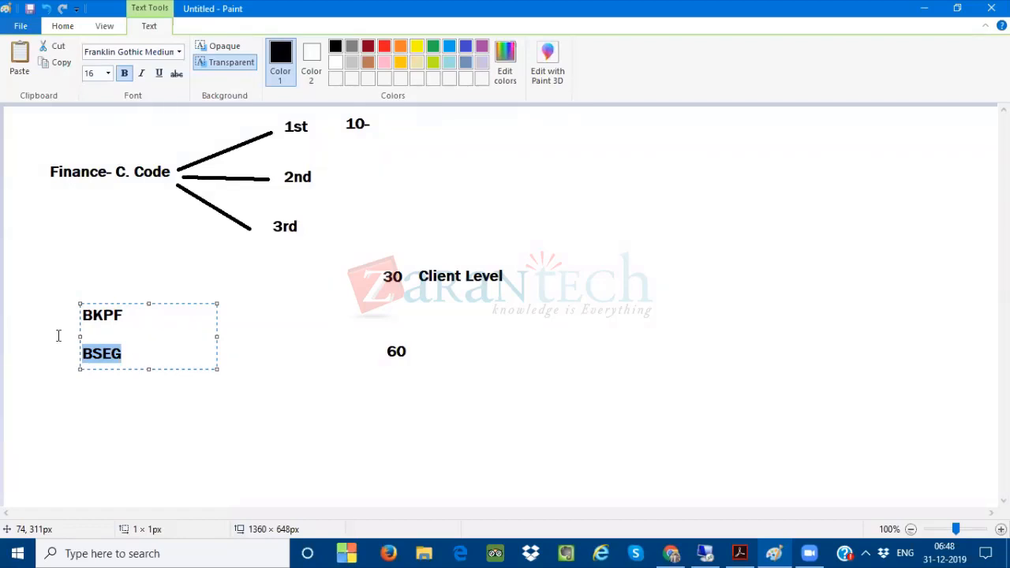
Delete the '30 Client Level' and '60' labels from the diagram
left_click(511, 309)
left_click(100, 59)
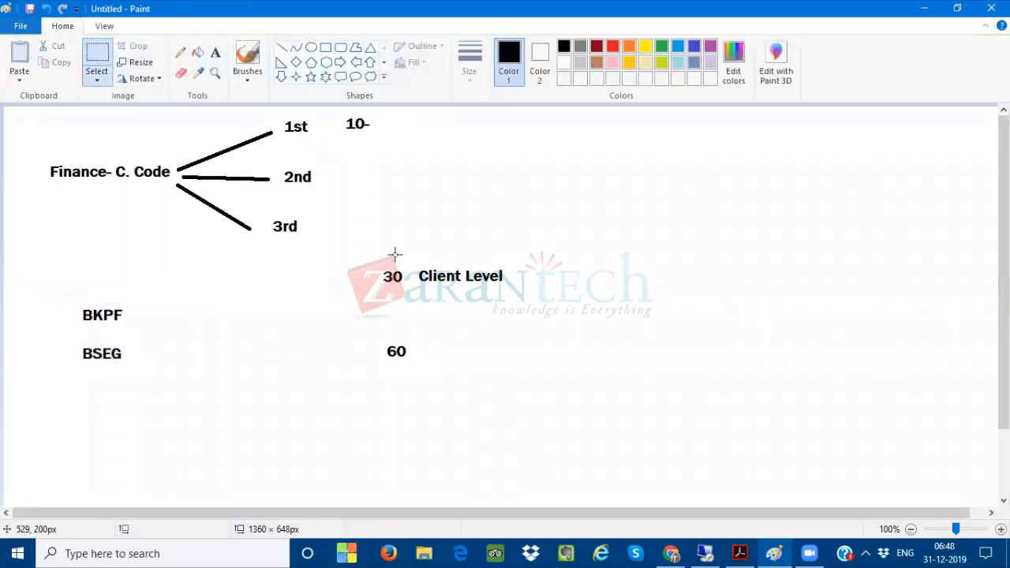
left_click_drag(359, 253, 524, 376)
key("Delete")
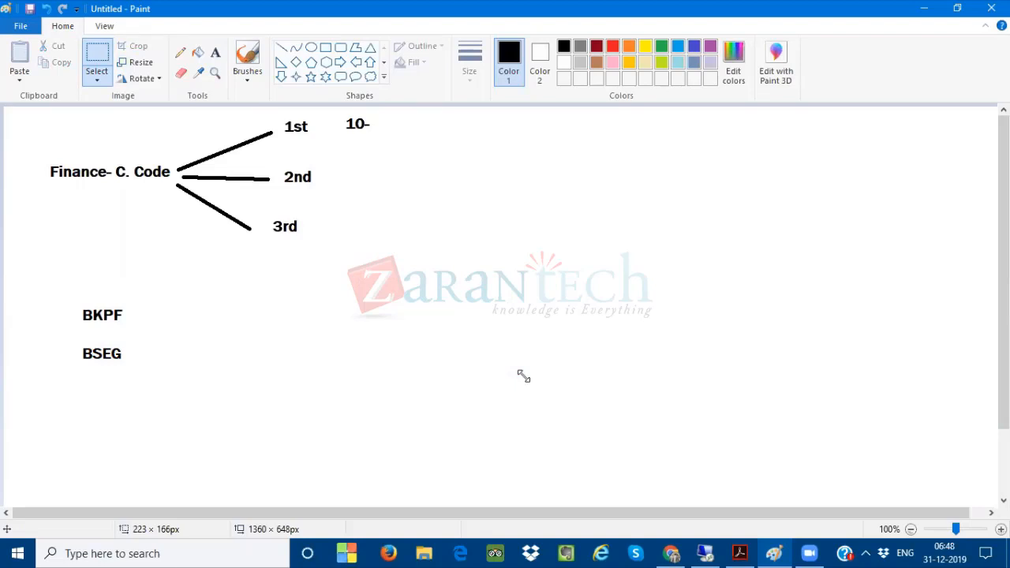
Add the text 'Central Curr. Config.' to the right of the currency branches
left_click(216, 52)
left_click(413, 169)
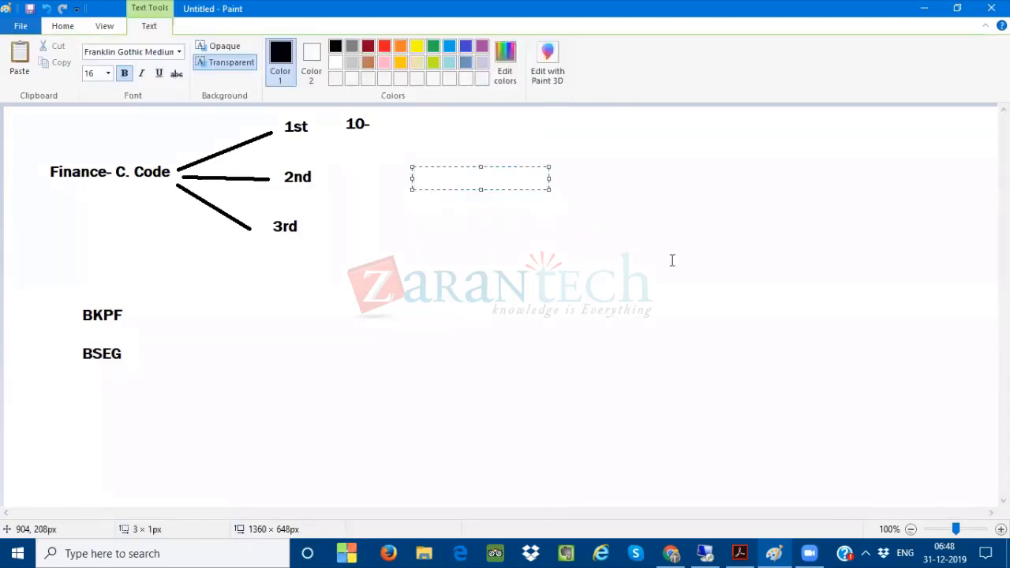
type("Cntral")
key("BackSpace")
key("BackSpace")
key("BackSpace")
key("BackSpace")
key("BackSpace")
type("entral Curr.")
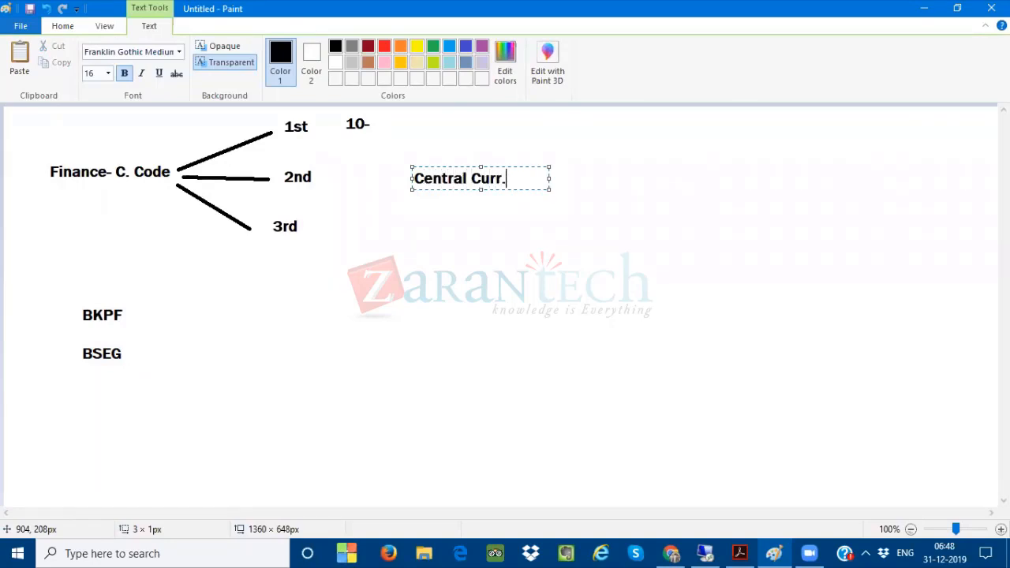
type(" Config.")
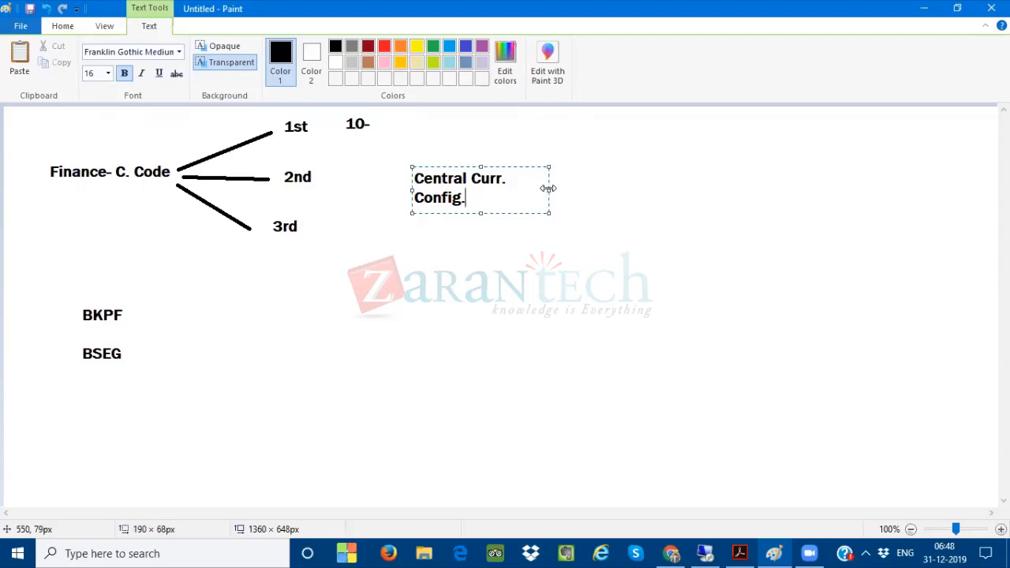
left_click_drag(548, 189, 575, 190)
left_click(583, 186)
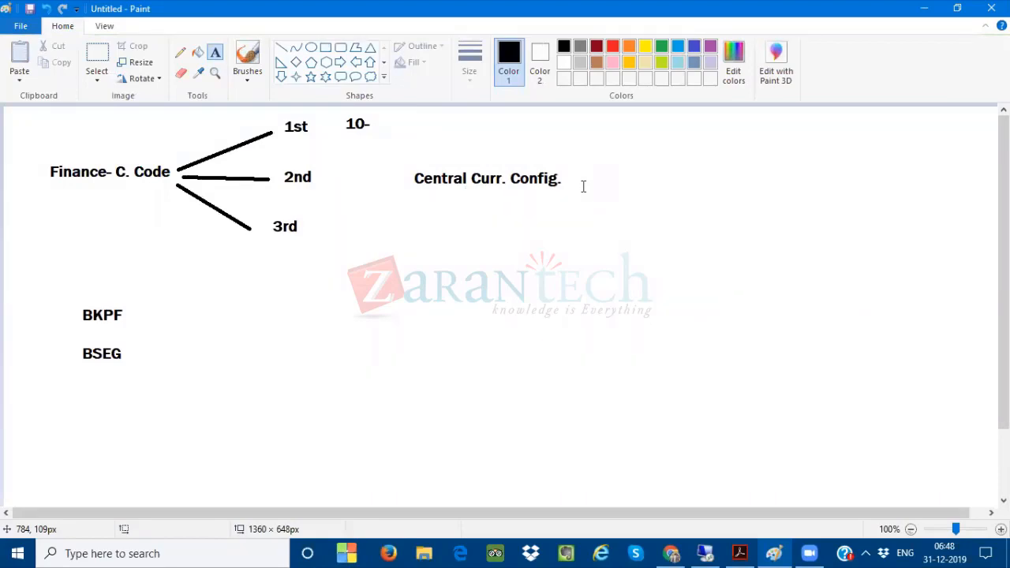
Switch back to check company code 1000 in the Additional Local Currencies window
key("alt+Tab")
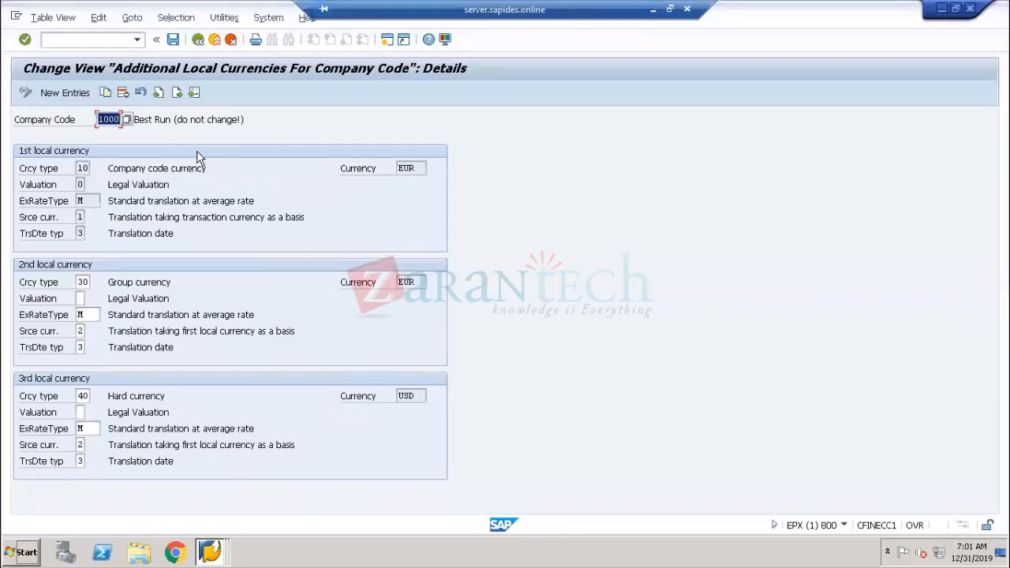
left_click(70, 125)
left_click_drag(96, 119, 137, 129)
Return to Paint and draw two lines branching down from 'Central Curr. Config.'
left_click(653, 10)
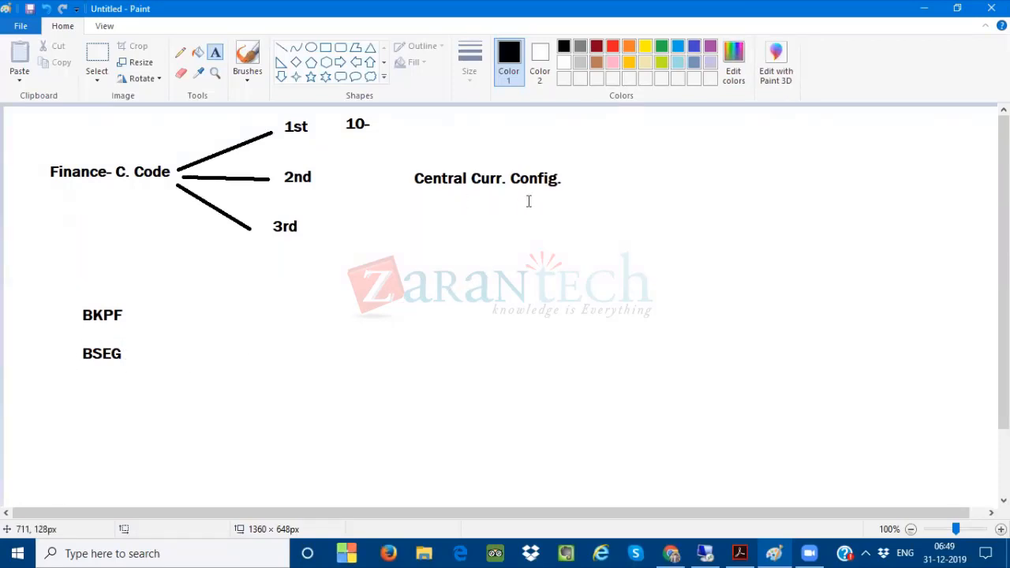
left_click(281, 47)
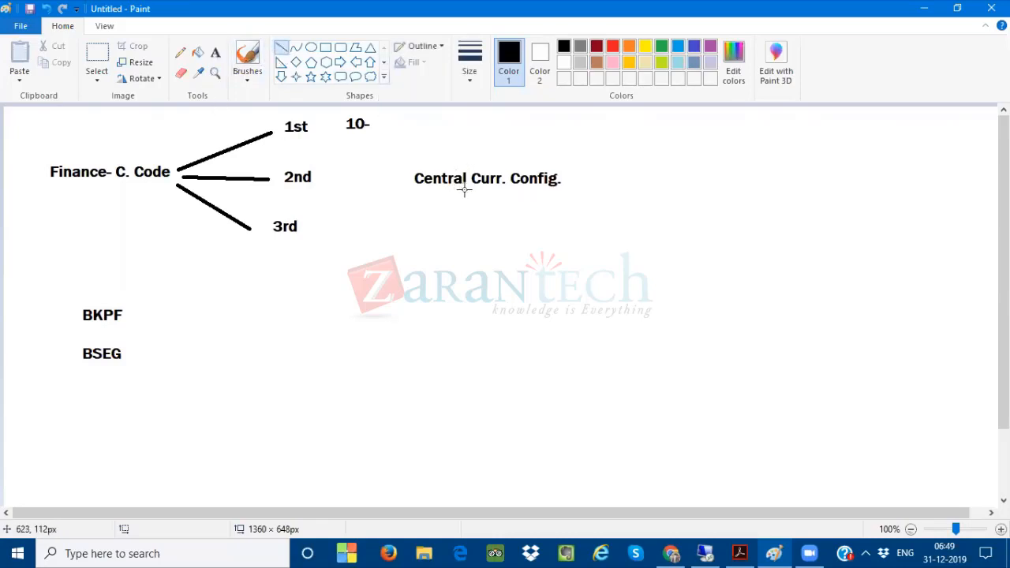
left_click_drag(465, 190, 409, 278)
left_click_drag(521, 282, 467, 187)
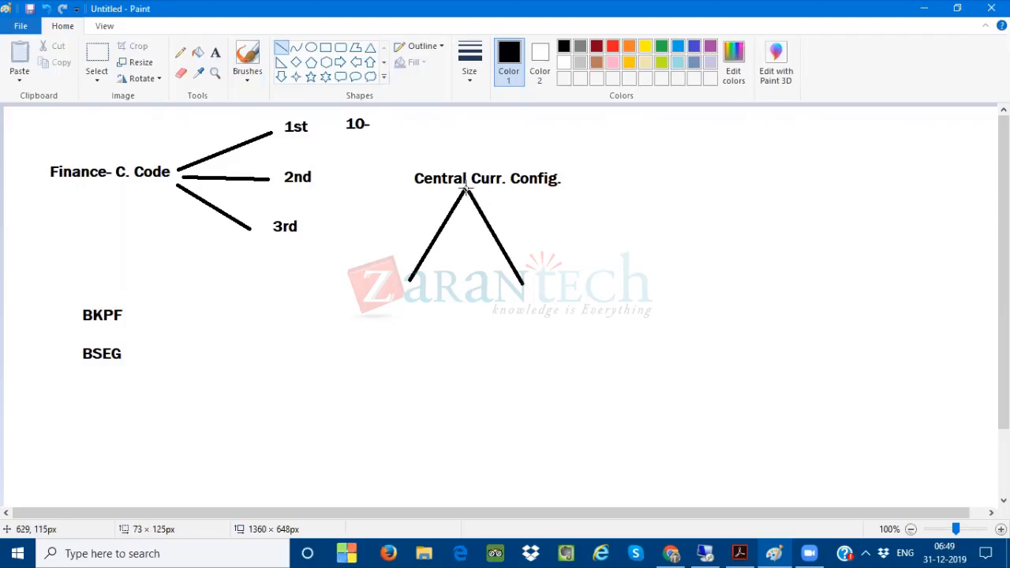
Label the left branch 'Ledger'
left_click(215, 52)
left_click_drag(384, 291, 521, 313)
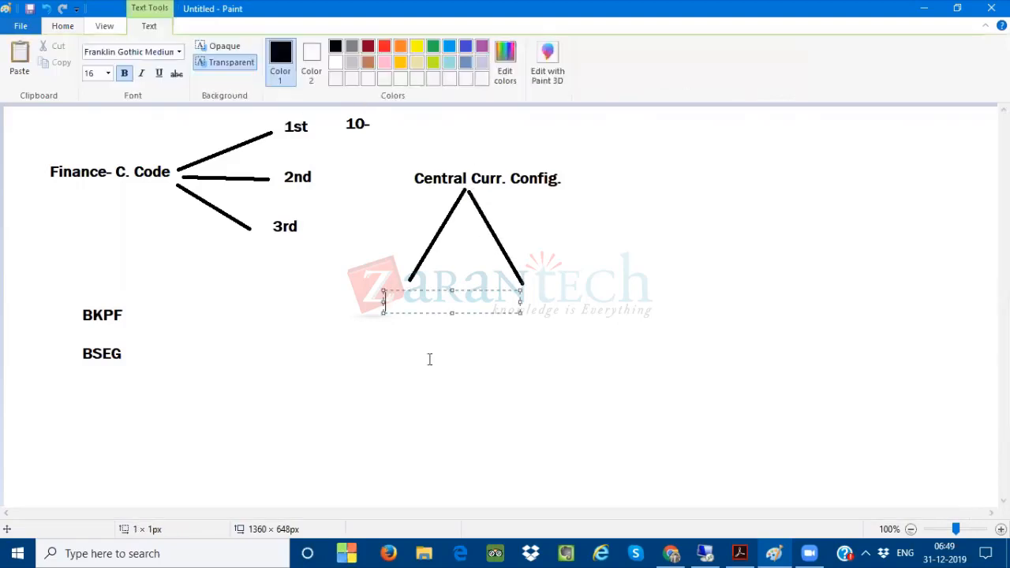
type("Ledger")
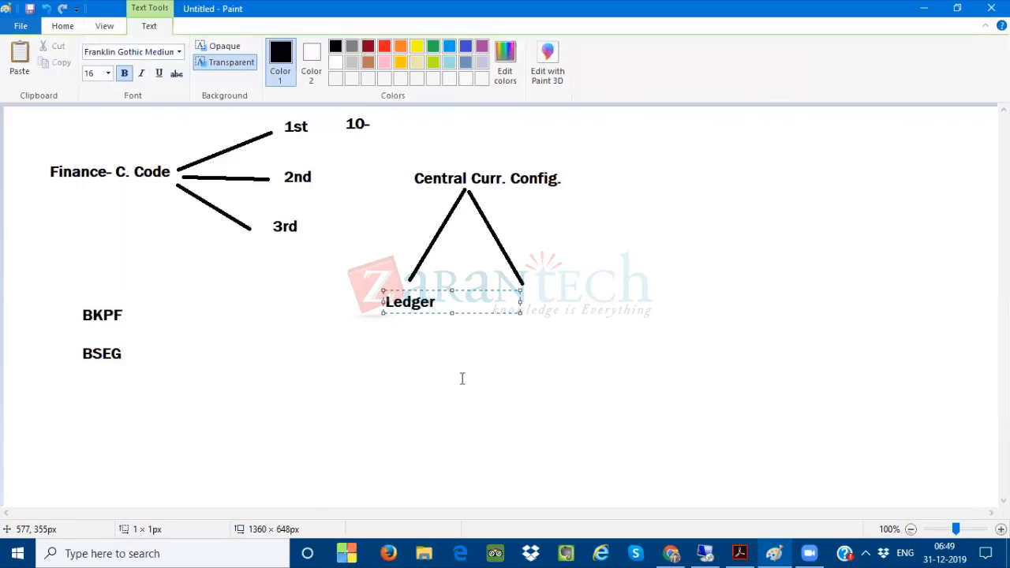
left_click(507, 367)
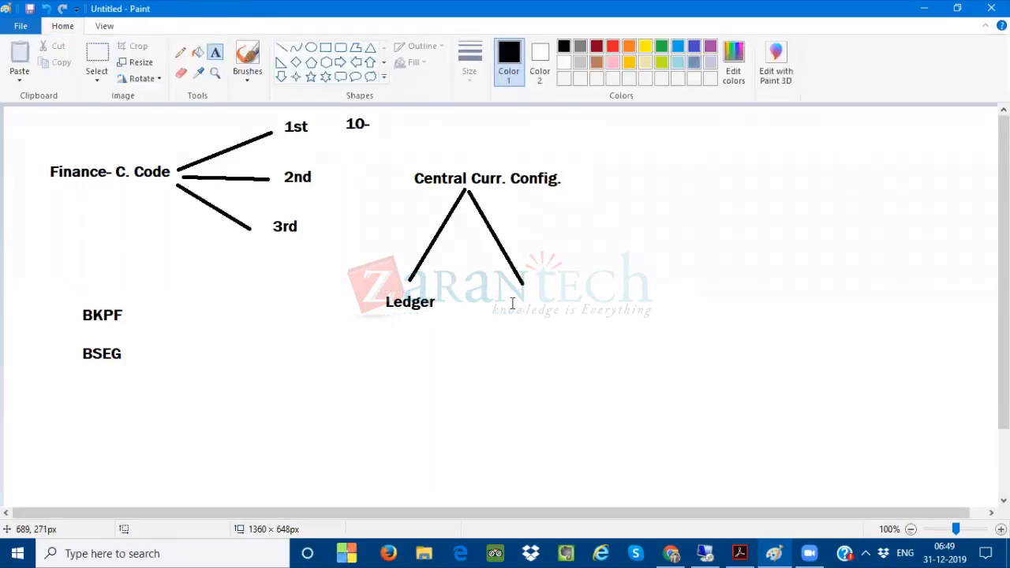
Label the right branch 'C.Code'
left_click(509, 292)
type("C")
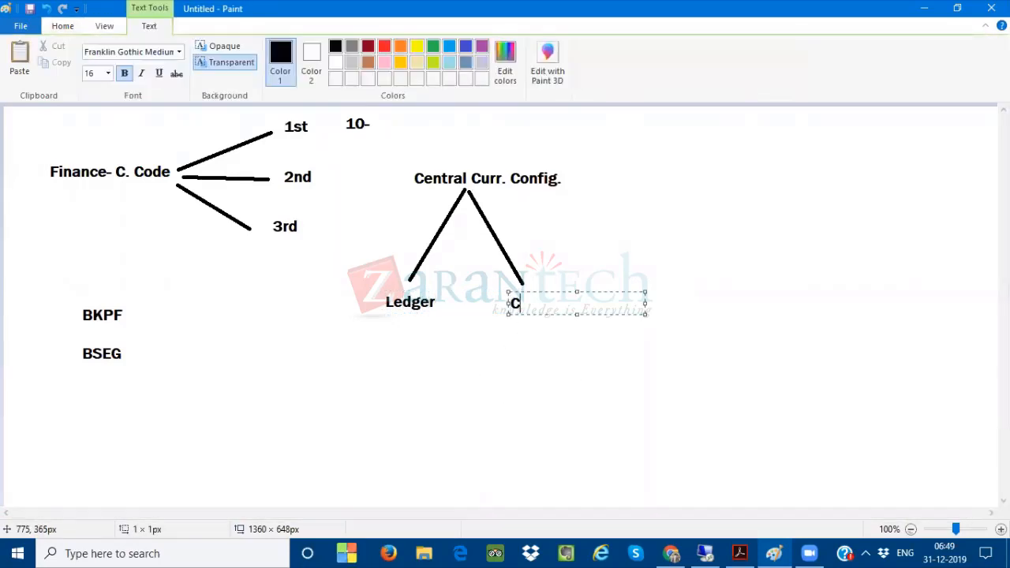
type(".Code")
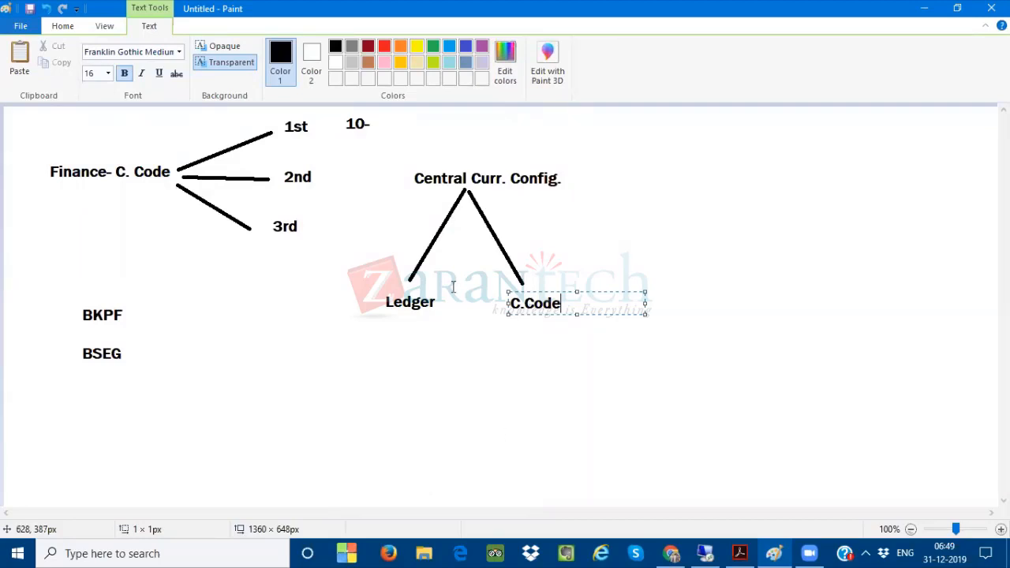
left_click(595, 212)
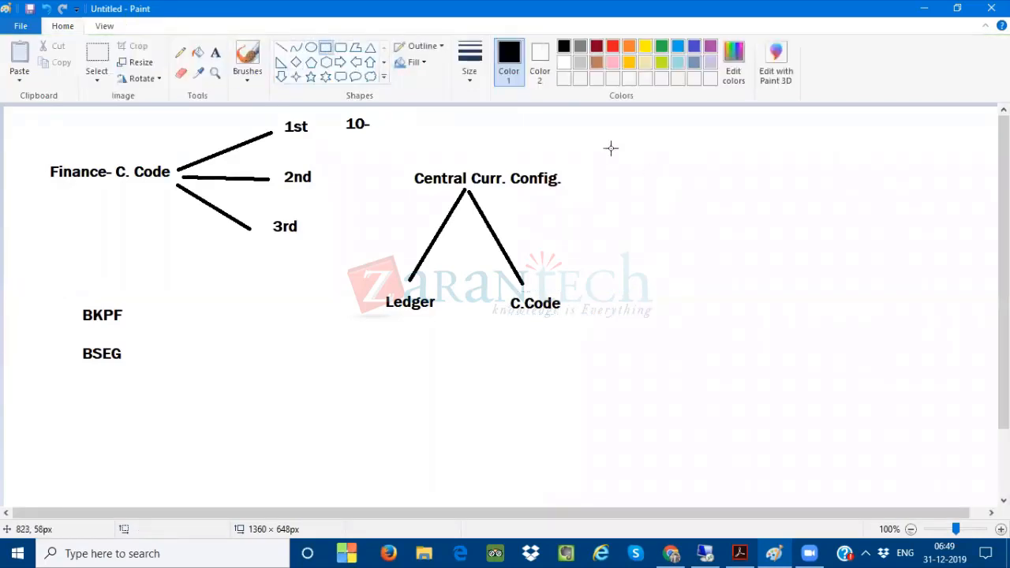
Draw a rectangle about 299 × 94 px to the right and write ACDOCA inside it
mouse_move(591, 143)
left_mouse_down()
mouse_move(630, 207)
mouse_move(814, 214)
left_mouse_up()
left_click(216, 53)
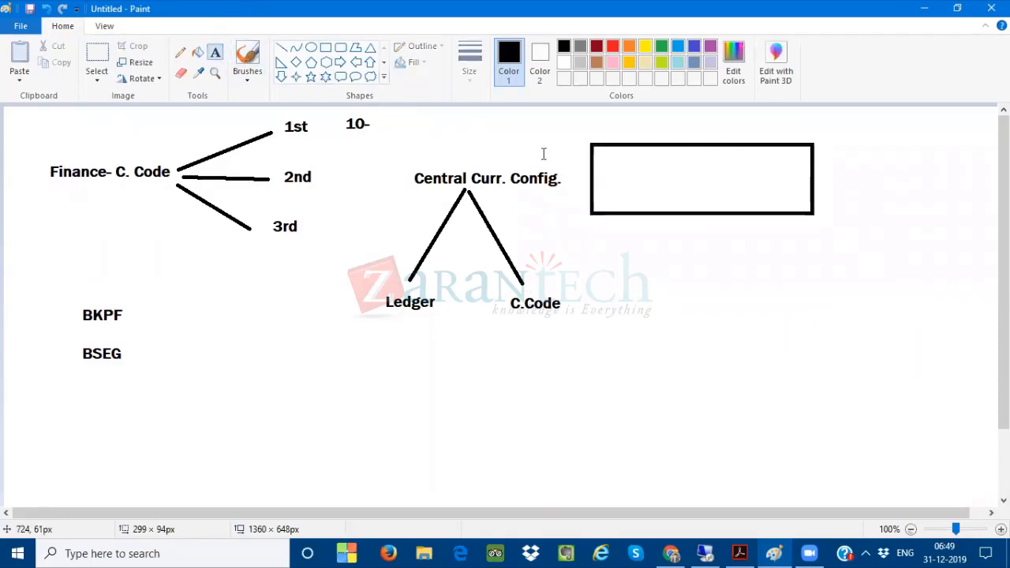
left_click(641, 180)
type("ACDOCA")
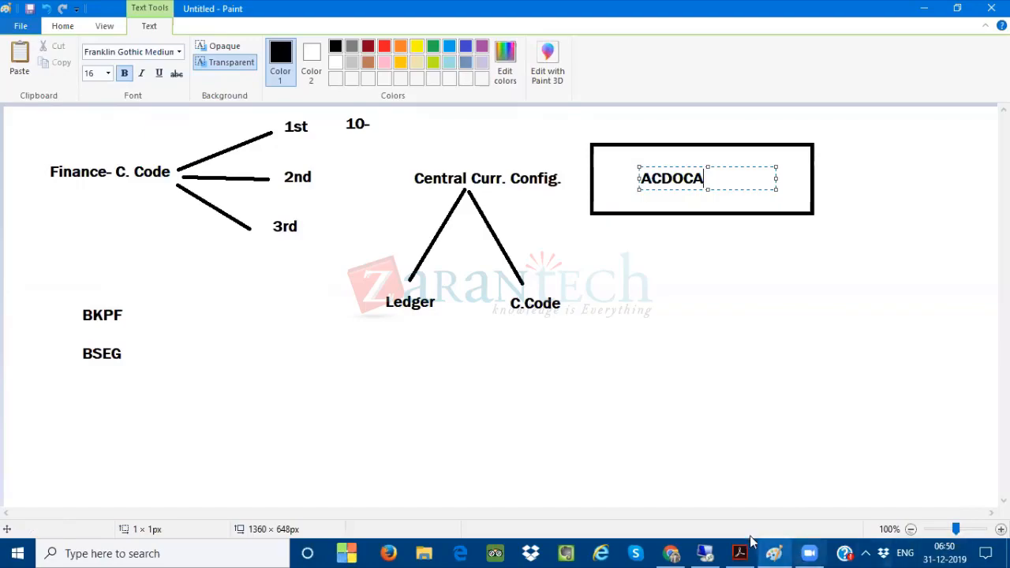
Return to the Additional Local Currencies window and re-check company code 1000's currency entries
left_click(711, 552)
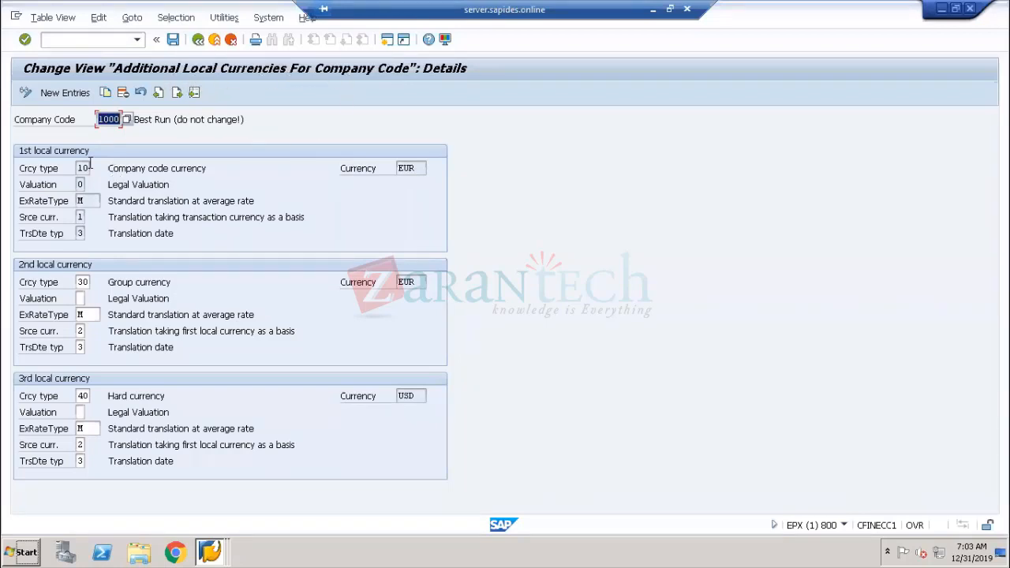
left_click(62, 124)
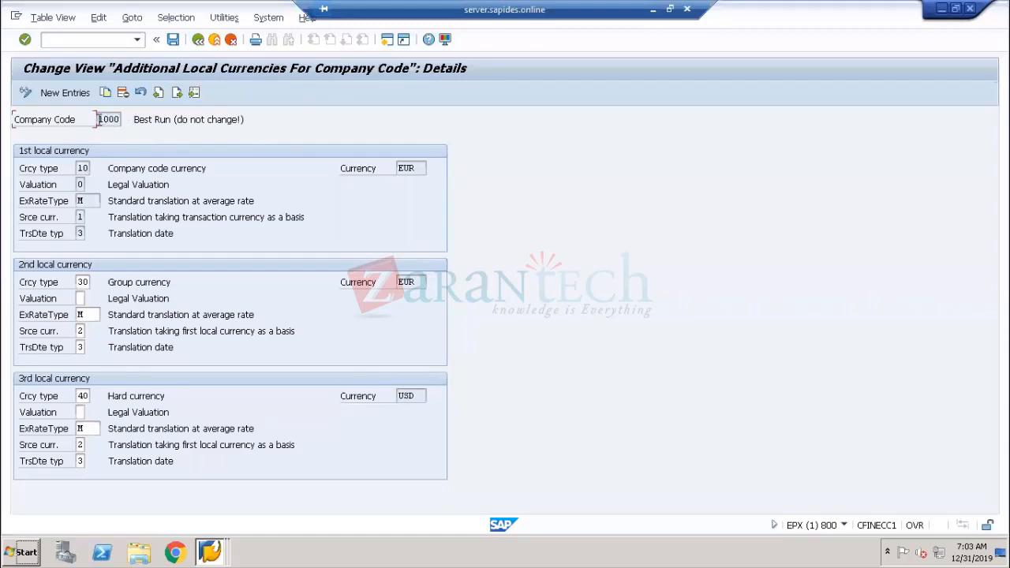
double_click(100, 119)
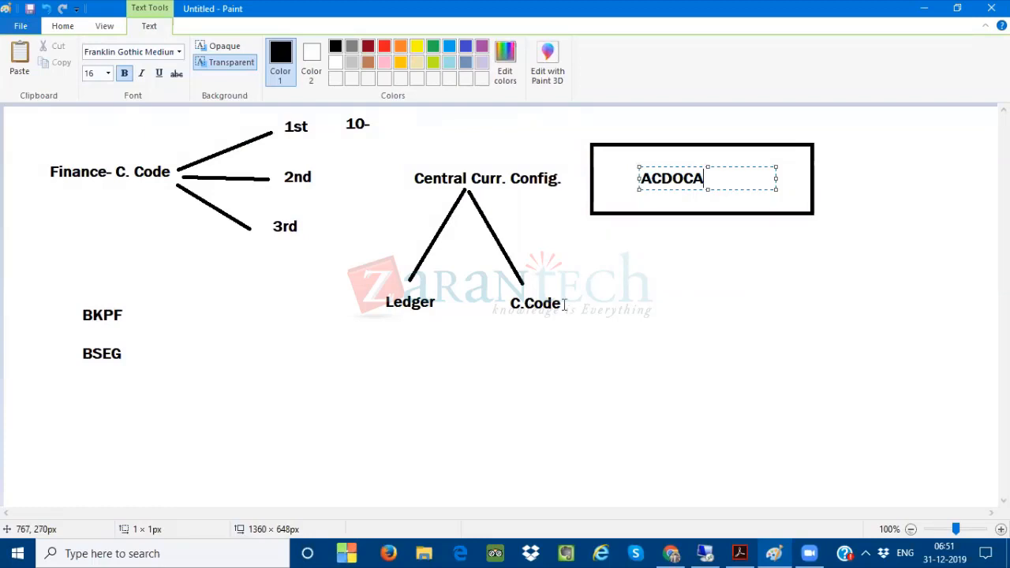
Centre the ACDOCA label within the rectangle and pick the Rectangle shape tool
left_click(641, 178)
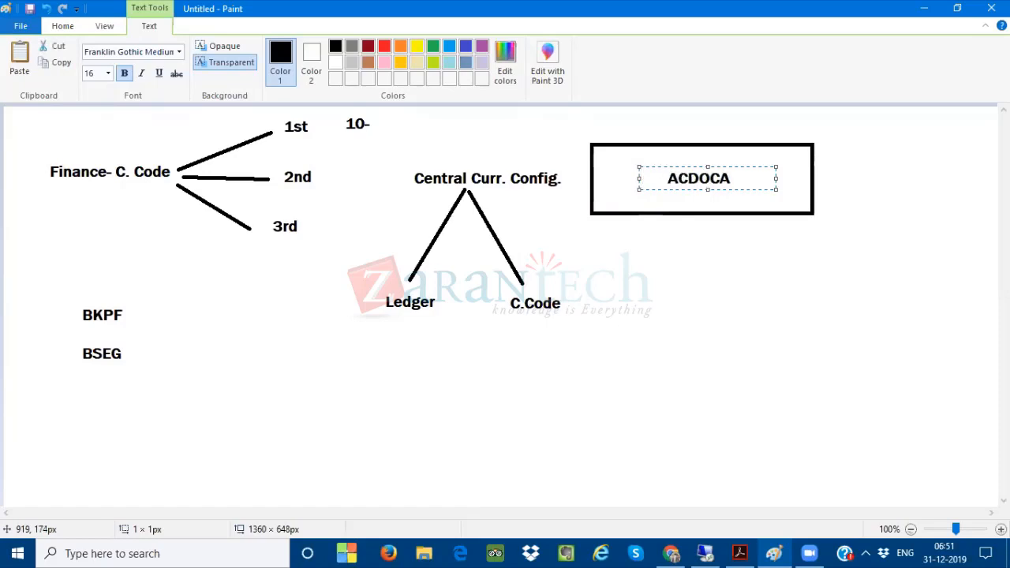
left_click(172, 132)
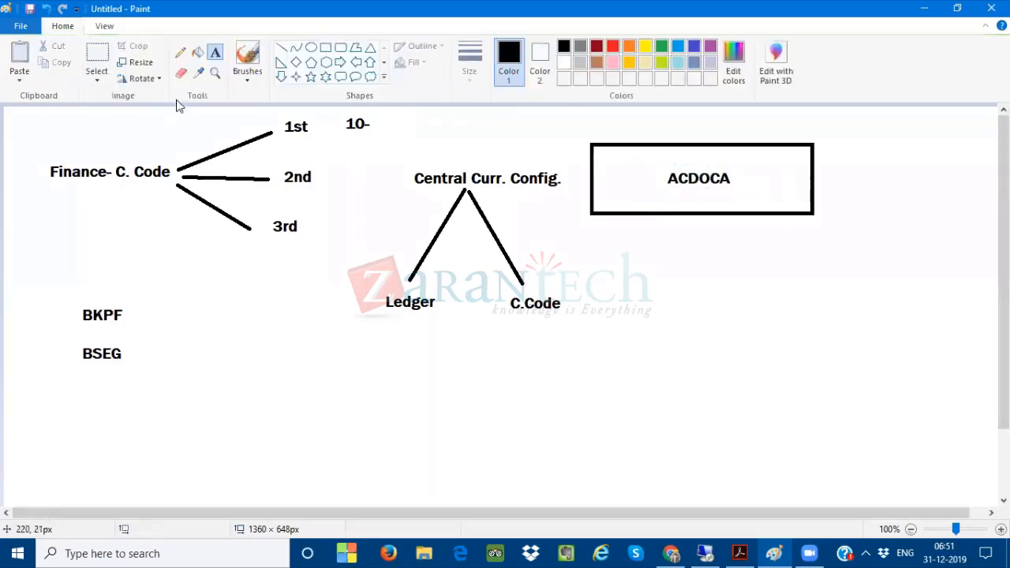
left_click(325, 47)
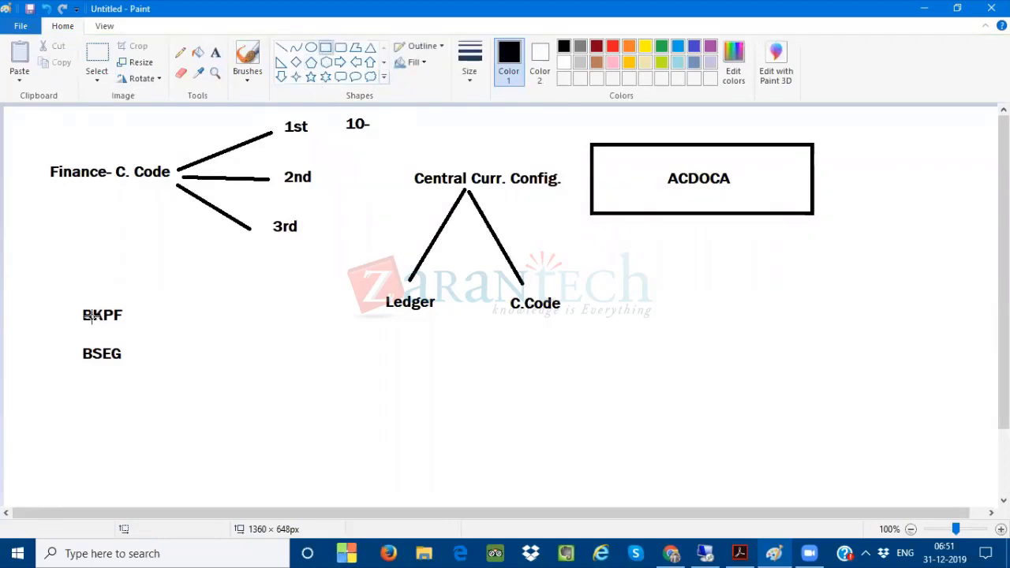
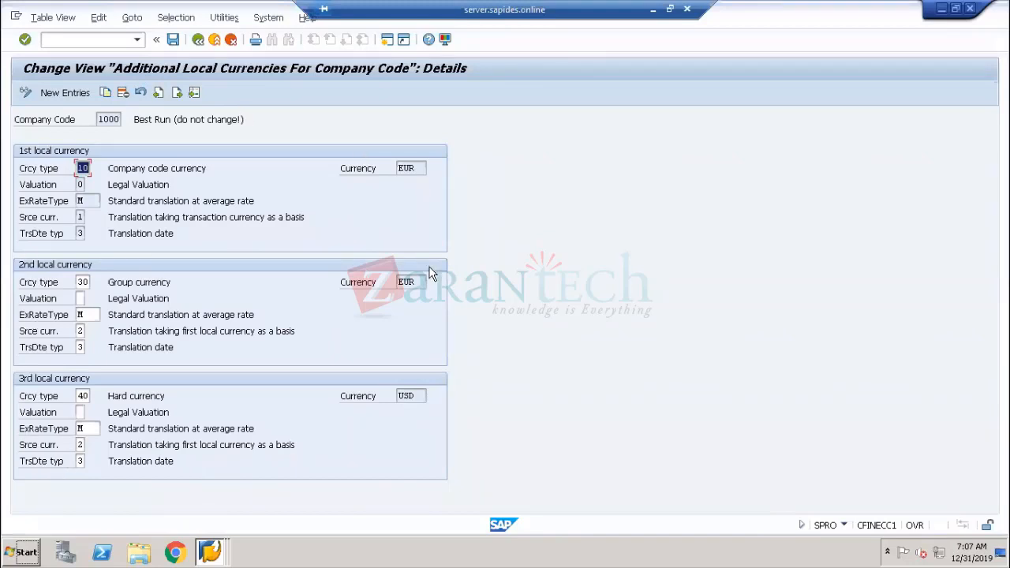
Switch to the Display IMG session and expand Financial Accounting Global Settings > Ledgers > Ledger to Define Settings for Ledgers and Currency Types
right_click(210, 552)
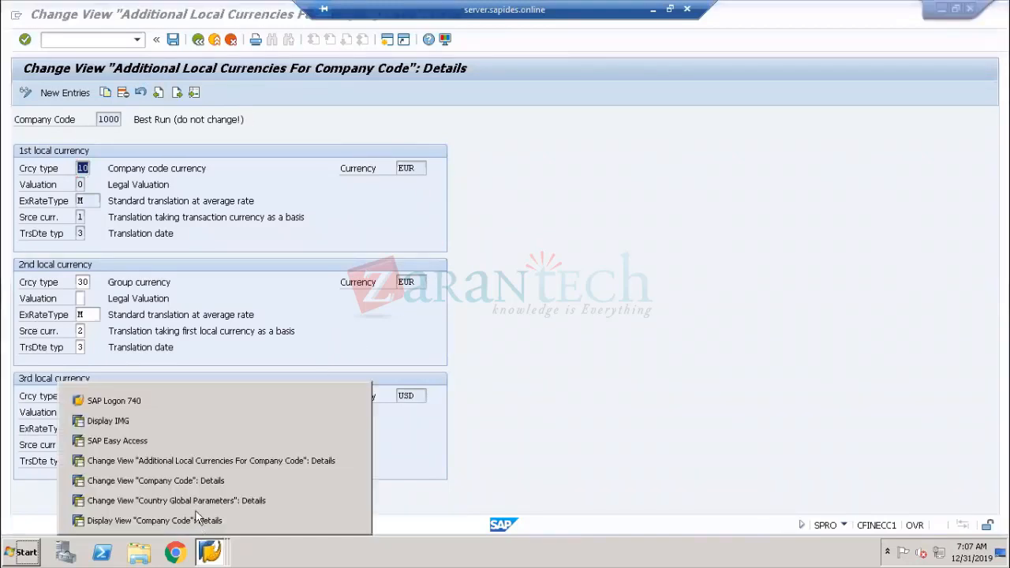
left_click(158, 421)
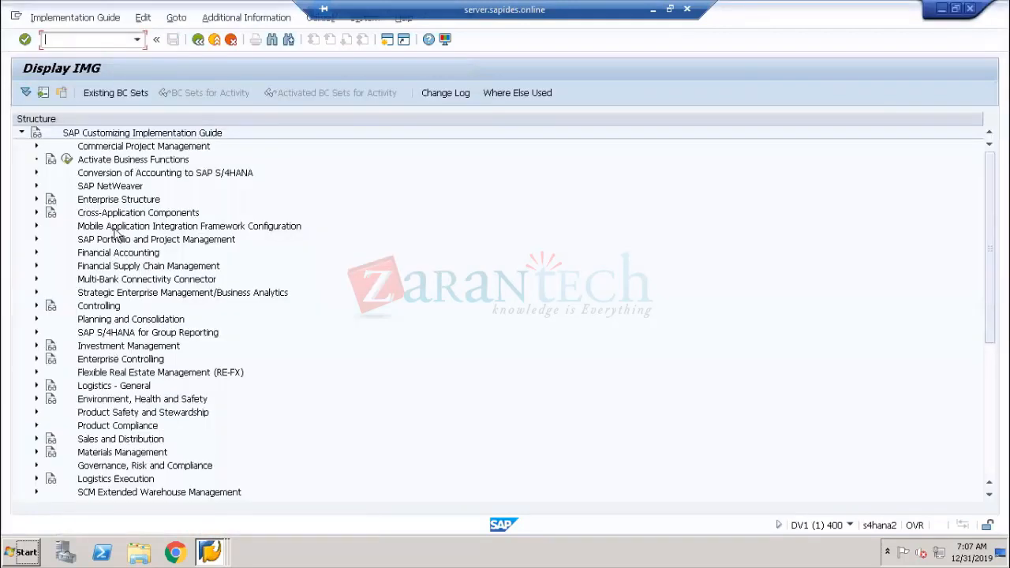
left_click(89, 253)
left_click(36, 254)
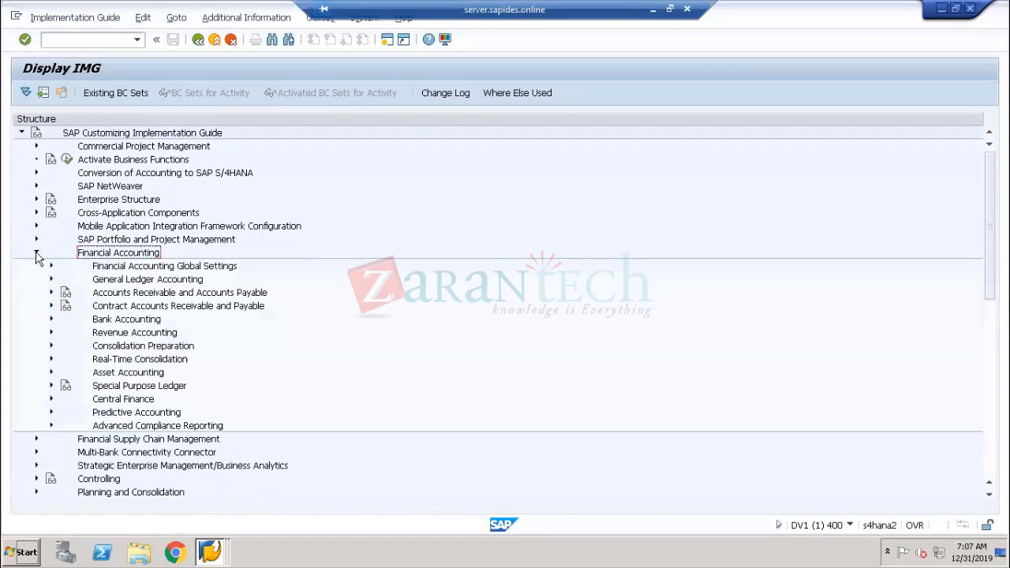
left_click(50, 268)
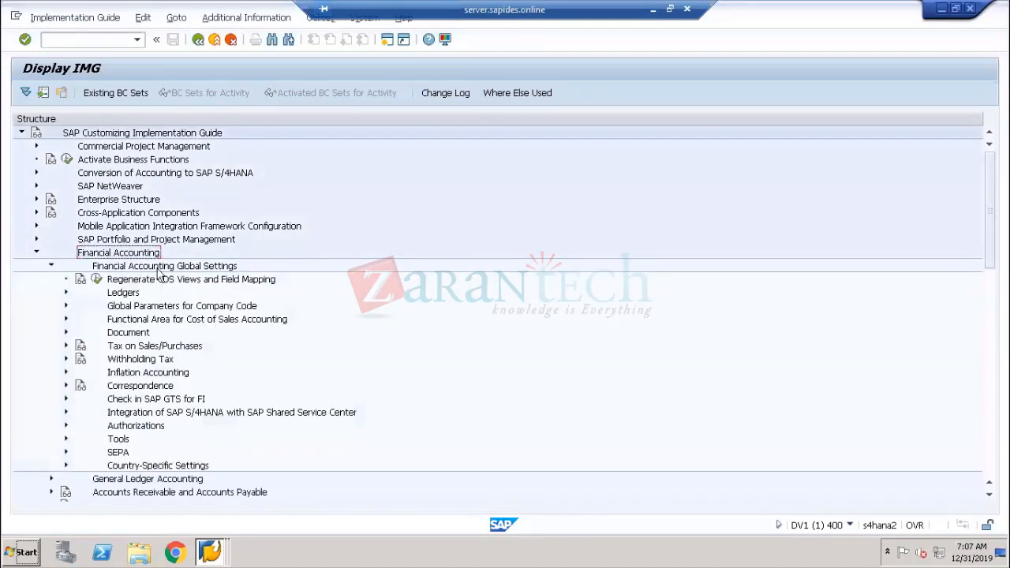
left_click(66, 293)
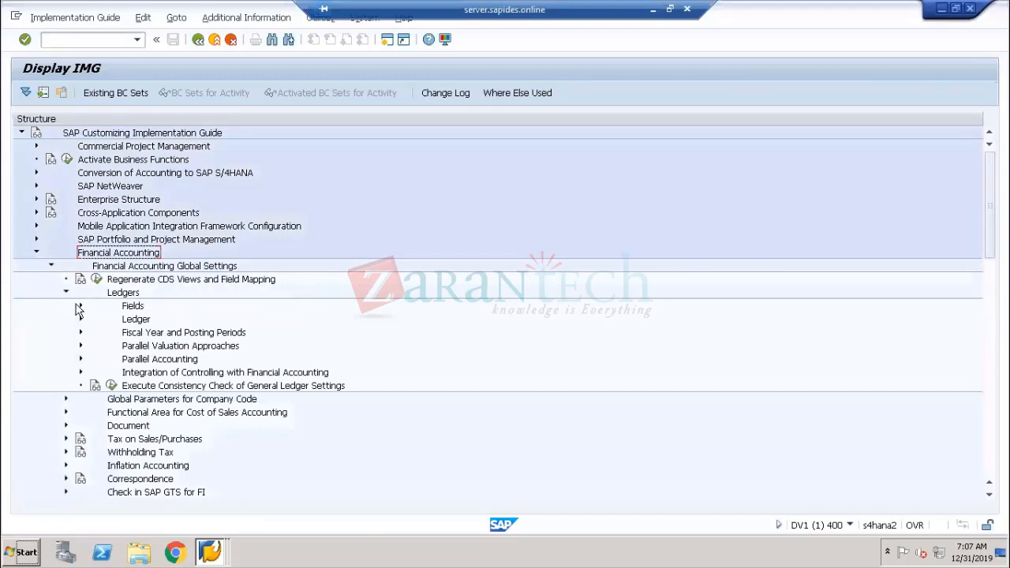
left_click(80, 306)
left_click(80, 306)
left_click(80, 320)
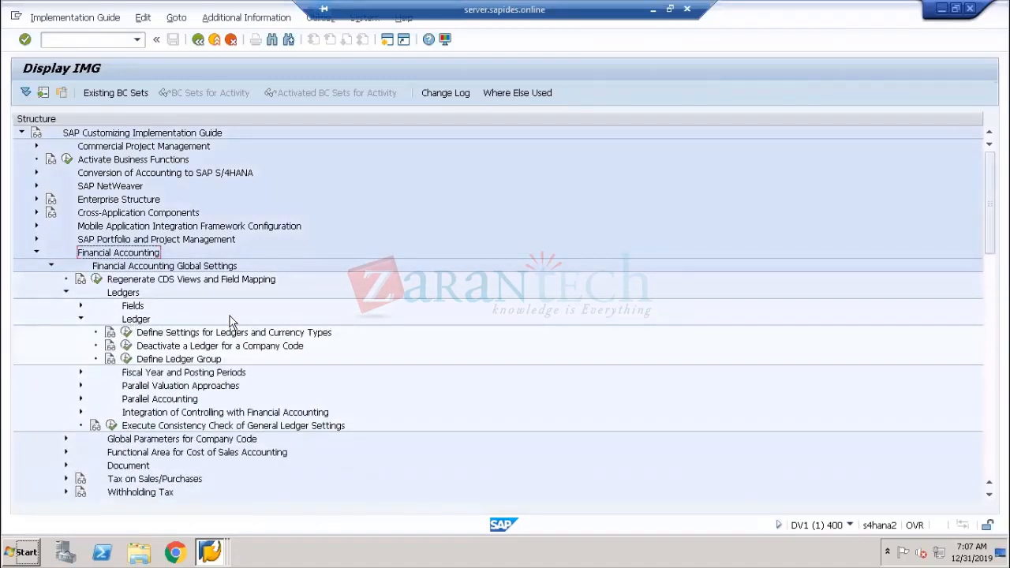
left_click(189, 335)
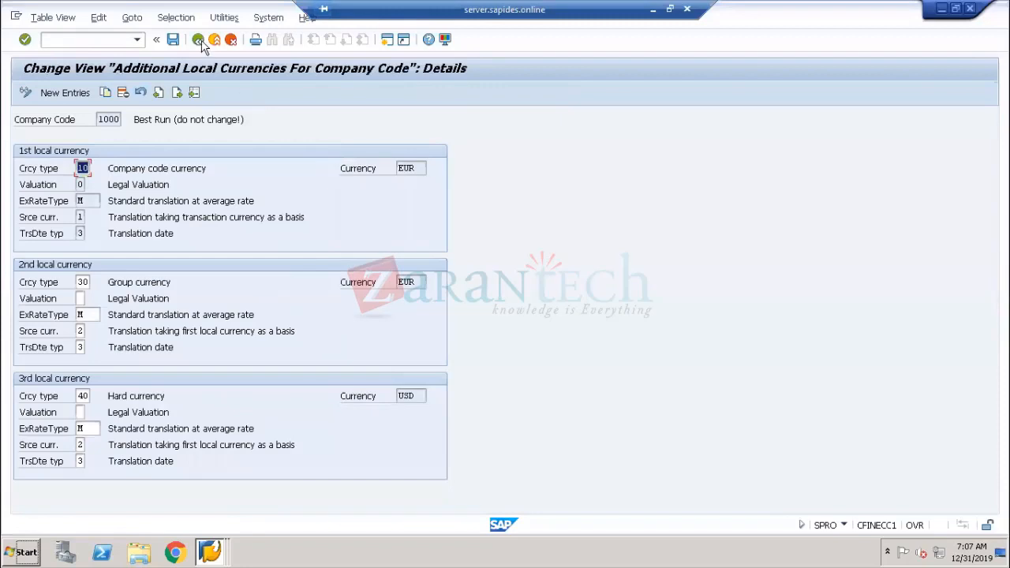
Go back to the older IMG session showing the Financial Accounting (New) Ledger activities
left_click(199, 41)
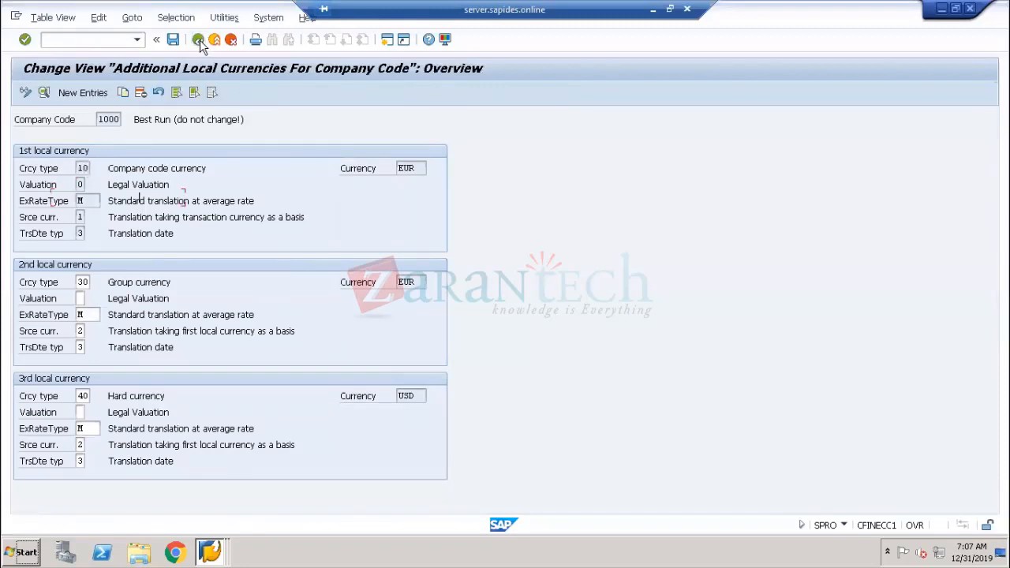
left_click(198, 39)
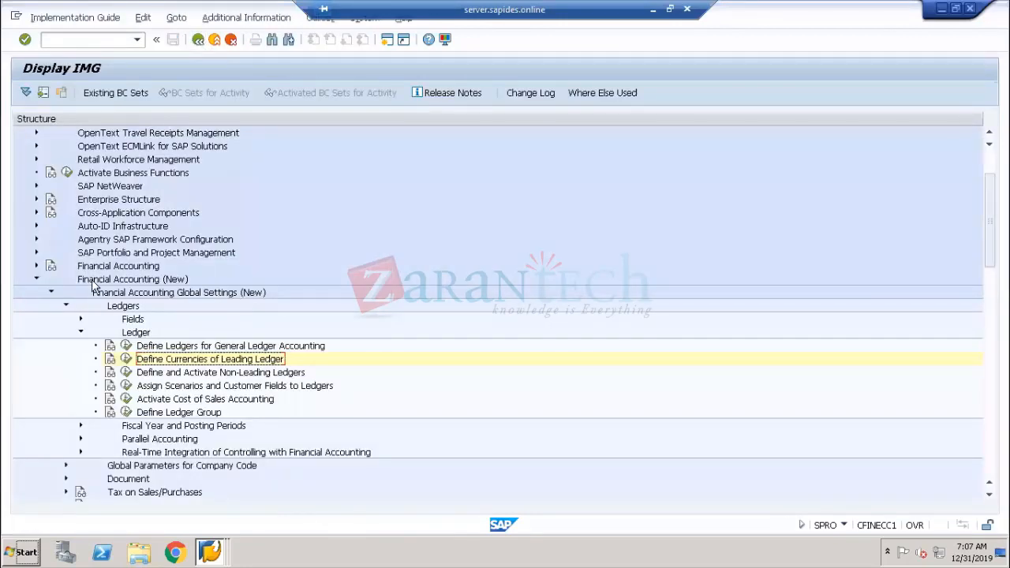
left_click(95, 281)
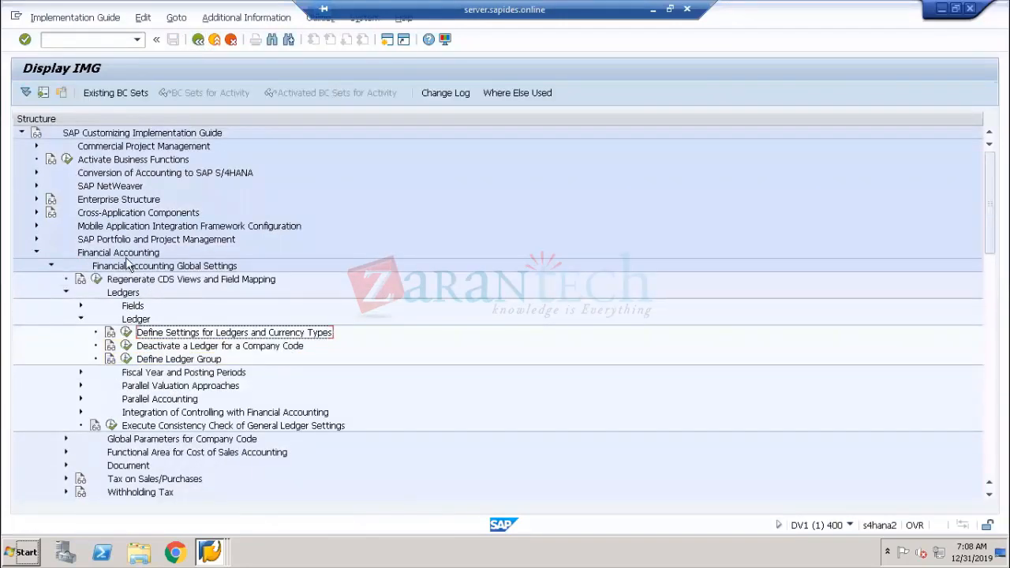
left_click(126, 254)
Alternate between both IMG sessions, comparing the Global Settings, Ledgers and Ledger nodes of each tree
key("alt+Tab")
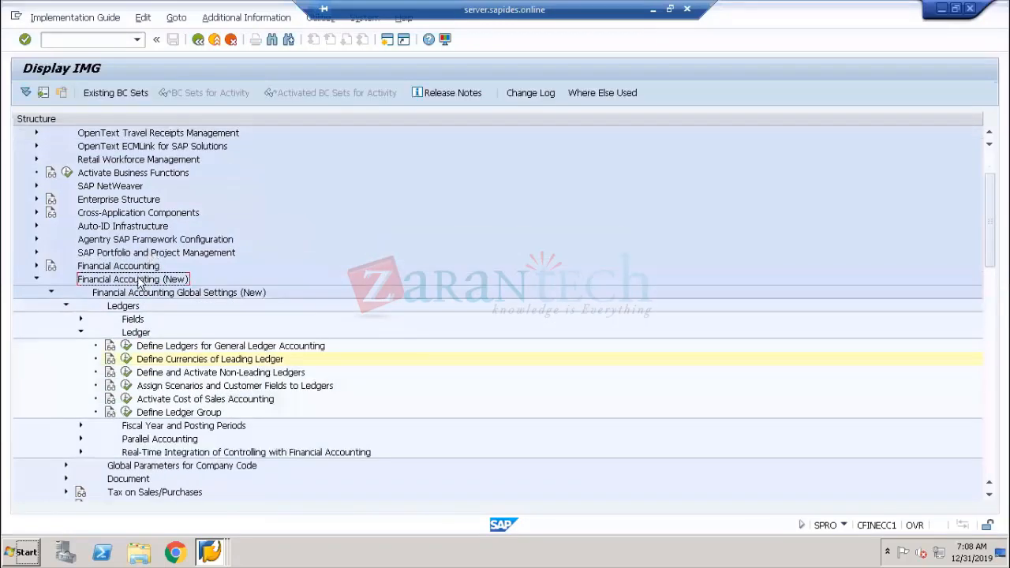
left_click(178, 292)
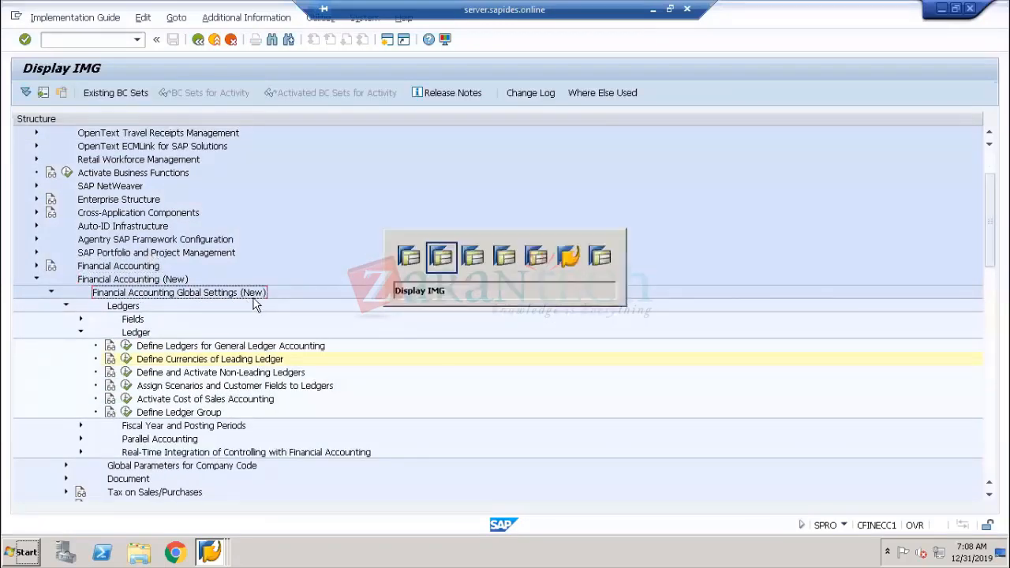
key("alt+Tab")
left_click(154, 268)
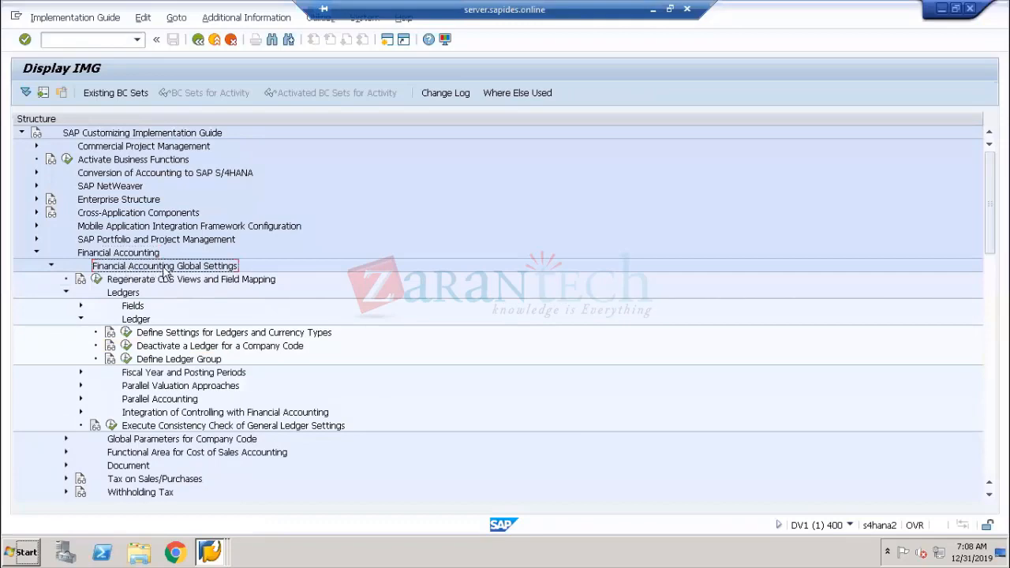
key("alt+Tab")
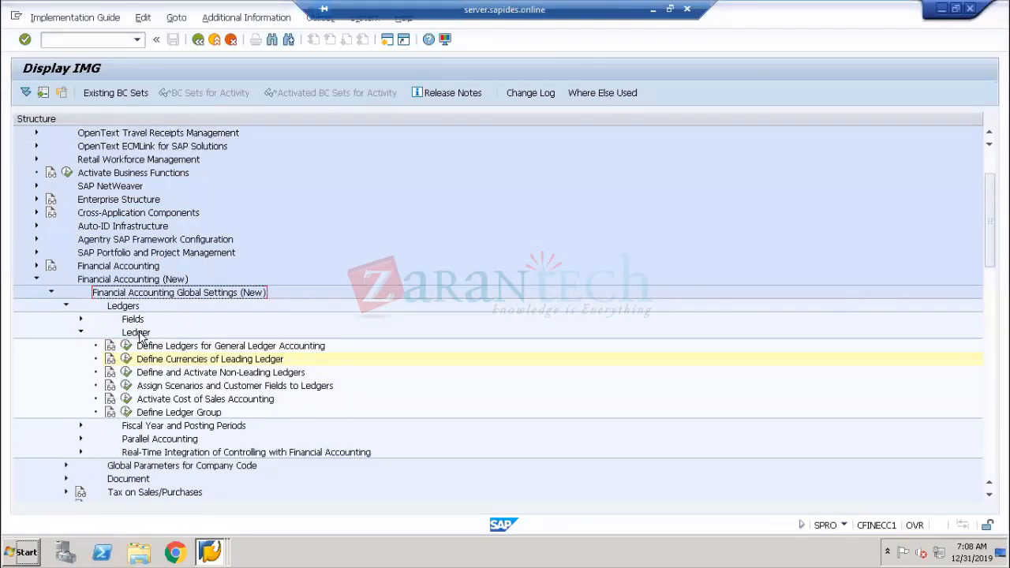
left_click(130, 307)
key("alt+Tab")
left_click(124, 293)
key("alt+Tab")
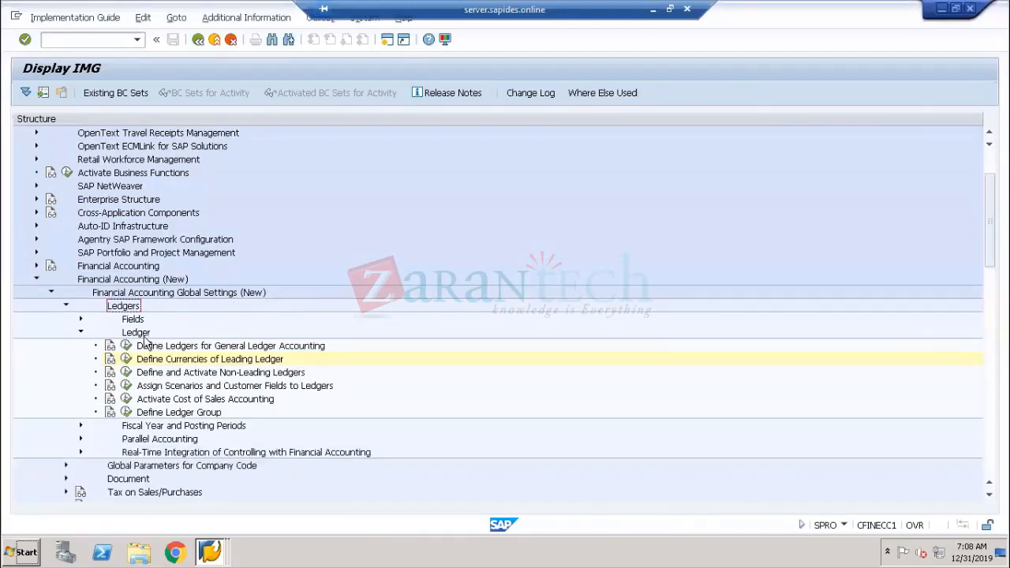
key("alt+Tab")
left_click(147, 321)
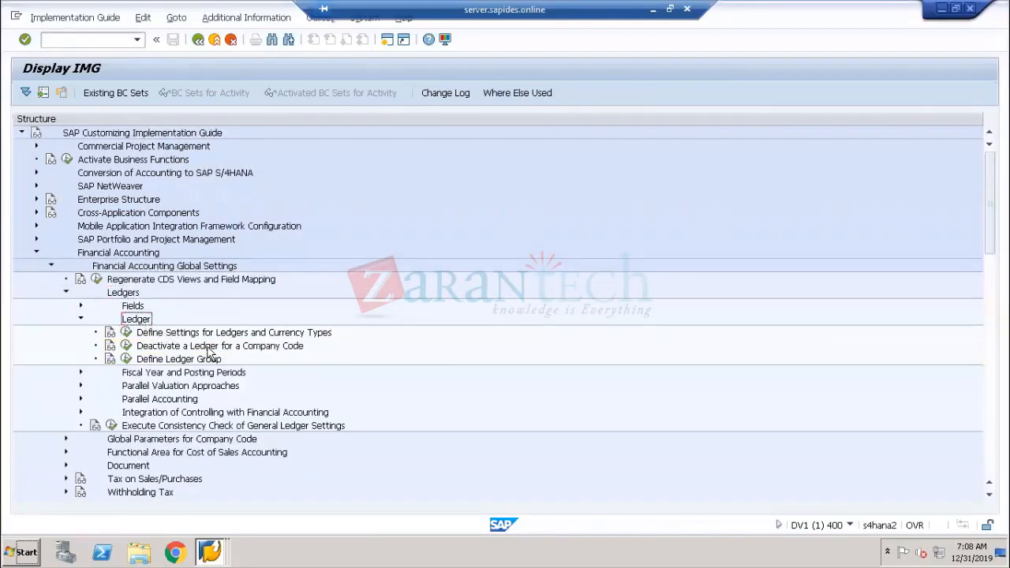
key("alt+Tab")
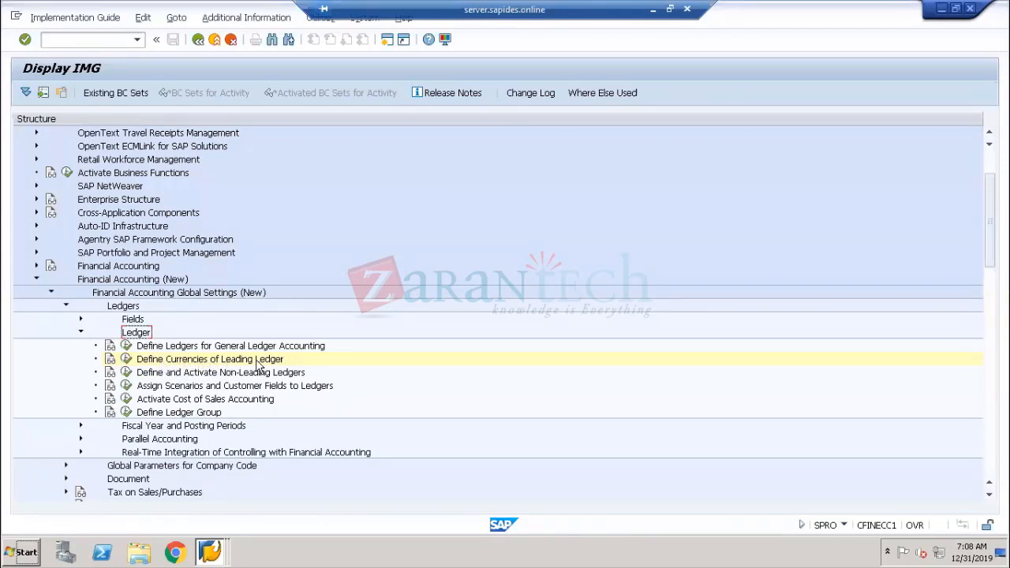
Open Define Ledgers for General Ledger Accounting in the older IMG, inspect the FAGLFLEXT totals table entry, and exit
left_click(188, 346)
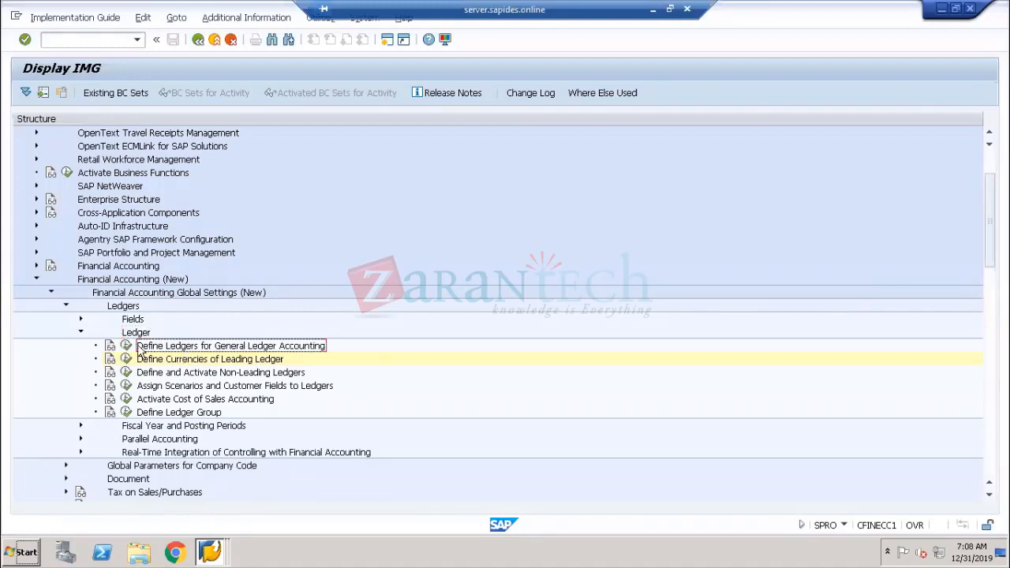
left_click(126, 346)
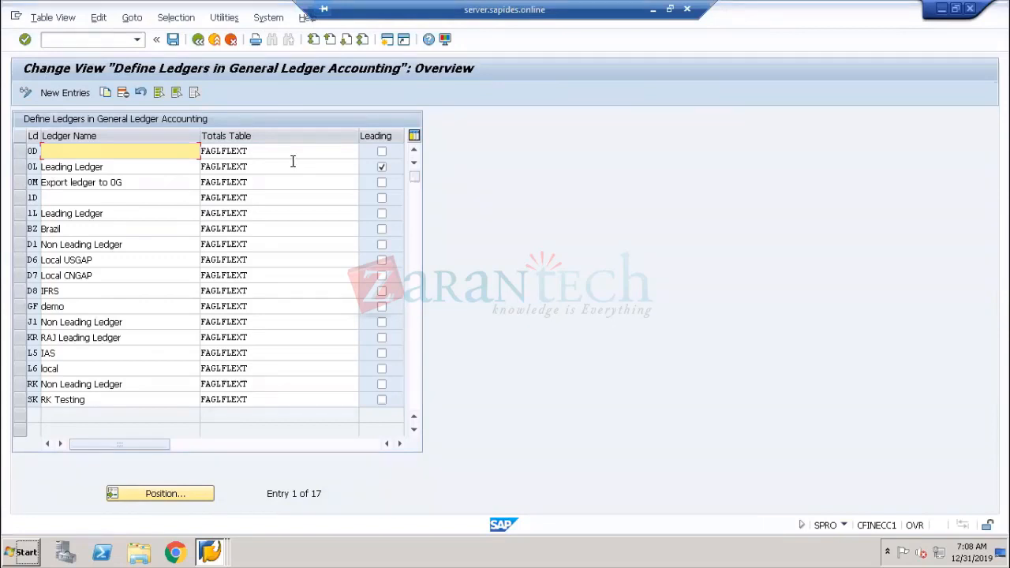
left_click_drag(274, 154, 199, 151)
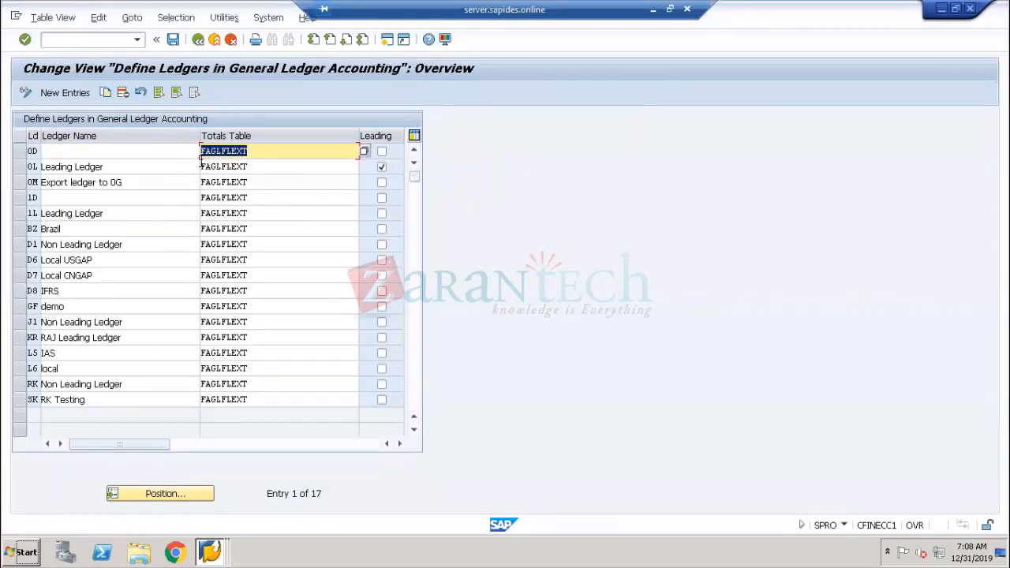
left_click(254, 151)
left_click_drag(246, 155, 243, 155)
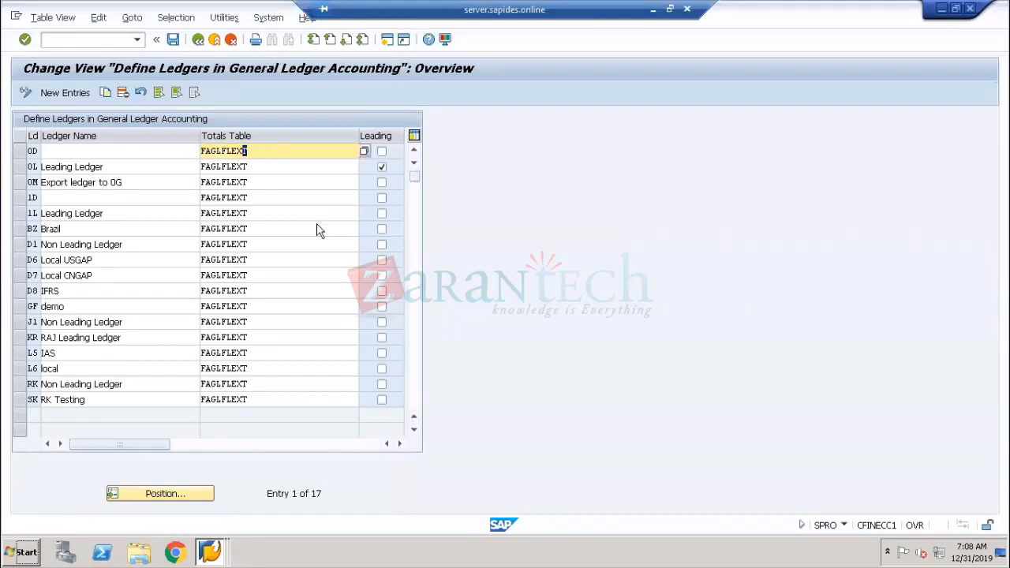
key("F3")
key("alt+Tab")
left_click(198, 39)
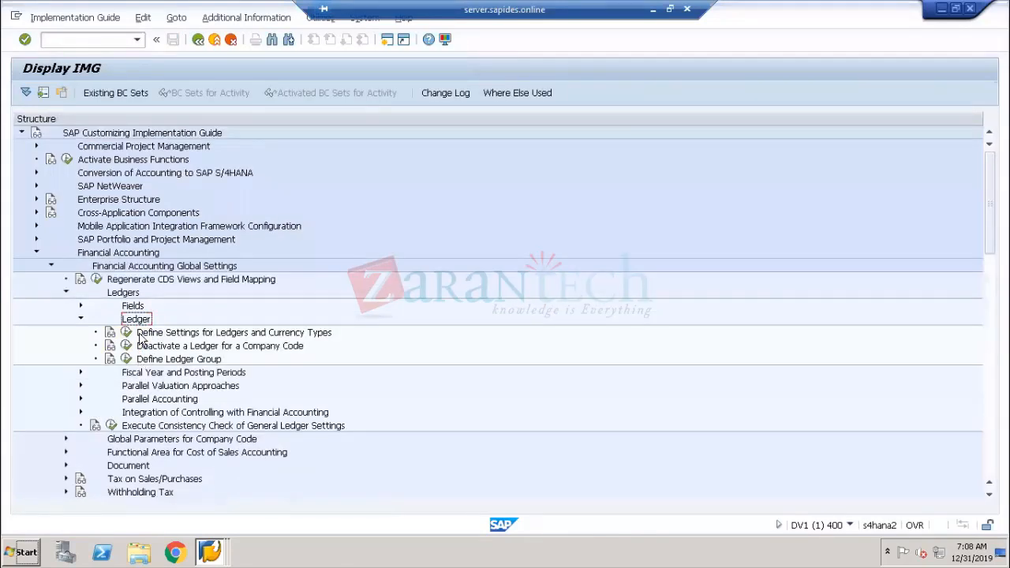
Compare the Ledger activities listed under the new and the older IMG trees
left_click(146, 335)
left_click(148, 349)
left_click(151, 359)
left_click(155, 334)
left_click(160, 346)
left_click(173, 335)
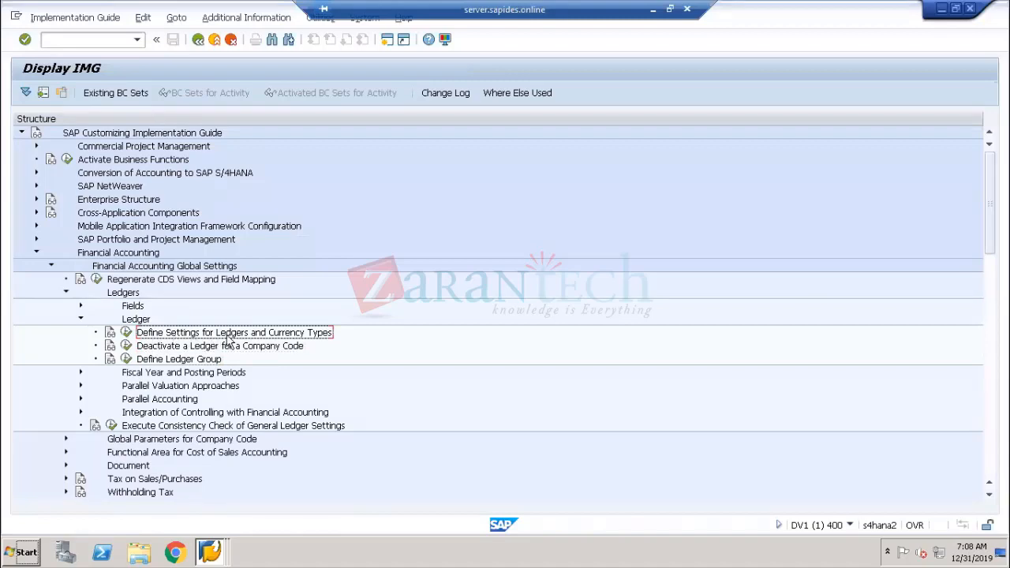
left_click(167, 349)
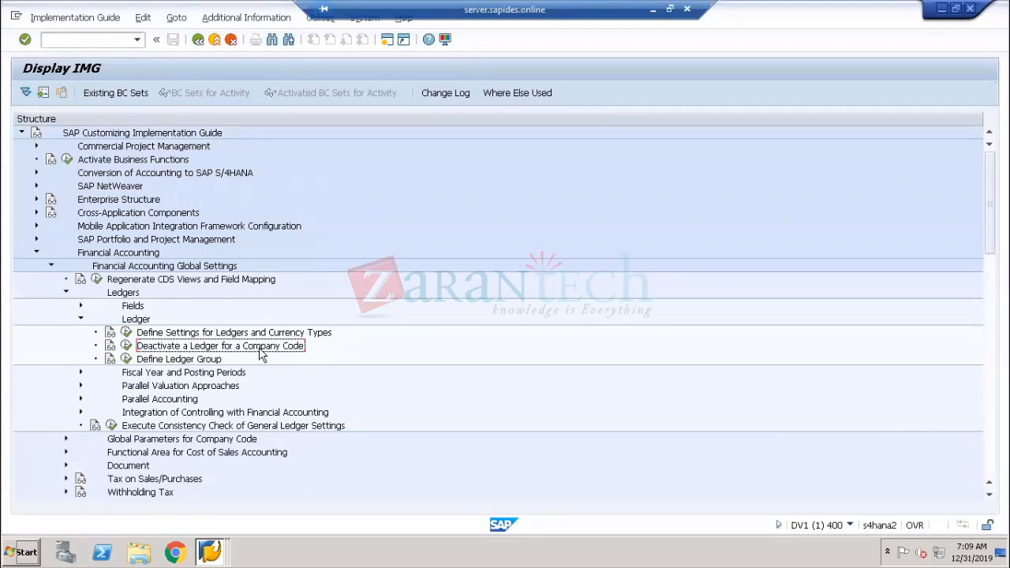
left_click(182, 362)
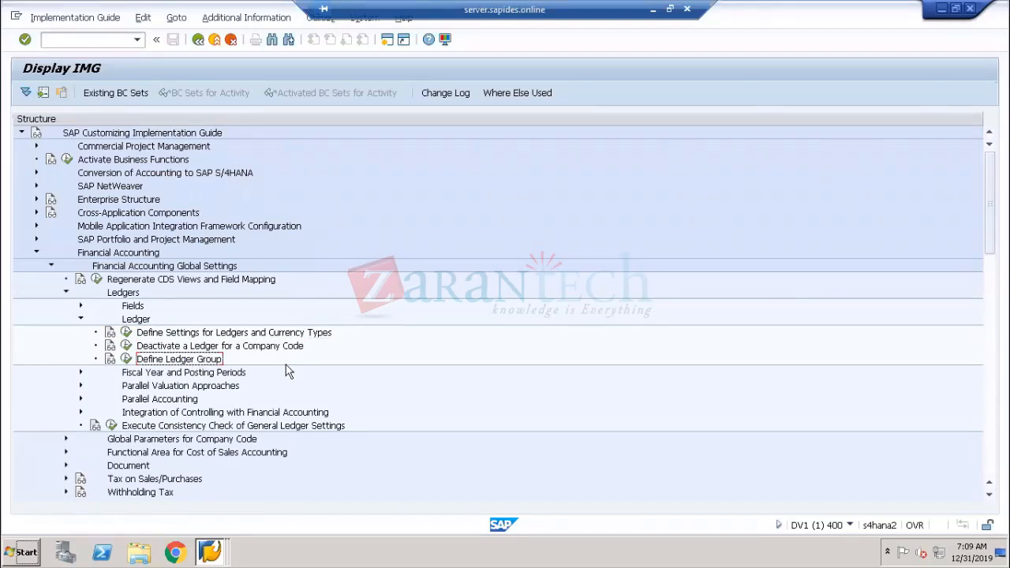
left_click(172, 335)
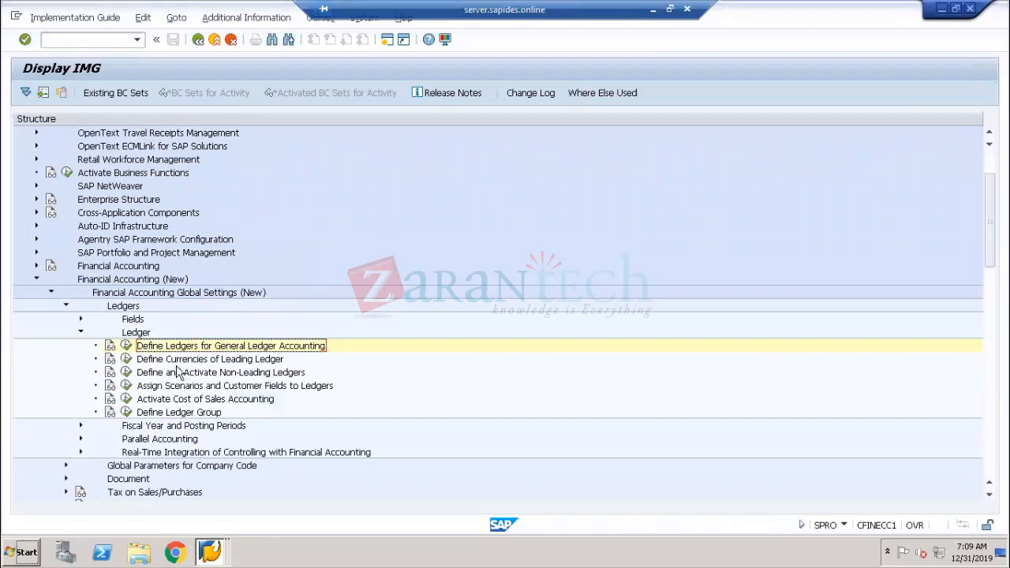
left_click(172, 362)
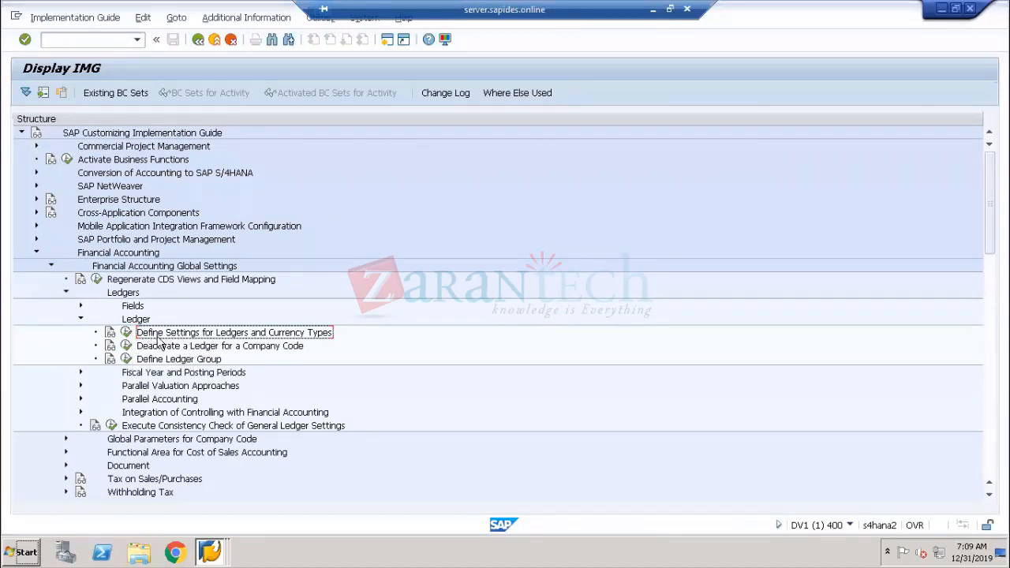
Execute Define Settings for Ledgers and Currency Types and close the consistency check messages to view the Ledger overview
left_click(126, 333)
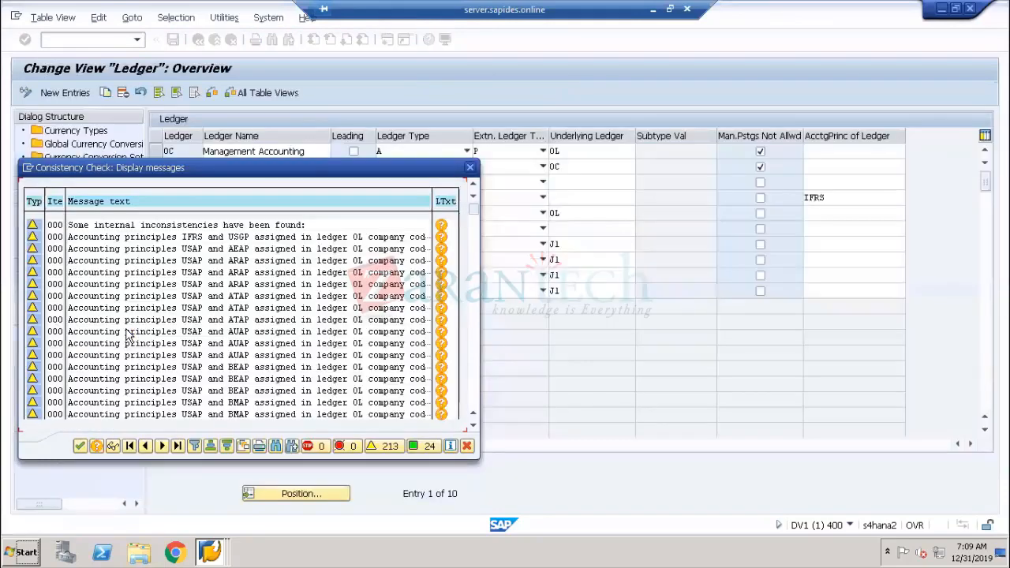
left_click(81, 447)
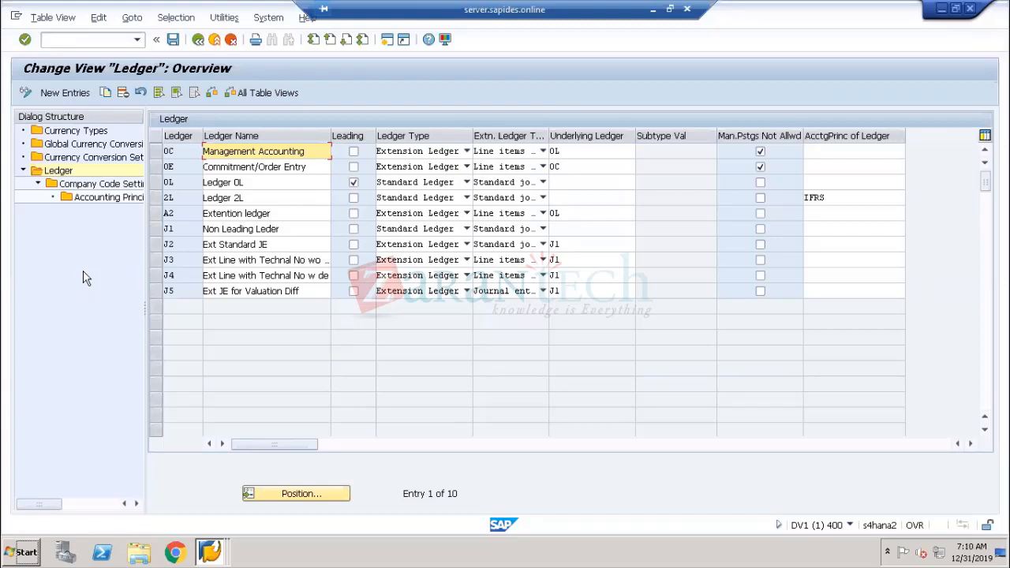
Switch to the SIMPL_OP1809.pdf guide in Adobe Acrobat Reader, highlight the heading 'Currencies in Universal Journal', and review its note
left_click(652, 9)
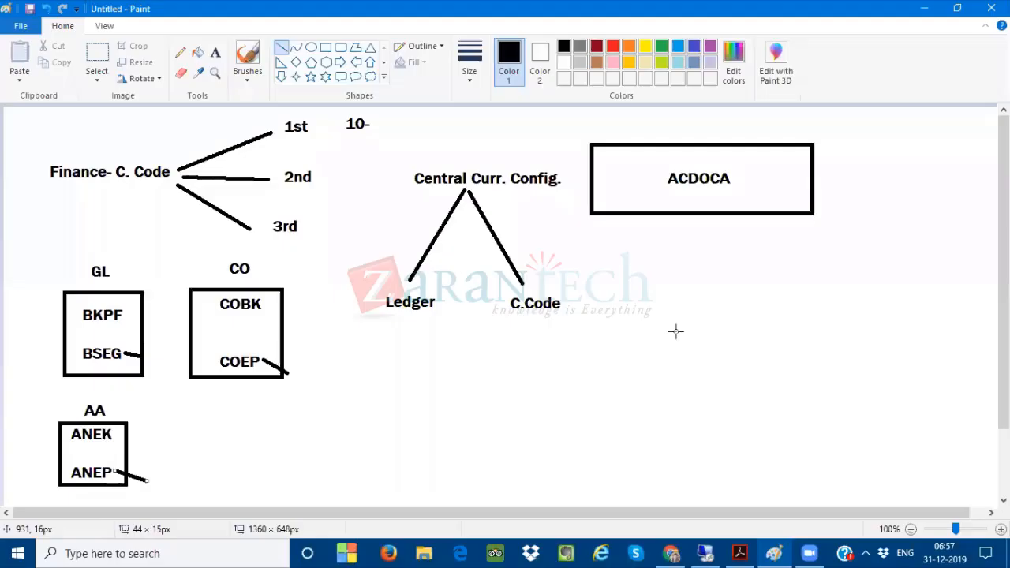
left_click(740, 553)
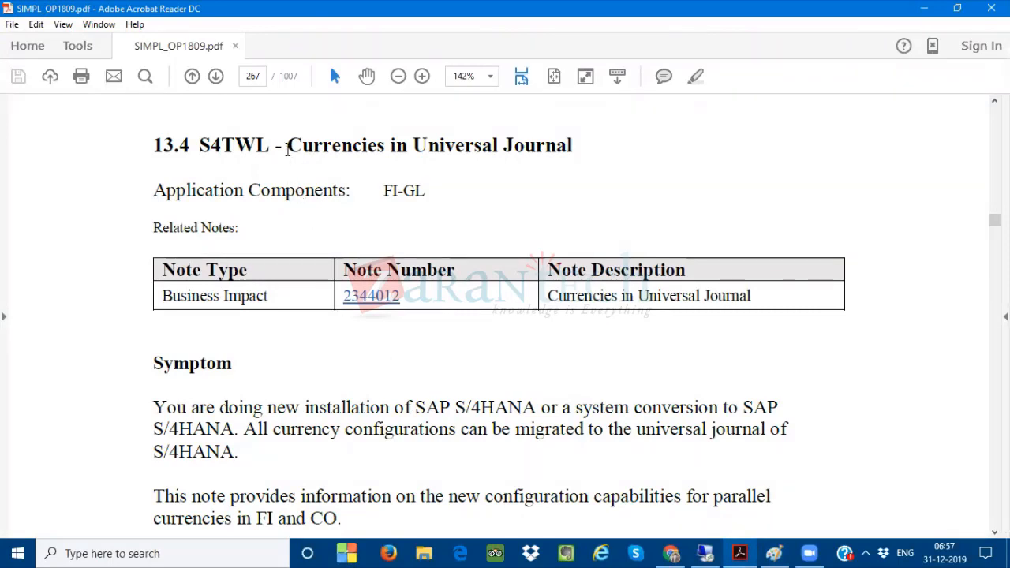
left_click_drag(285, 135, 541, 139)
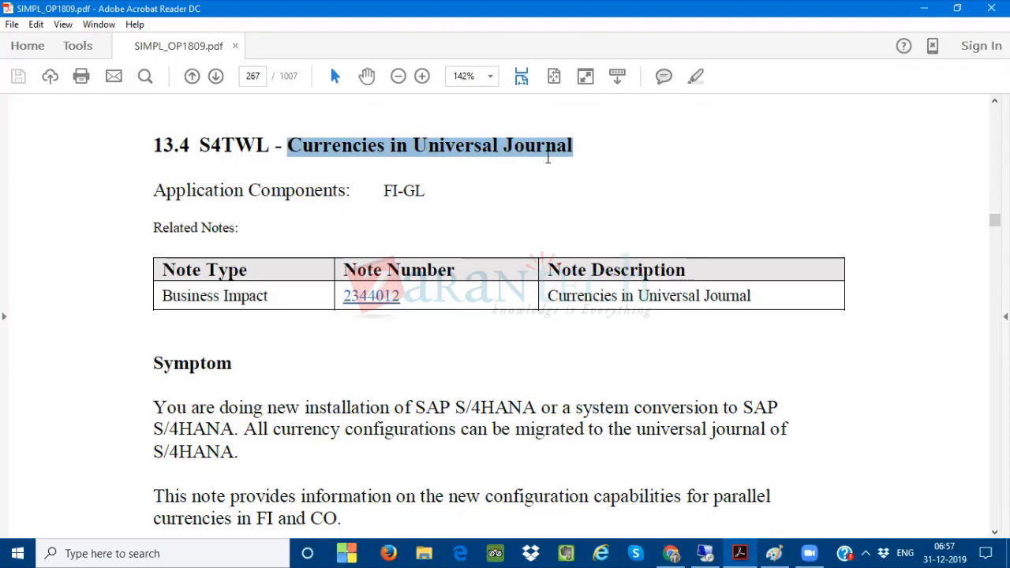
scroll(548, 157, "down", 3)
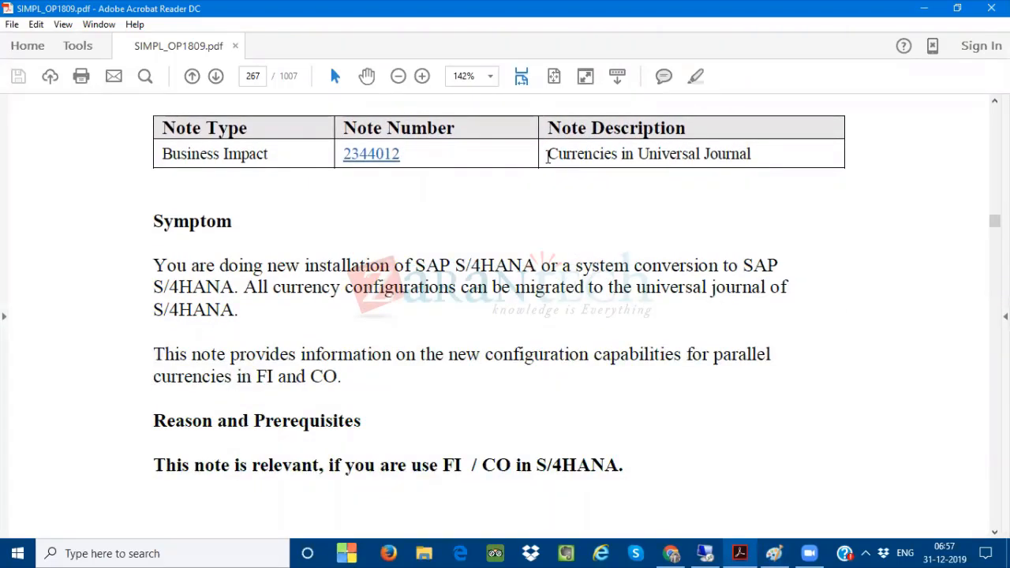
scroll(548, 157, "up", 2)
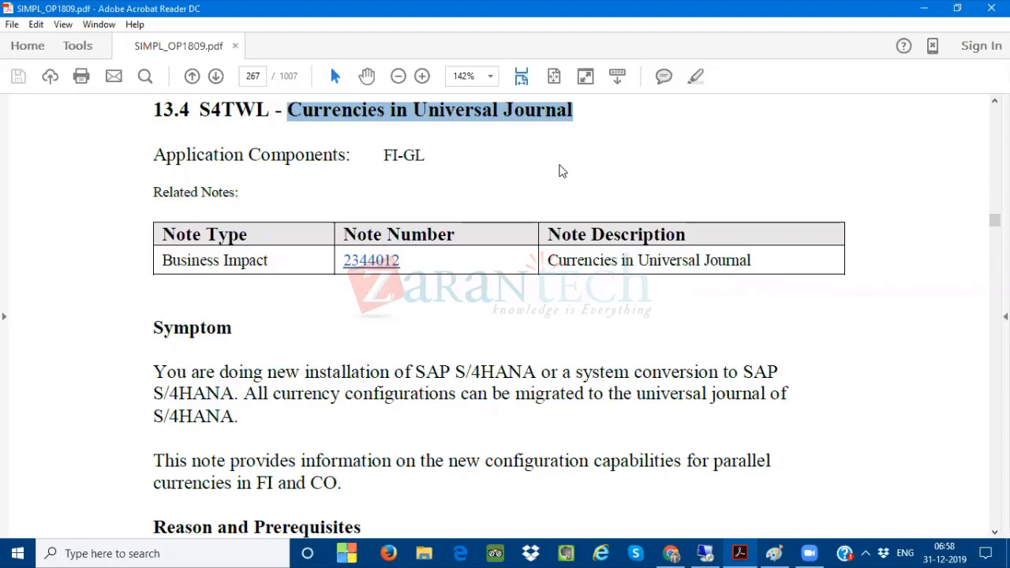
left_click(924, 8)
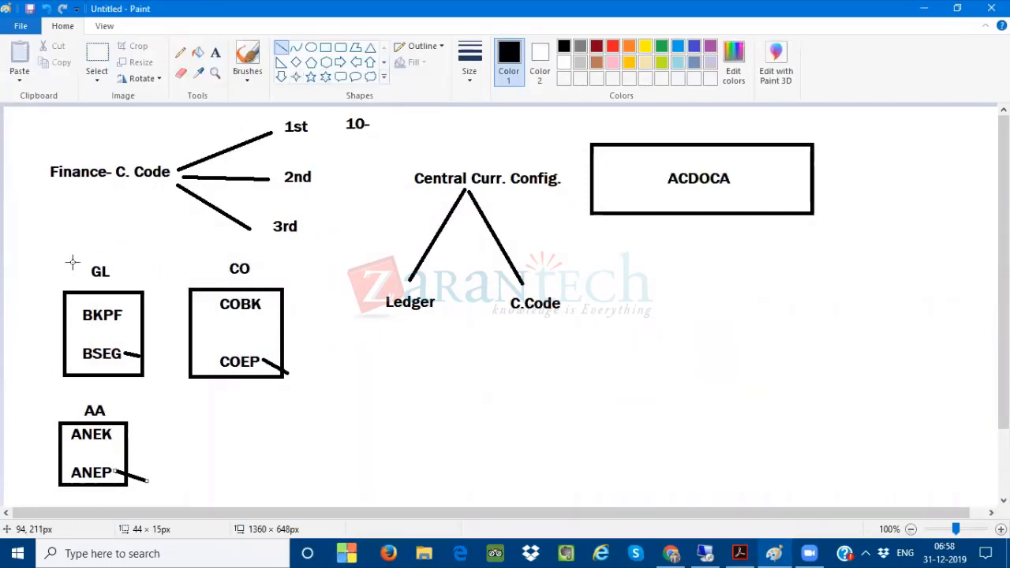
Cross out the GL, CO and AA table boxes with diagonal lines
left_click_drag(58, 257, 164, 392)
left_click_drag(181, 244, 288, 412)
left_click_drag(43, 407, 145, 486)
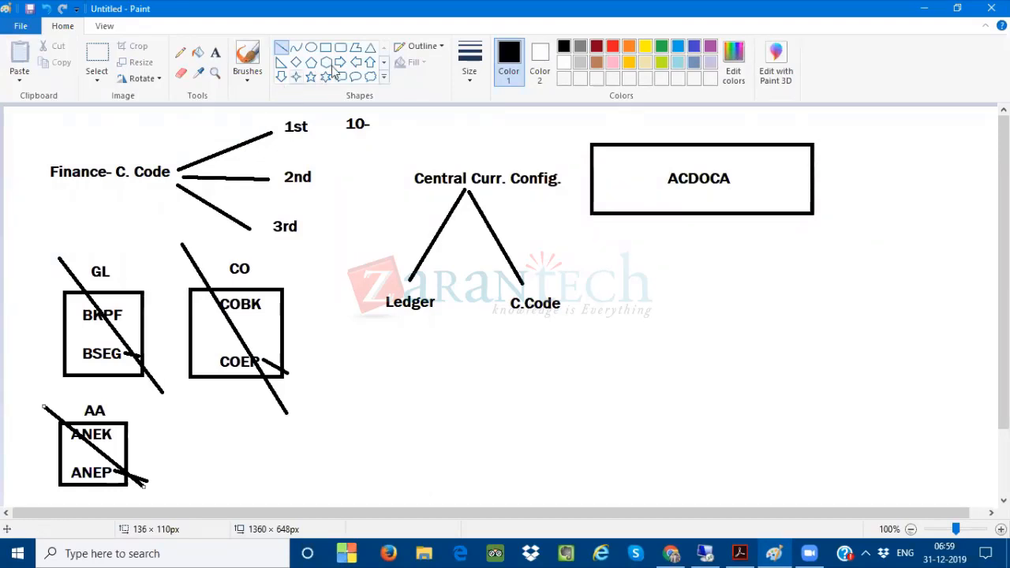
Draw two upward arrows beneath the ACDOCA box and a downward arrow pointing into it from above
left_click(370, 62)
mouse_move(653, 283)
left_mouse_down()
mouse_move(604, 237)
mouse_move(606, 215)
left_mouse_up()
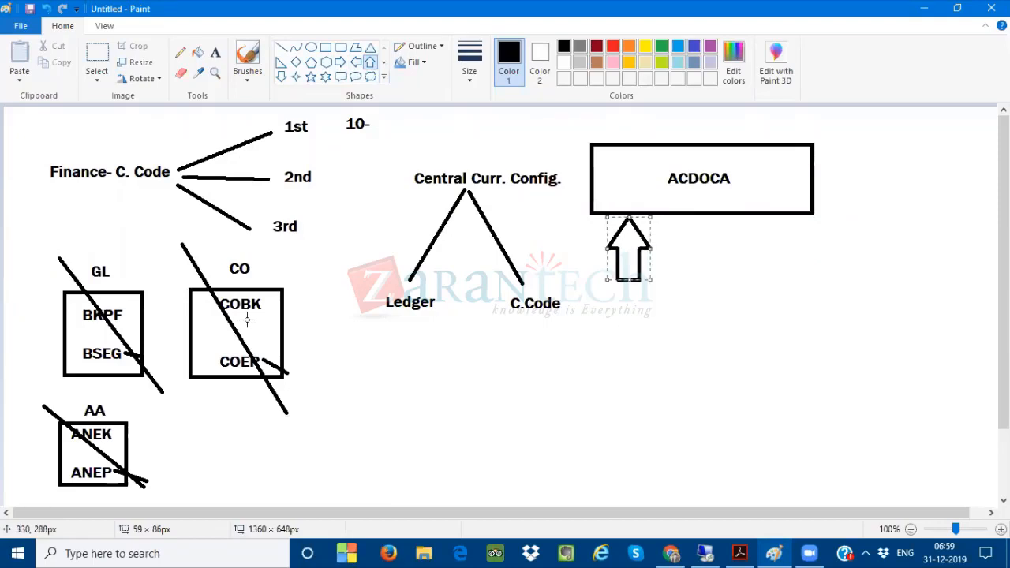
left_click_drag(788, 271, 743, 216)
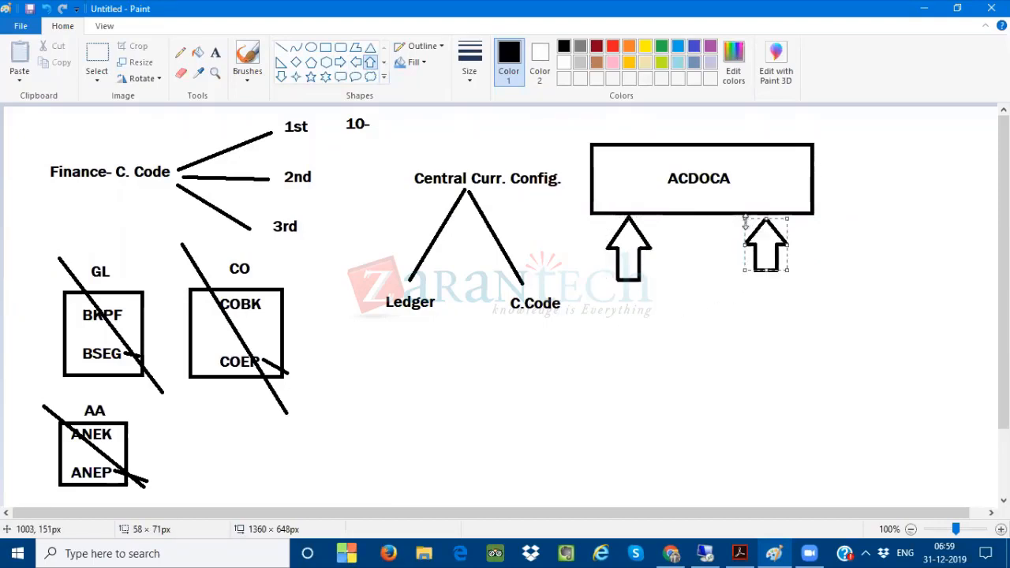
left_click(281, 77)
left_click_drag(606, 111, 673, 146)
left_click(682, 382)
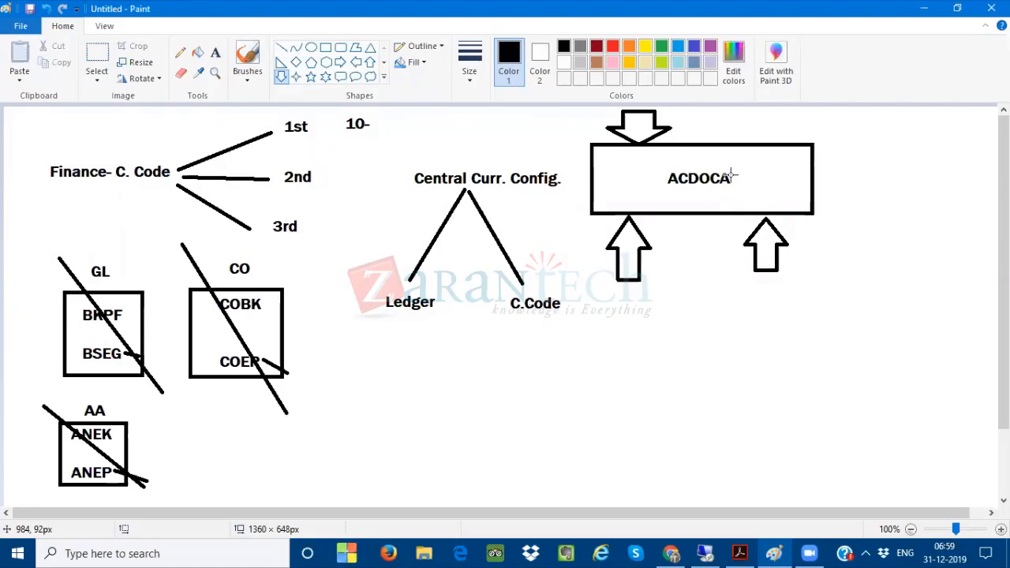
Switch to the SIMPL_OP1809.pdf guide, go to its cover page, and highlight the release number 1809 in the title
left_click(739, 553)
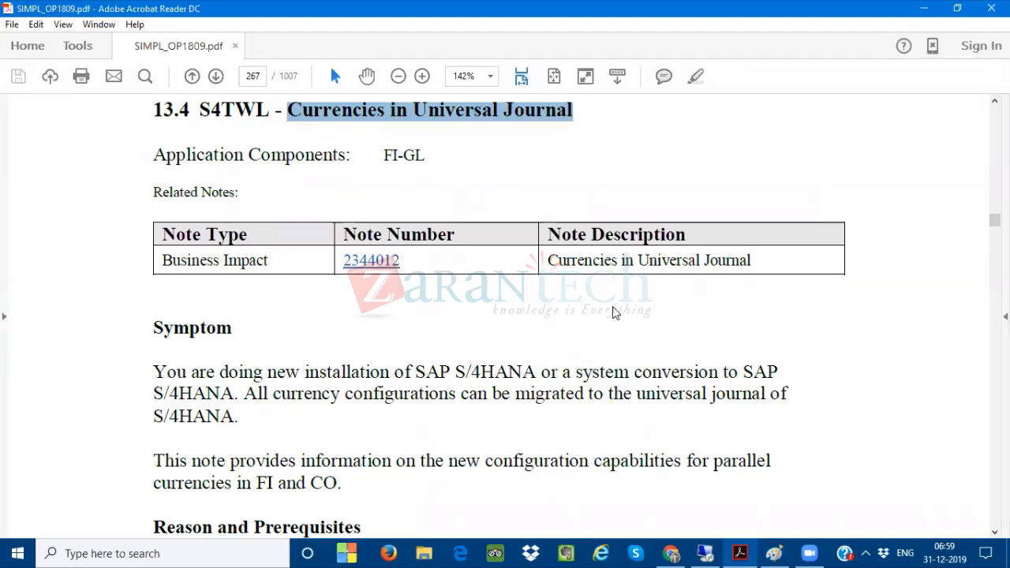
left_click_drag(994, 220, 994, 111)
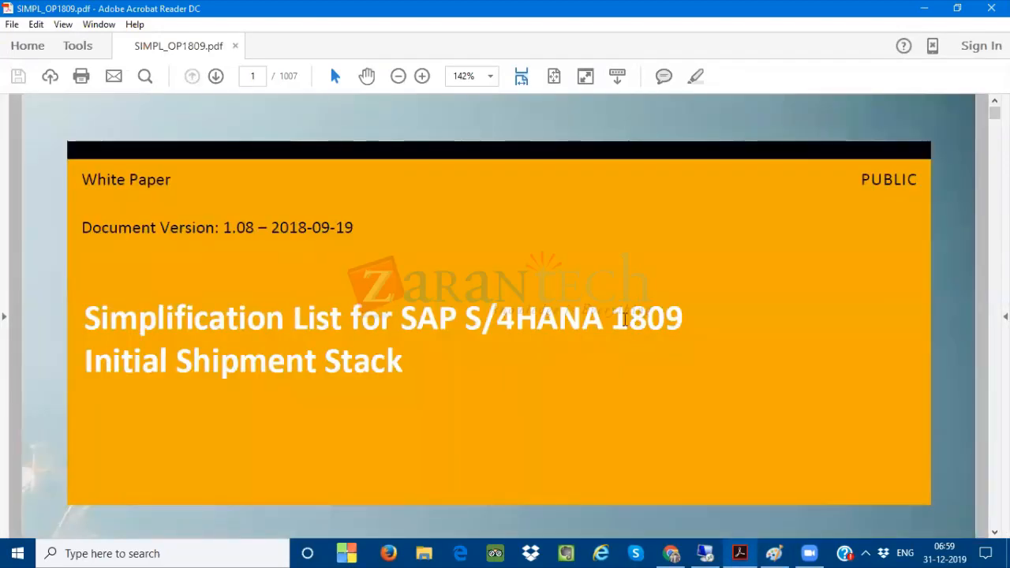
left_click_drag(612, 320, 683, 312)
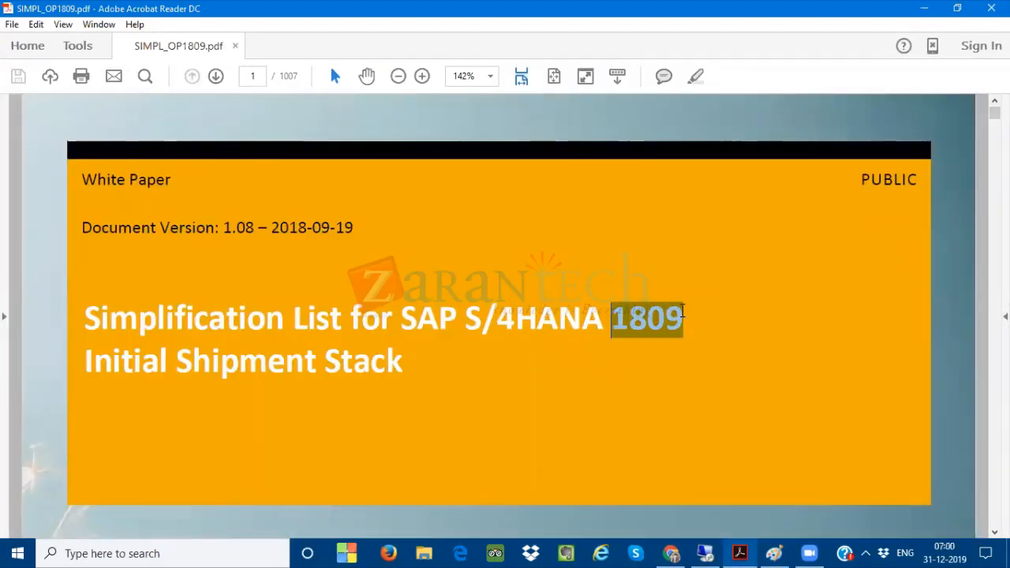
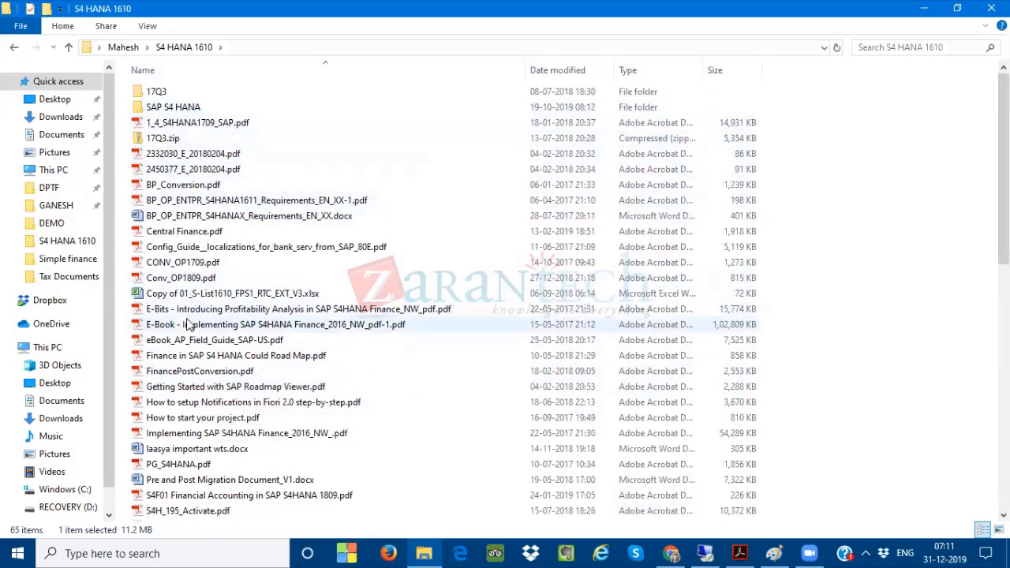
Open WN_OP1709_EN.pdf from the S4 HANA 1610 folder and highlight its cover title 'What's New in SAP S/4HANA 1709'
scroll(187, 324, "down", 12)
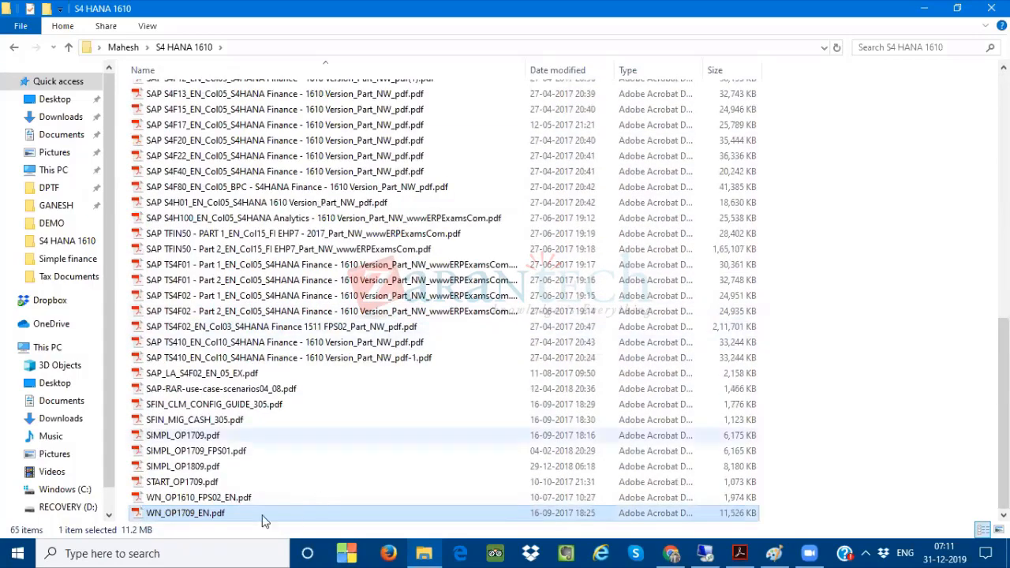
left_click(176, 515)
left_click(271, 477)
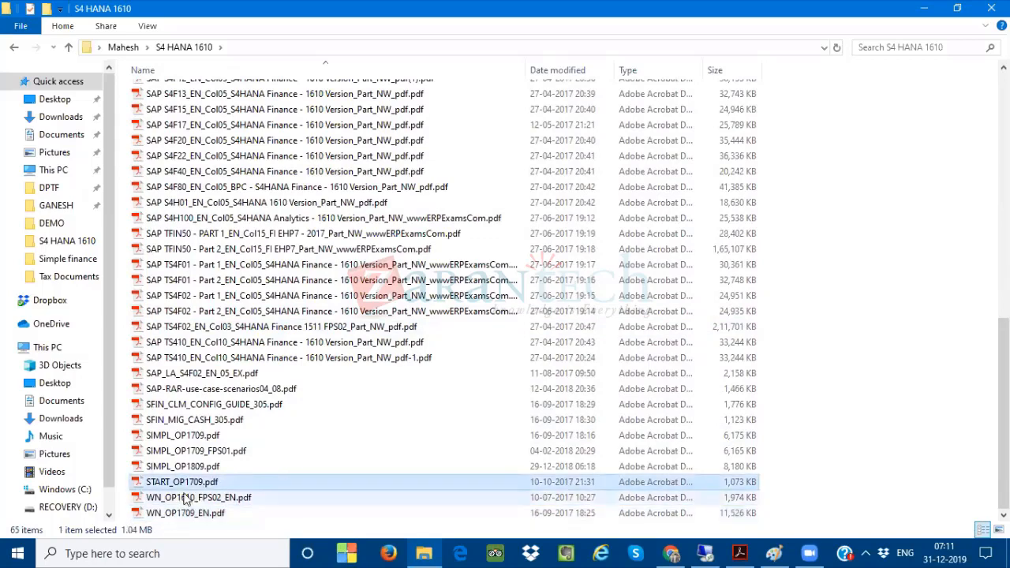
left_click(167, 514)
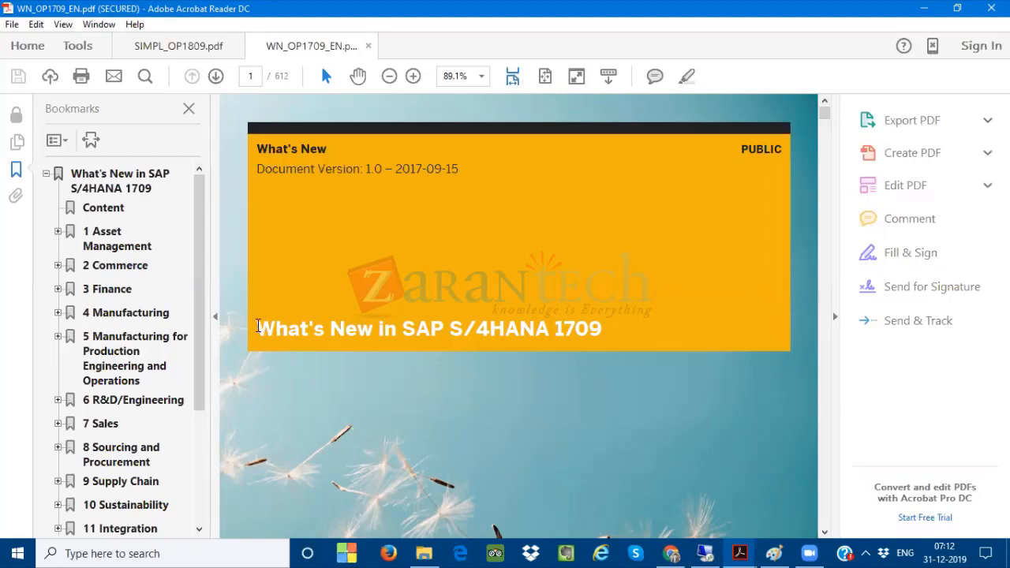
left_click_drag(258, 325, 573, 348)
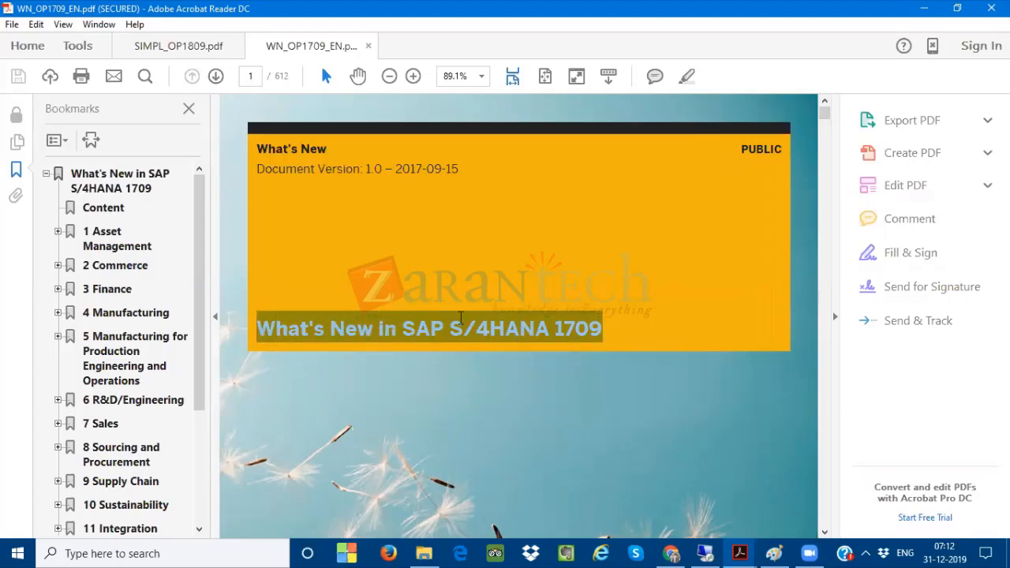
left_click(554, 277)
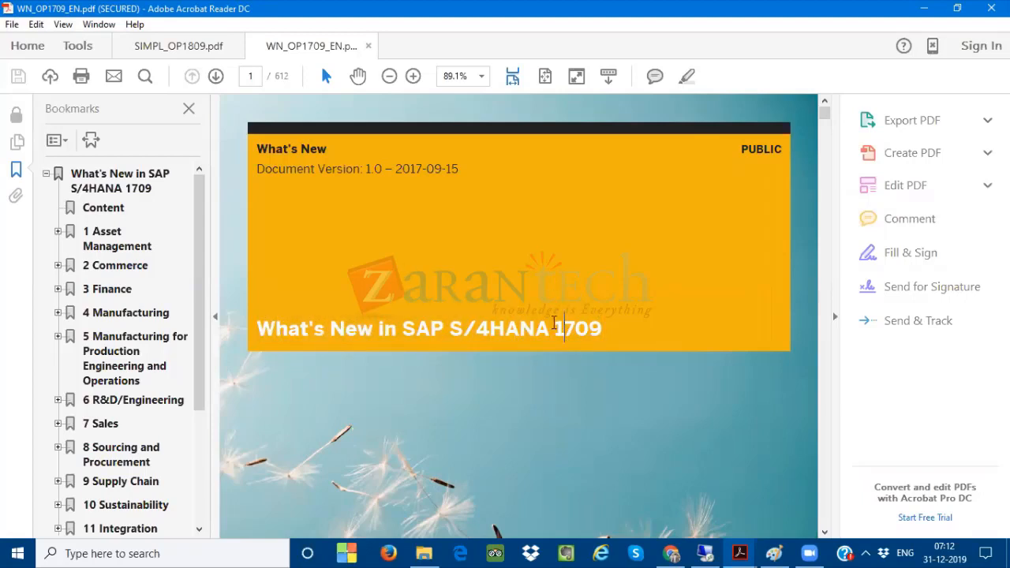
Browse the guide's table of contents, open section 3.2 'Generate Assets Under Construction with Investment Order', and read through it
scroll(554, 344, "down", 3)
scroll(553, 345, "down", 12)
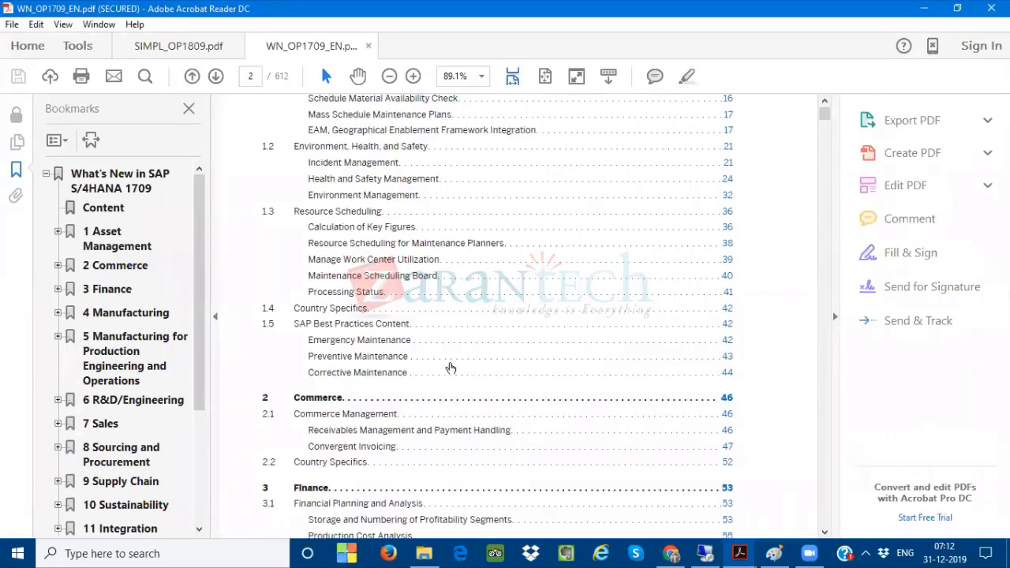
scroll(450, 368, "down", 3)
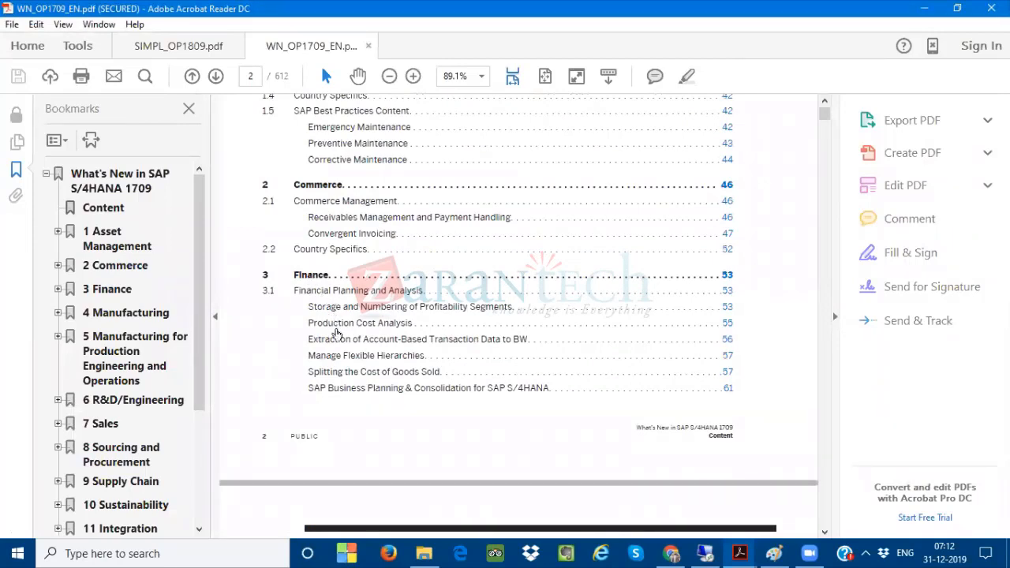
scroll(343, 372, "down", 1)
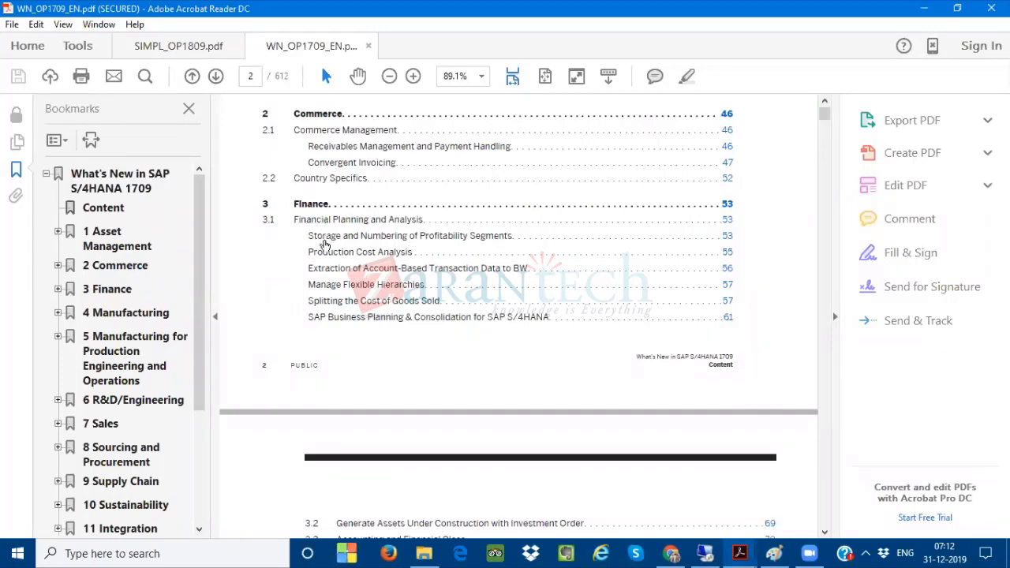
scroll(327, 300, "down", 2)
scroll(391, 437, "down", 3)
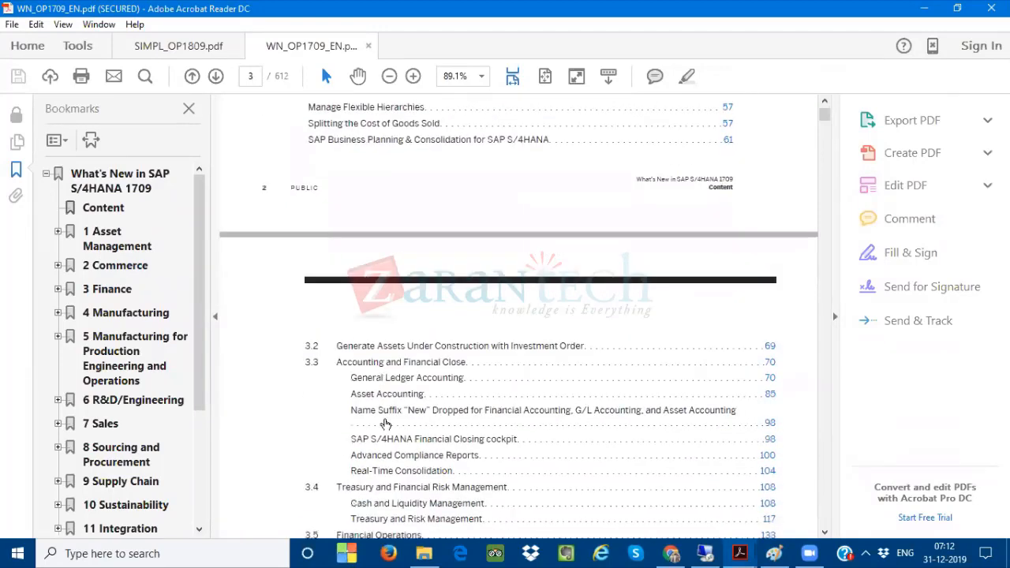
scroll(386, 412, "down", 5)
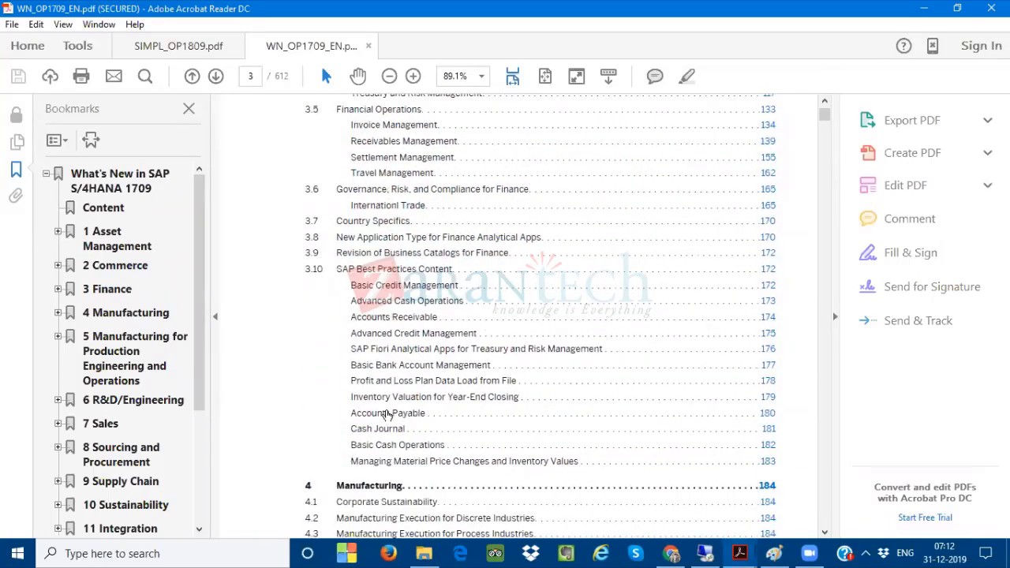
scroll(386, 414, "up", 1)
scroll(386, 407, "up", 1)
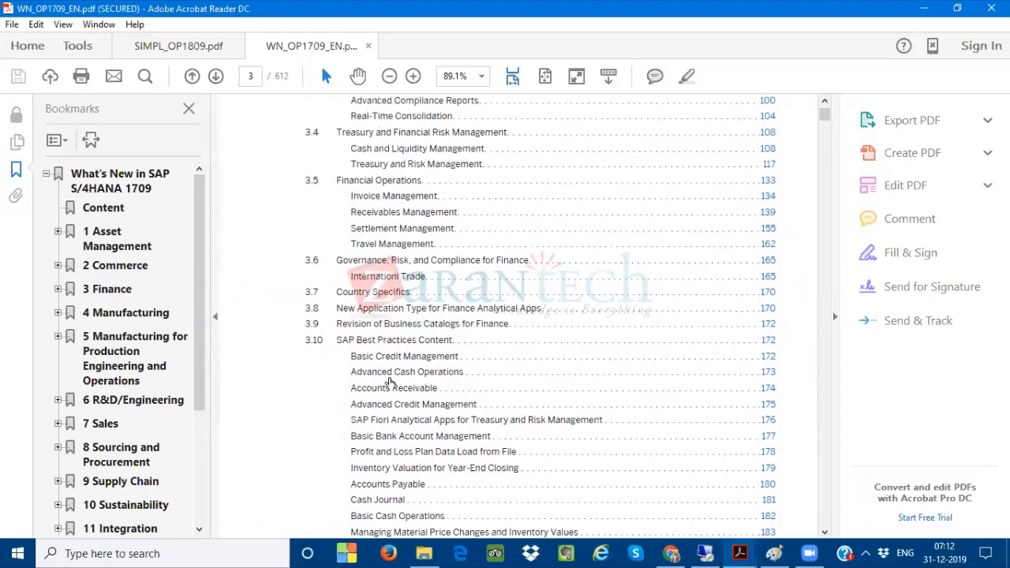
scroll(389, 383, "up", 2)
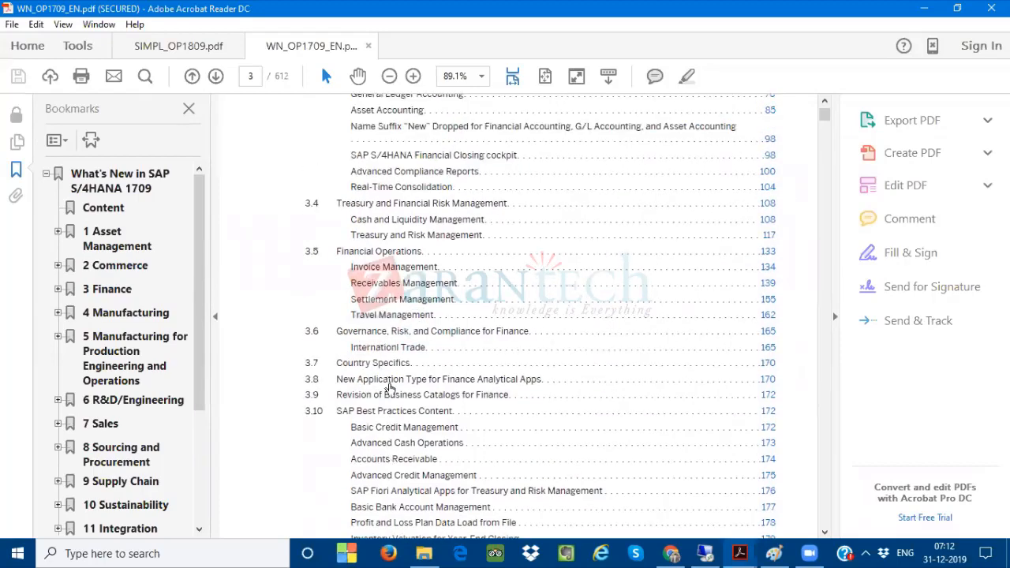
scroll(416, 326, "up", 4)
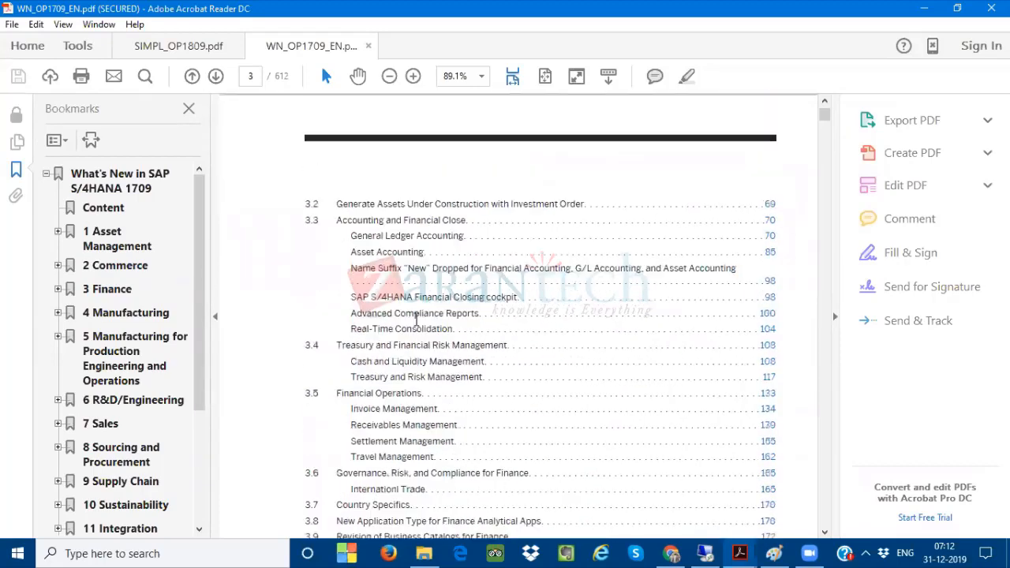
left_click(556, 210)
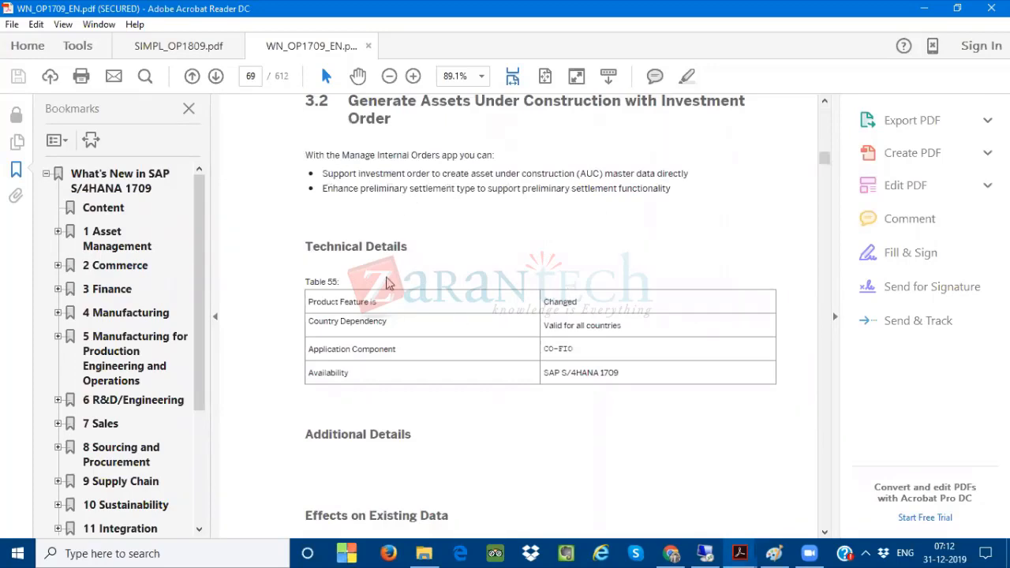
double_click(433, 154)
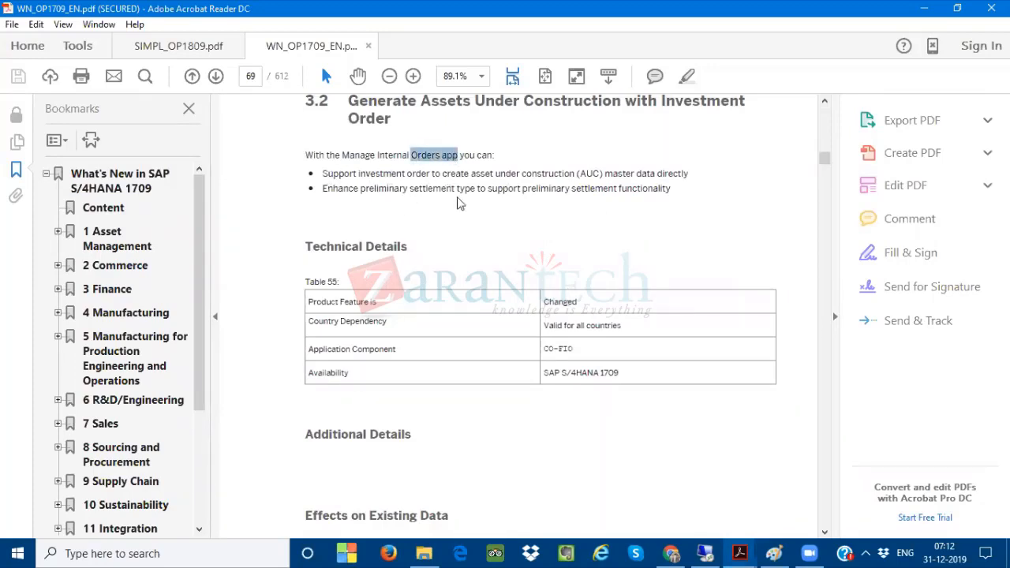
scroll(452, 275, "down", 3)
scroll(453, 276, "down", 4)
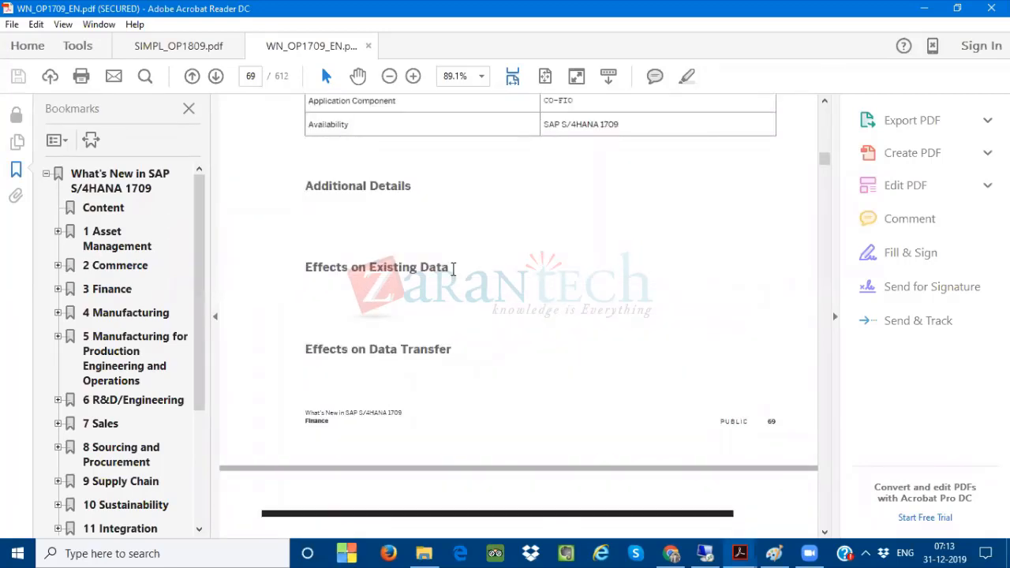
Close the unresponsive Acrobat Reader window holding the SIMPL_OP1809.pdf guide
left_click(764, 550)
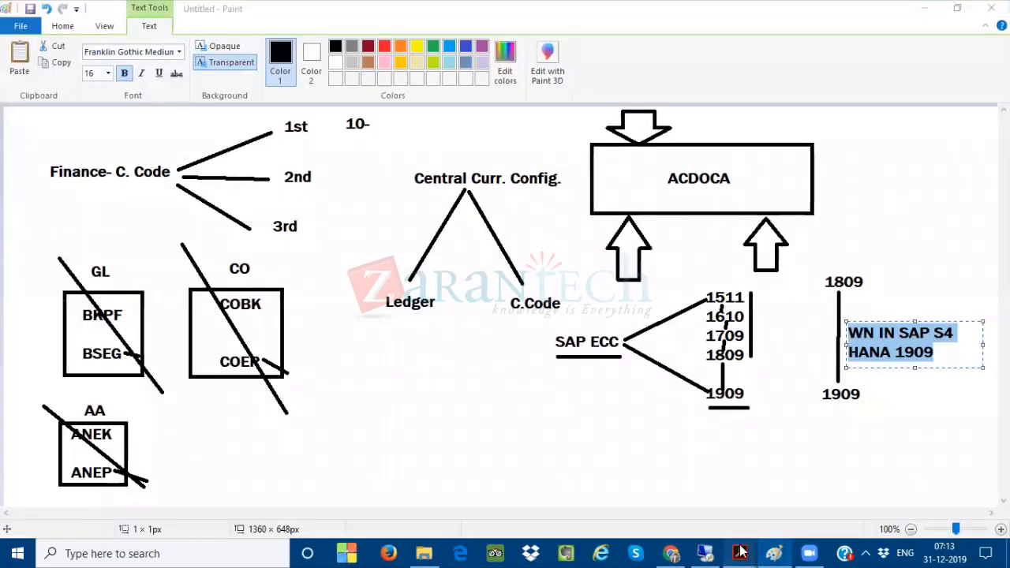
mouse_move(742, 552)
left_click(616, 467)
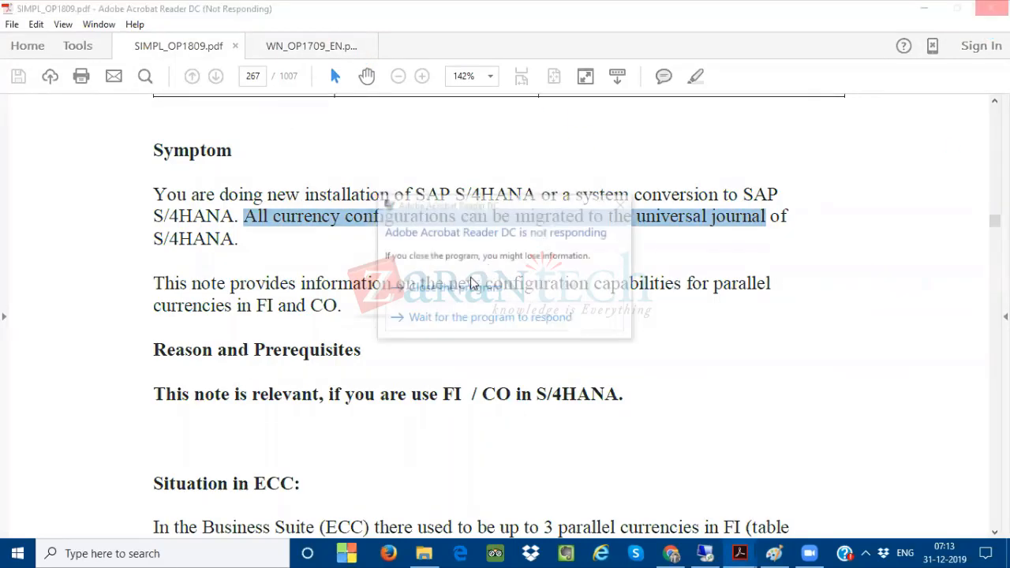
left_click(466, 290)
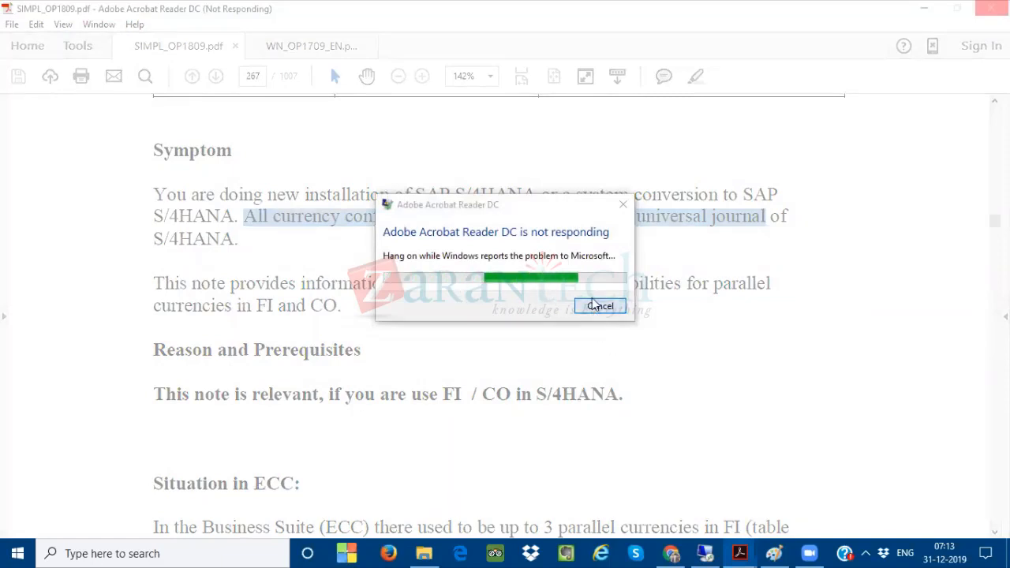
left_click(623, 308)
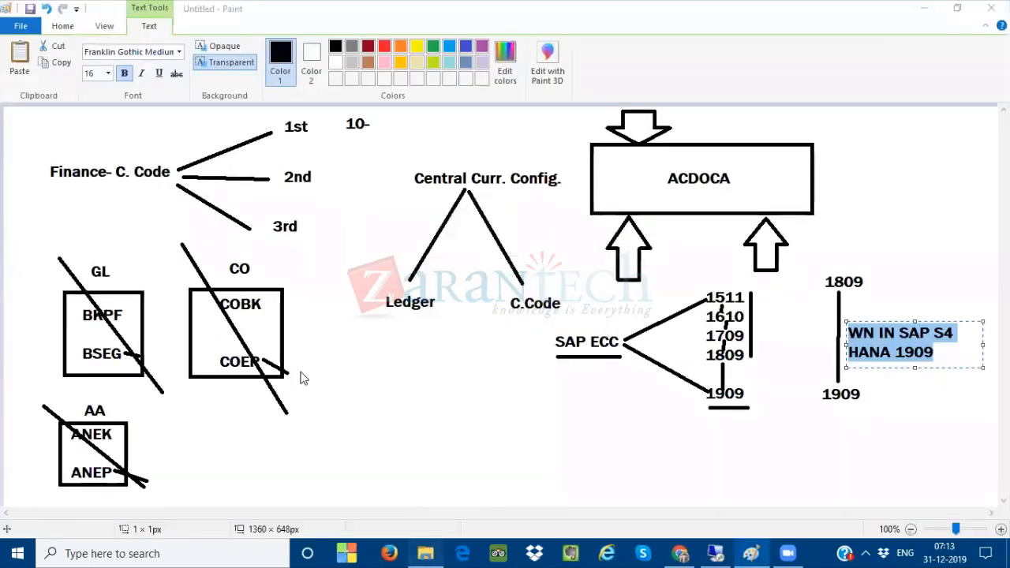
Reopen SIMPL_OP1809.pdf from the folder and jump through its contents to section 13.4 'S4TWL - Currencies in Universal Journal'
key("alt+Tab")
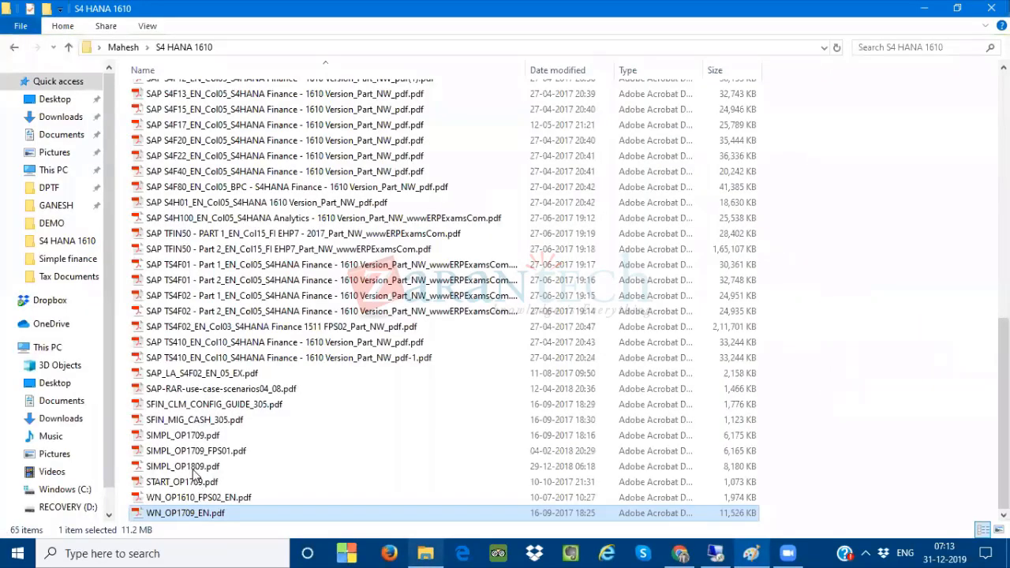
double_click(199, 466)
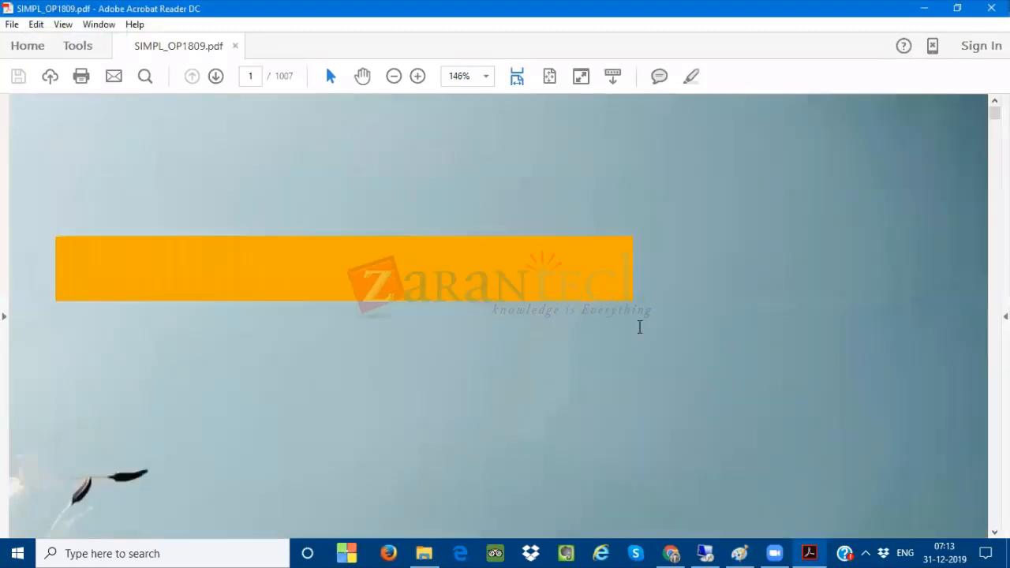
scroll(617, 357, "down", 5)
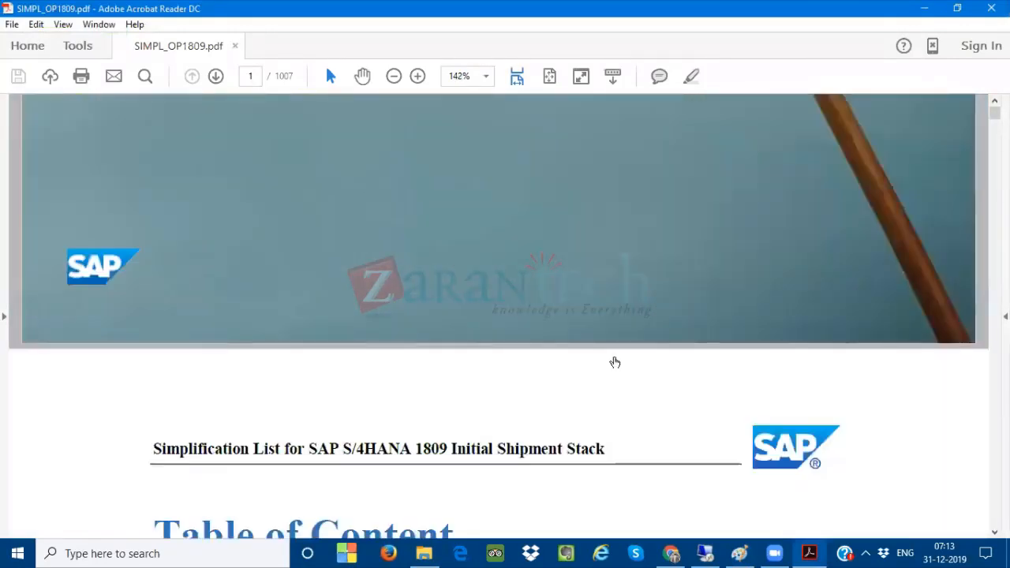
scroll(616, 362, "down", 6)
scroll(611, 370, "down", 3)
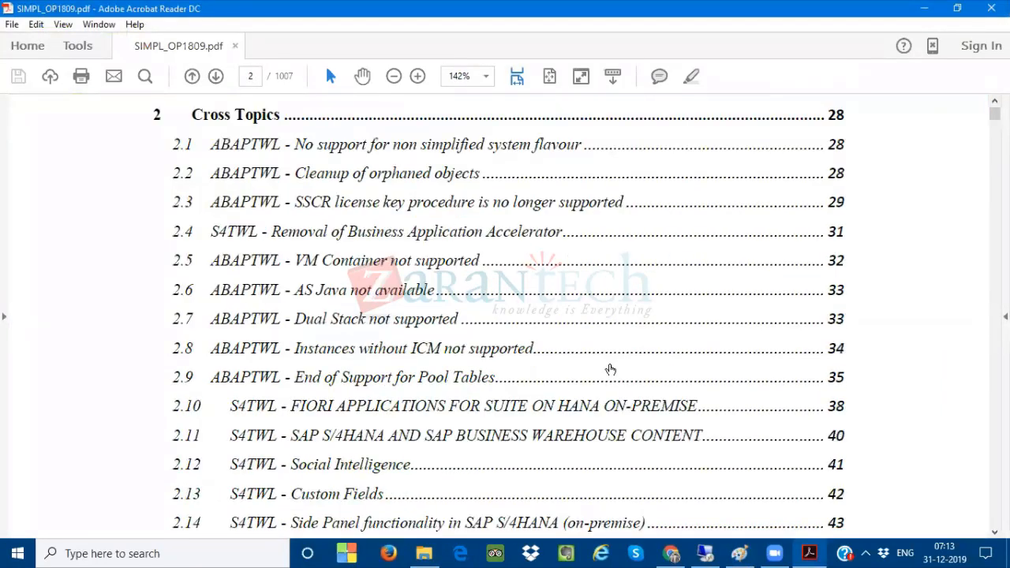
scroll(611, 370, "down", 10)
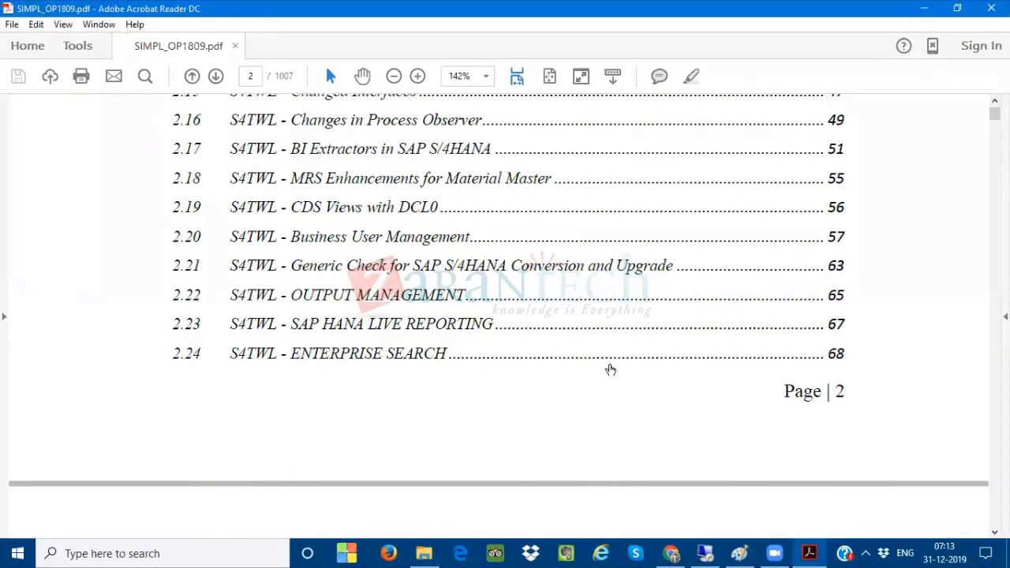
scroll(611, 369, "down", 12)
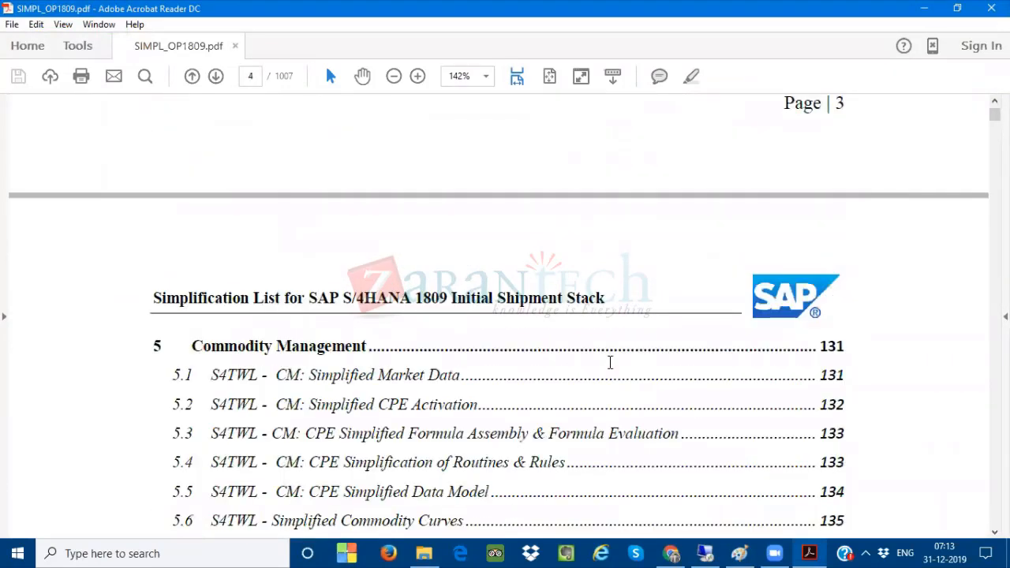
scroll(612, 362, "down", 9)
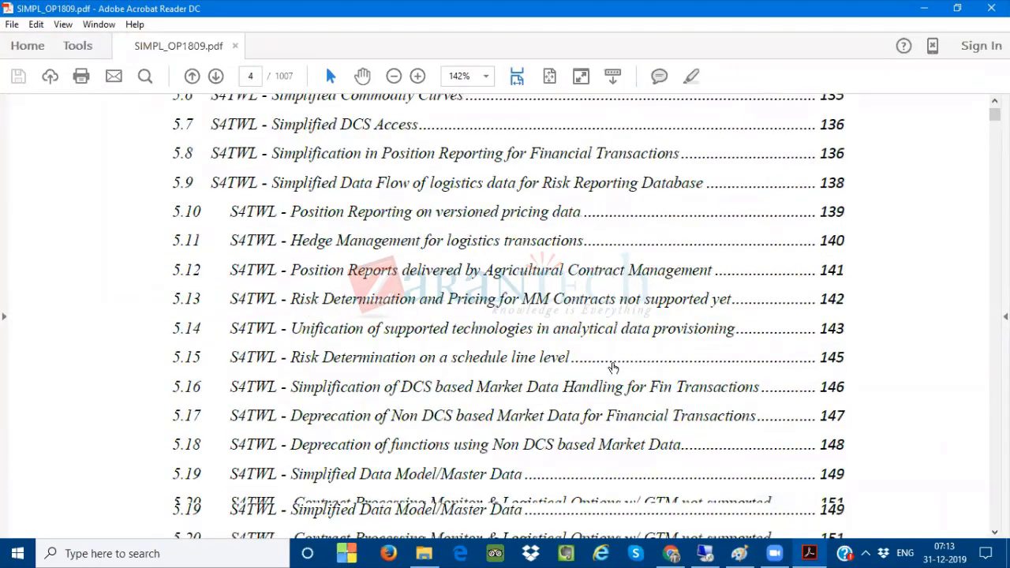
scroll(612, 367, "down", 15)
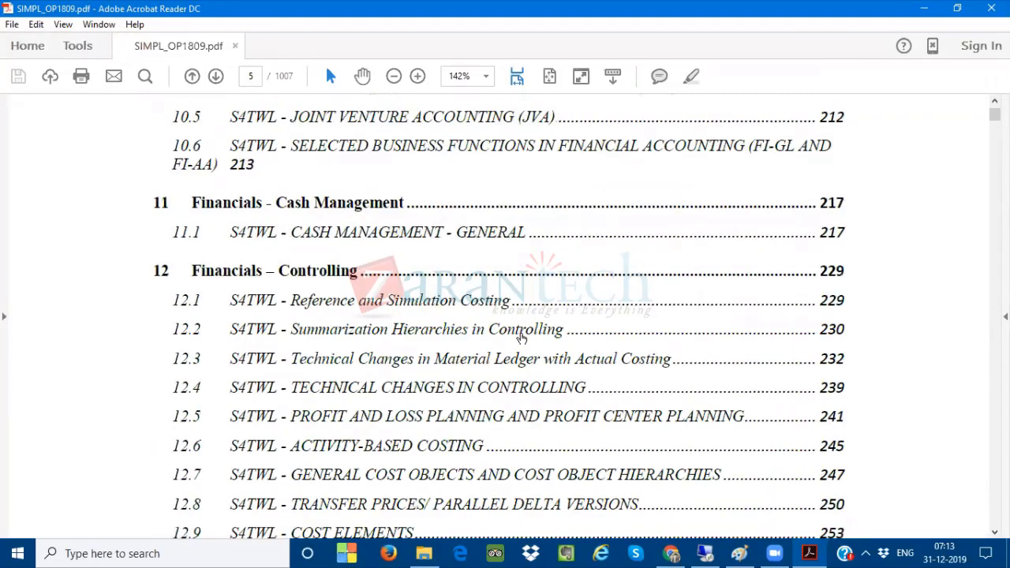
scroll(521, 338, "down", 6)
left_click(395, 391)
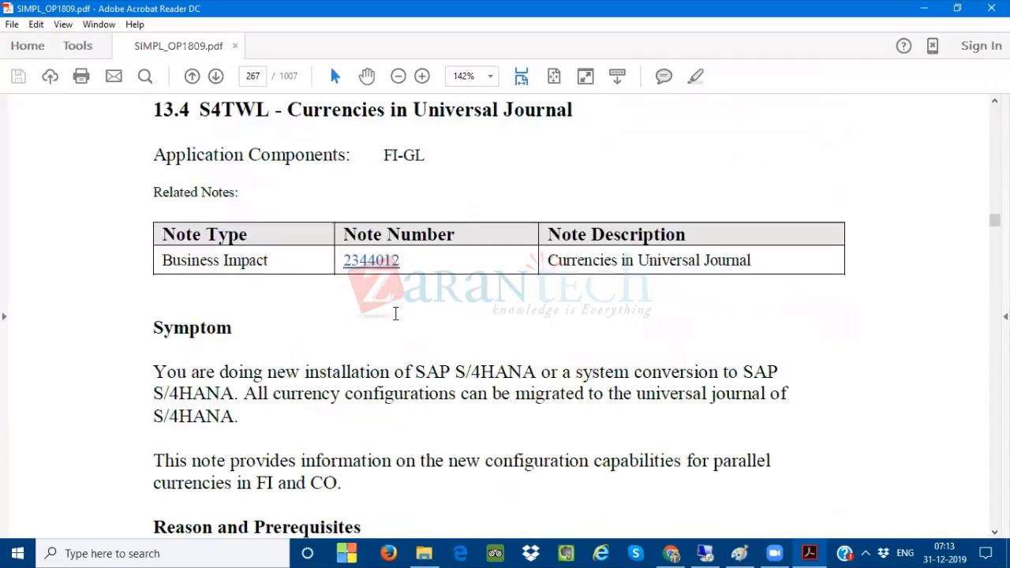
Highlight 'Business Suite (ECC)', 'OB22' and '3 parallel currencies in FI' in the 'Situation in ECC' paragraph
scroll(397, 316, "down", 5)
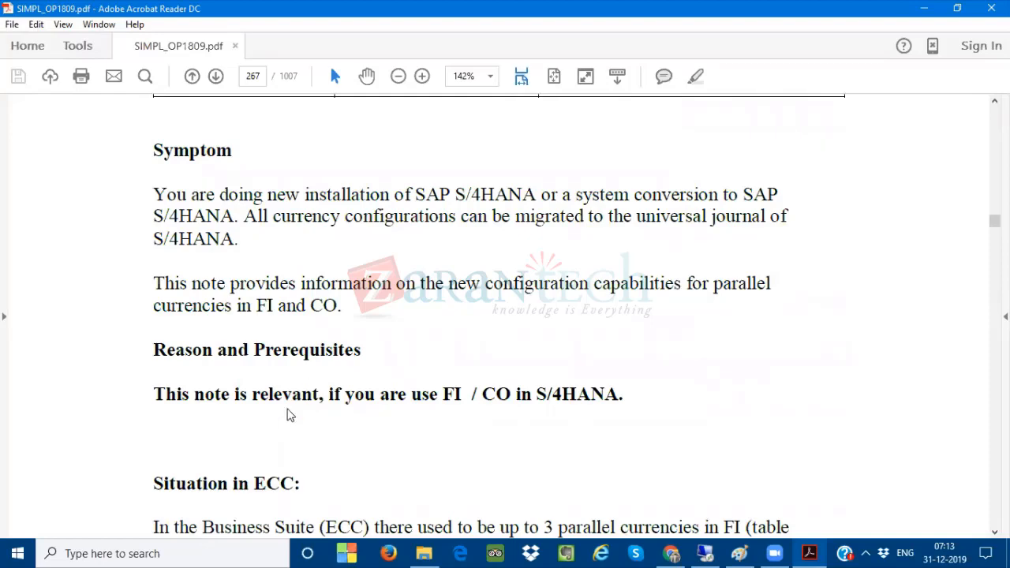
scroll(288, 415, "down", 8)
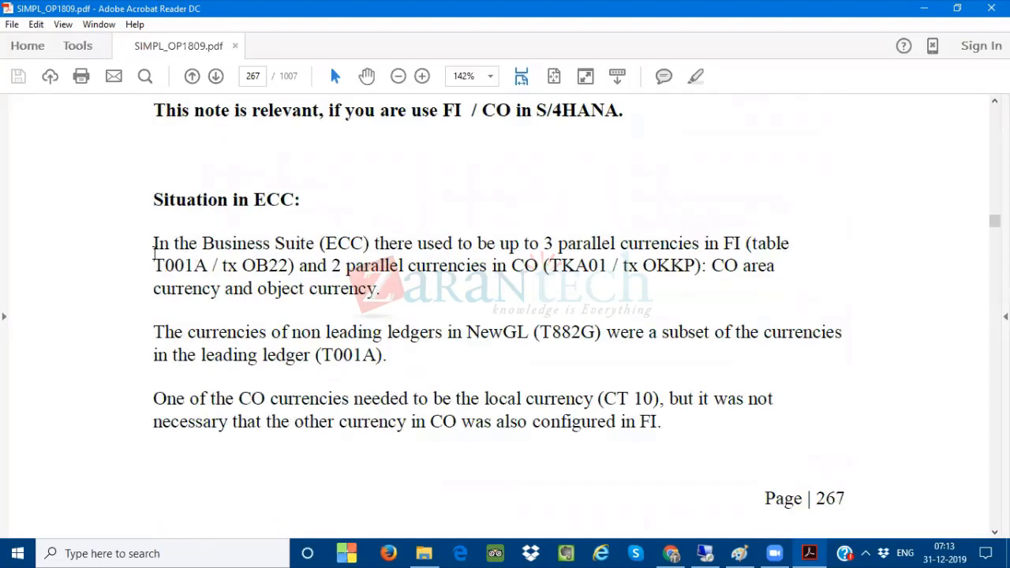
left_click_drag(203, 243, 352, 246)
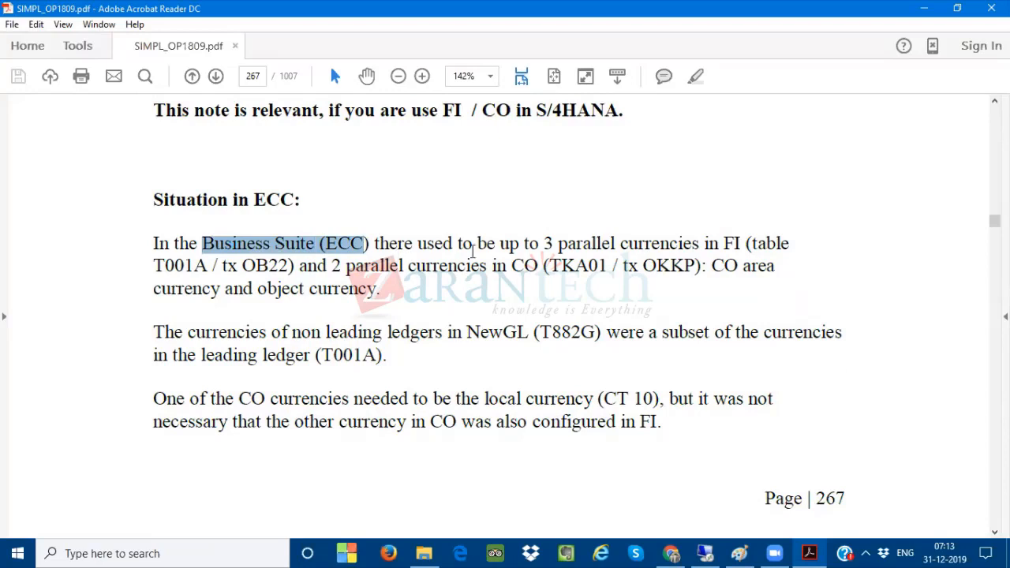
left_click_drag(544, 244, 659, 244)
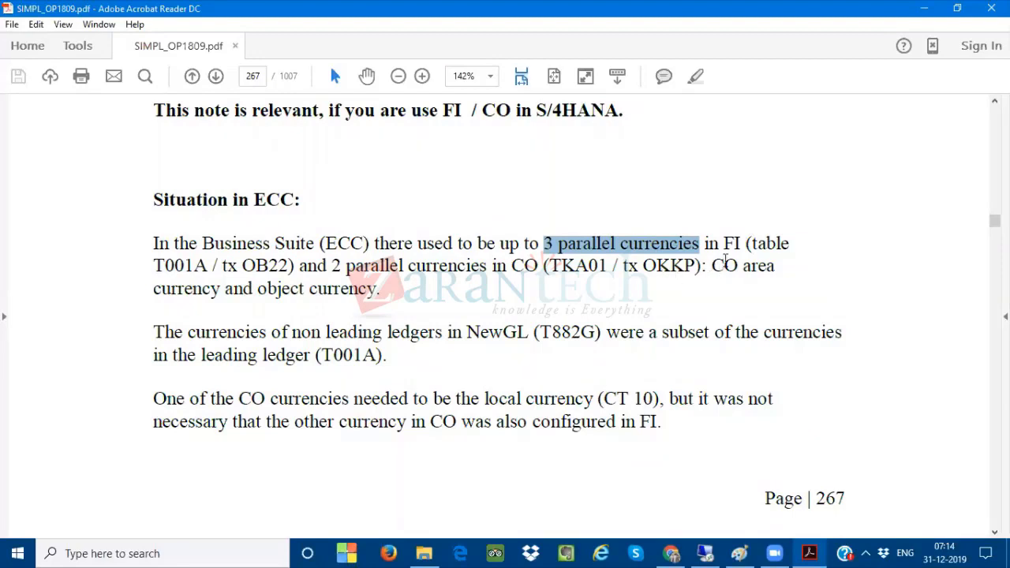
left_click(705, 550)
left_click_drag(154, 268, 286, 268)
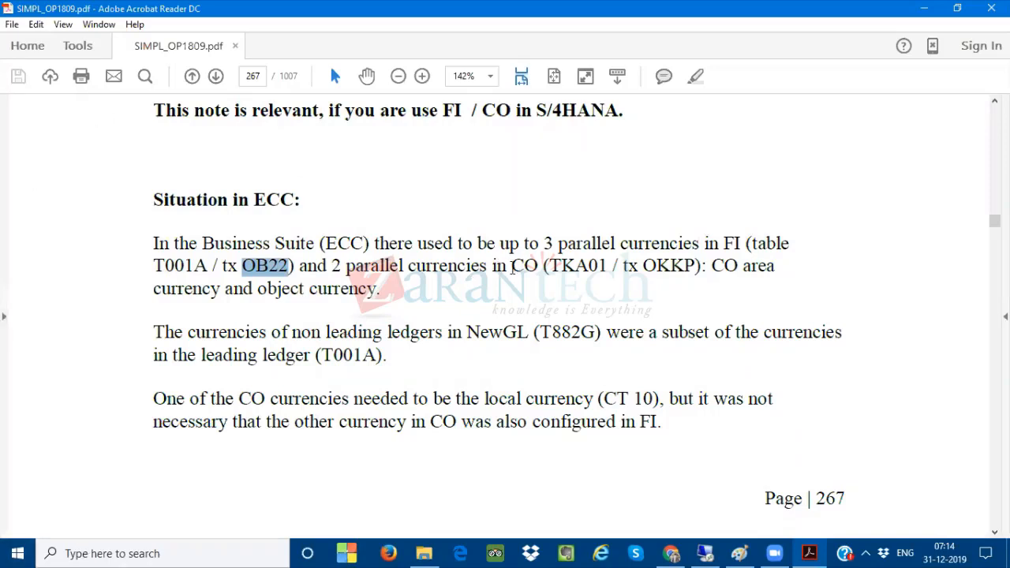
left_click_drag(536, 245, 739, 244)
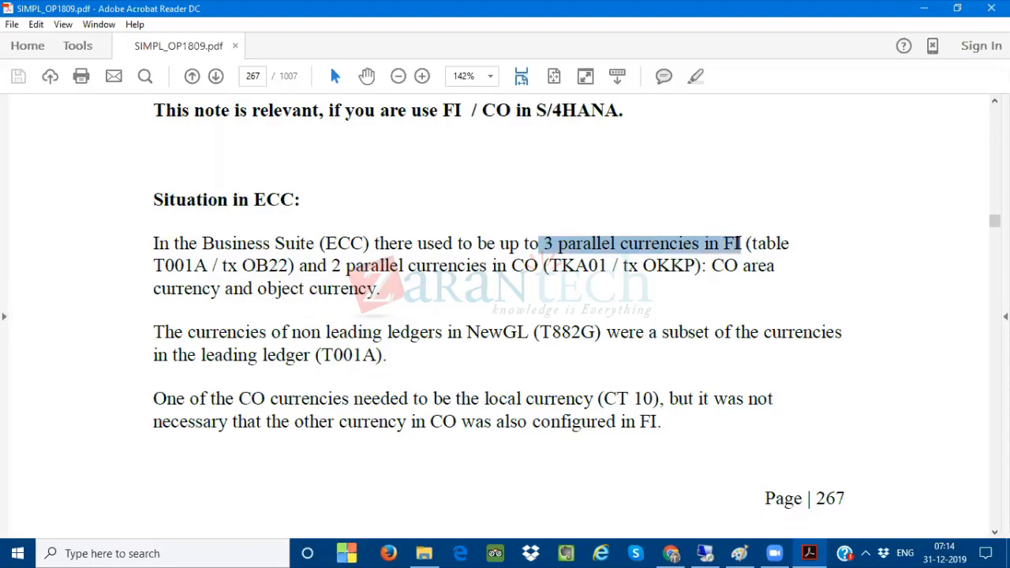
Highlight 'Situation in ECC', '3 parallel currencies in FI', '2 parallel currencies in CO' and 'T001A' in the ECC paragraph
left_click_drag(153, 200, 278, 196)
left_click(739, 553)
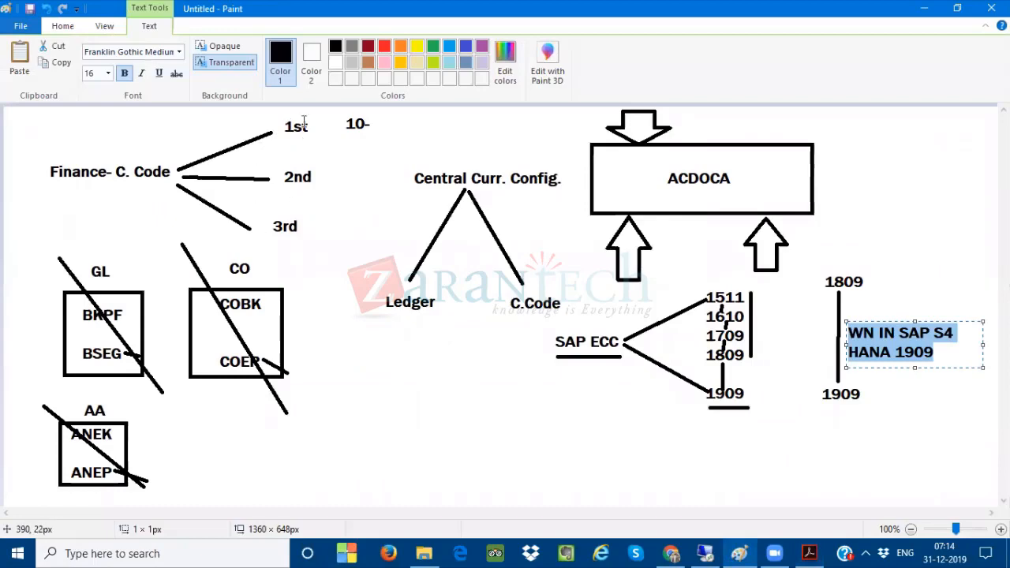
left_click(809, 553)
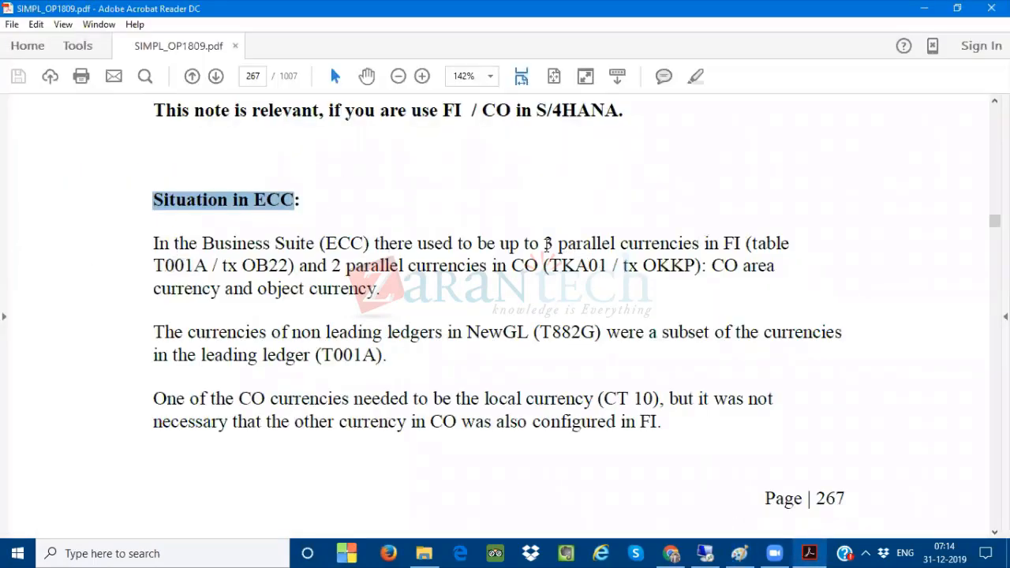
left_click_drag(546, 245, 728, 237)
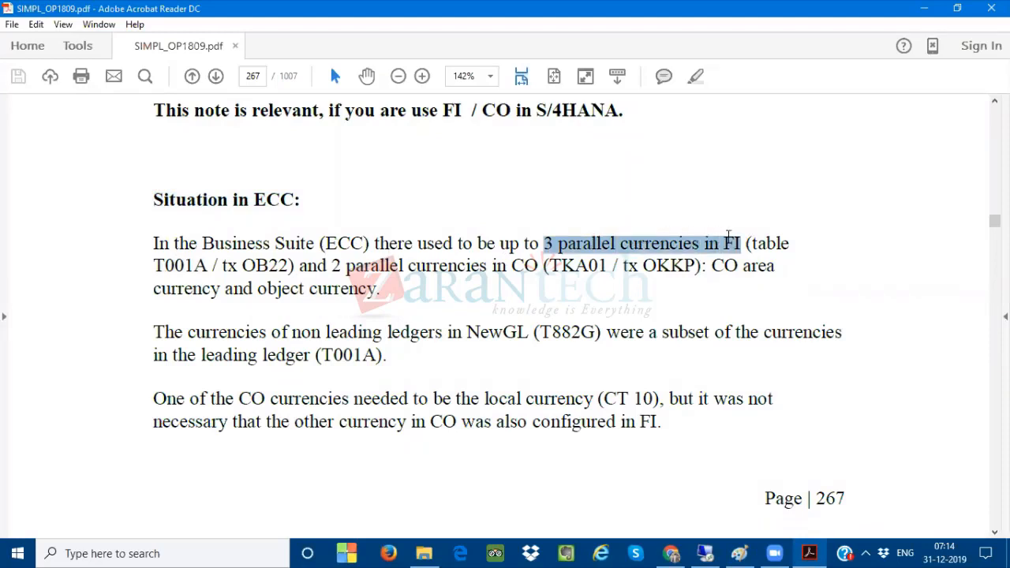
left_click_drag(331, 266, 515, 265)
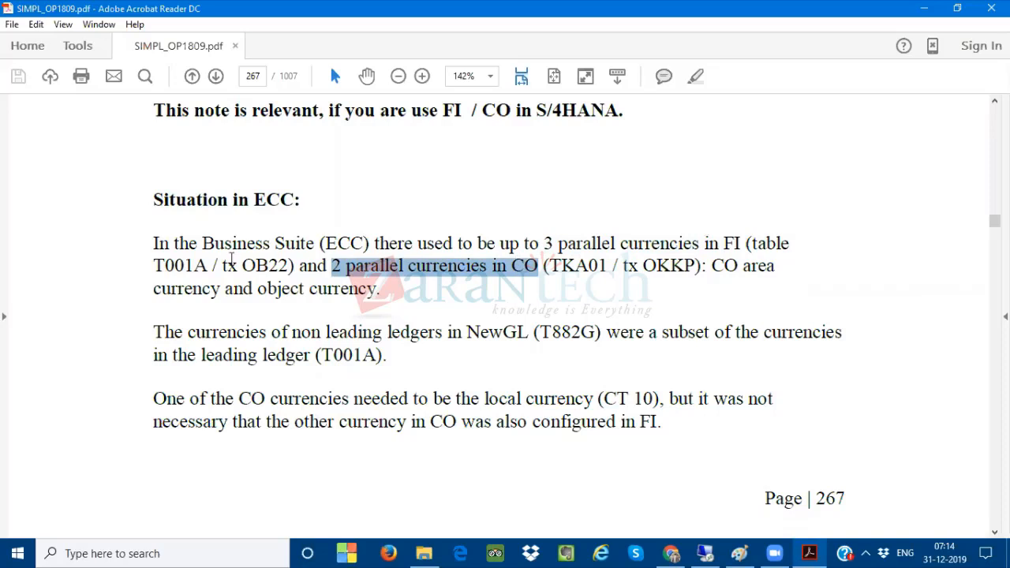
double_click(175, 266)
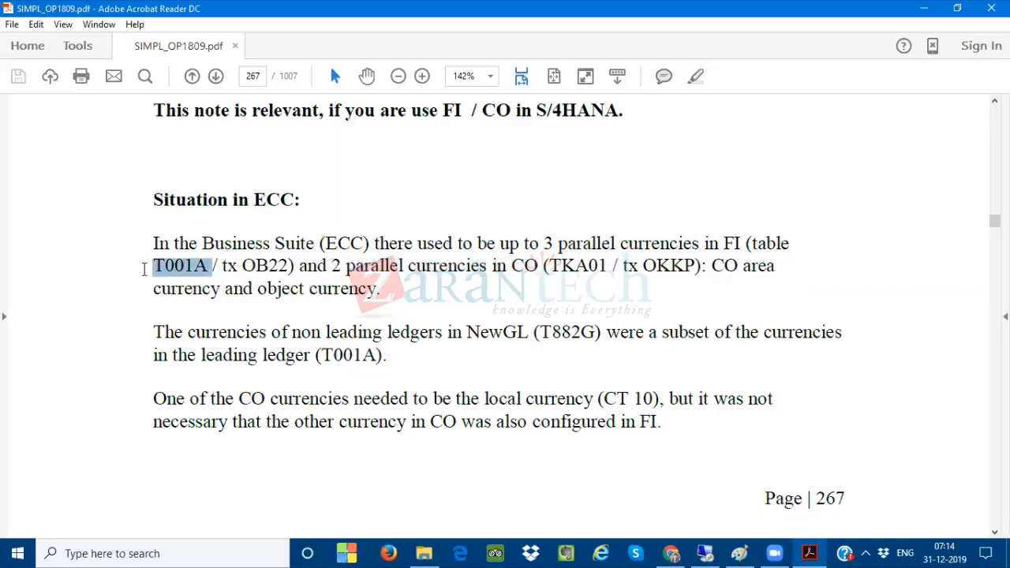
Switch to the SAP remote session and open the 'Country Global Parameters' window
left_click(705, 551)
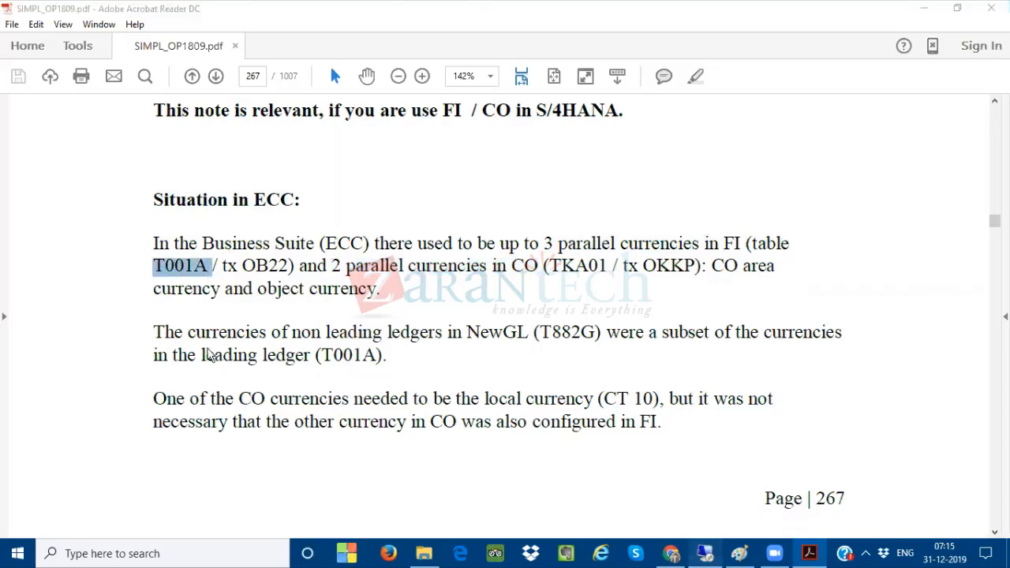
left_click(210, 552)
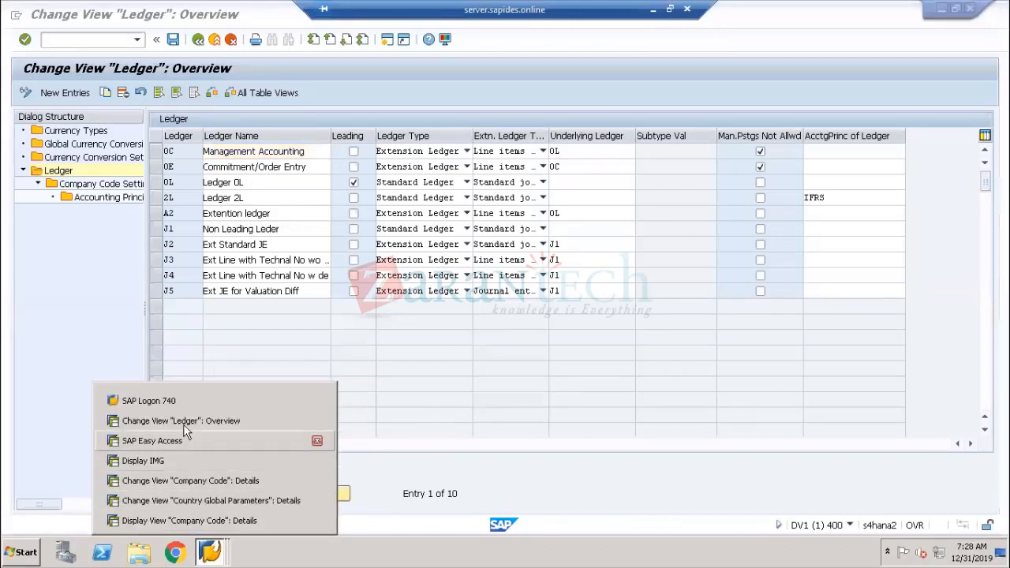
left_click(189, 500)
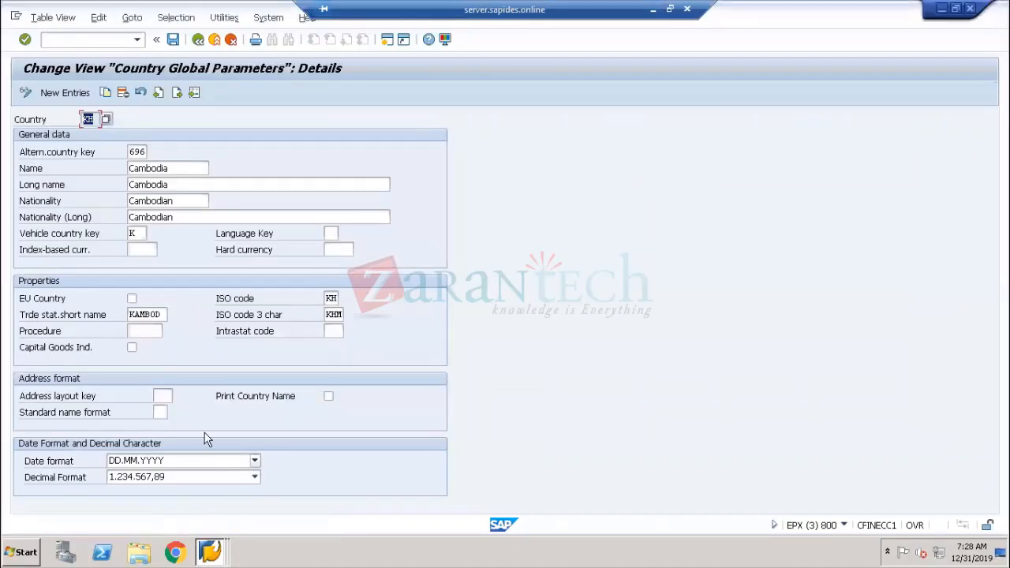
Open the 'Additional Local Currencies For Company Code' view, accept both change warnings, review its three local currencies, and minimize the session
left_click(210, 552)
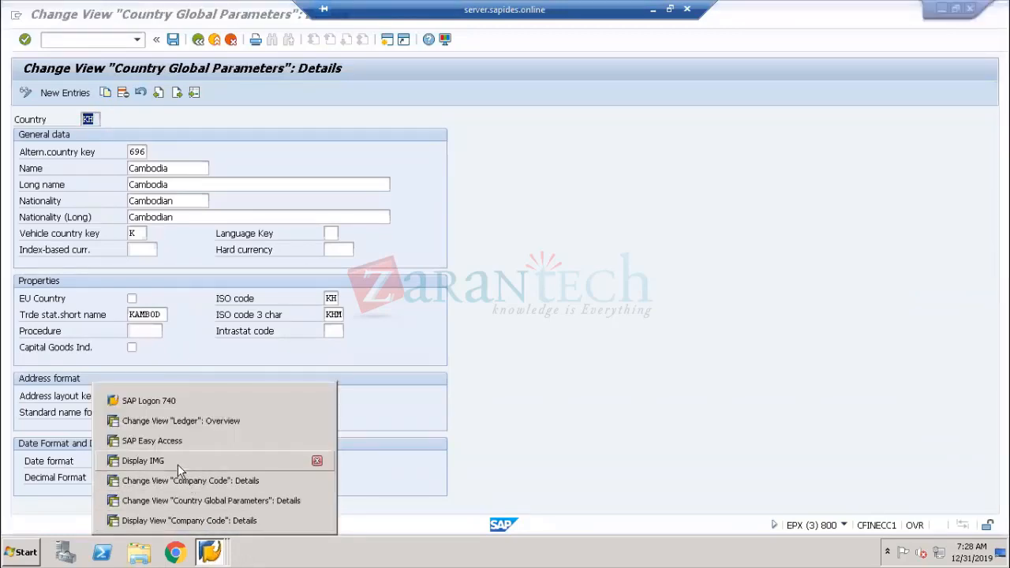
left_click(178, 463)
left_click(126, 359)
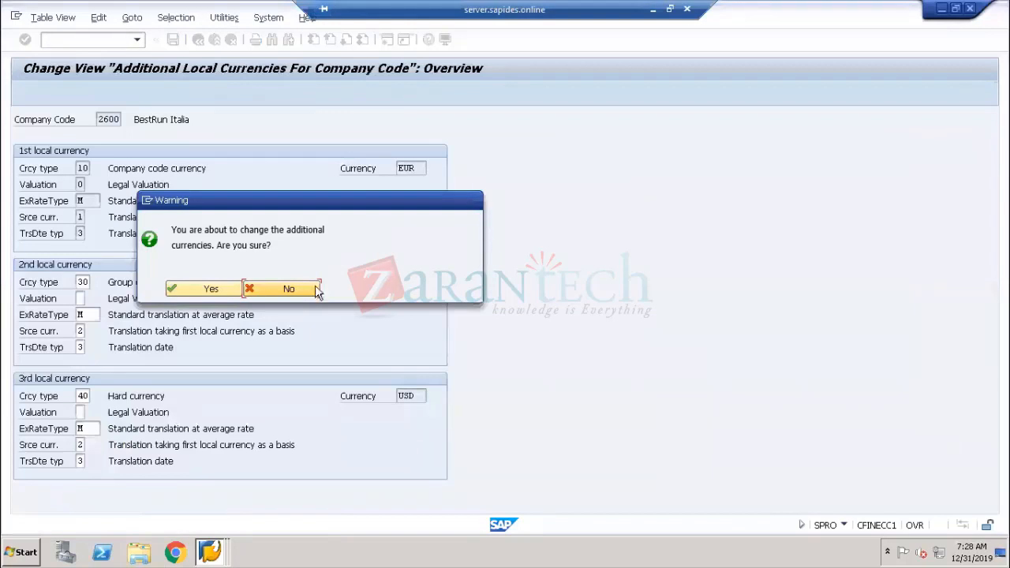
left_click(220, 285)
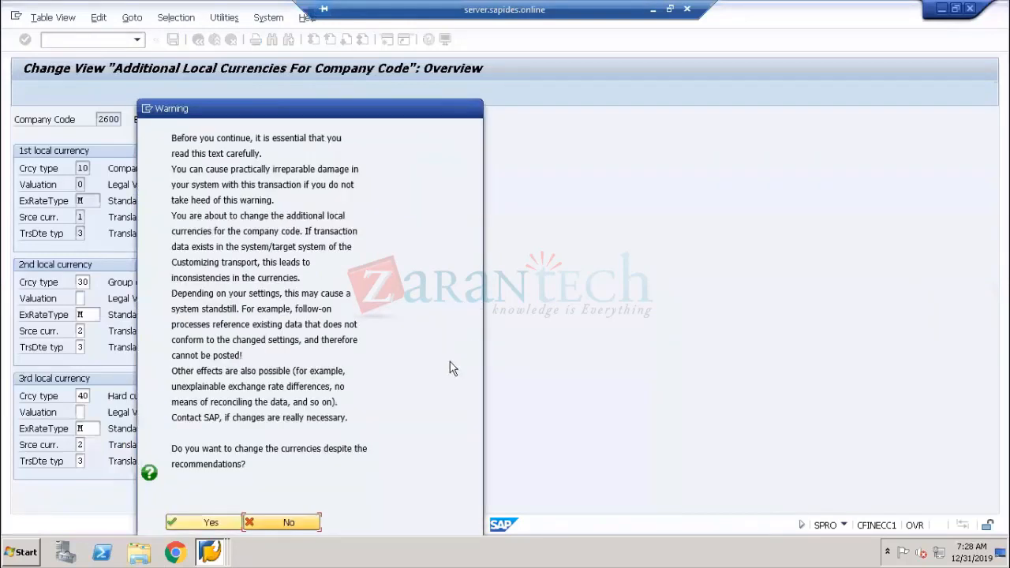
left_click(209, 522)
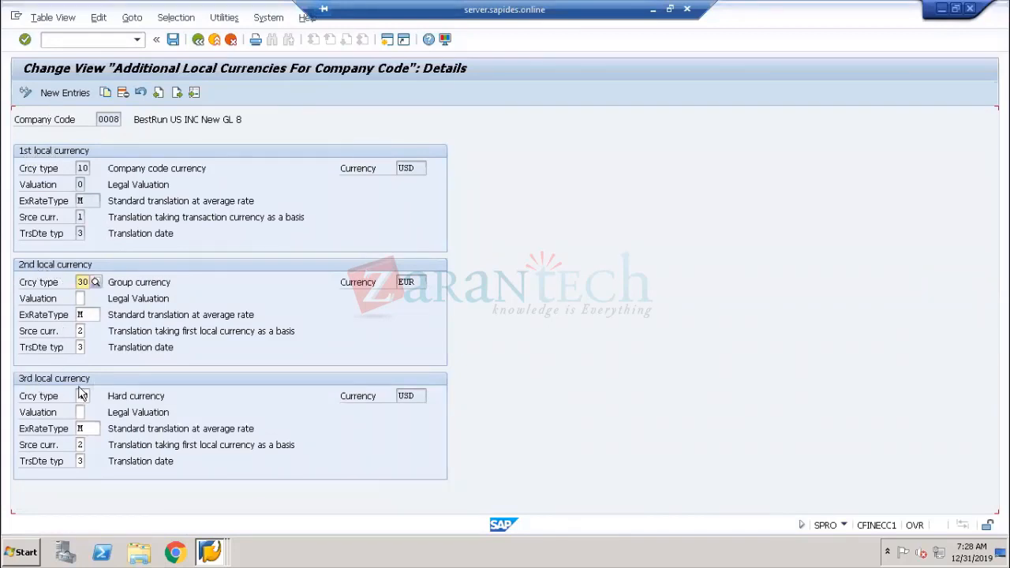
left_click(91, 123)
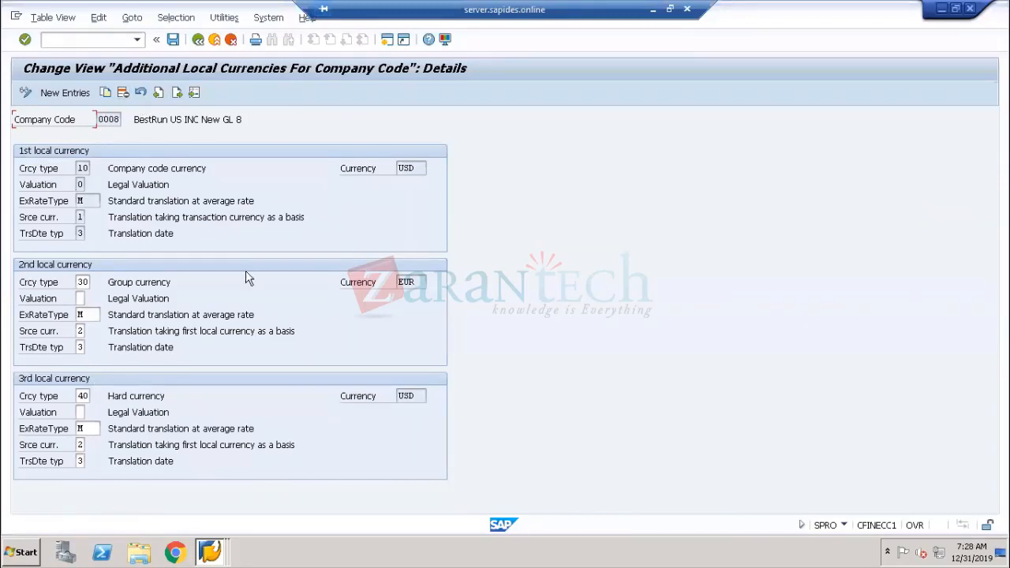
left_click(656, 13)
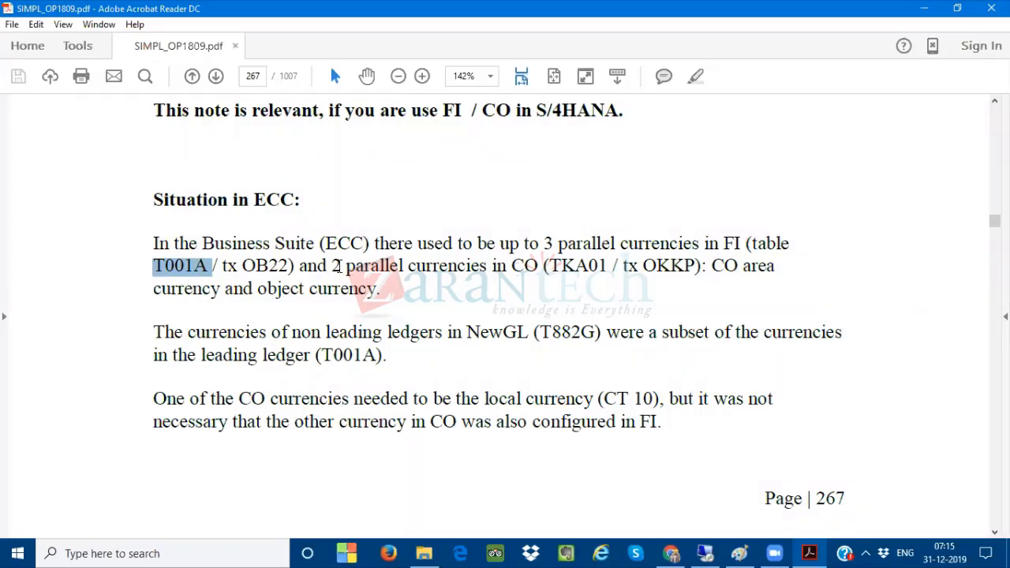
Highlight '2 parallel currencies in CO' and 'OKKP', and select the entire 'Situation in ECC' section
left_click_drag(332, 266, 525, 266)
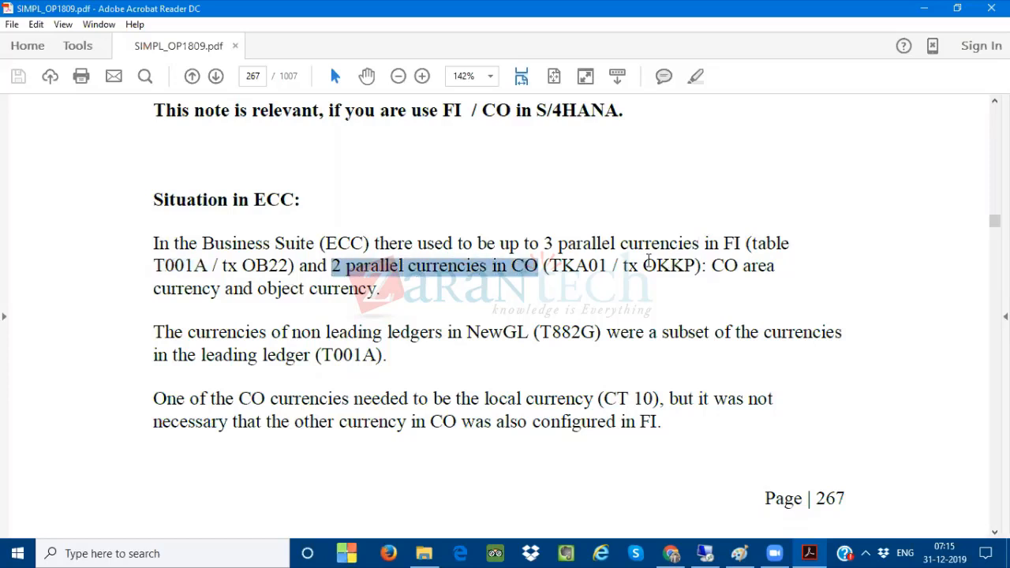
left_click_drag(644, 266, 680, 266)
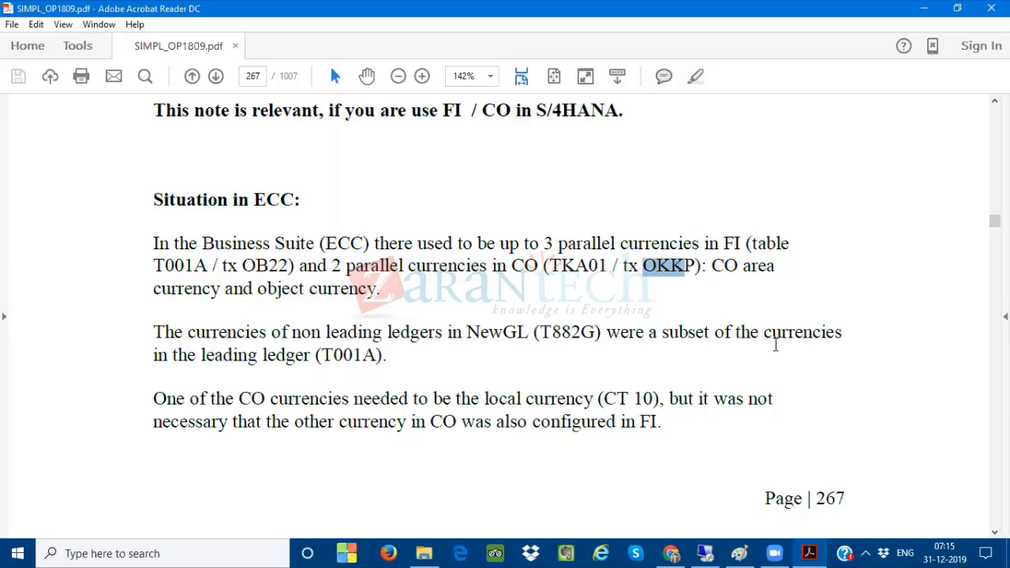
scroll(378, 367, "down", 1)
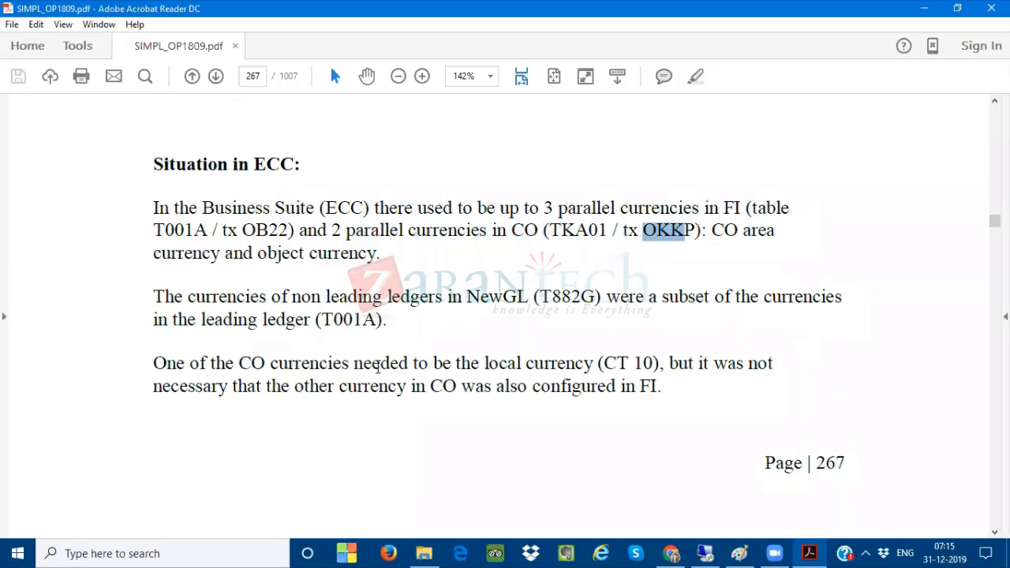
scroll(466, 316, "down", 2)
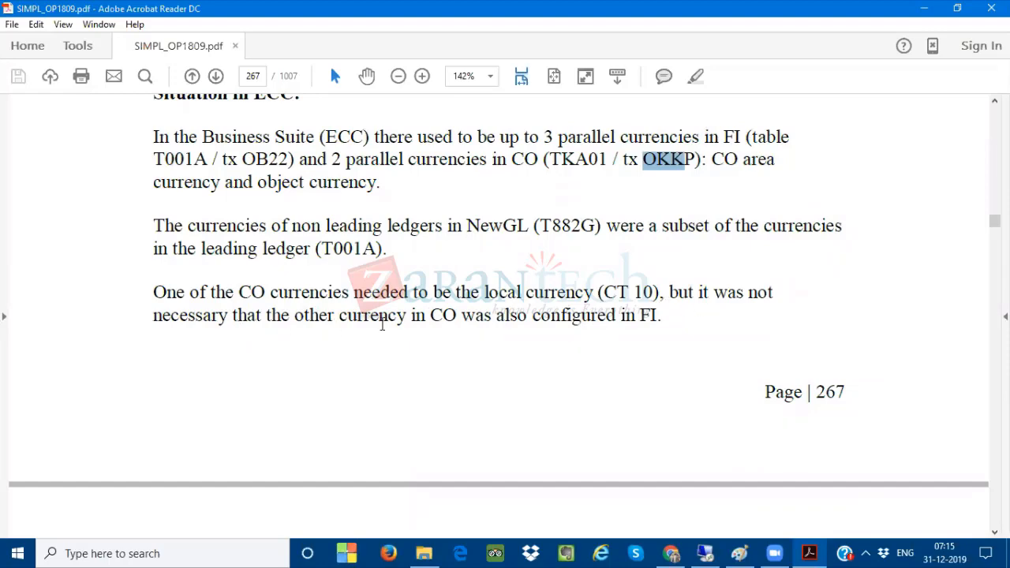
scroll(509, 327, "down", 8)
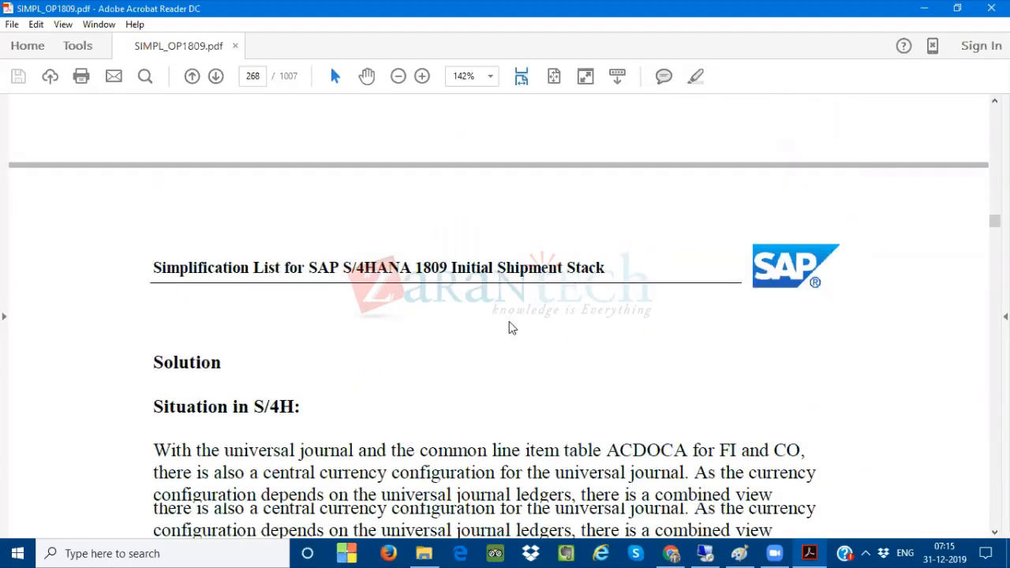
scroll(355, 261, "up", 12)
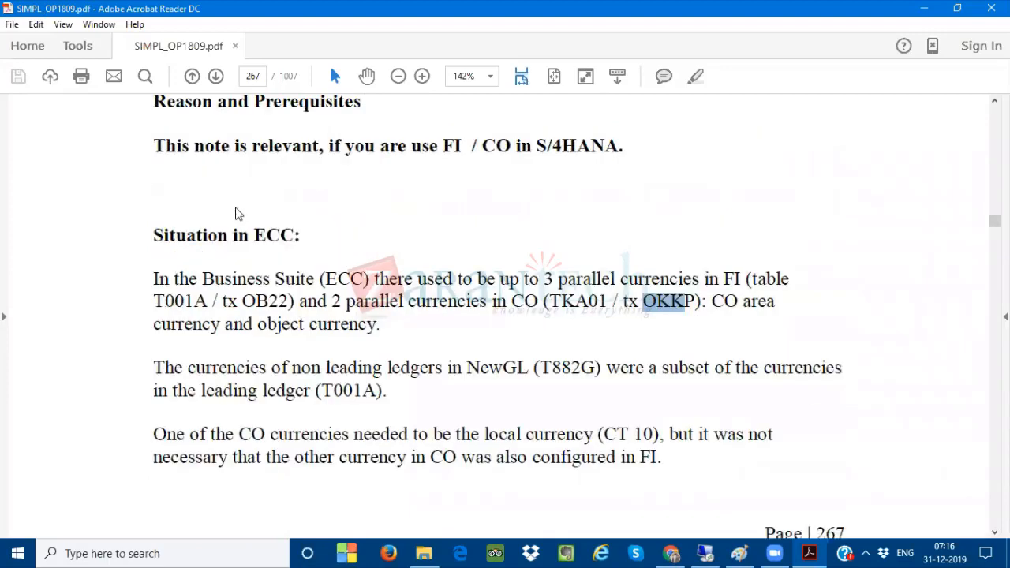
left_click_drag(152, 234, 667, 458)
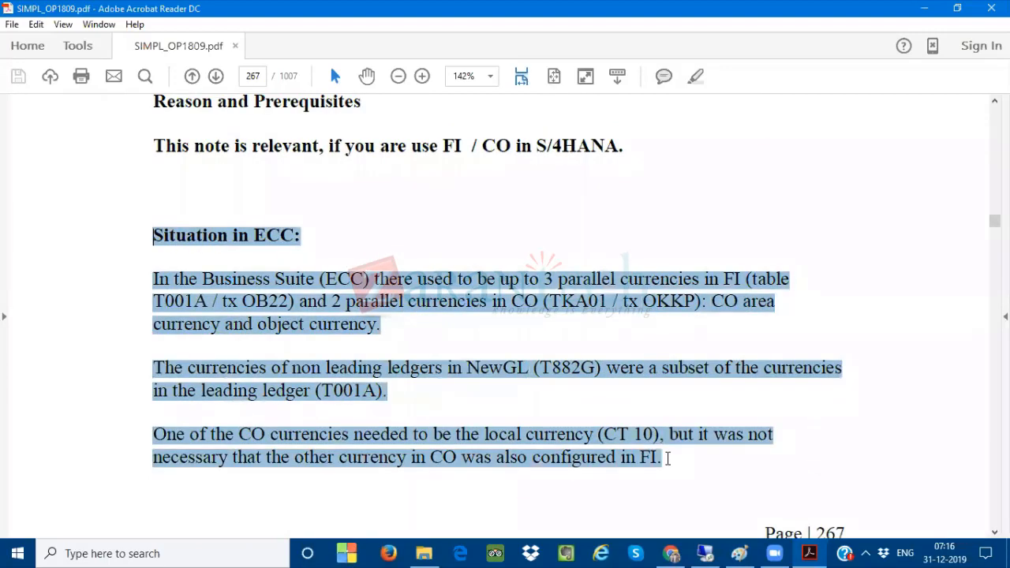
Select 'OB22' in the ECC paragraph
scroll(667, 458, "down", 16)
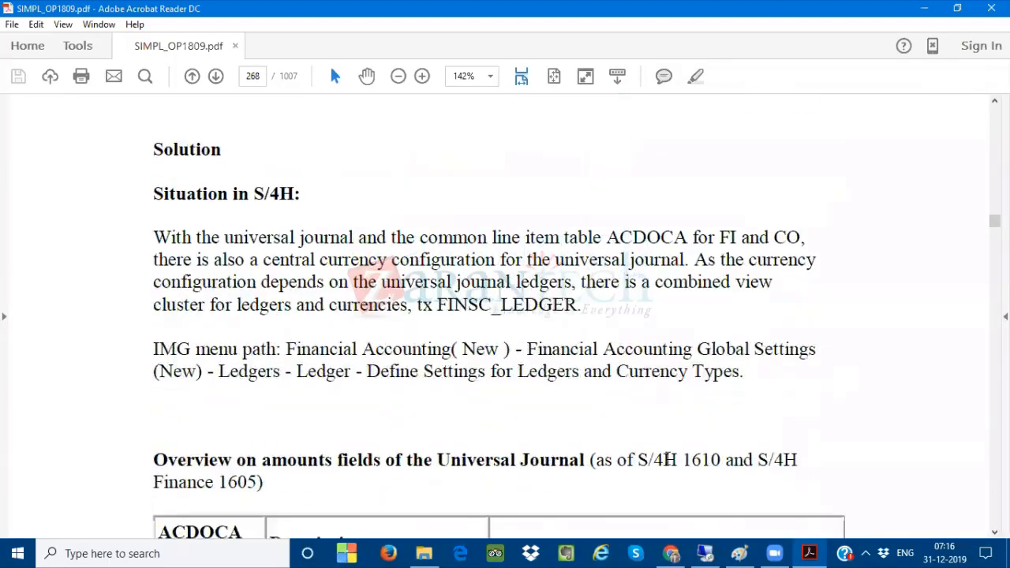
scroll(667, 459, "up", 15)
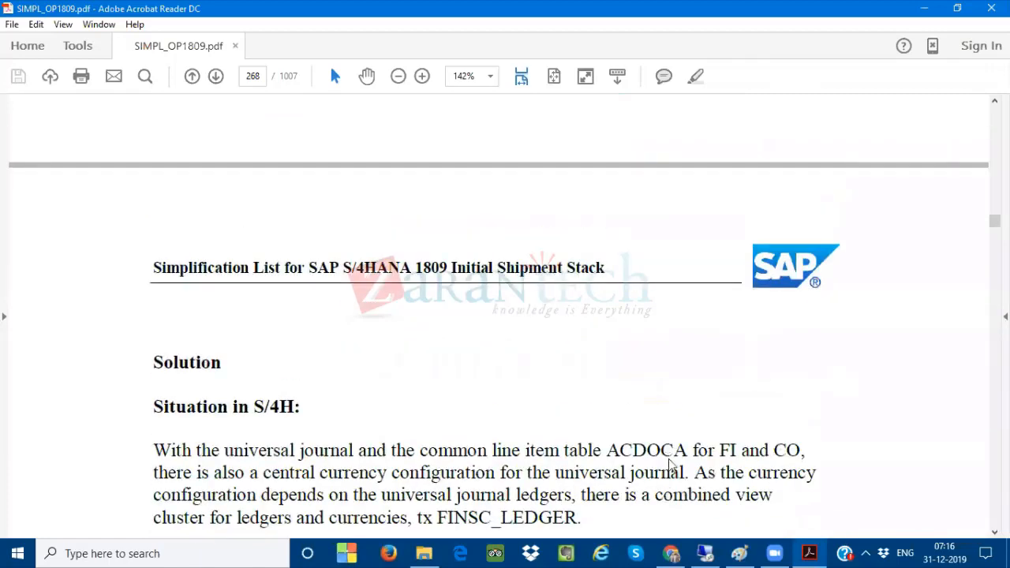
left_click(304, 256)
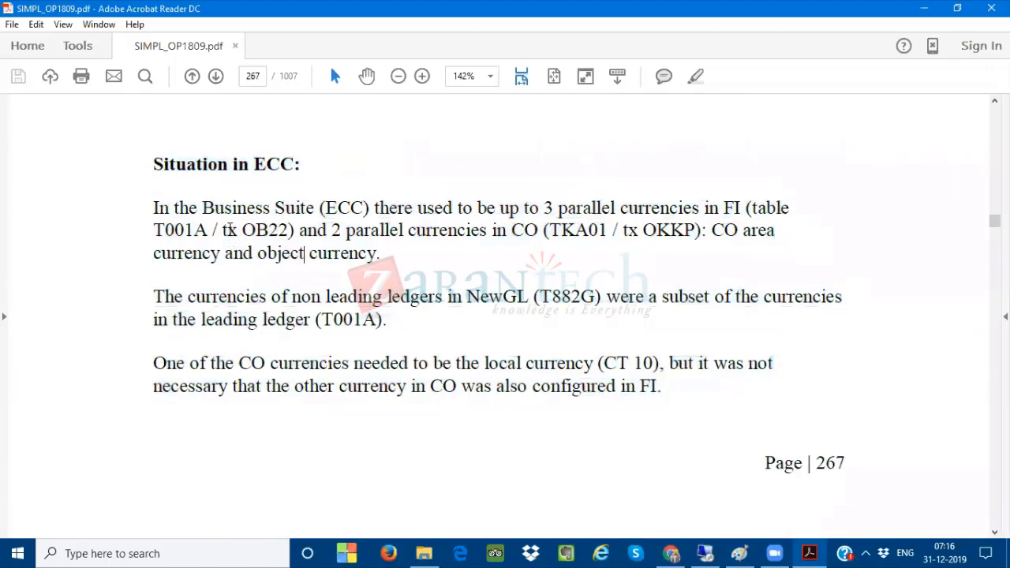
double_click(254, 228)
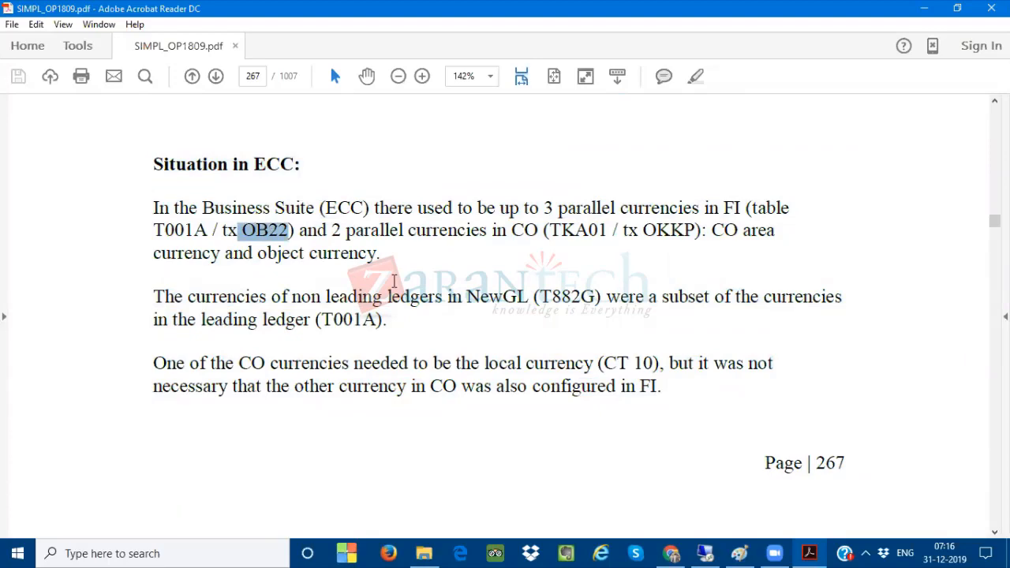
In 'Situation in S/4H', highlight 'FINSC_LEDGER', the ACDOCA sentence start and 'central currency configuration'
scroll(399, 284, "down", 10)
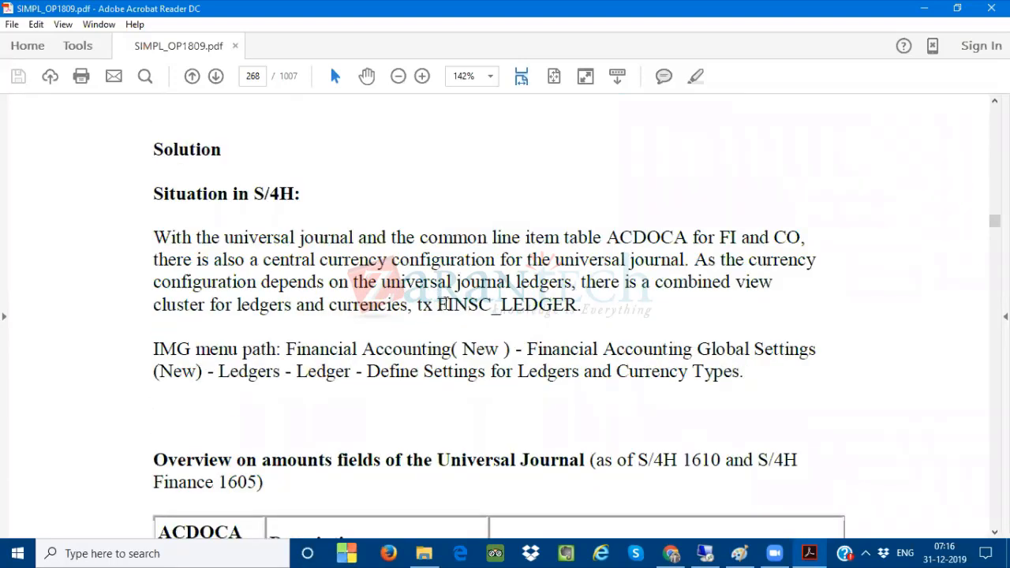
left_click_drag(446, 305, 579, 303)
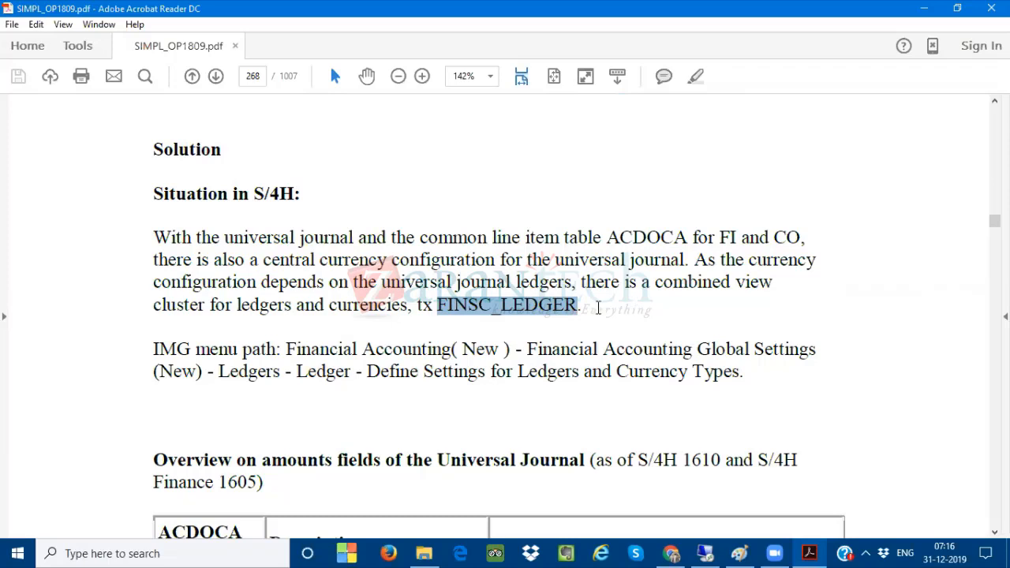
left_click_drag(156, 237, 644, 245)
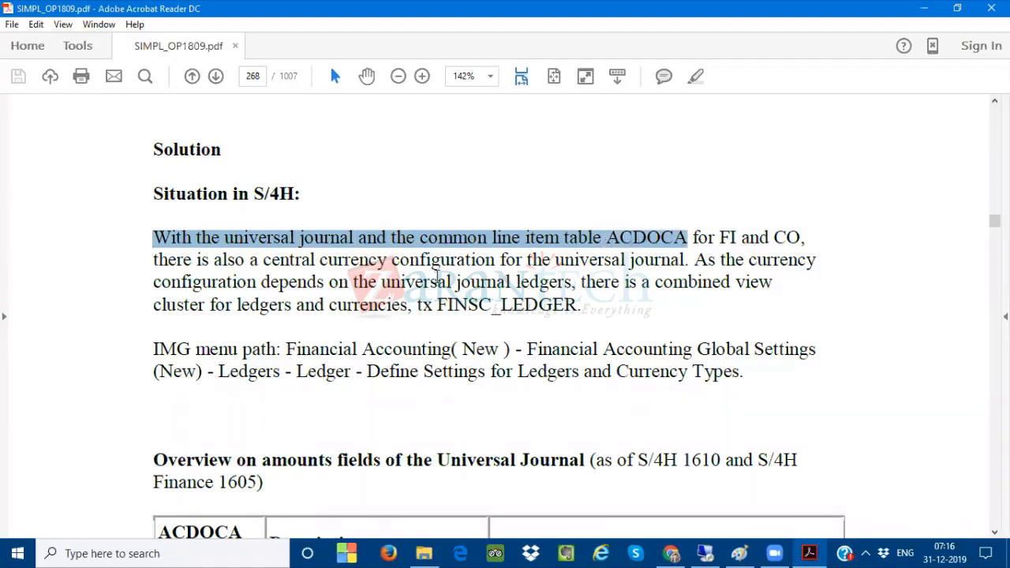
left_click_drag(264, 260, 495, 260)
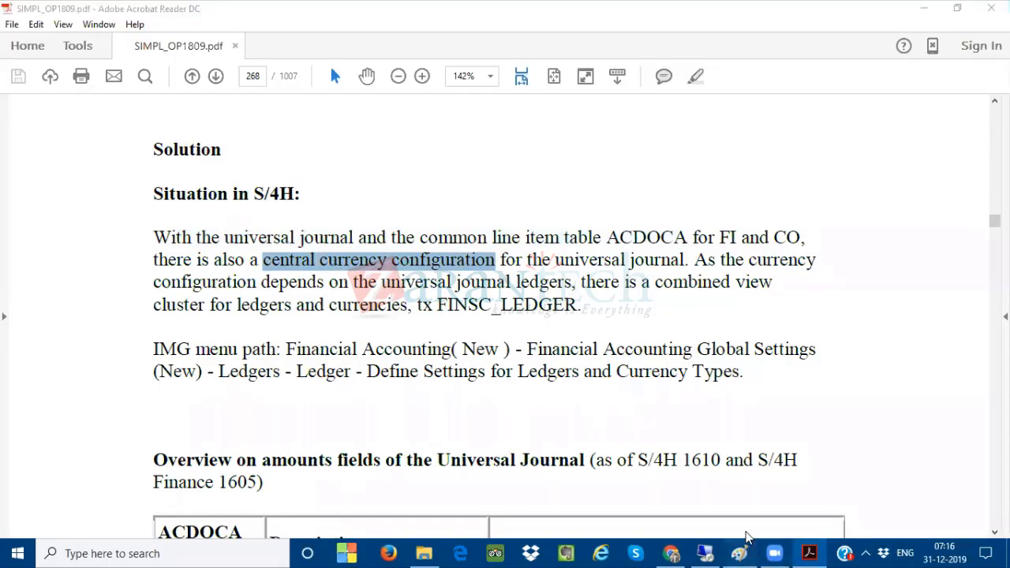
Compare with the Paint sketch and highlight 'up to 3 parallel currencies in' and 'parallel currencies in' in the ECC paragraph
left_click(740, 554)
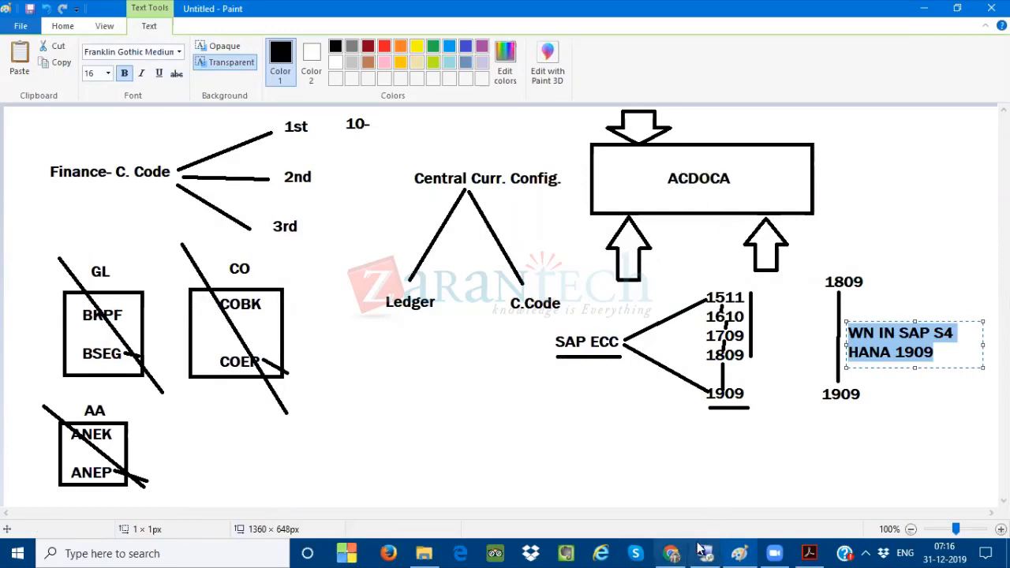
left_click(808, 553)
scroll(564, 392, "up", 10)
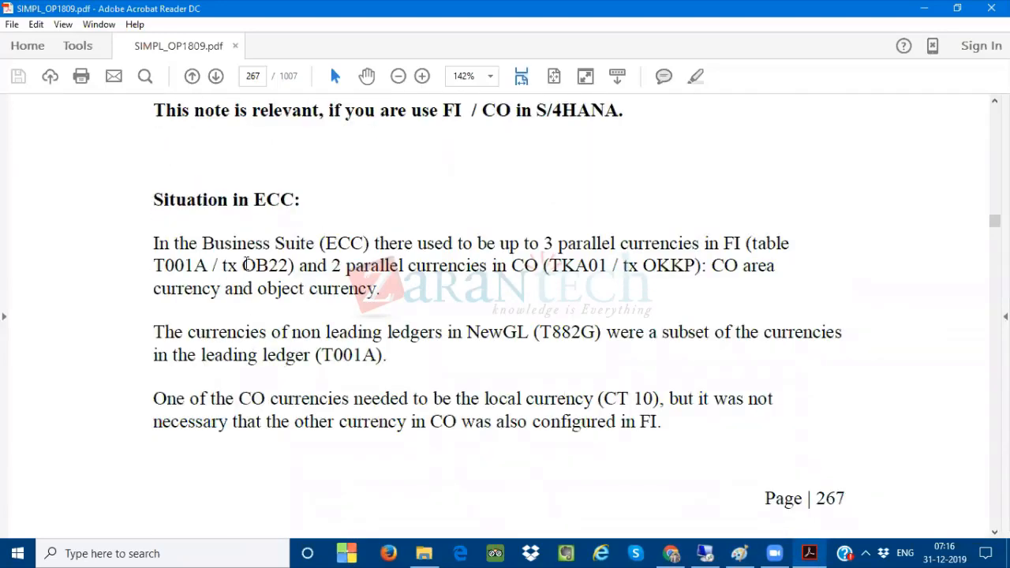
left_click_drag(500, 244, 712, 244)
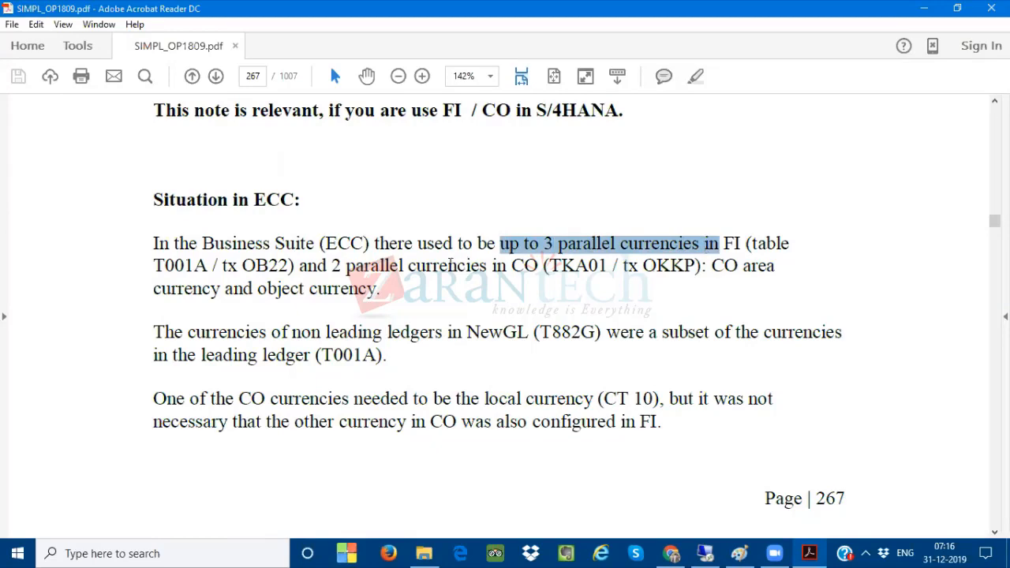
left_click_drag(395, 266, 509, 264)
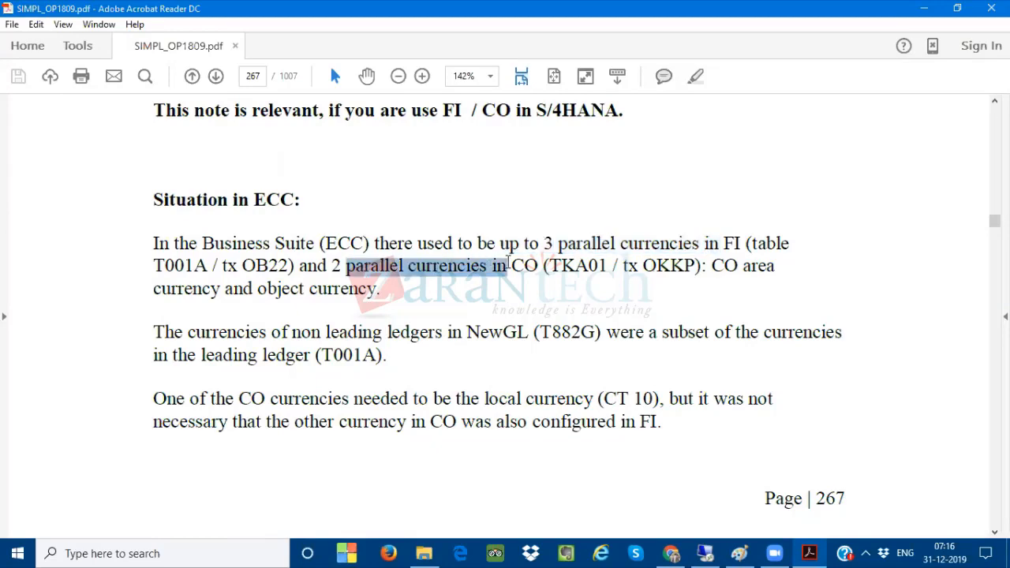
scroll(515, 355, "down", 10)
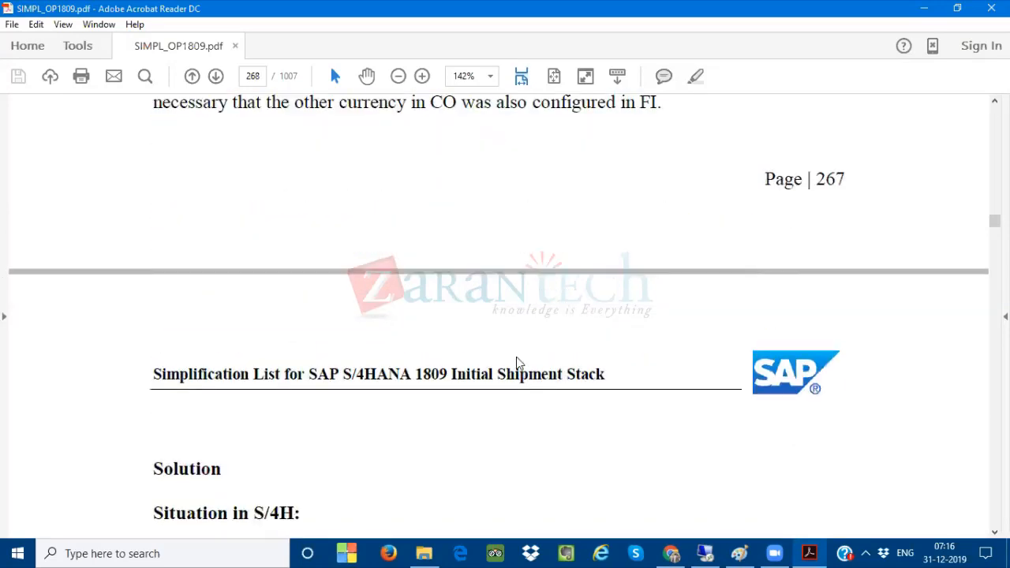
scroll(515, 355, "down", 5)
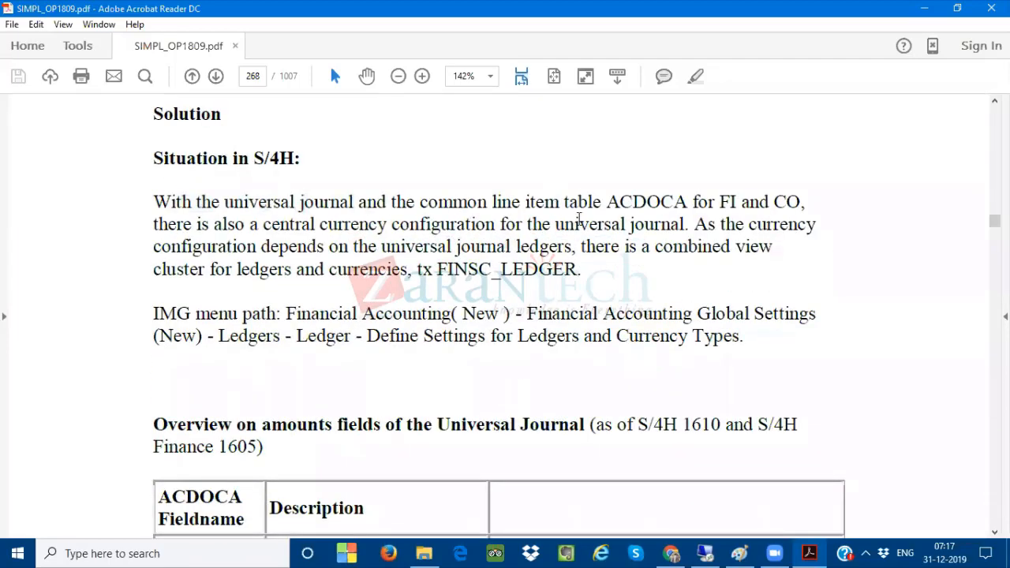
Highlight 'ACDOCA', 'central currency configuration for the universal journal' and 'universal journal ledgers' in the S/4H paragraph
left_click_drag(606, 202, 693, 202)
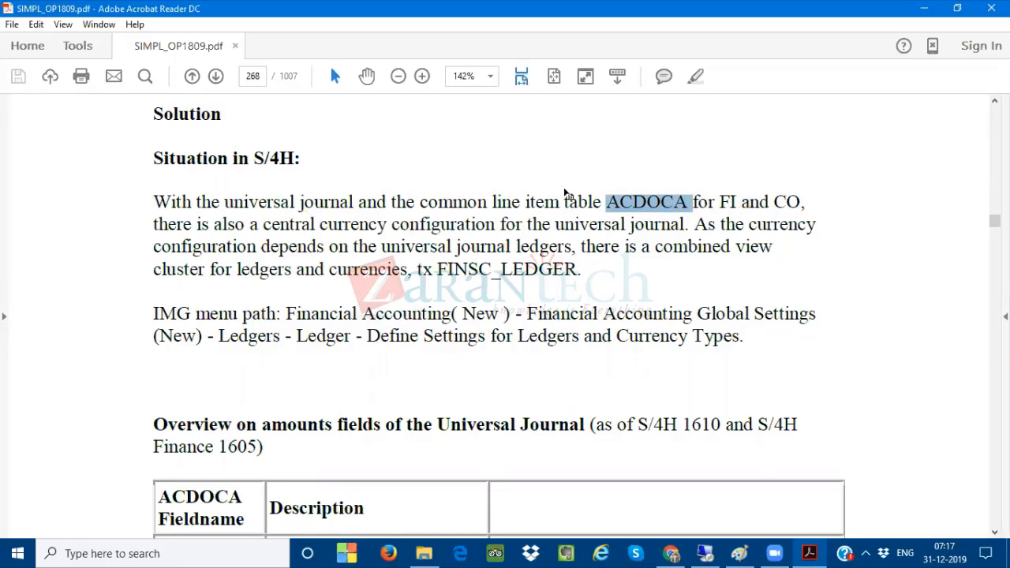
left_click_drag(263, 225, 666, 230)
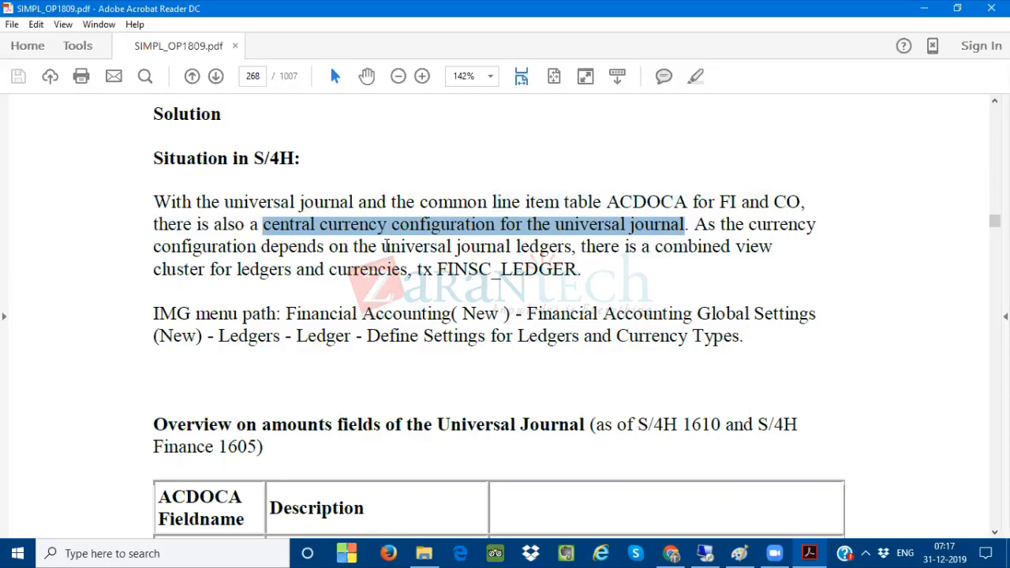
left_click_drag(382, 247, 571, 248)
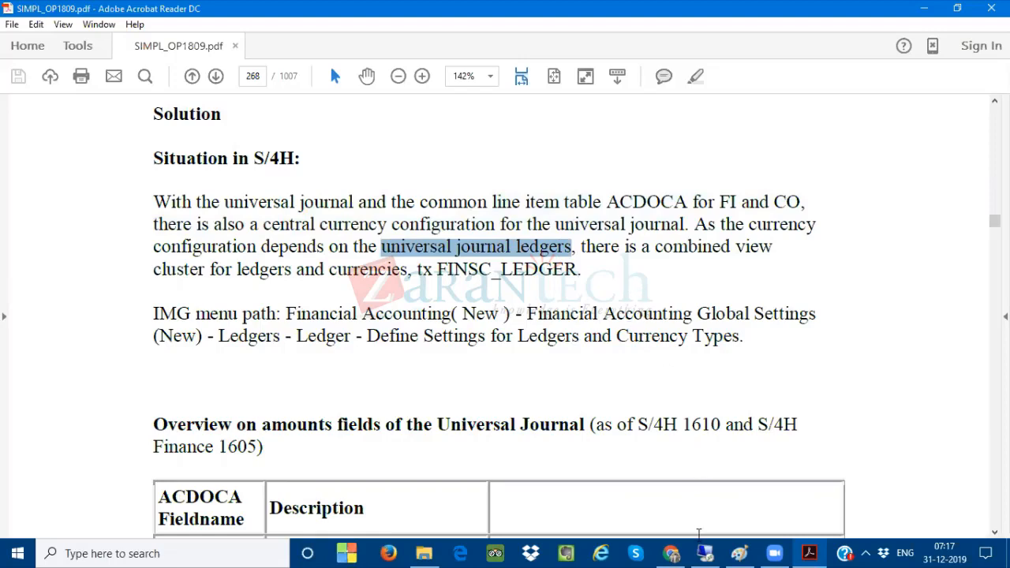
Briefly show the SAP additional local currencies screen, then highlight 'ledgers and currencies, tx FINSC_LEDGER' in the PDF
left_click(707, 552)
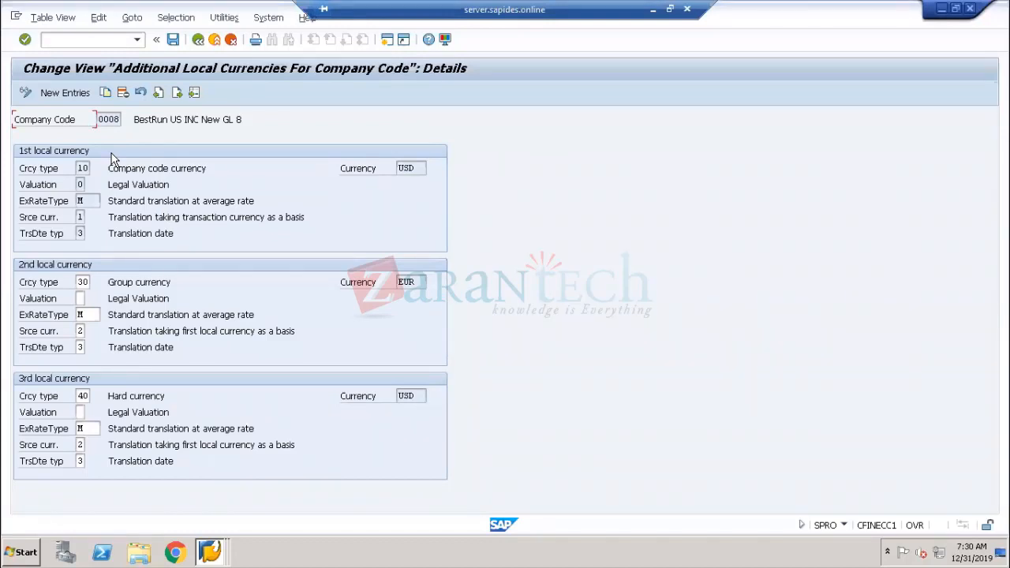
left_click(653, 11)
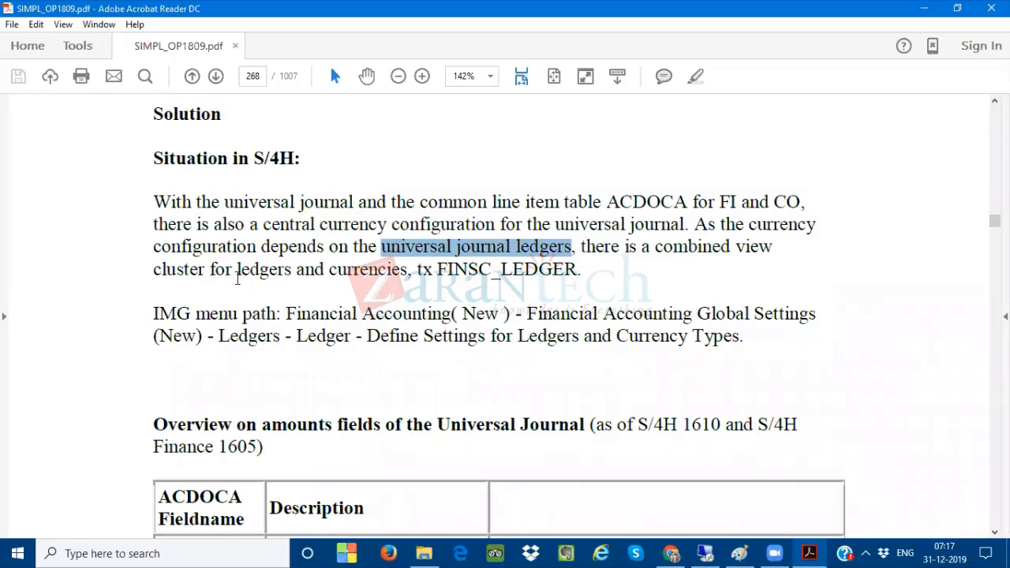
left_click_drag(237, 273, 581, 272)
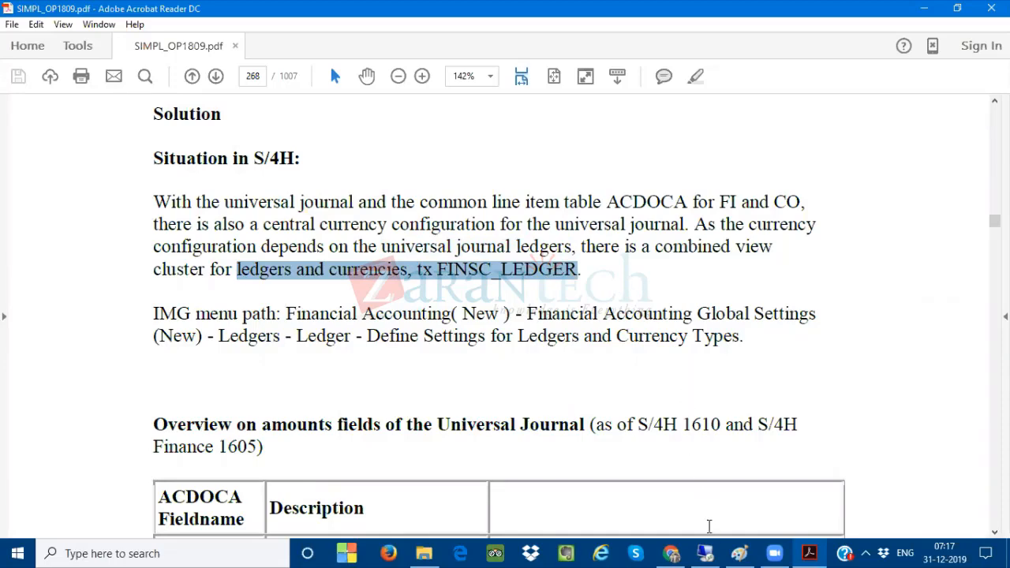
Switch to the SAP Ledger overview, open company code settings for ledger 0L and close the consistency check messages
left_click(704, 553)
left_click(209, 553)
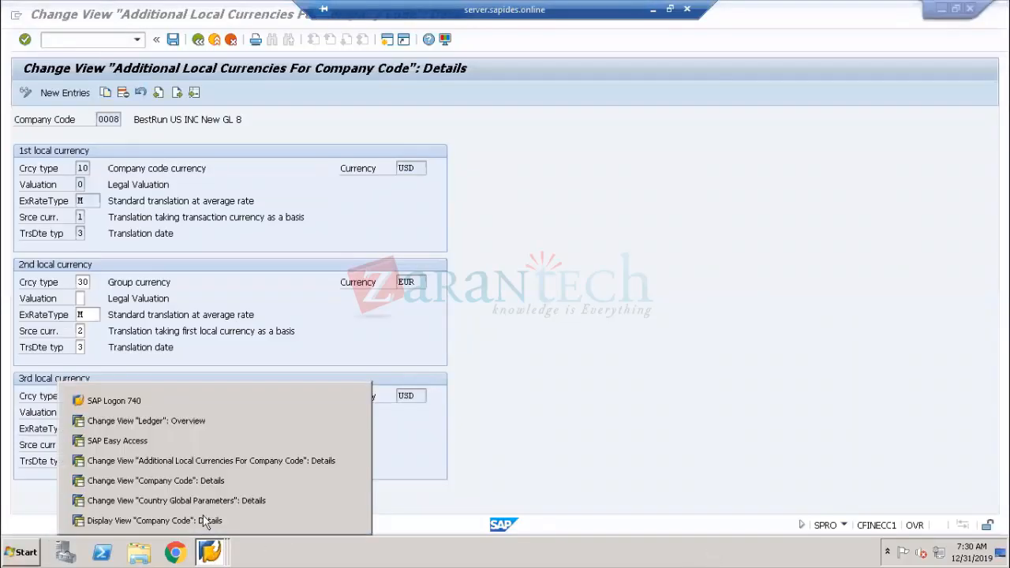
left_click(162, 419)
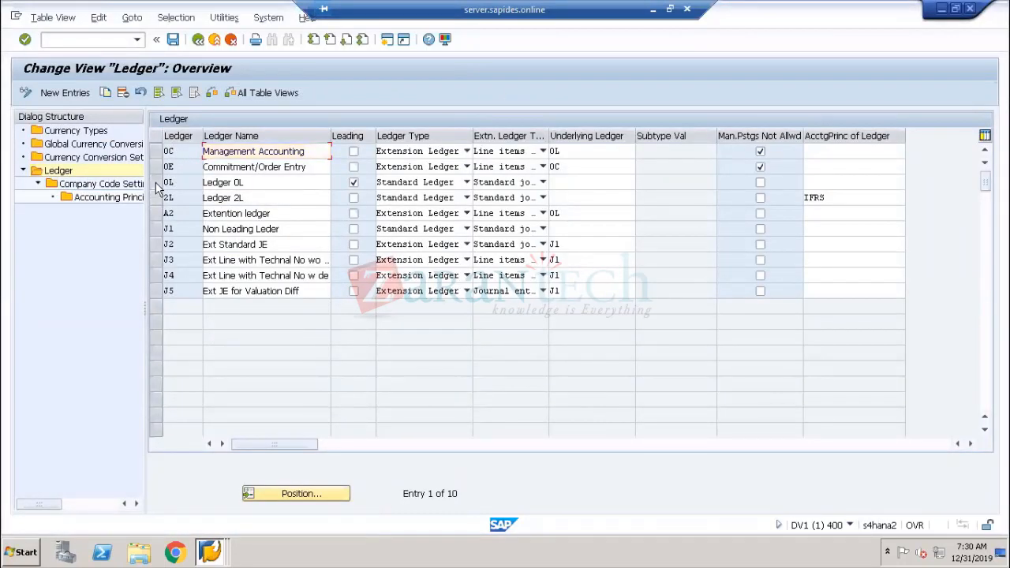
left_click(155, 182)
double_click(87, 183)
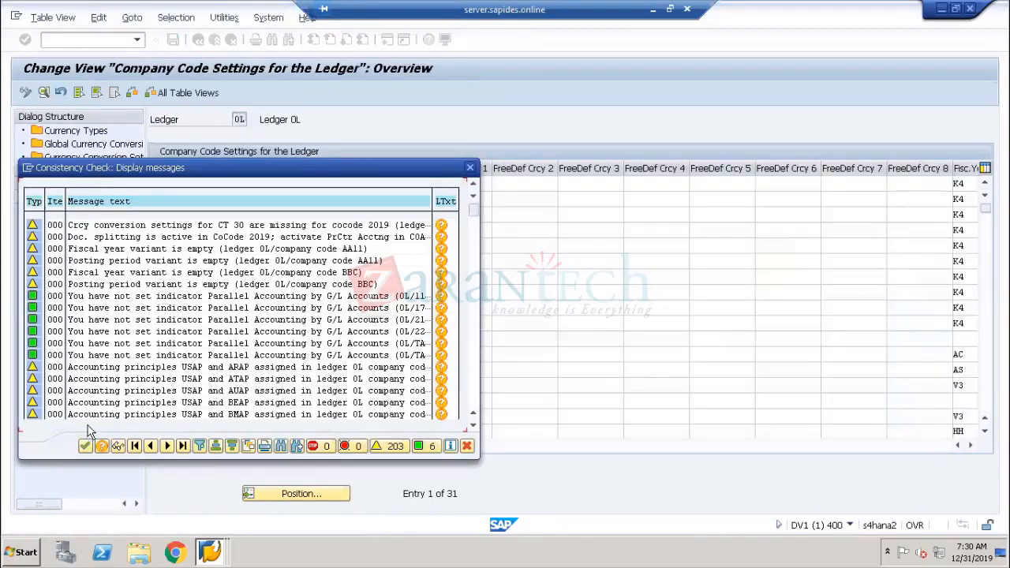
left_click(85, 446)
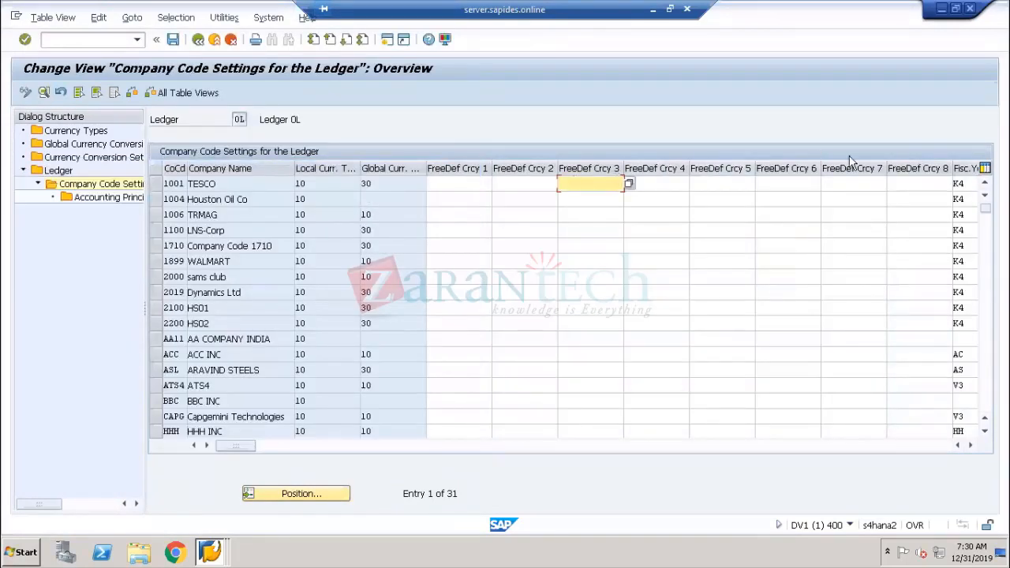
Step through the local, global and free-defined currency type fields of company code 1001 TESCO
left_click(315, 182)
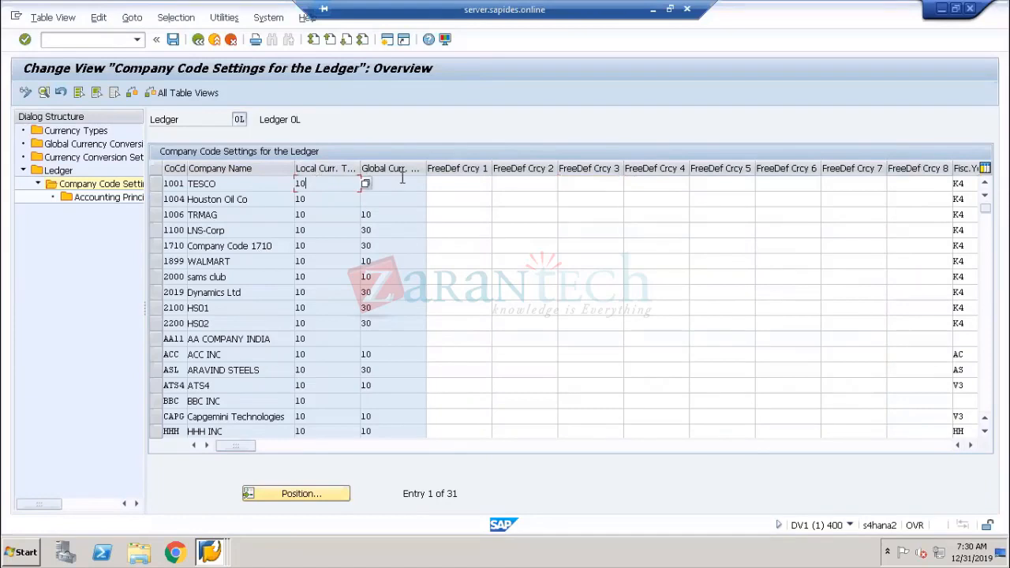
left_click(402, 181)
type("30")
left_click(465, 182)
left_click(547, 184)
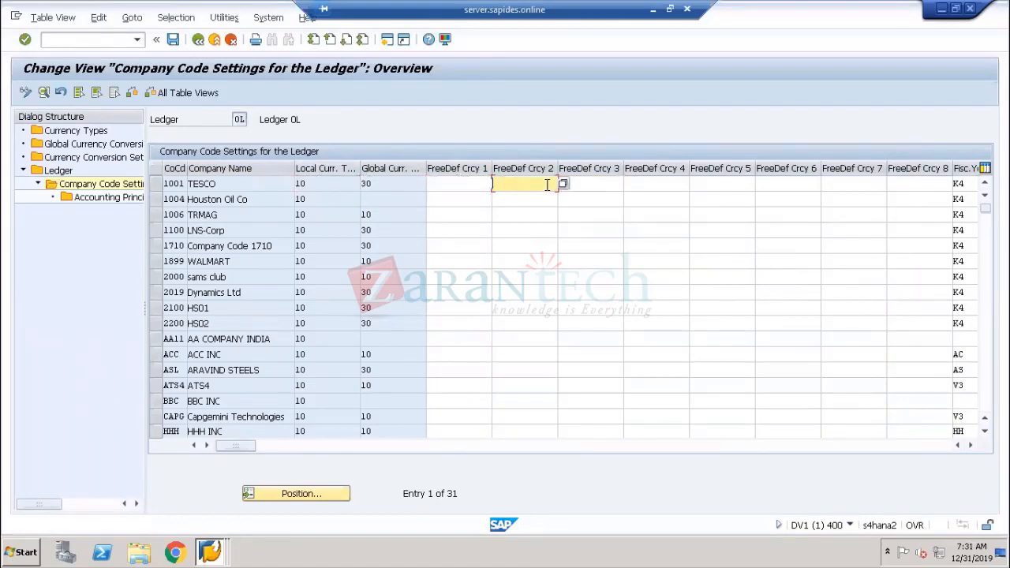
left_click(607, 183)
left_click(656, 183)
left_click(716, 184)
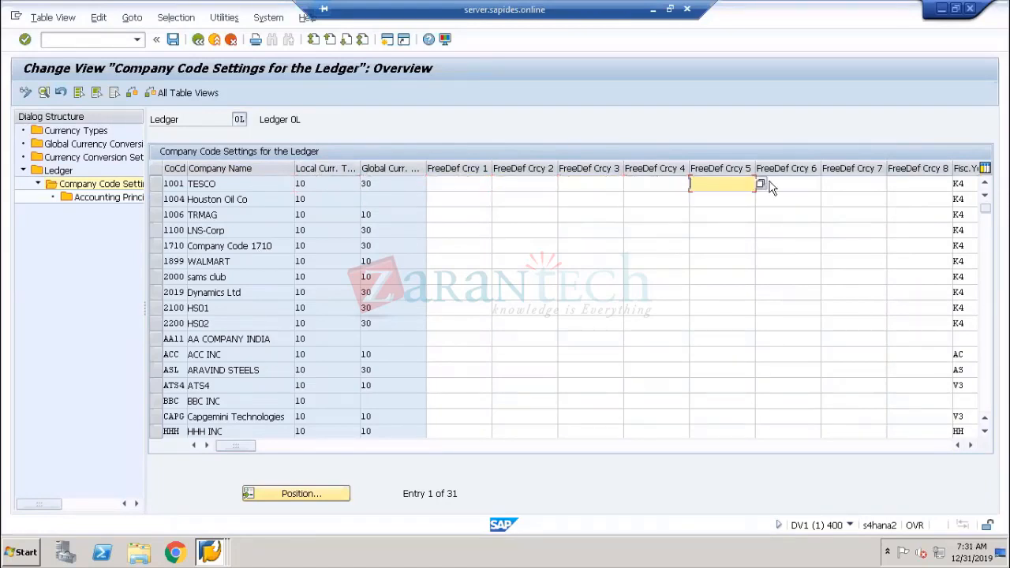
left_click(793, 184)
left_click(870, 185)
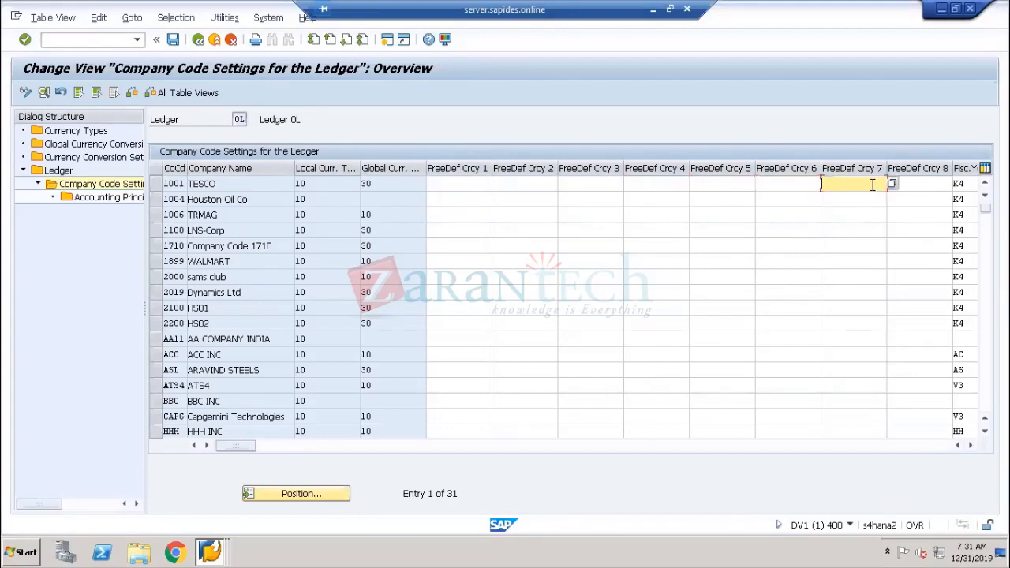
left_click(921, 198)
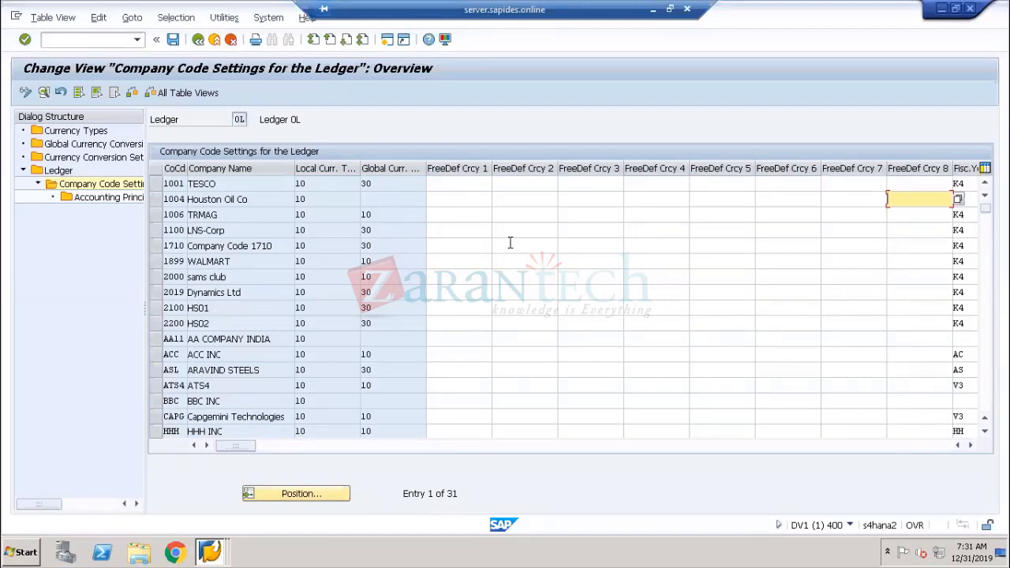
left_click(331, 183)
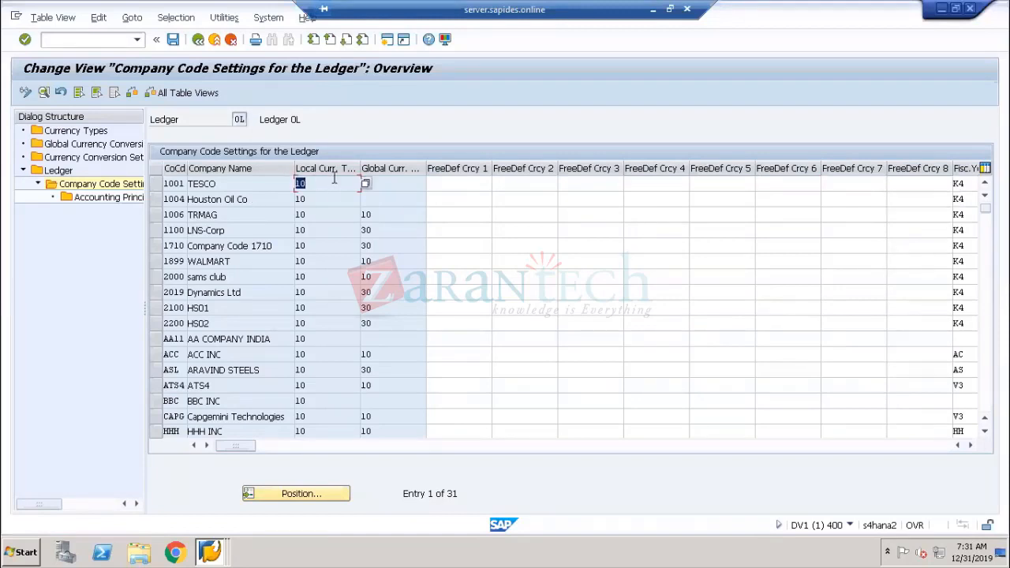
left_click(387, 180)
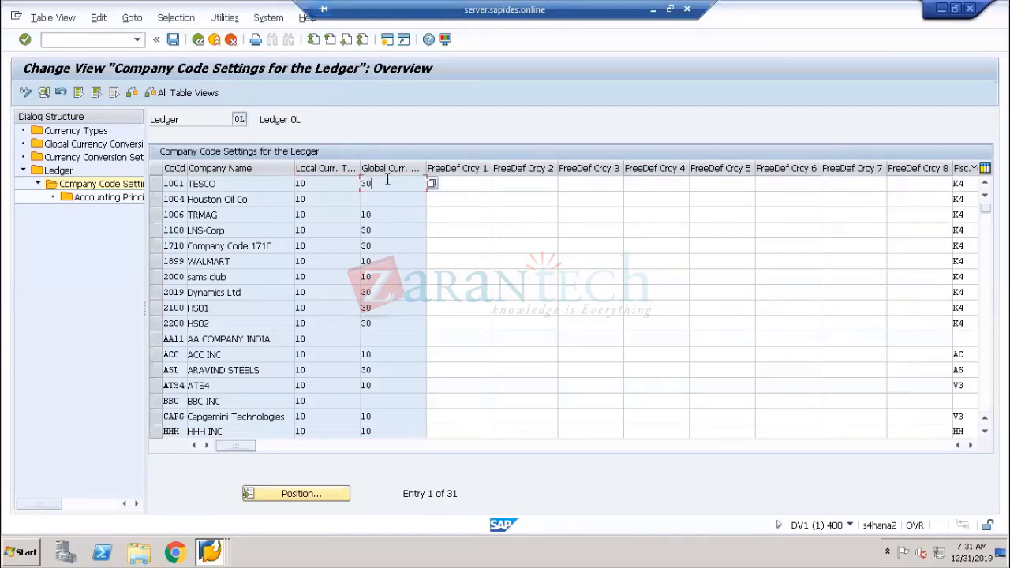
left_click(464, 183)
left_click(529, 183)
left_click(592, 184)
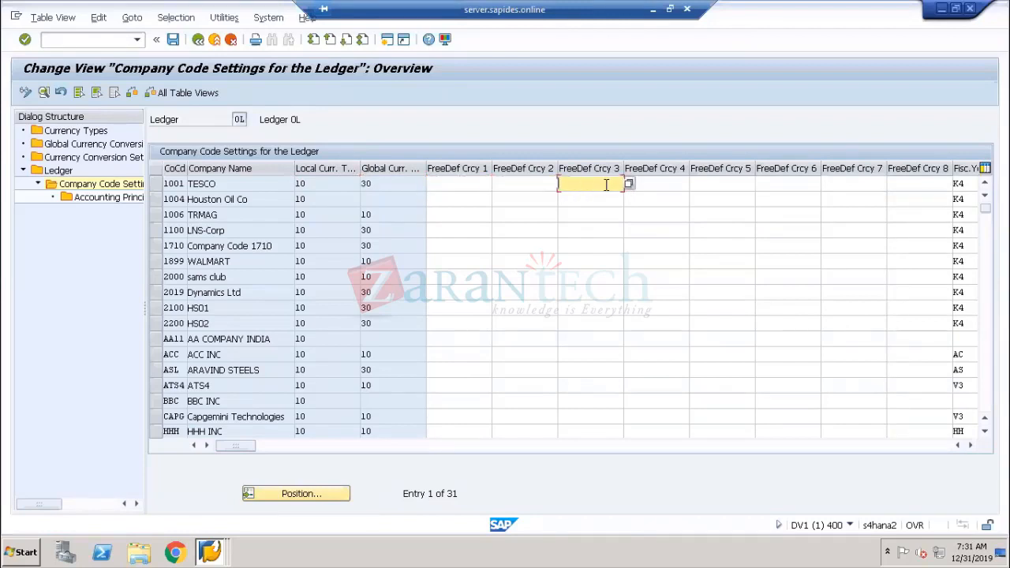
left_click(657, 183)
left_click(710, 183)
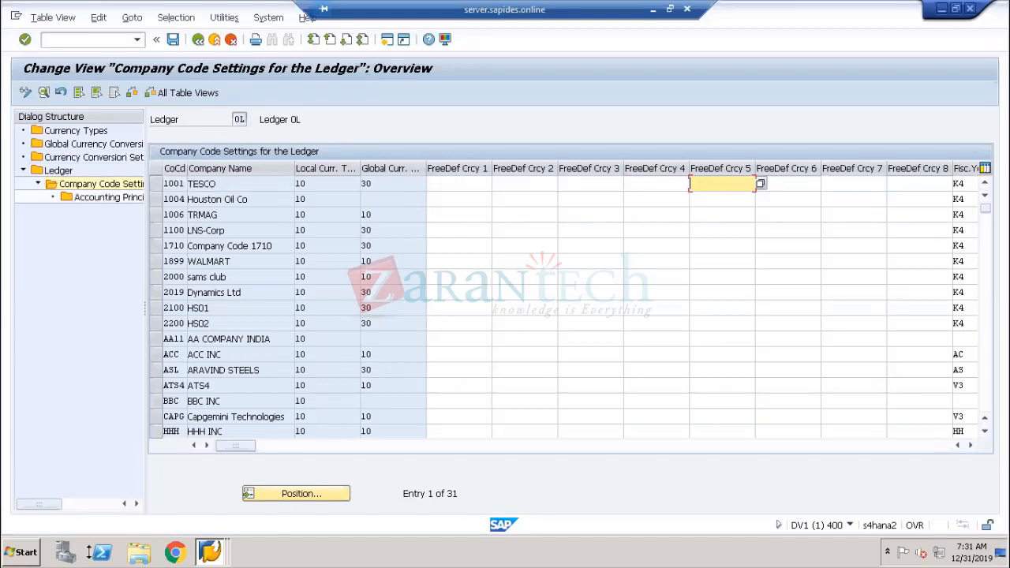
Call a transaction from the command field and select 'FINSC_LEDGER' in the information message that points to it
left_click(82, 43)
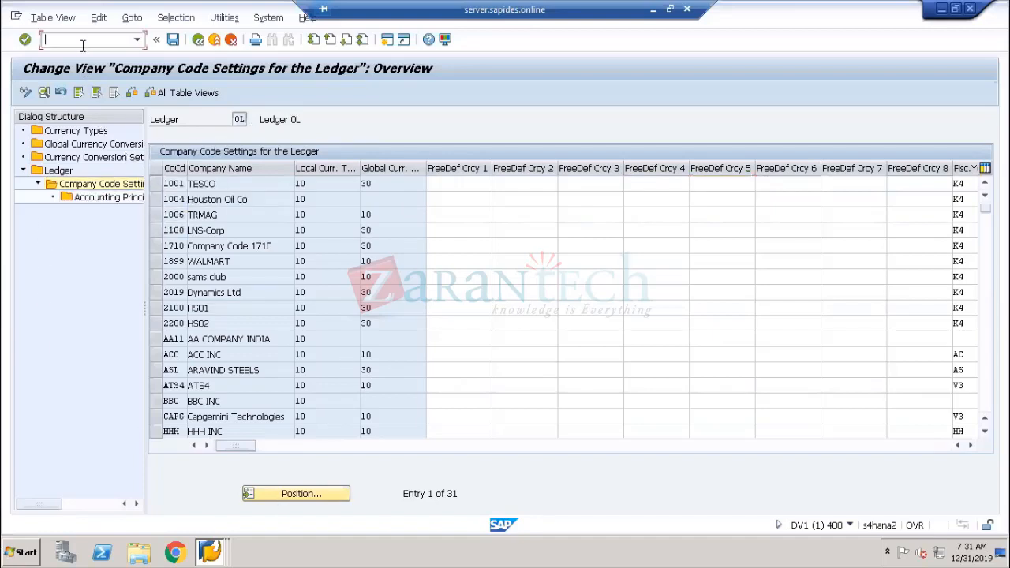
type("/")
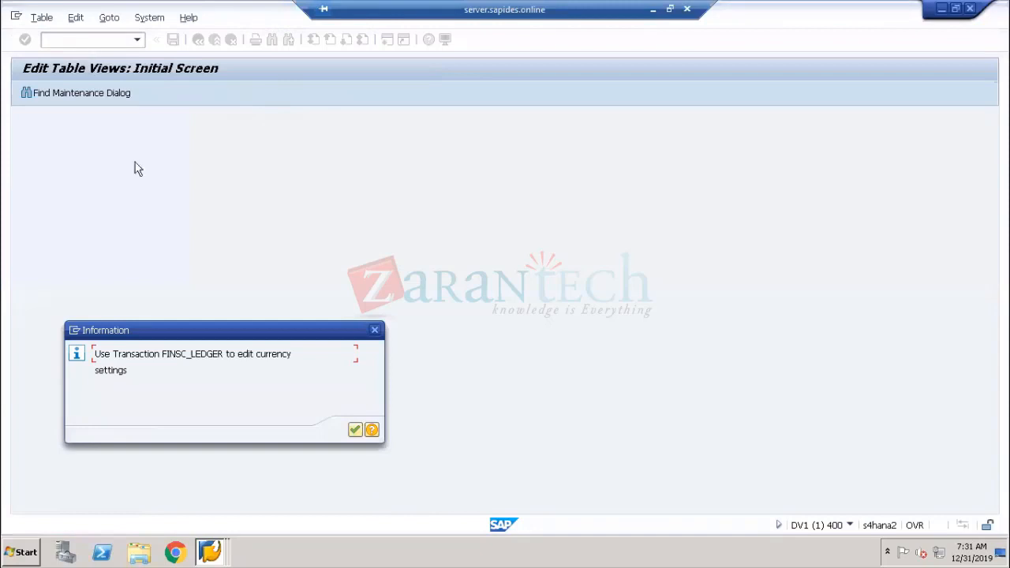
left_click_drag(228, 326, 388, 150)
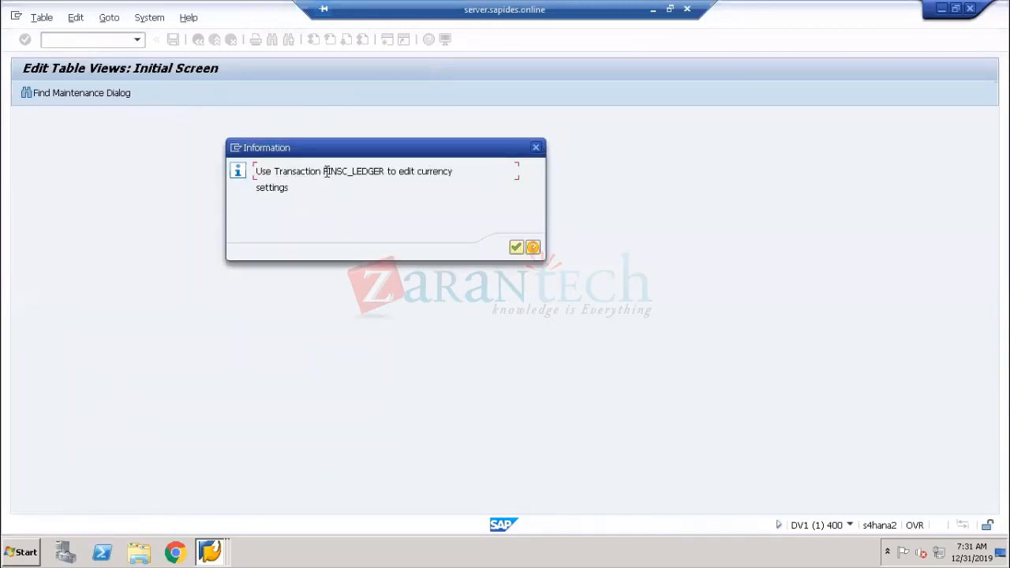
left_click_drag(326, 171, 383, 172)
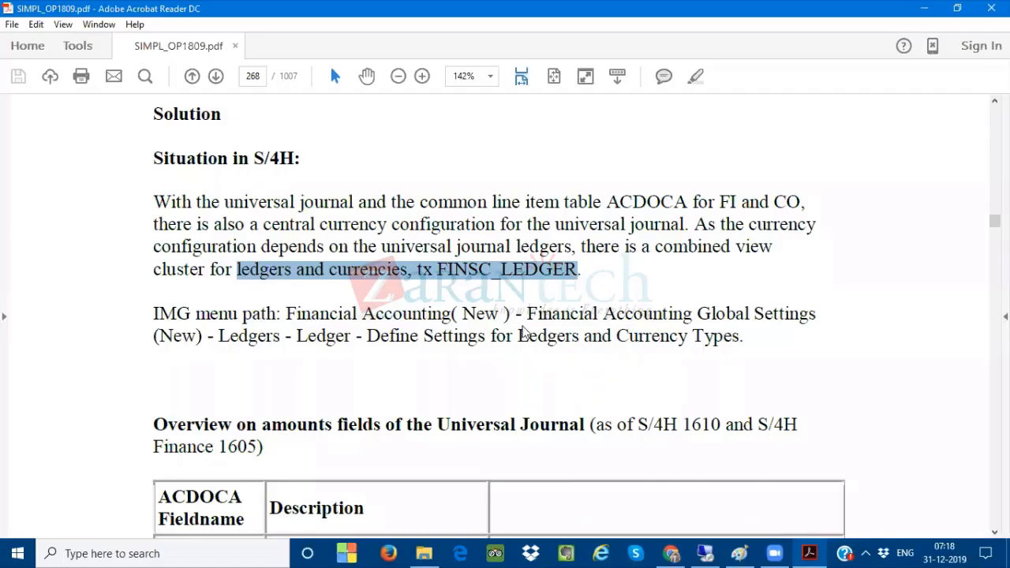
In the PDF, select 'OB22' in the ECC paragraph and scroll down to the S/4H currency section
scroll(521, 331, "up", 10)
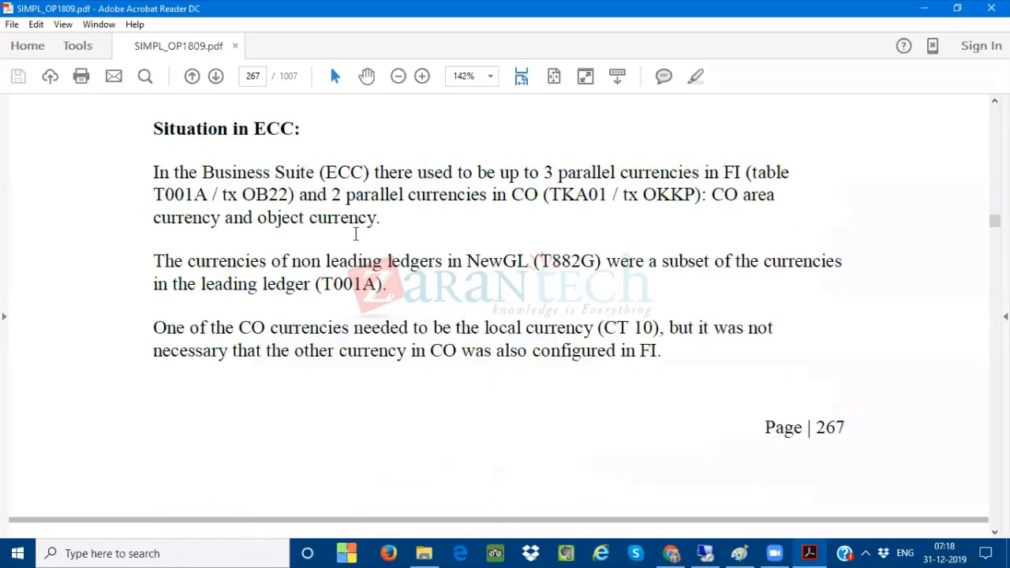
left_click_drag(242, 196, 290, 195)
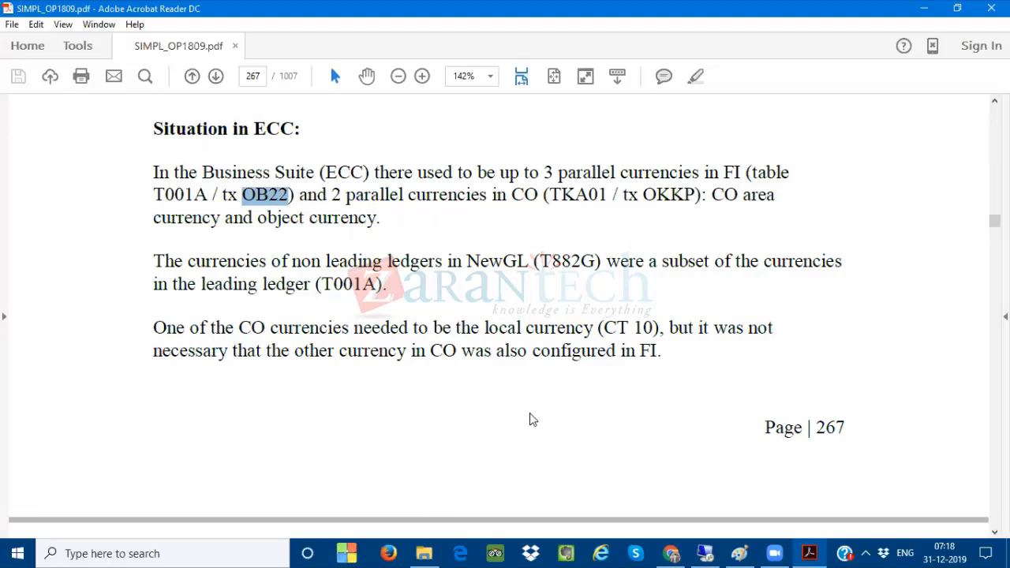
scroll(532, 419, "down", 1)
scroll(529, 419, "down", 7)
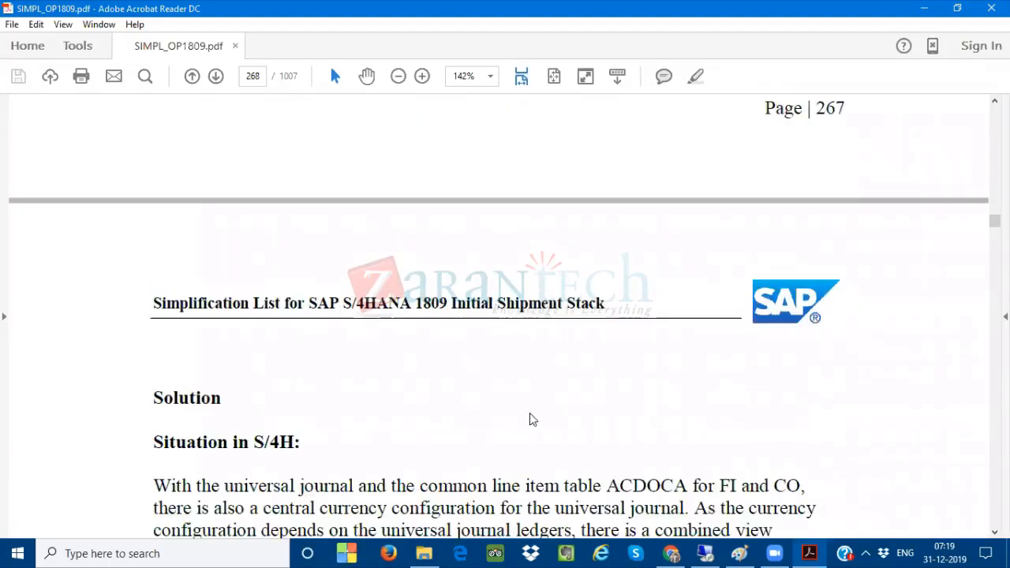
scroll(530, 412, "down", 2)
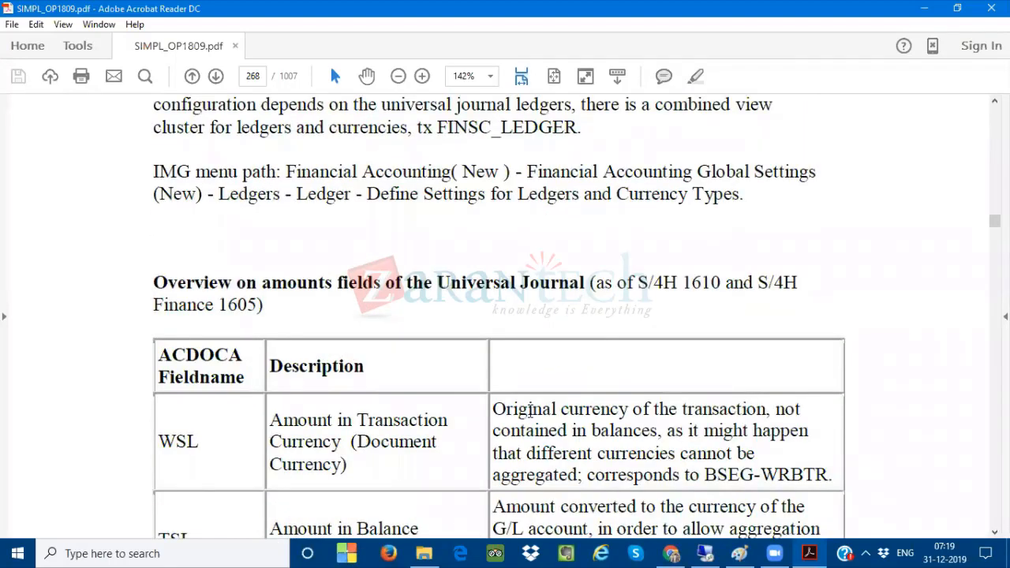
Confirm the SAP information message, go back from the additional local currencies overview to SAP Easy Access and minimize SAP
left_click(707, 554)
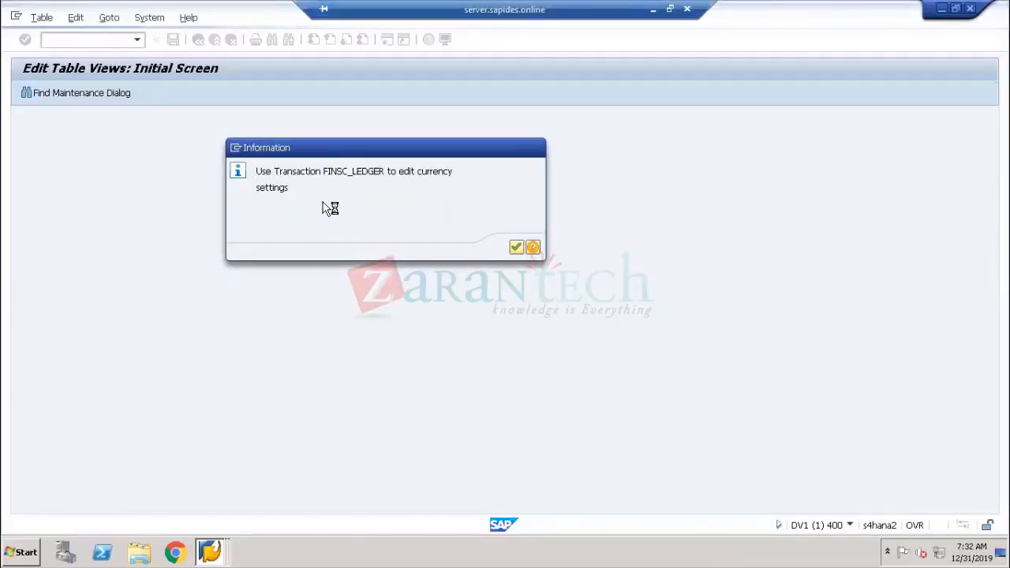
key("Return")
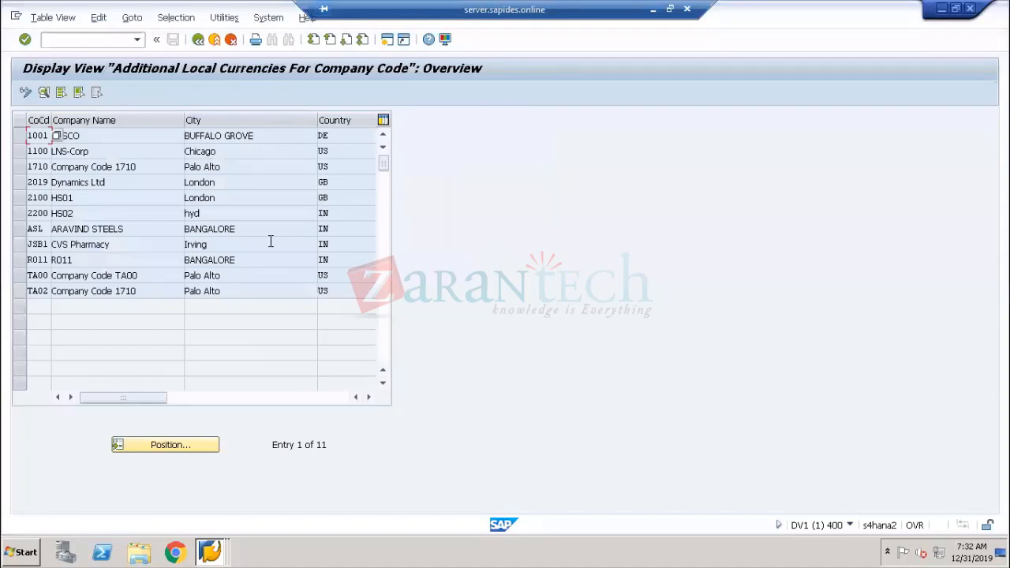
left_click(199, 41)
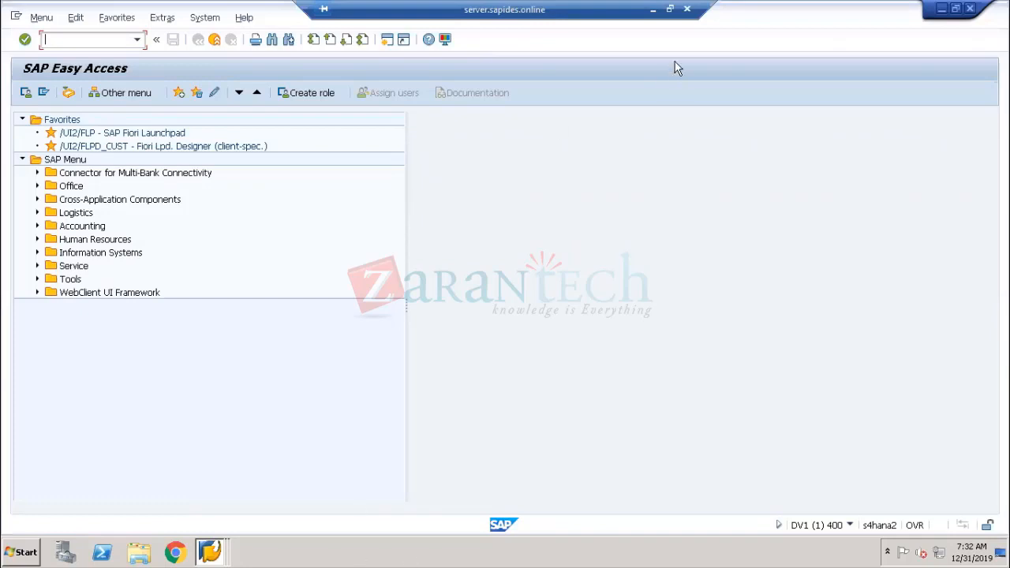
left_click(653, 11)
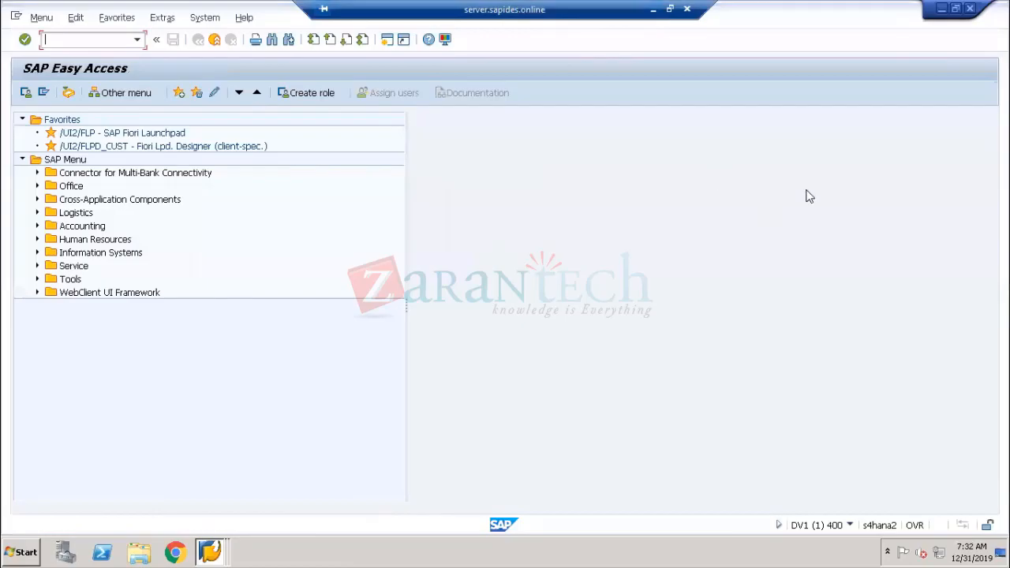